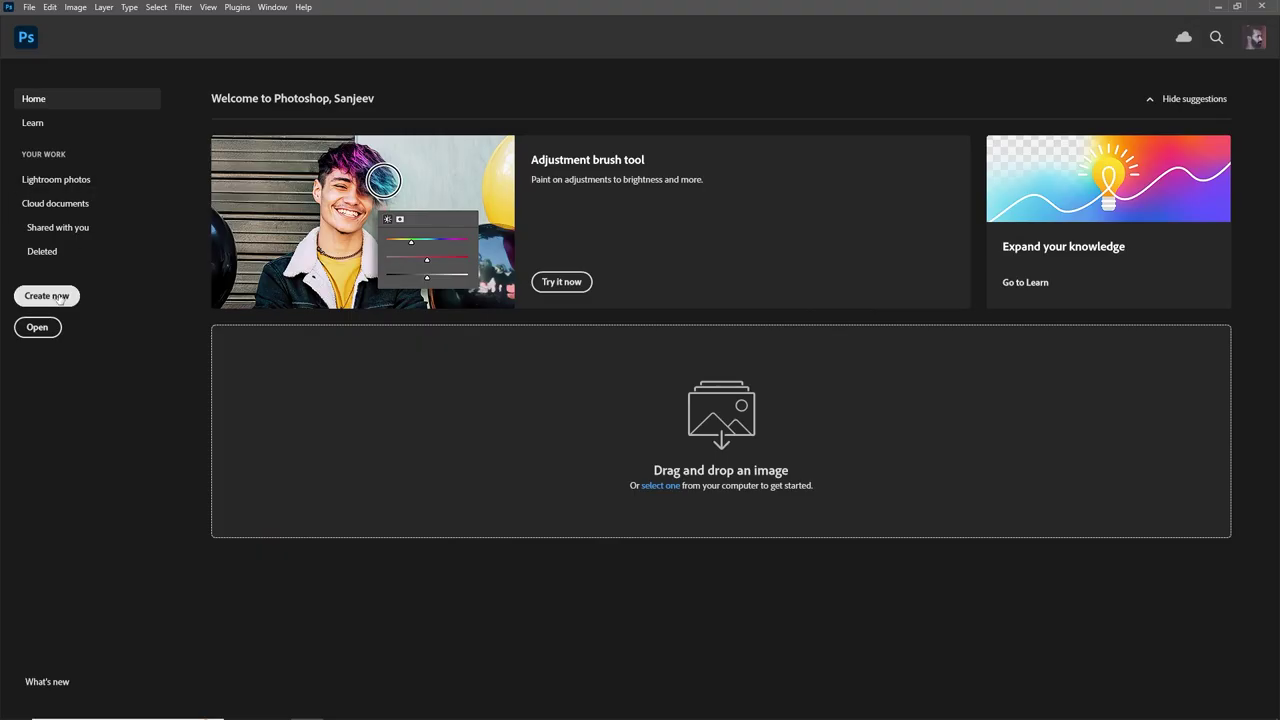
Start a new document from the Home screen using the 1920 × 1080 preset.
left_click(58, 298)
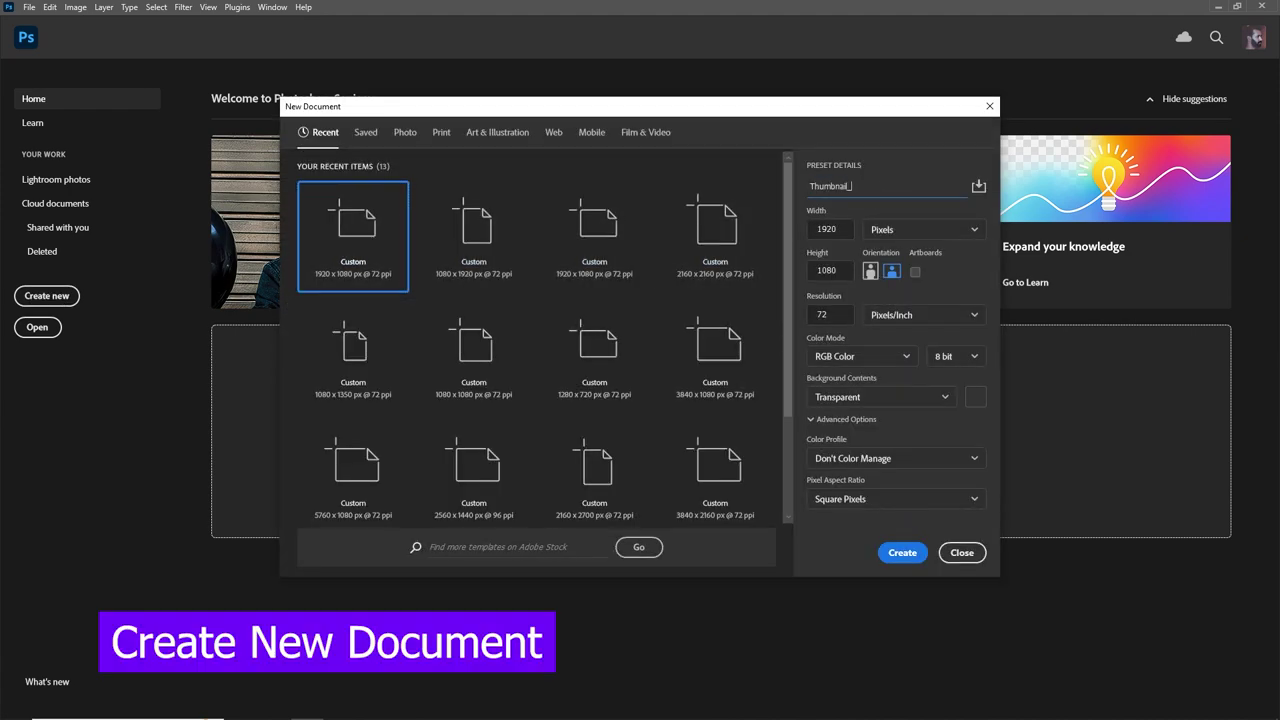
Create the 1920×1080 Thumbnail-Ai document and commit the placed headphone-wearing man's photo.
left_click(904, 554)
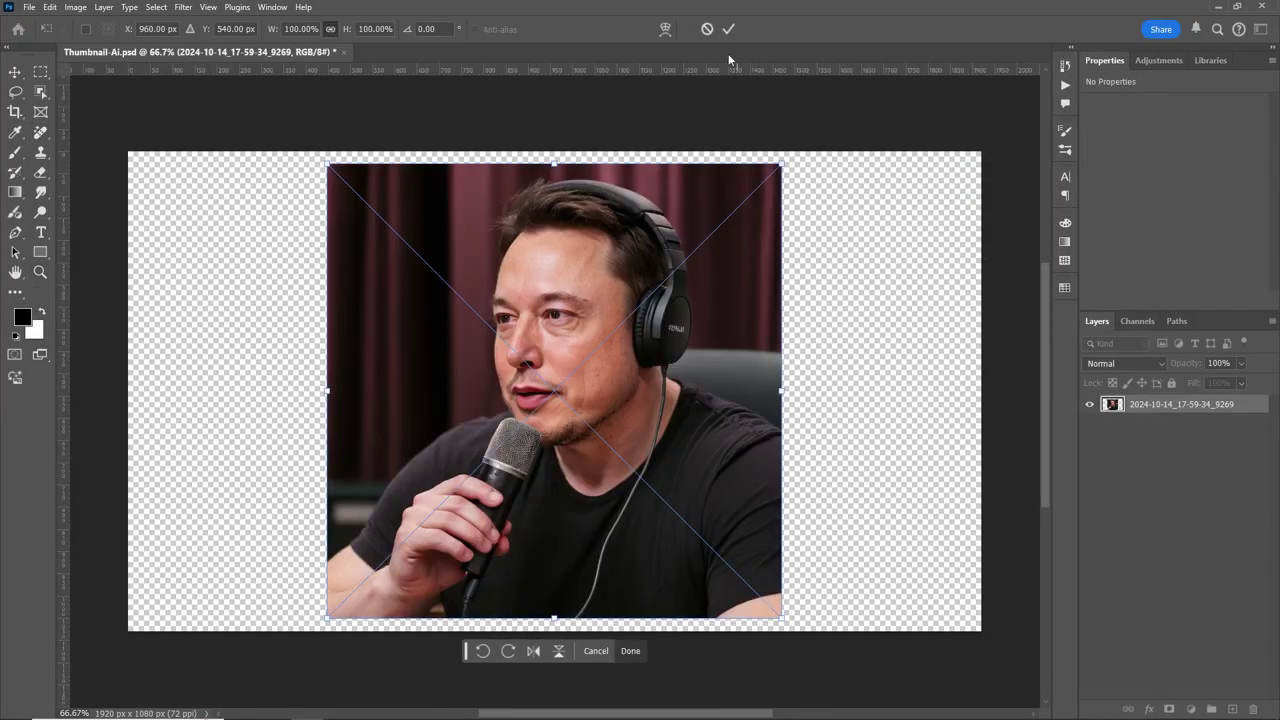
left_click(729, 30)
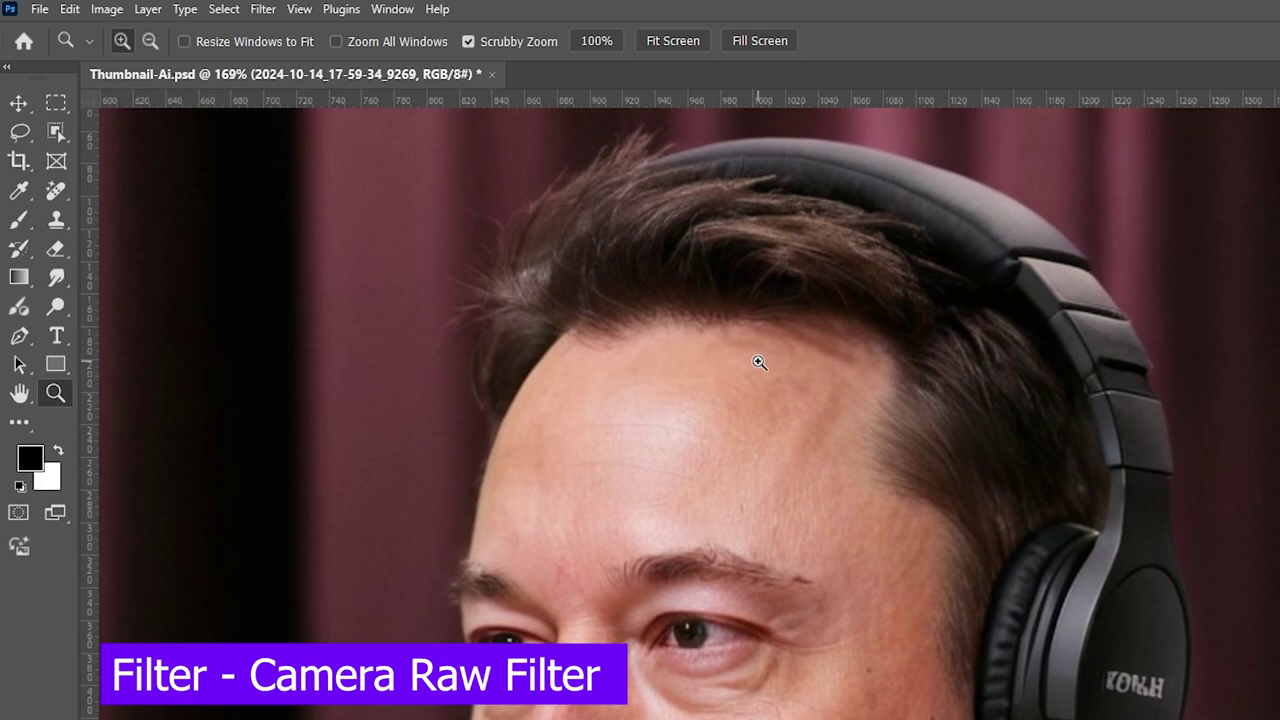
Open the Camera Raw Filter on the man's photo, zoomed in on his face.
left_click_drag(759, 362, 772, 363)
left_click(267, 12)
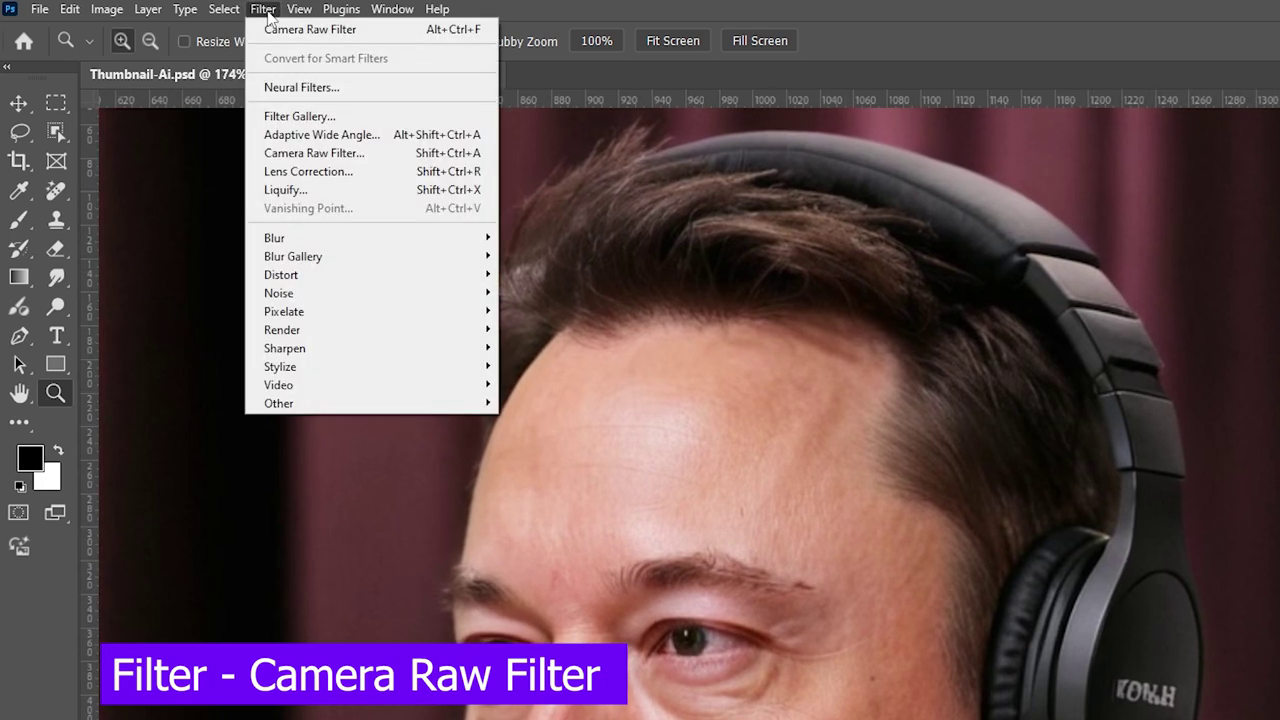
left_click(317, 153)
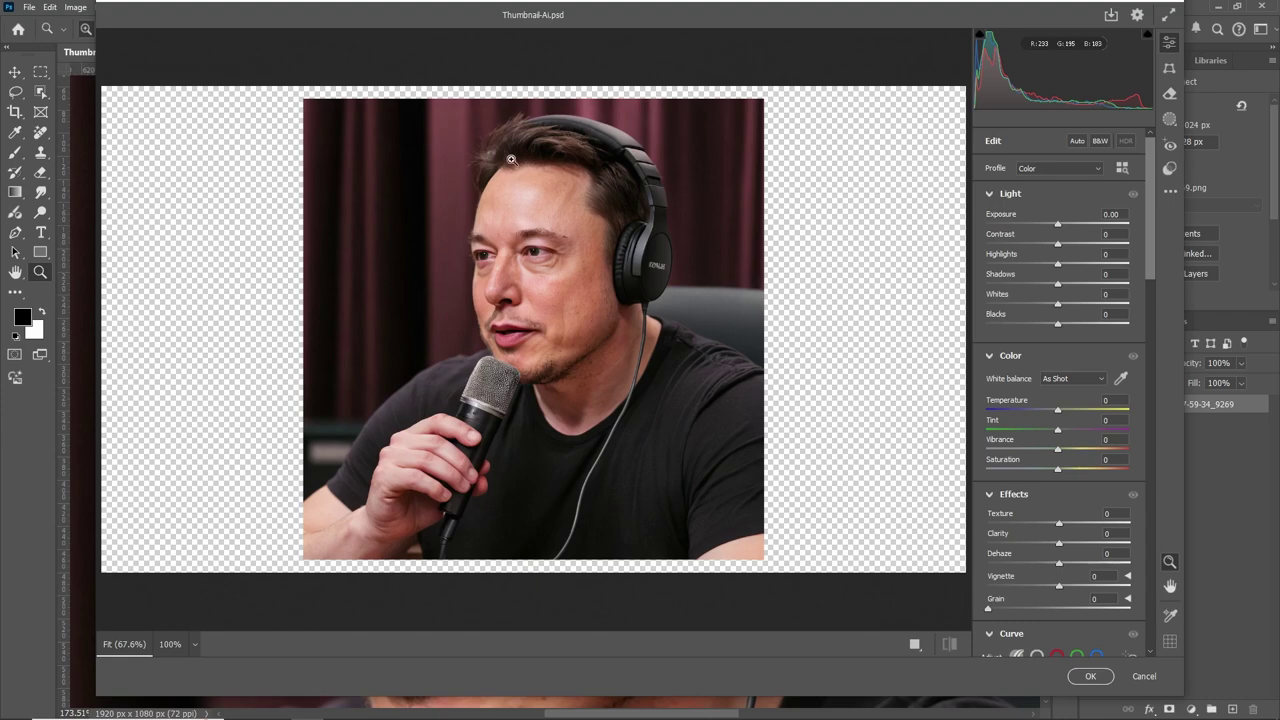
left_click_drag(513, 161, 563, 168)
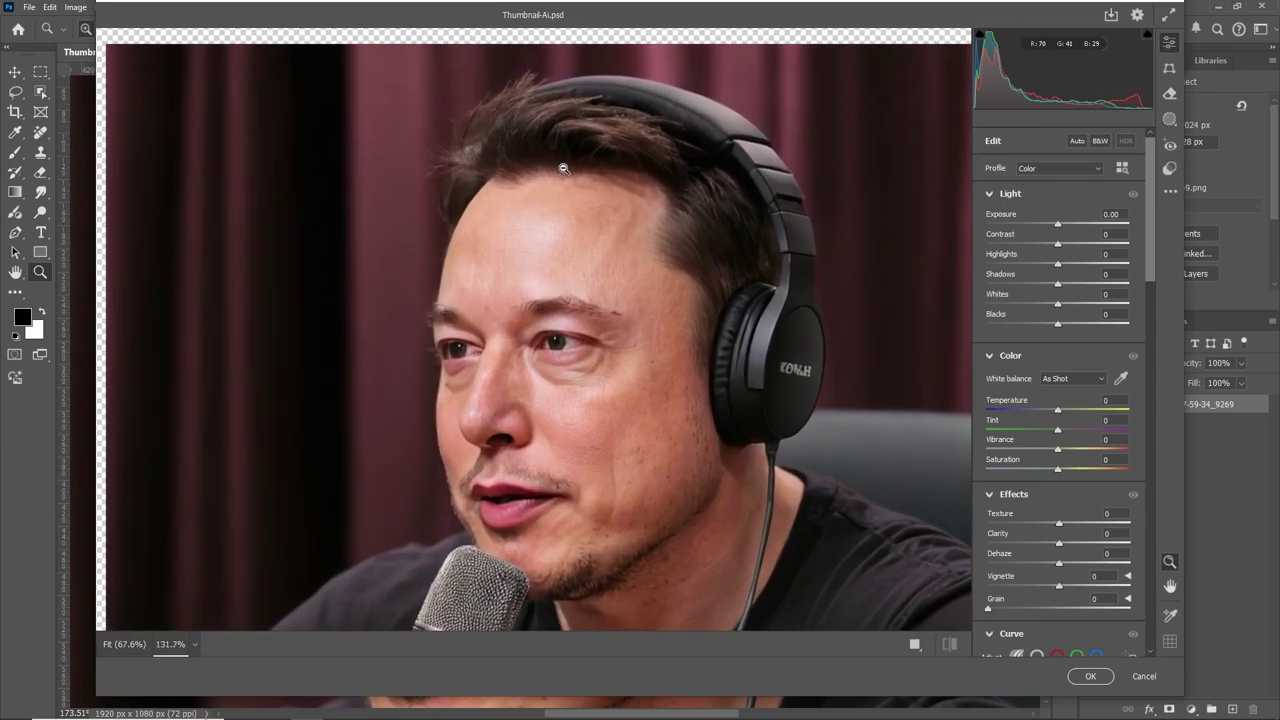
Raise exposure to +0.35 and boost highlights, shadows, whites, texture +34 and clarity +46.
mouse_move(1059, 229)
left_mouse_down()
mouse_move(1065, 247)
mouse_move(1102, 213)
mouse_move(1098, 250)
left_mouse_up()
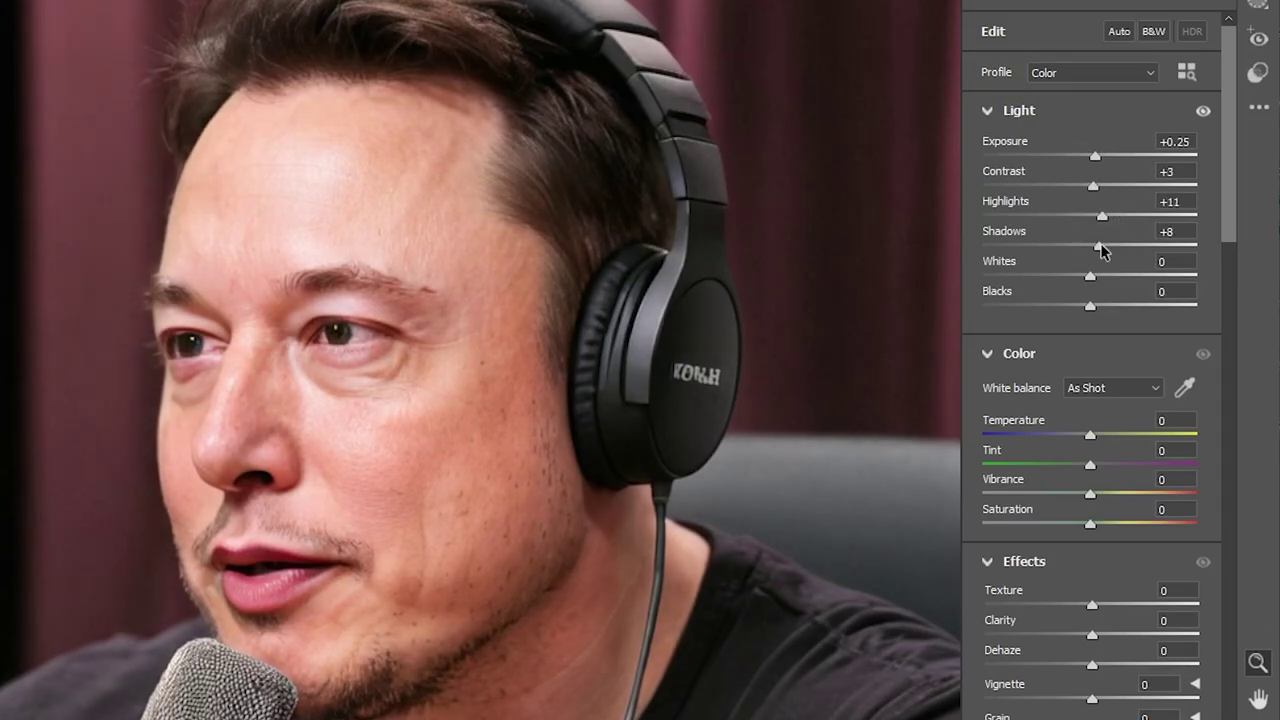
left_click_drag(1230, 248, 1231, 318)
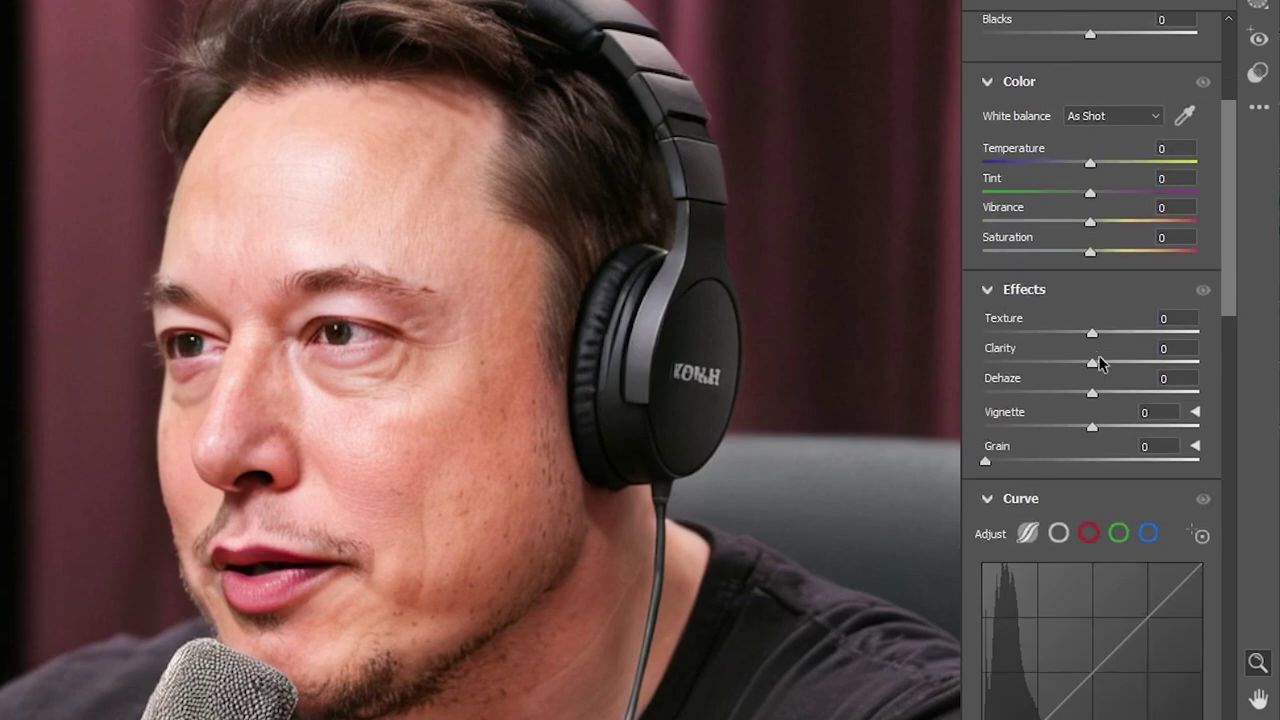
mouse_move(1094, 364)
left_mouse_down()
mouse_move(1153, 364)
mouse_move(1128, 362)
mouse_move(1141, 362)
mouse_move(1137, 340)
left_mouse_up()
left_click_drag(1234, 292, 1234, 432)
left_click_drag(1091, 331, 1099, 331)
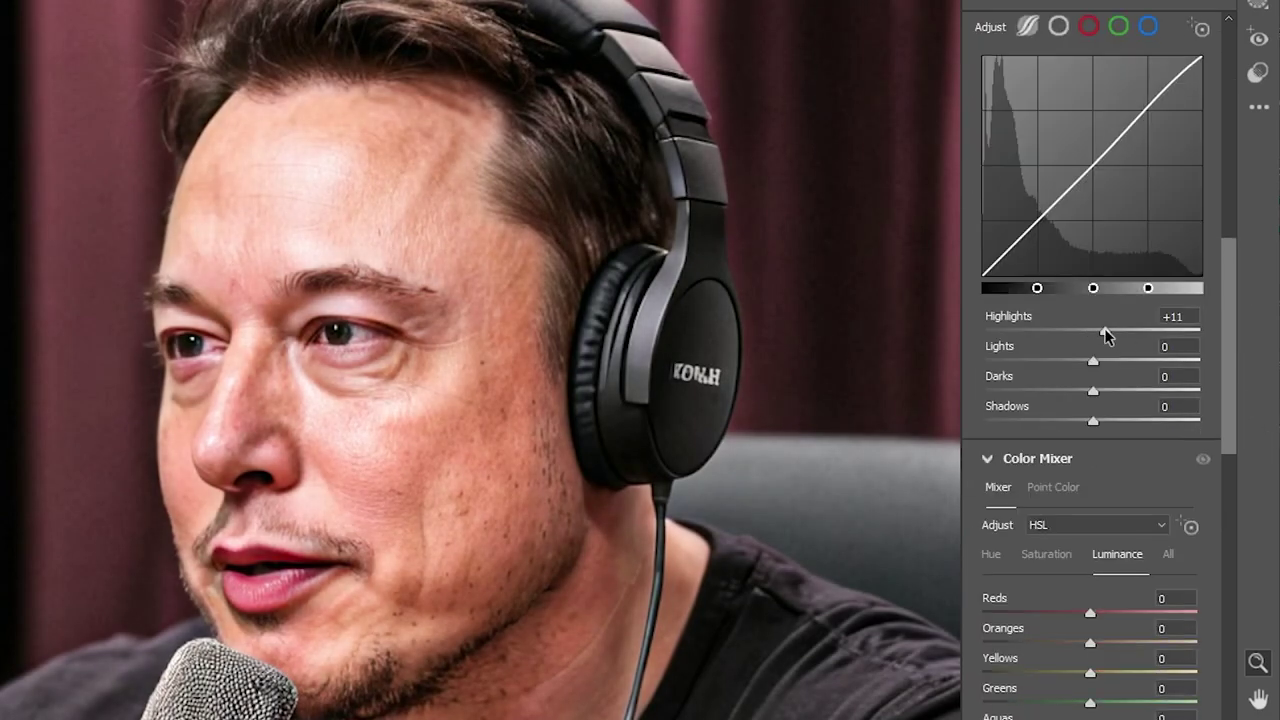
In Detail, set sharpening to 75 and raise noise reduction to 36 and colour noise reduction.
left_click(1233, 580)
left_click_drag(997, 172, 1092, 171)
left_click_drag(1051, 209, 1062, 209)
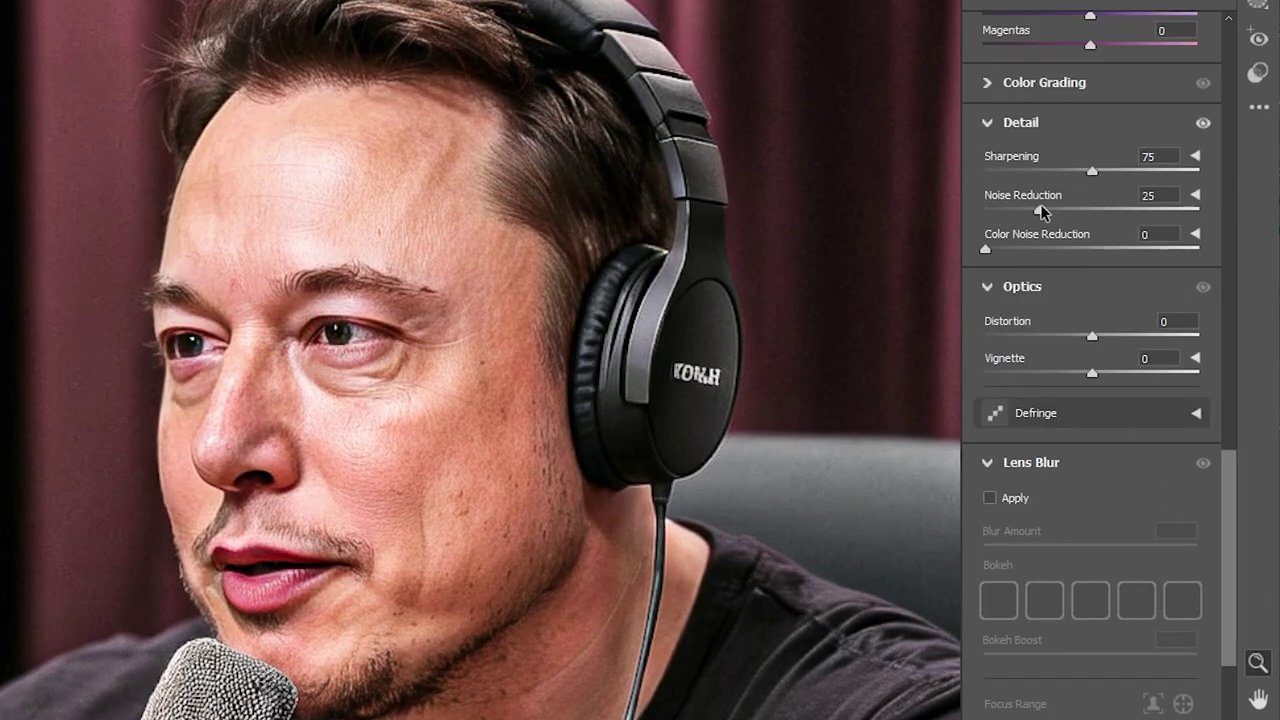
left_click_drag(986, 249, 1079, 248)
scroll(1236, 453, "up", 10)
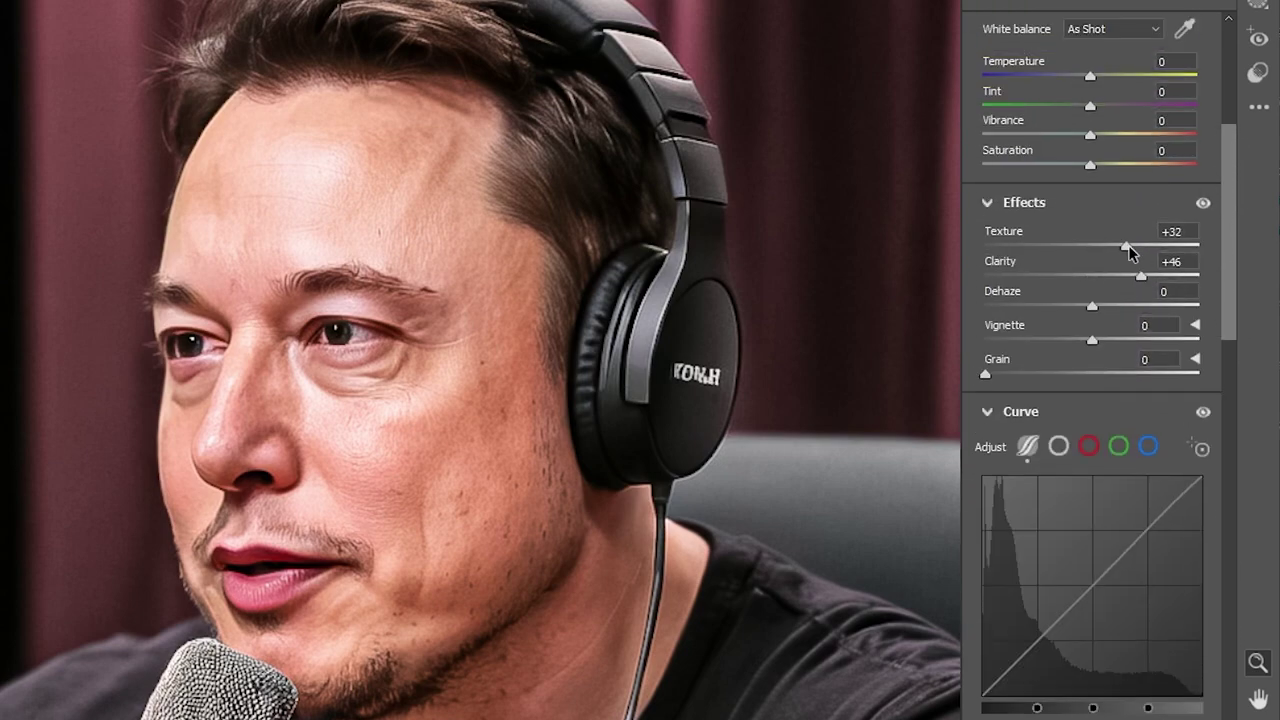
left_click_drag(1228, 300, 1157, 170)
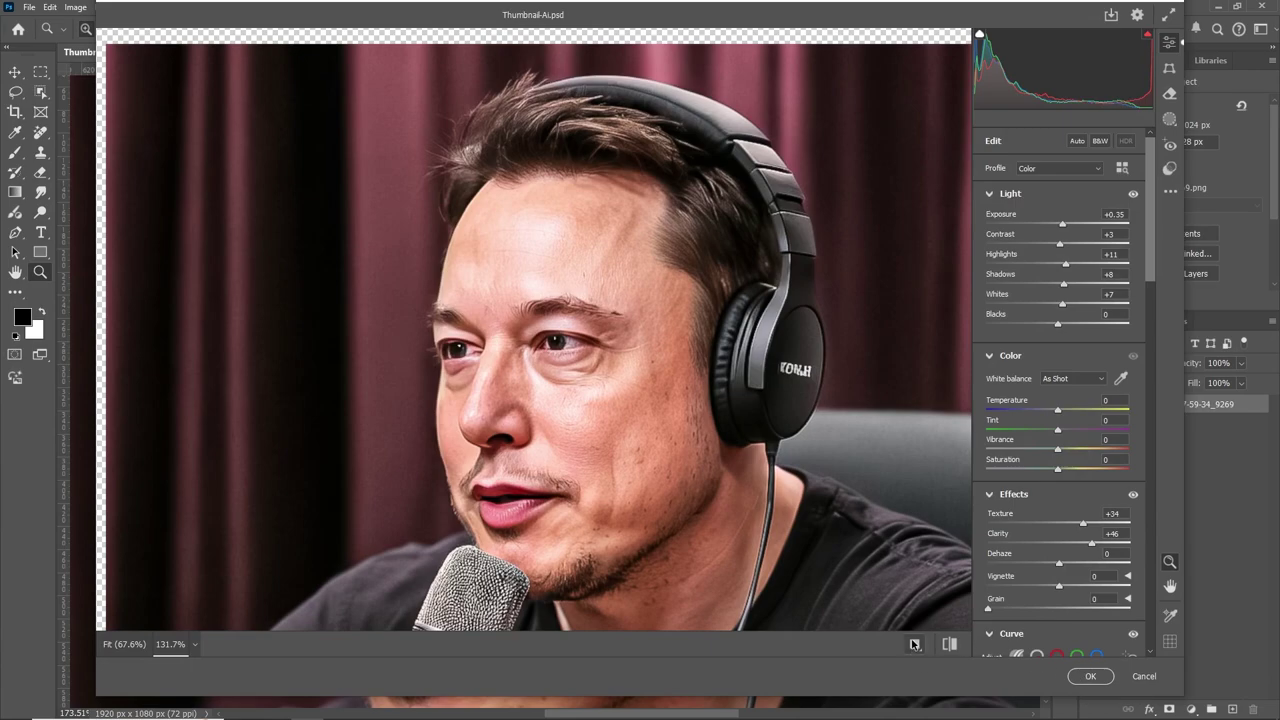
Compare the before/after views of the Camera Raw edit, then apply it as a smart filter.
left_click(913, 644)
scroll(743, 391, "down", 3)
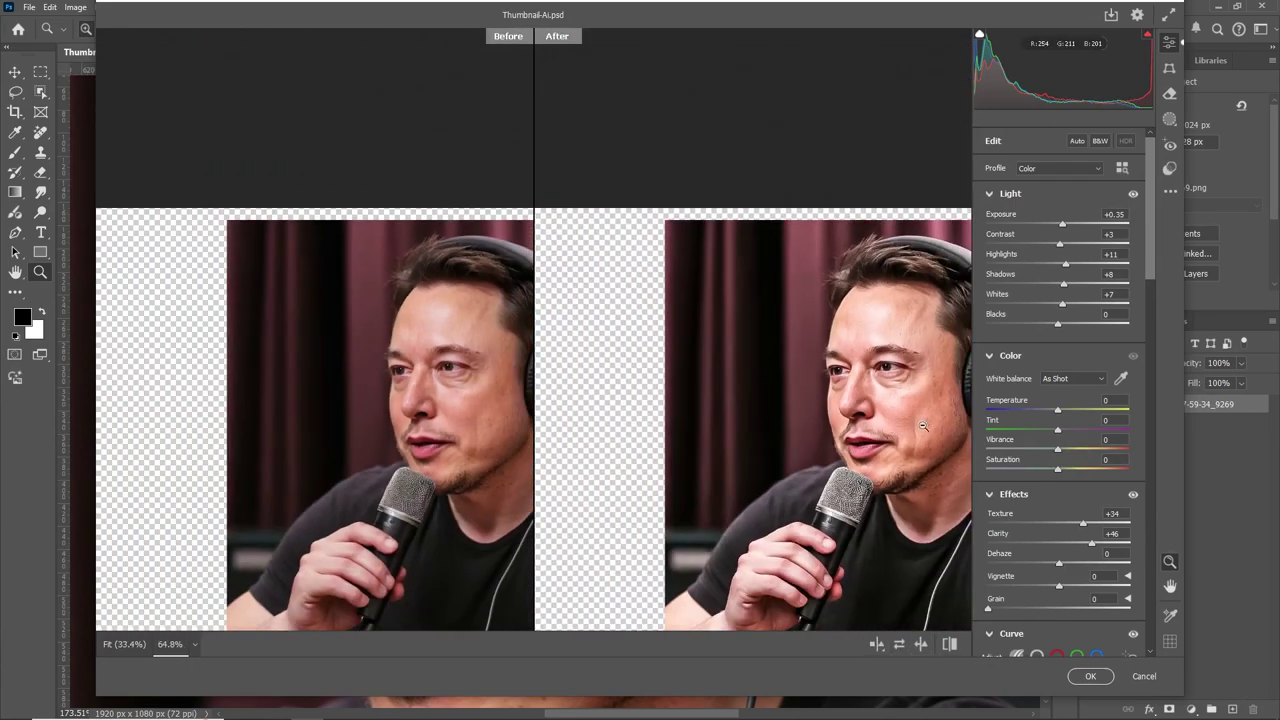
scroll(908, 440, "up", 2)
scroll(810, 413, "up", 2)
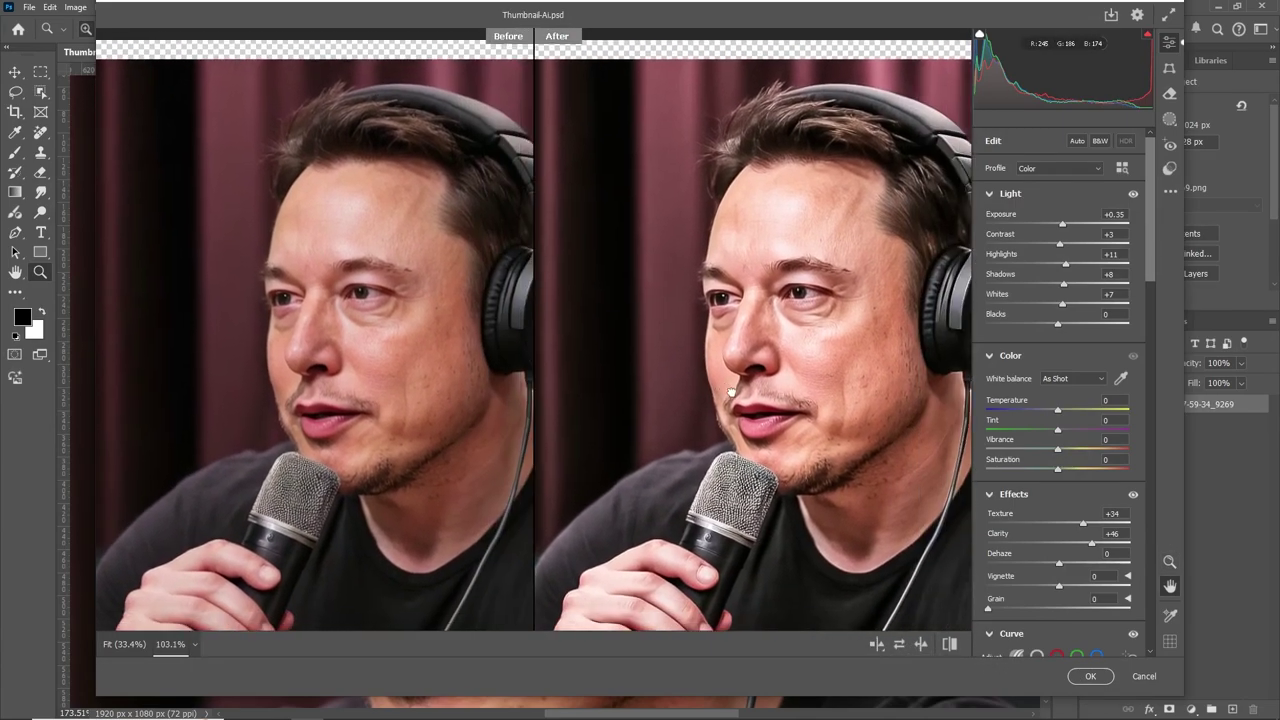
scroll(857, 371, "up", 1)
scroll(846, 320, "up", 2)
scroll(846, 320, "down", 1)
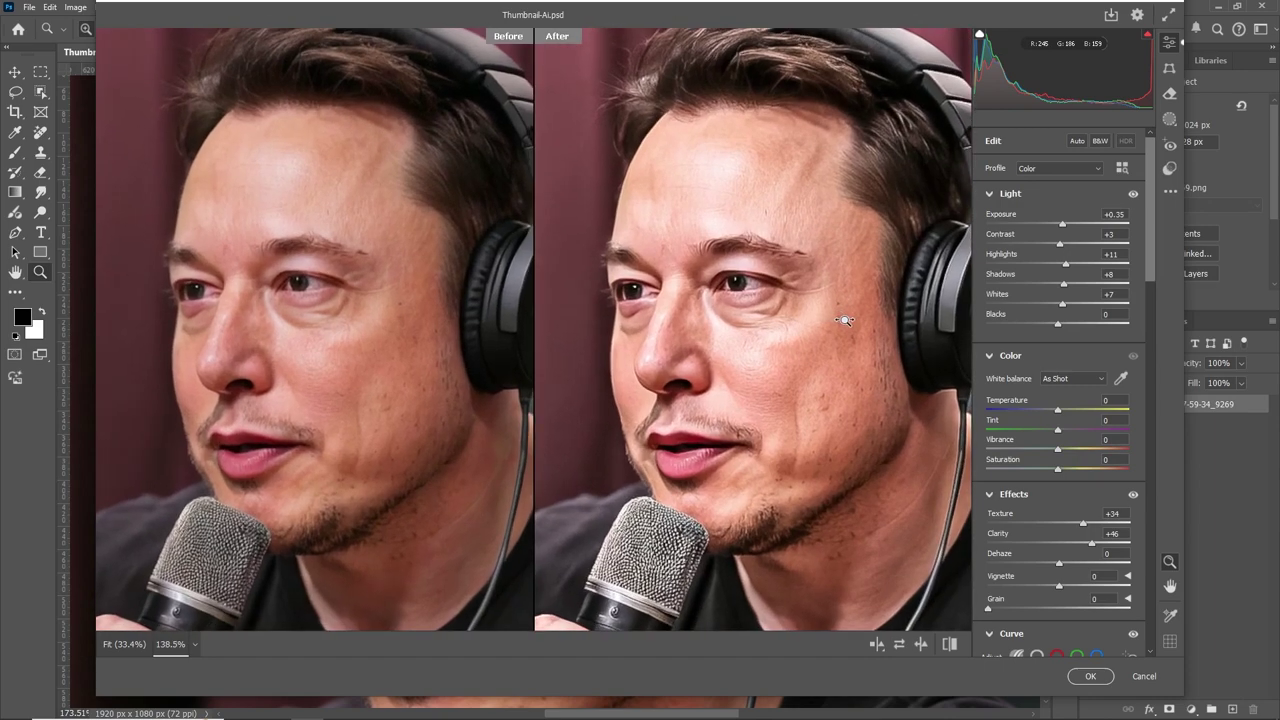
scroll(846, 320, "up", 2)
scroll(846, 320, "up", 1)
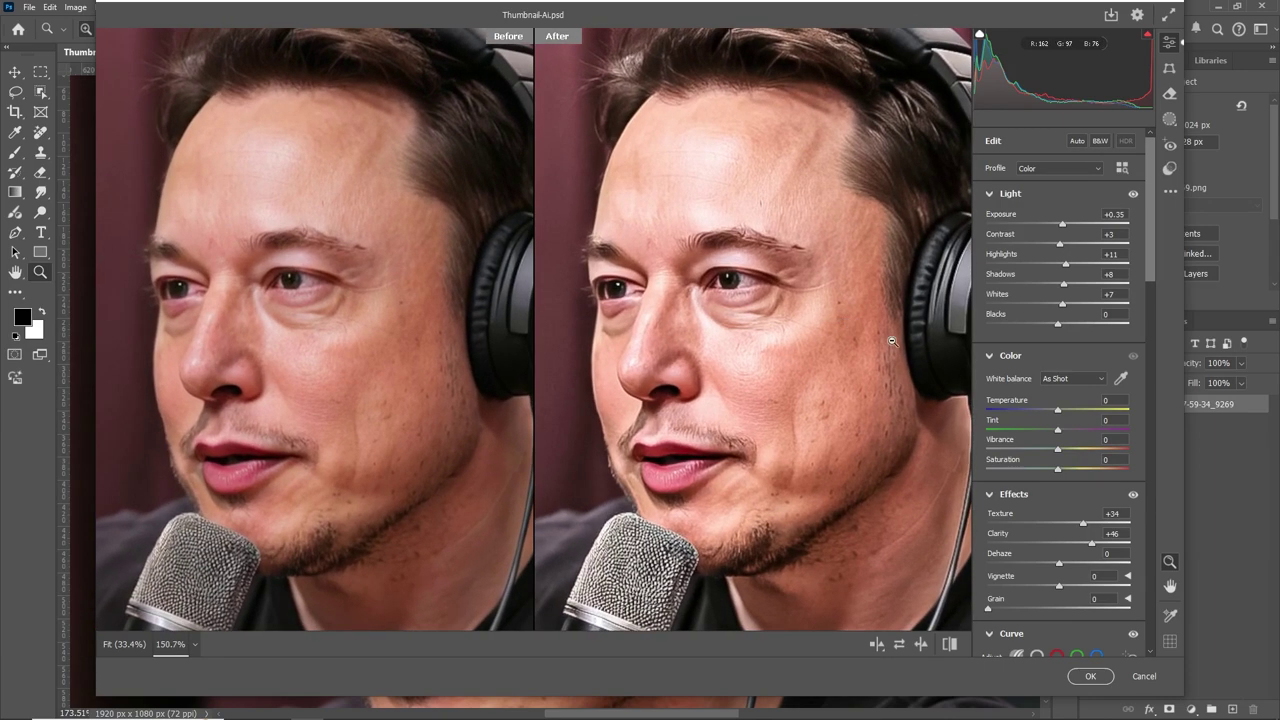
scroll(1030, 647, "down", 5)
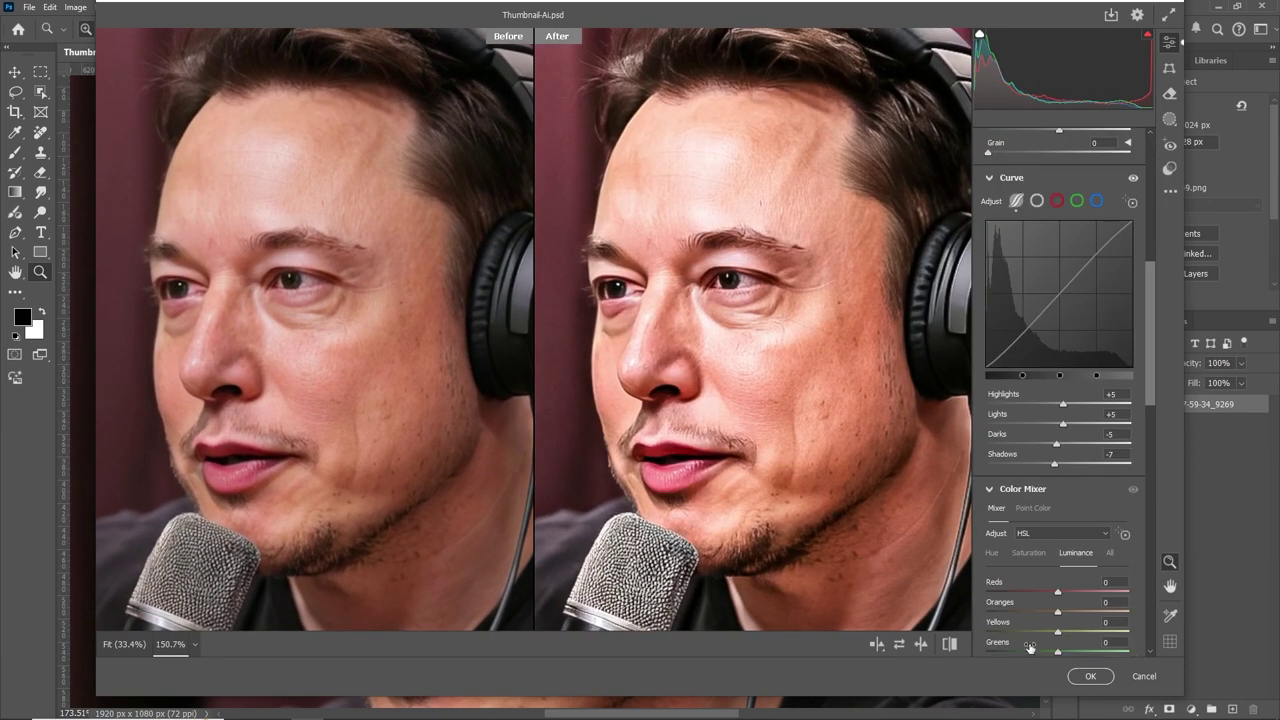
left_click(1090, 676)
Inside the smart object, unlock the Background layer and run Remove Background on the man.
scroll(652, 400, "down", 2)
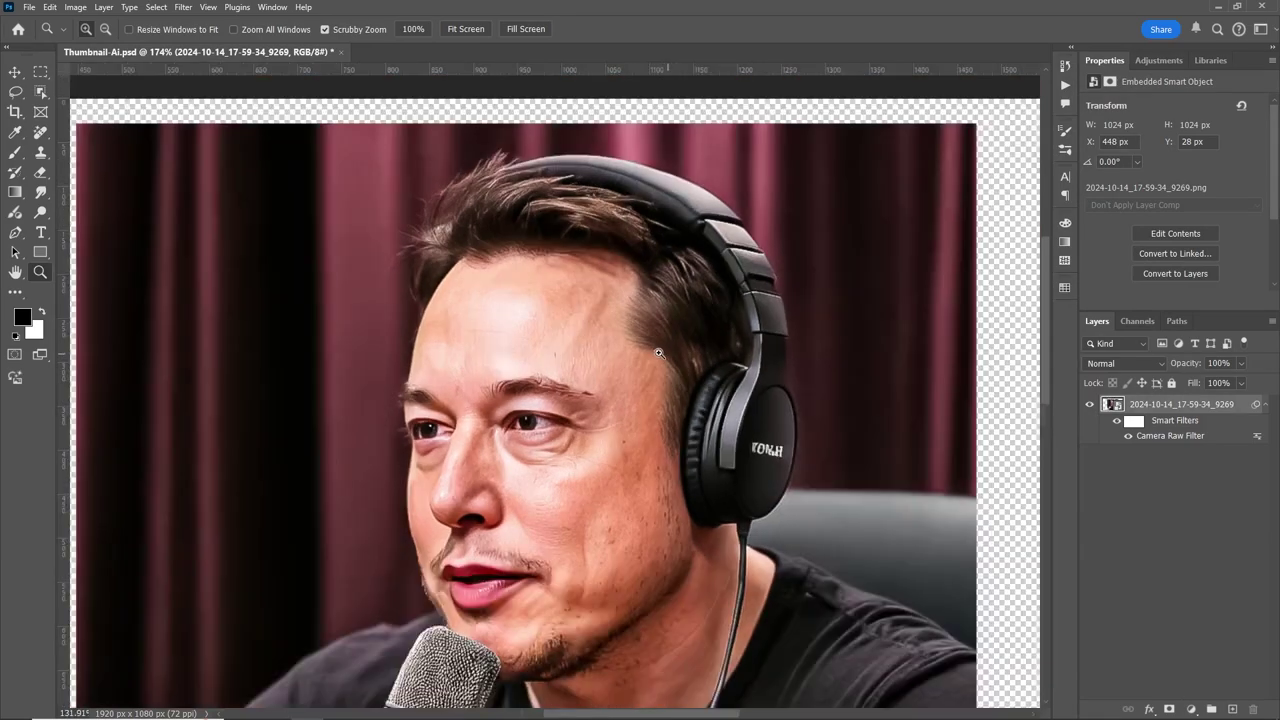
scroll(652, 400, "down", 3)
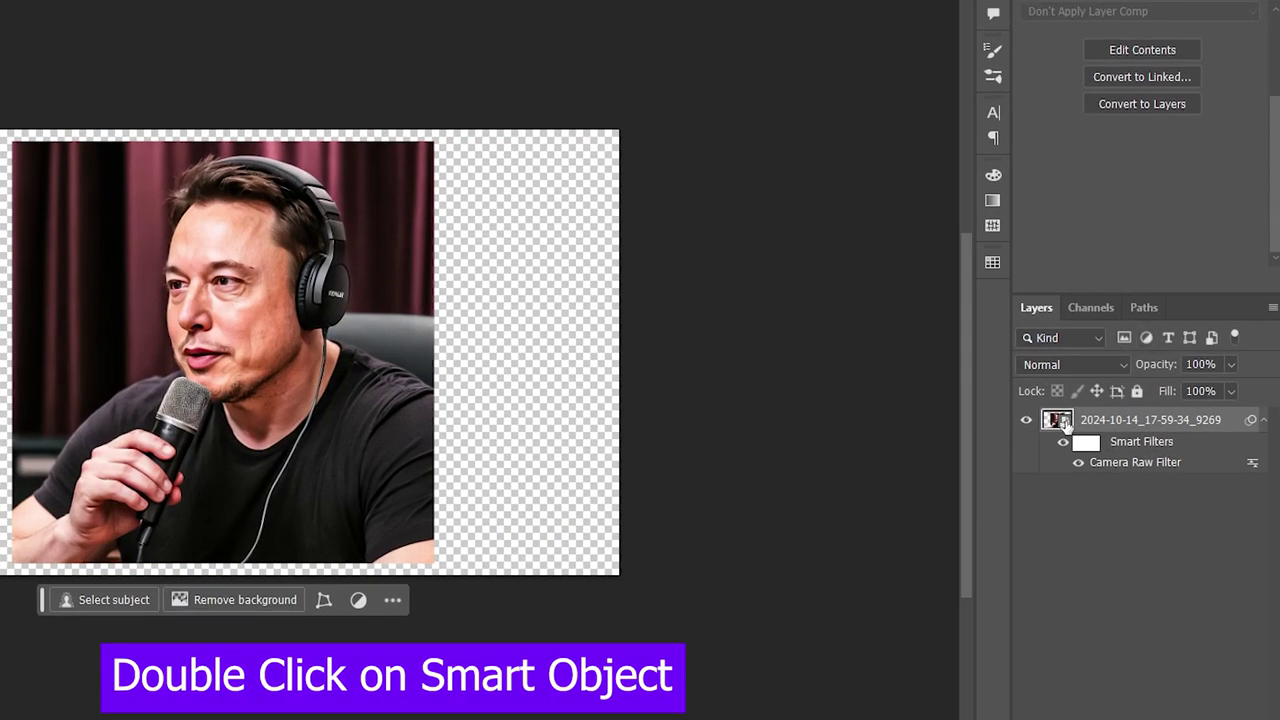
double_click(1057, 420)
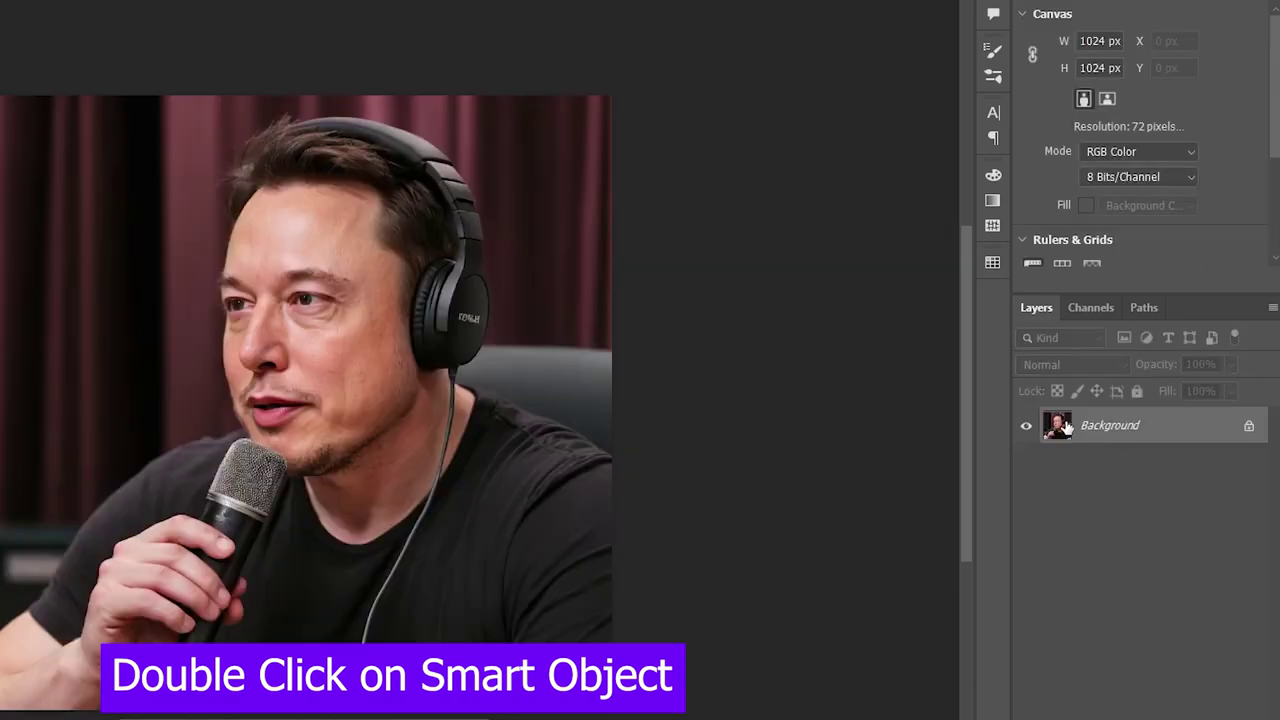
left_click(1249, 427)
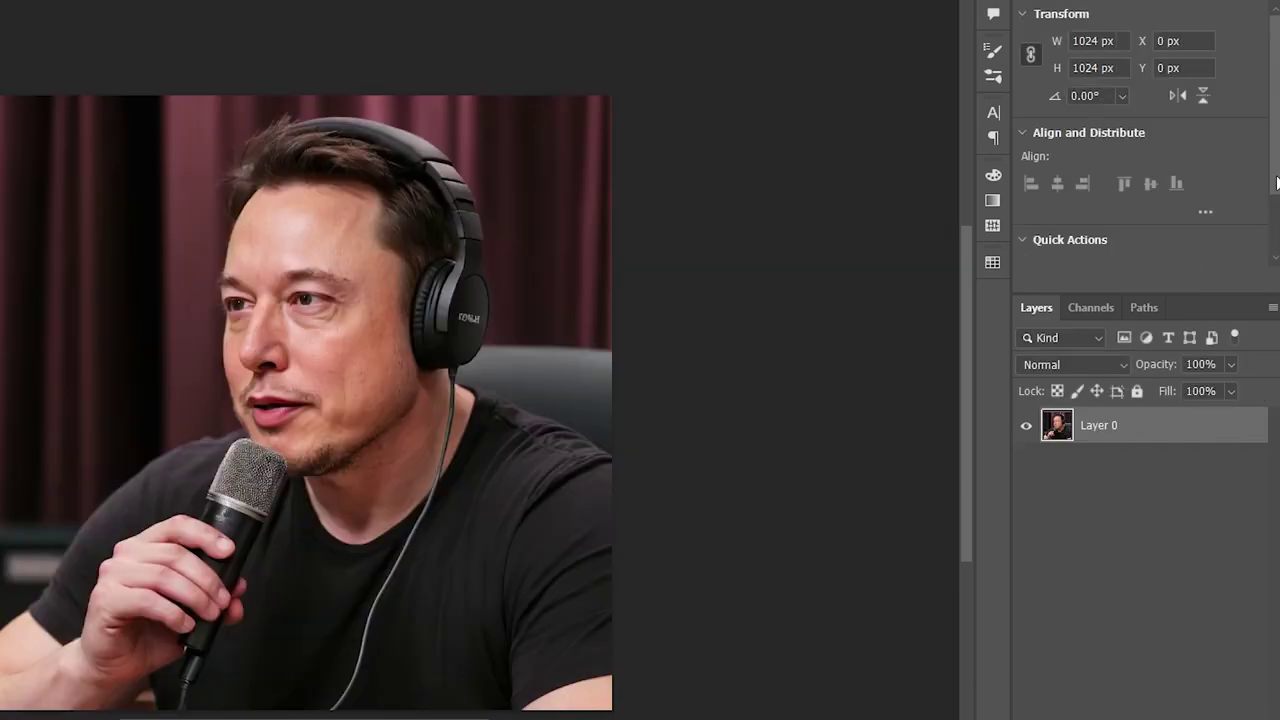
scroll(1195, 222, "down", 2)
left_click(1141, 180)
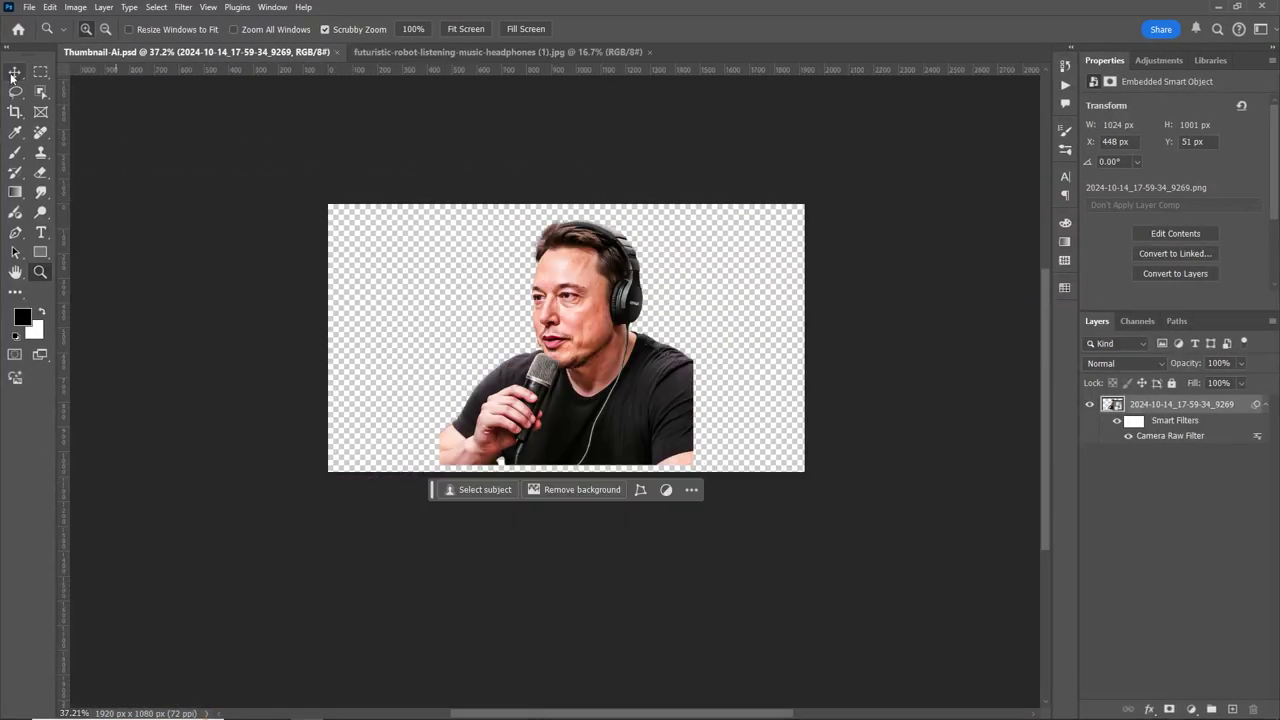
Align the cut-out man to the canvas's right and bottom edges.
key("v")
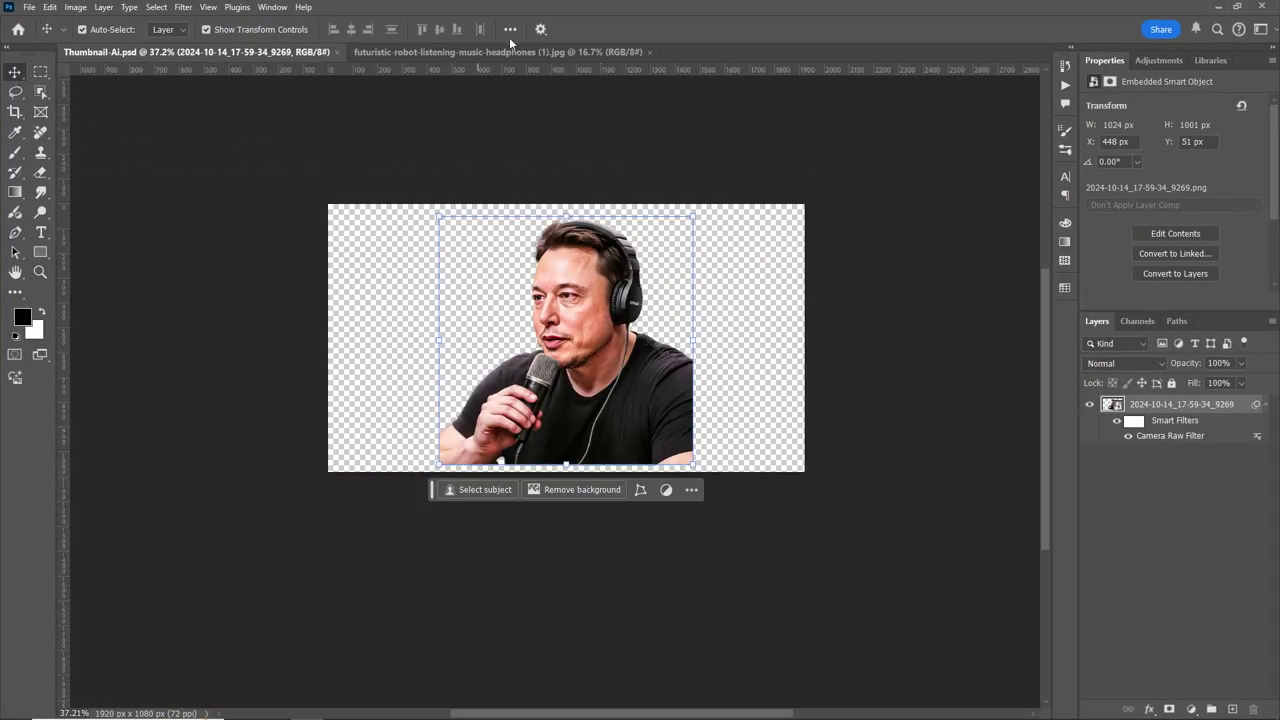
left_click(510, 30)
left_click(553, 161)
left_click(545, 180)
left_click(484, 67)
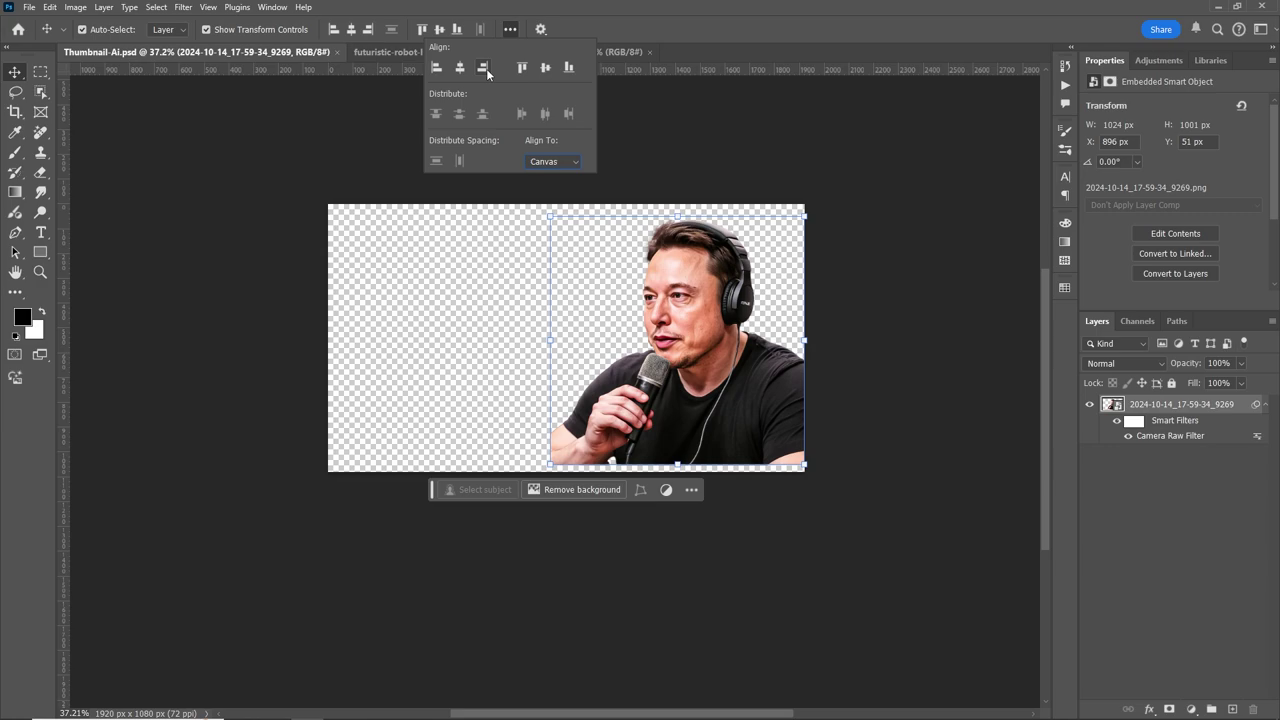
left_click(568, 70)
left_click(906, 234)
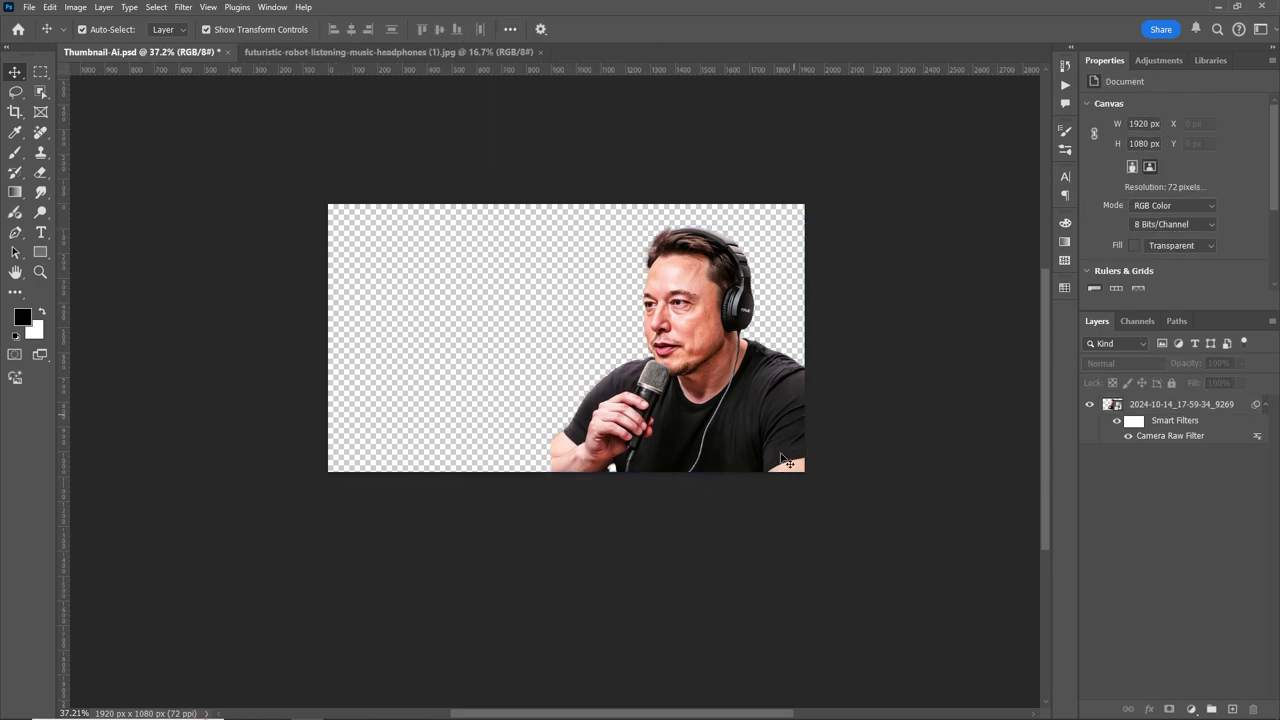
Zoom in on the thumbnail canvas and switch to the robot headphones image.
key("z")
left_click_drag(806, 386, 635, 262)
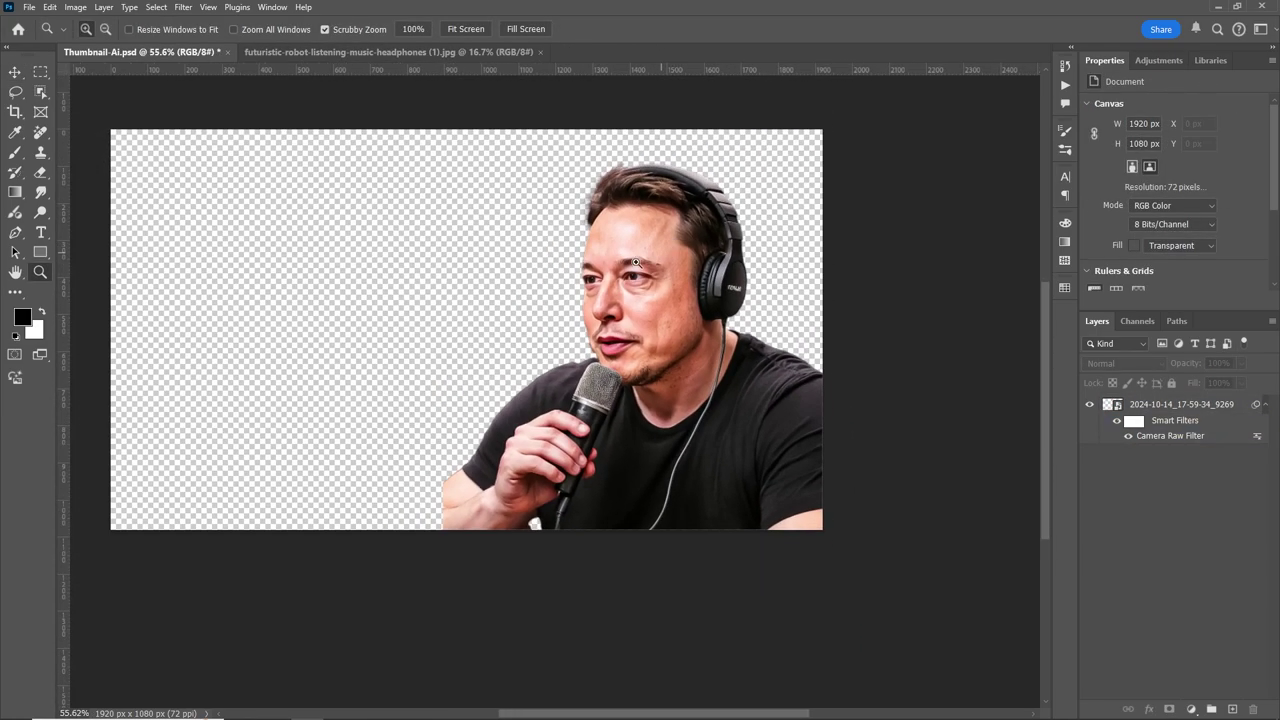
key("v")
left_click(400, 51)
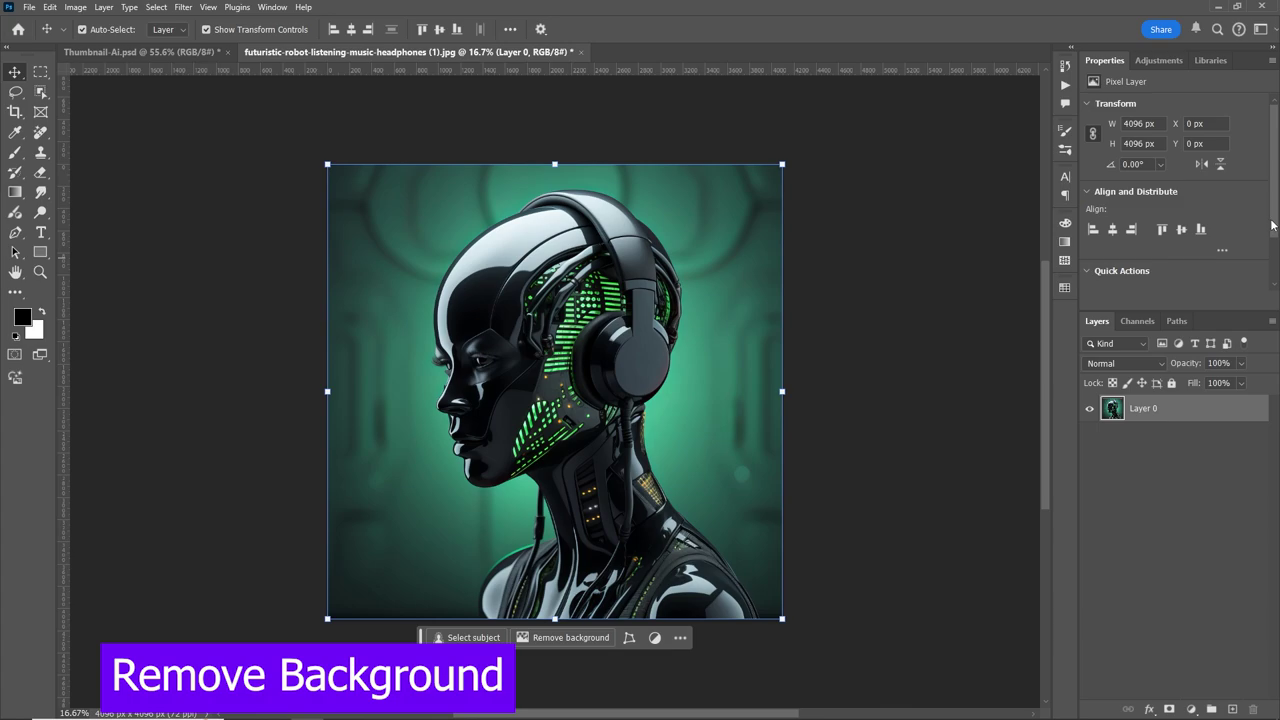
Copy the cut-out robot into the thumbnail, shrink it to about a third and move it left.
scroll(1273, 226, "down", 2)
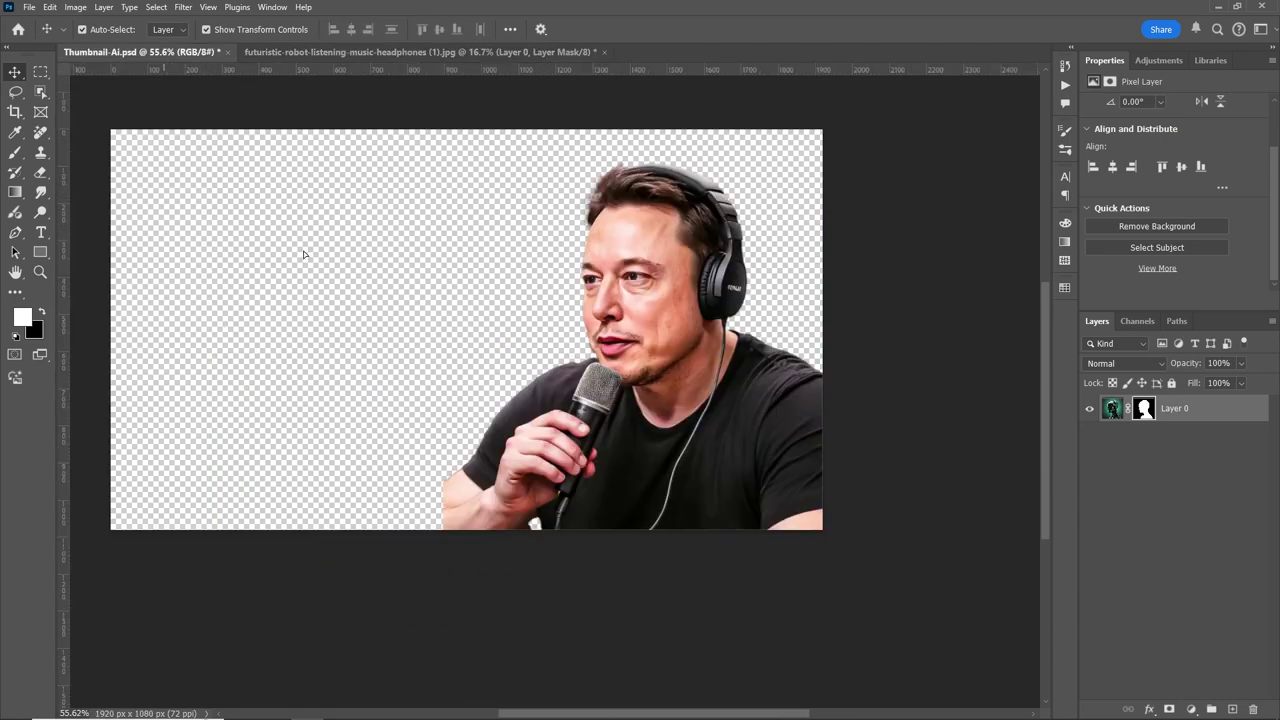
left_click_drag(165, 51, 333, 267)
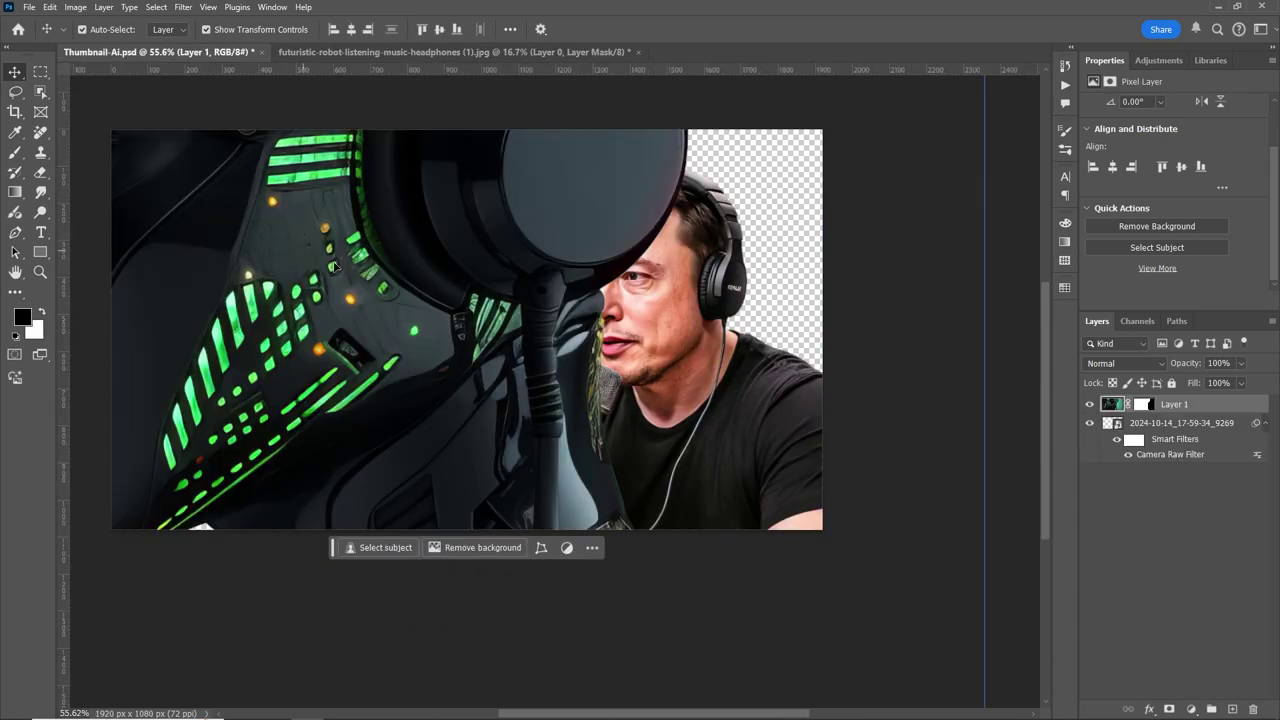
key("ctrl+t")
key("ctrl+0")
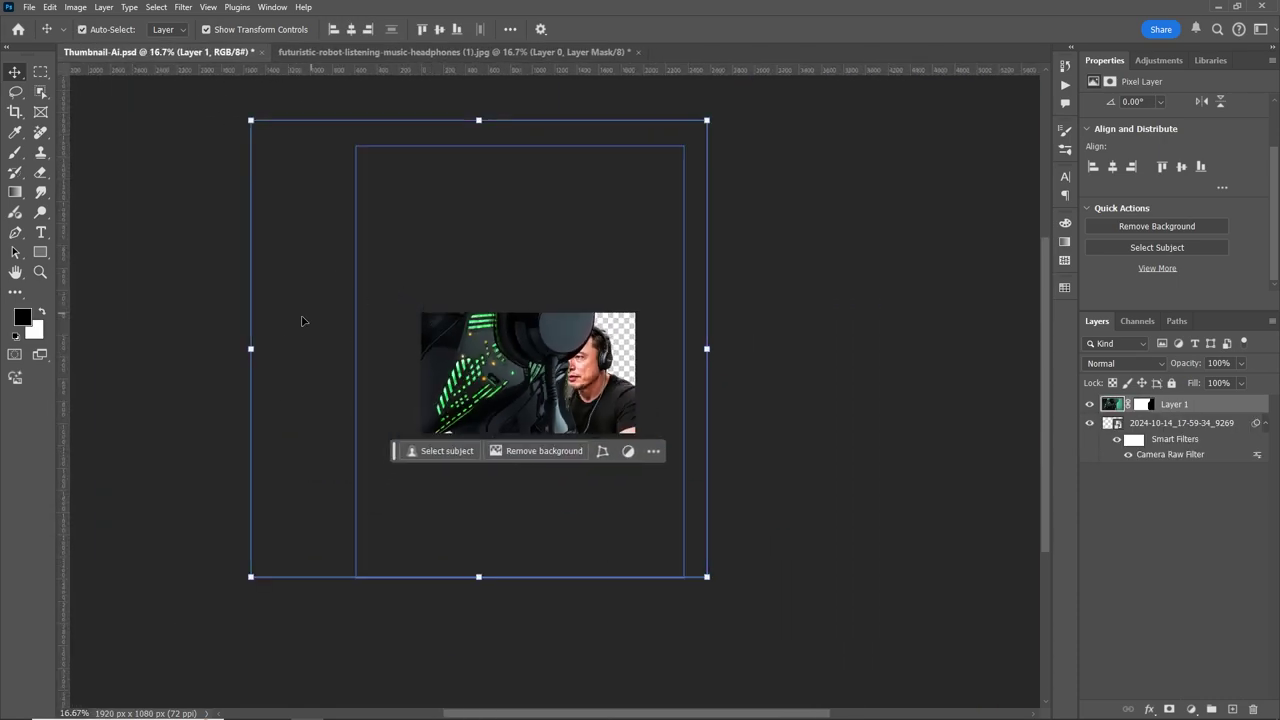
left_click_drag(255, 348, 558, 348)
right_click(600, 372)
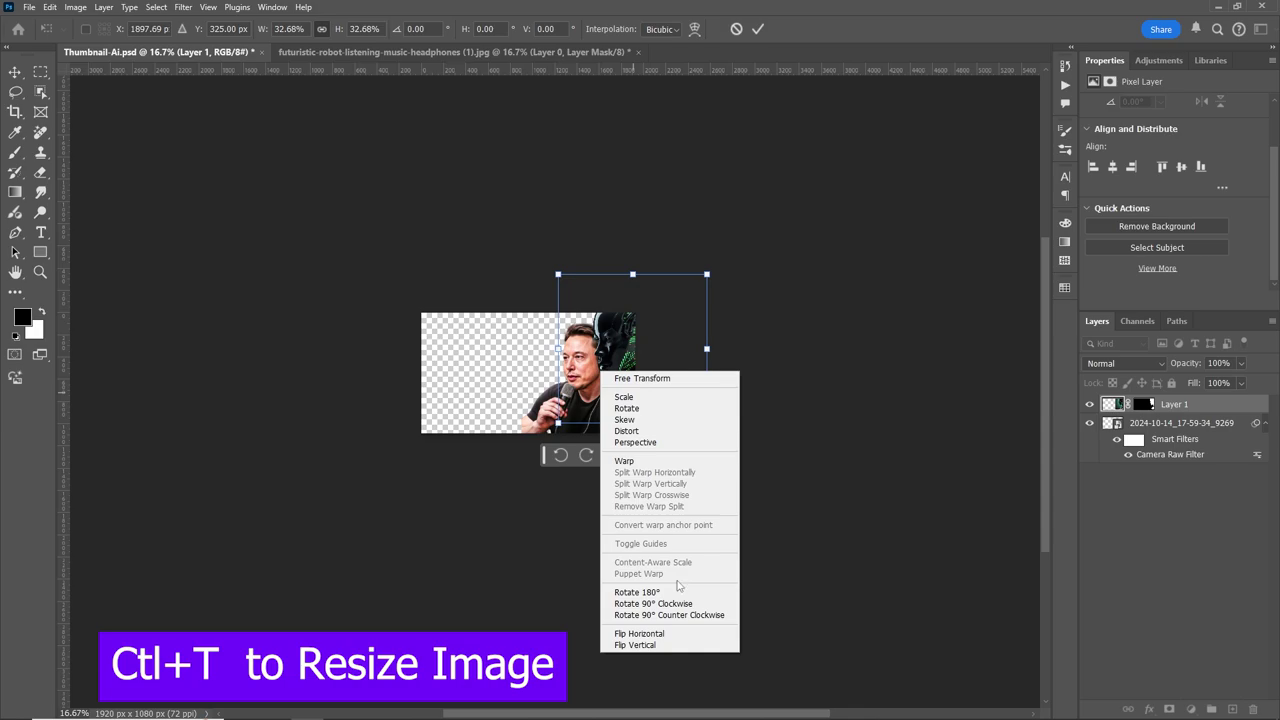
key("Escape")
left_click_drag(640, 360, 500, 360)
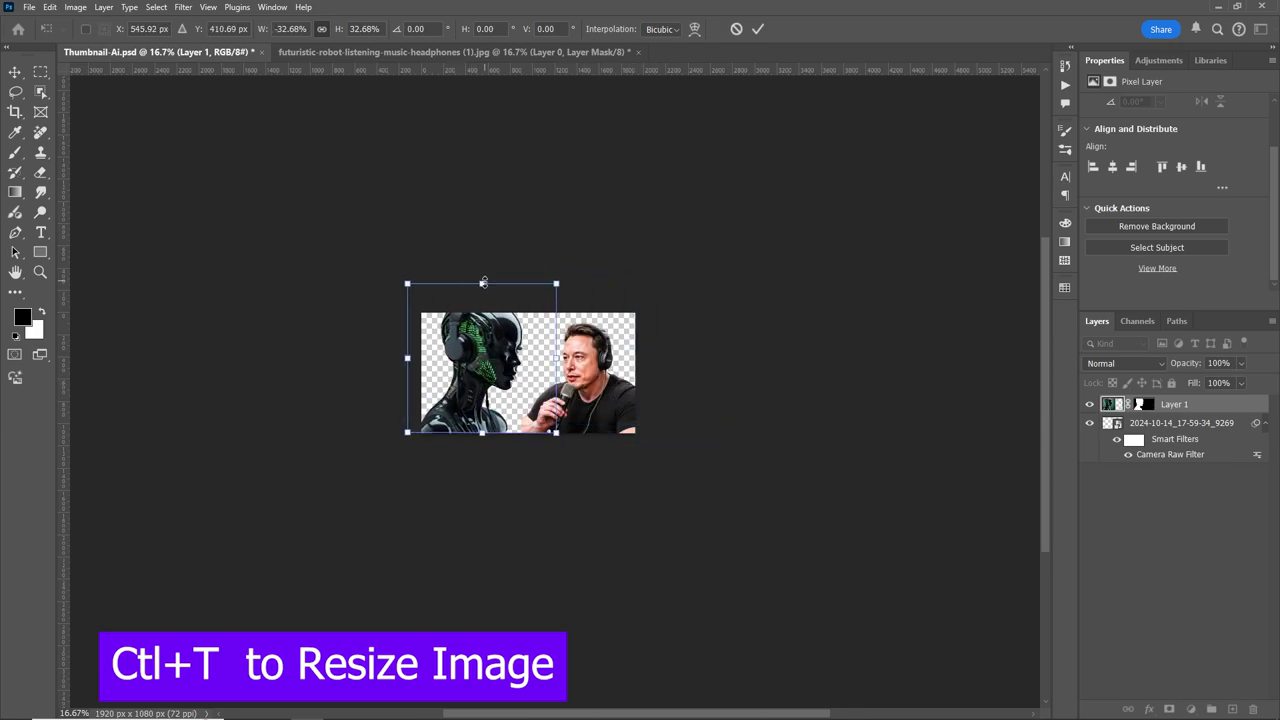
left_click_drag(480, 277, 487, 307)
left_click(758, 29)
Shrink the robot further and reposition it on the left of the canvas.
key("ctrl+0")
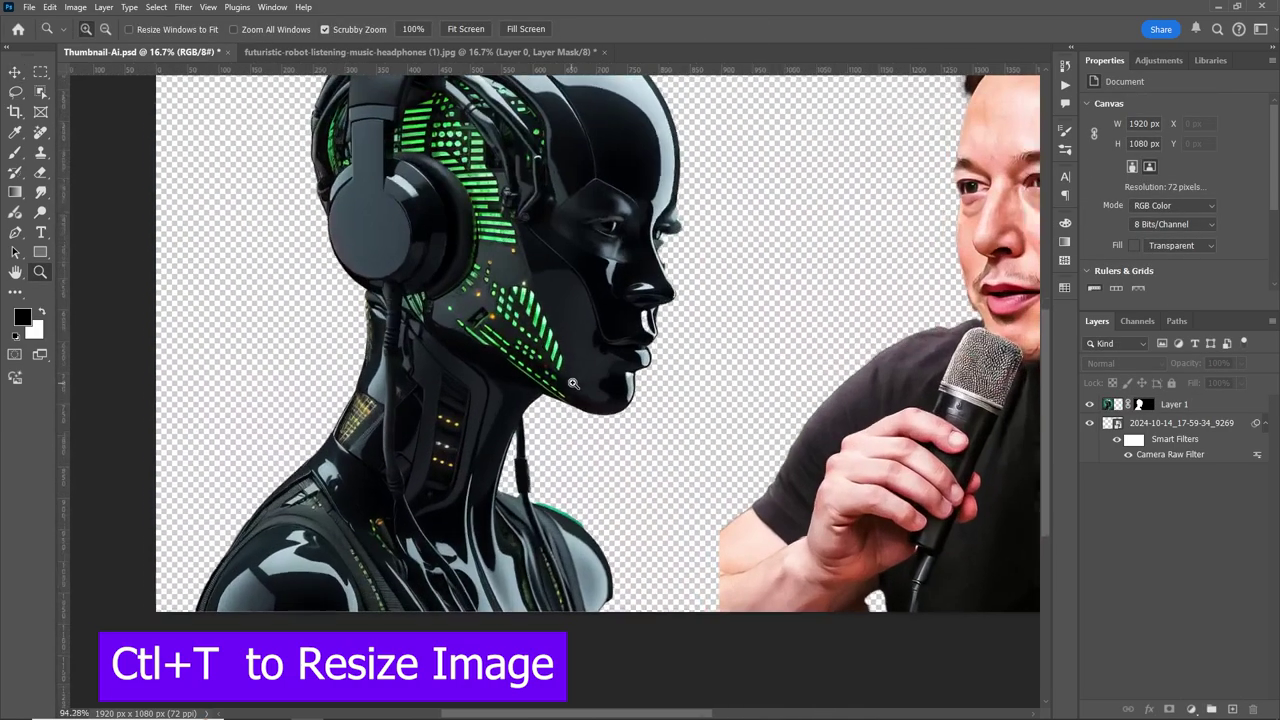
left_click_drag(530, 360, 460, 345)
key("ctrl+t")
left_click_drag(628, 177, 605, 188)
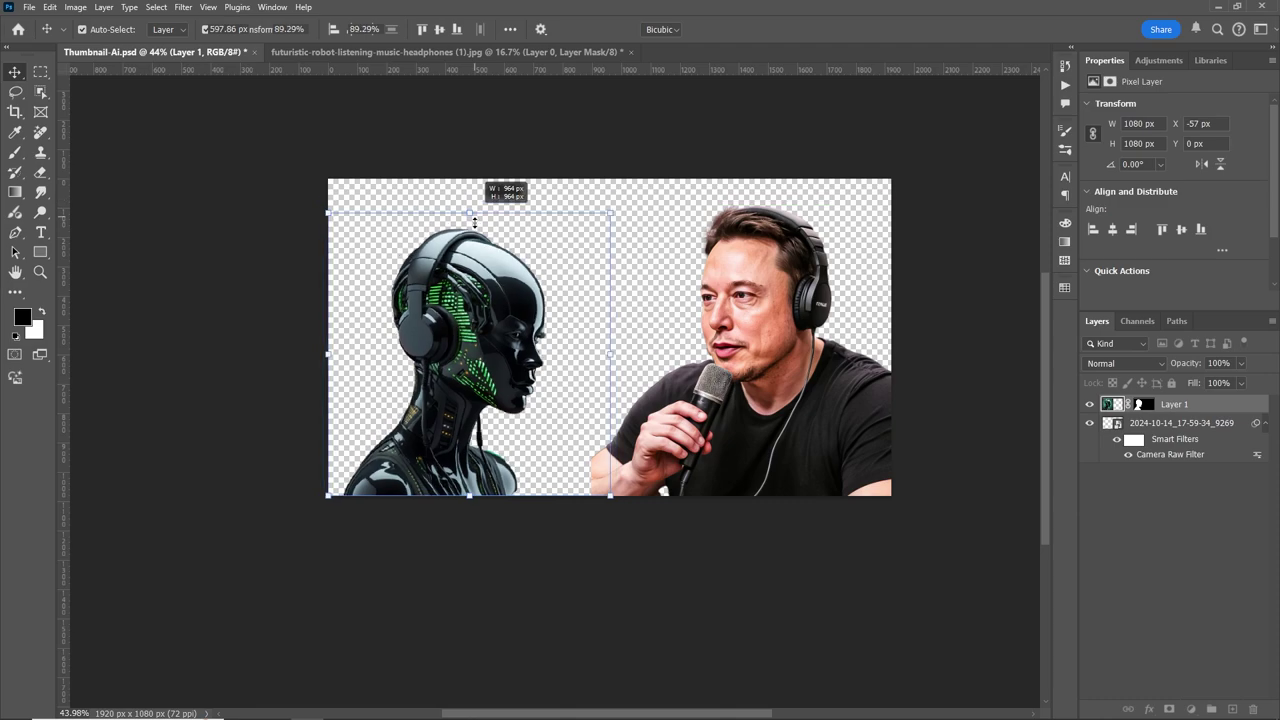
left_click_drag(470, 260, 447, 312)
left_click(758, 29)
Resize and reposition the man's smart-object layer on the right.
left_click(743, 215)
key("ctrl+t")
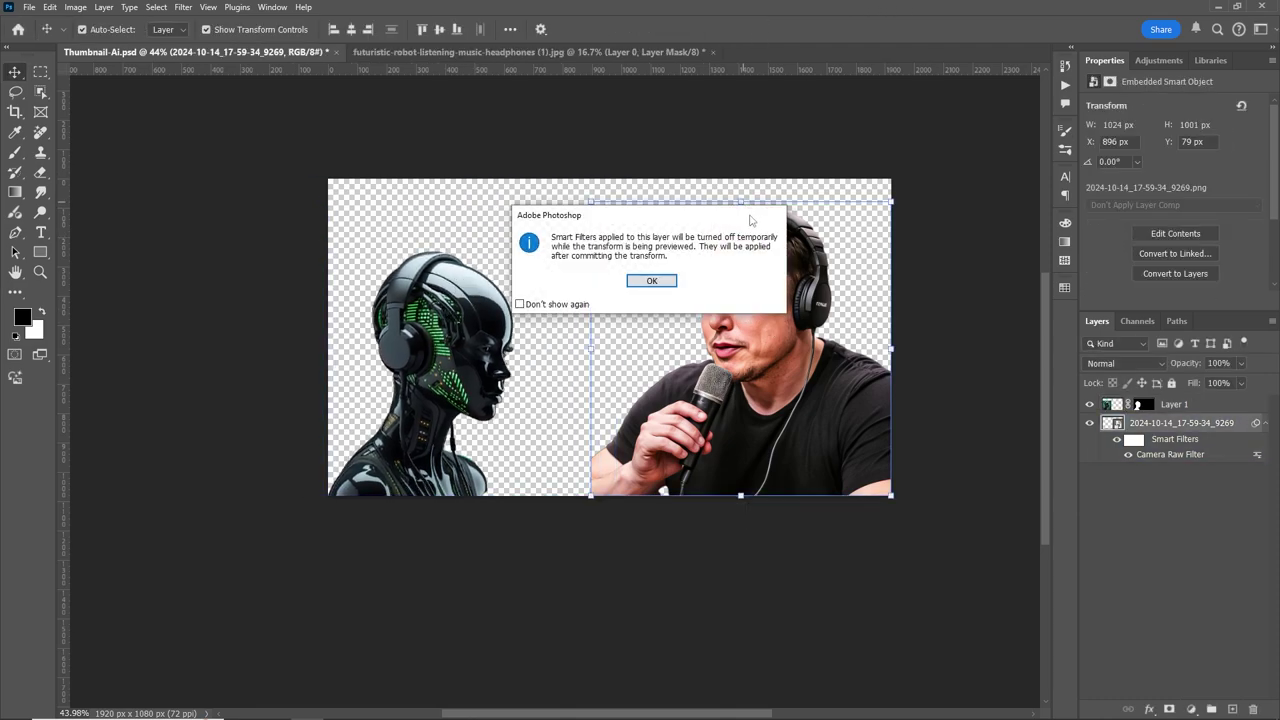
key("Return")
mouse_move(741, 206)
left_mouse_down()
mouse_move(724, 198)
mouse_move(724, 240)
left_mouse_up()
key("Return")
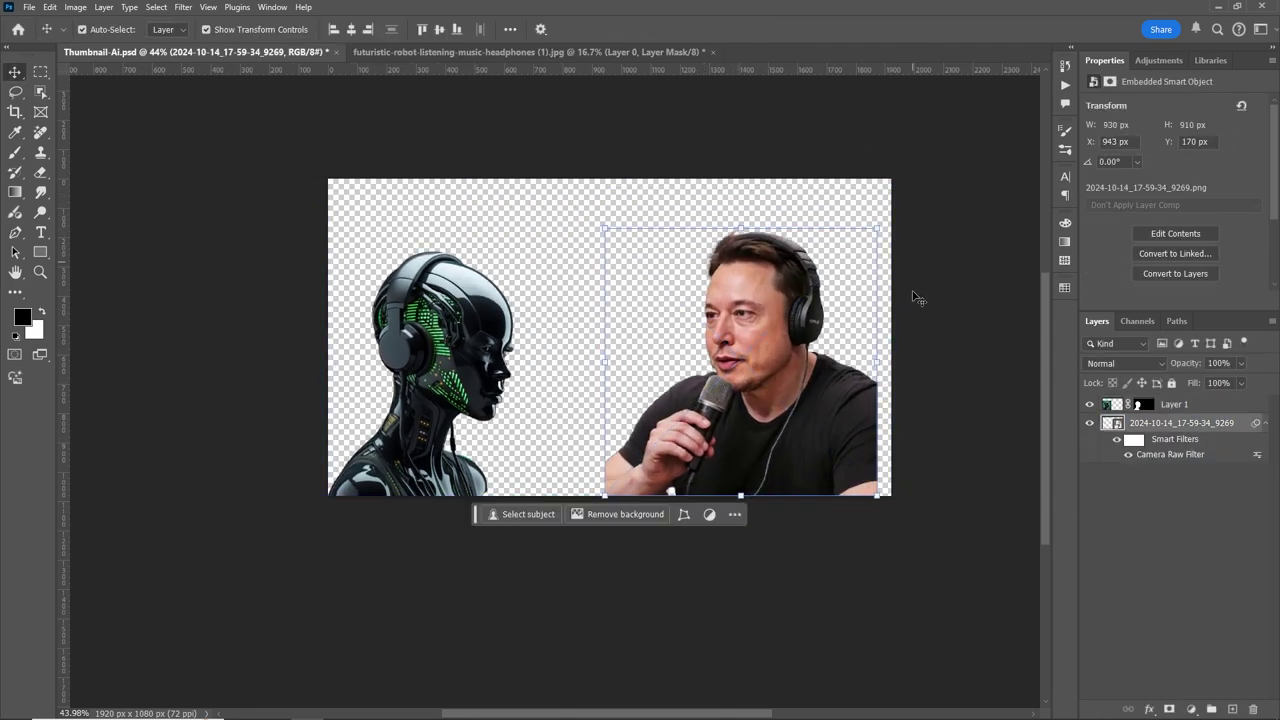
Enlarge the robot slightly and nudge it to the right.
left_click(920, 314)
scroll(920, 314, "up", 2)
left_click(360, 290)
key("ctrl+t")
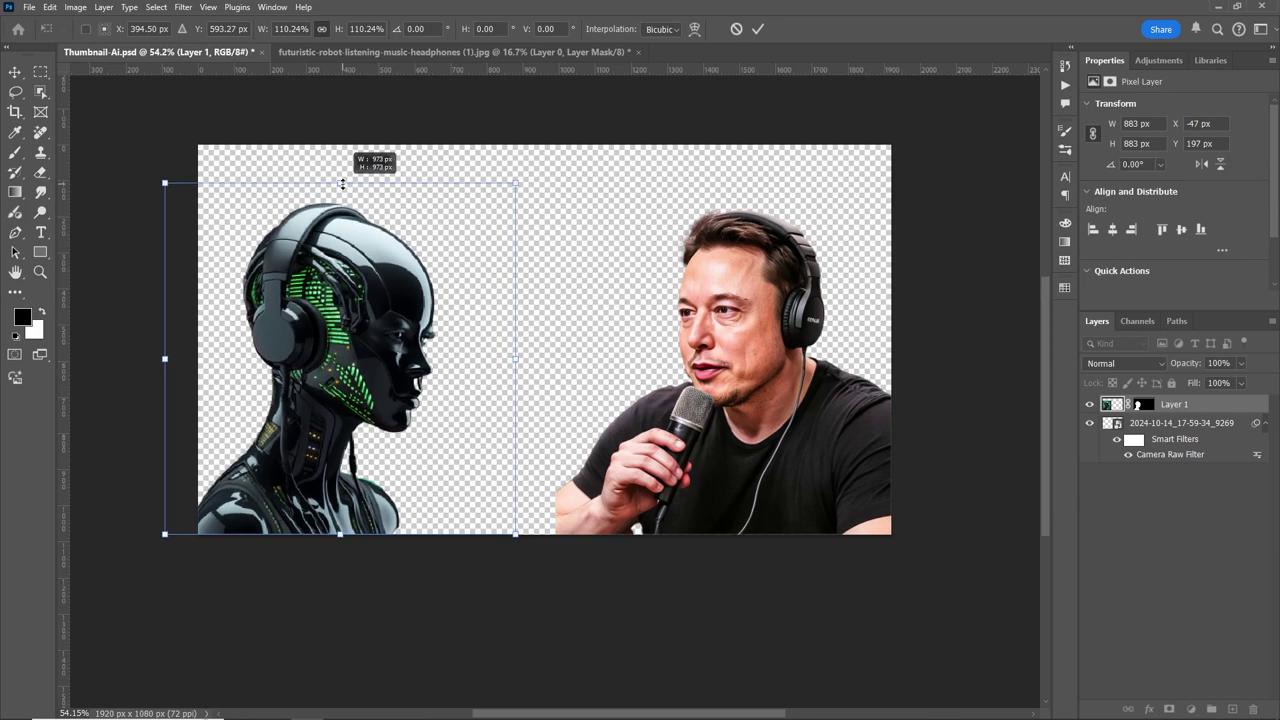
left_click_drag(375, 272, 395, 272)
Add a black Solid Color fill layer and move it to the bottom of the stack.
left_click(757, 30)
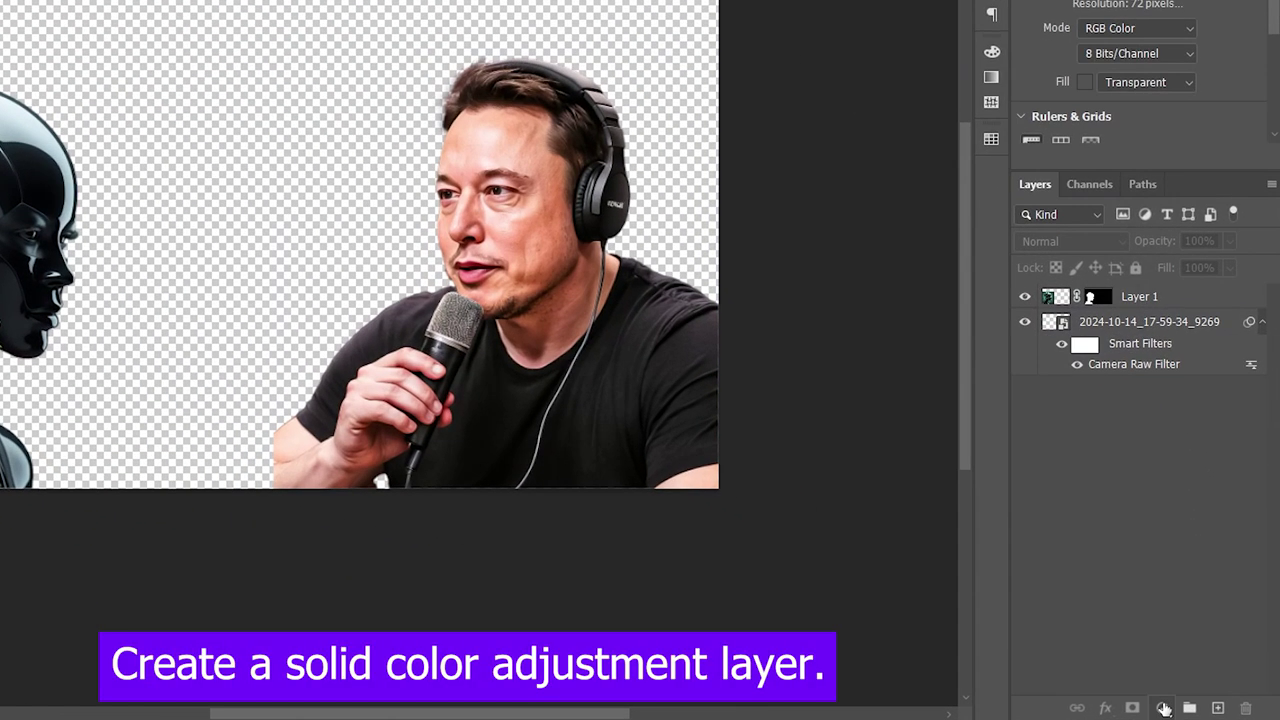
left_click(1163, 708)
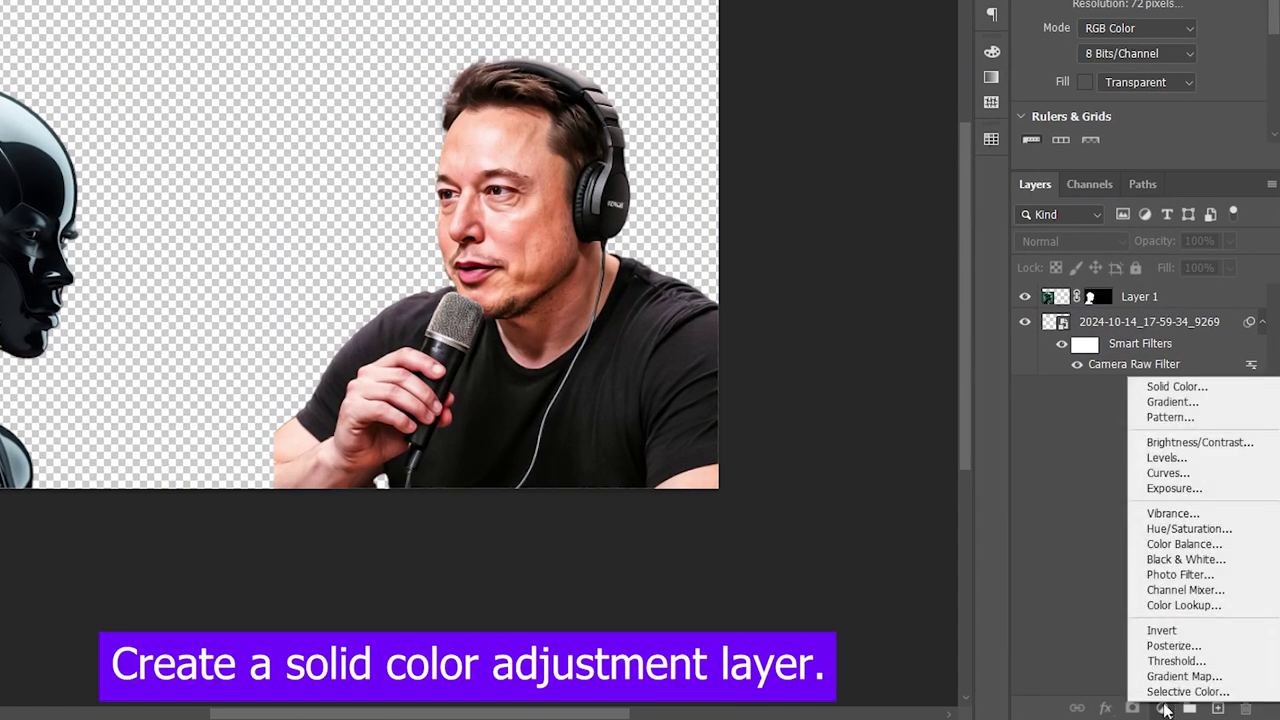
left_click(1201, 385)
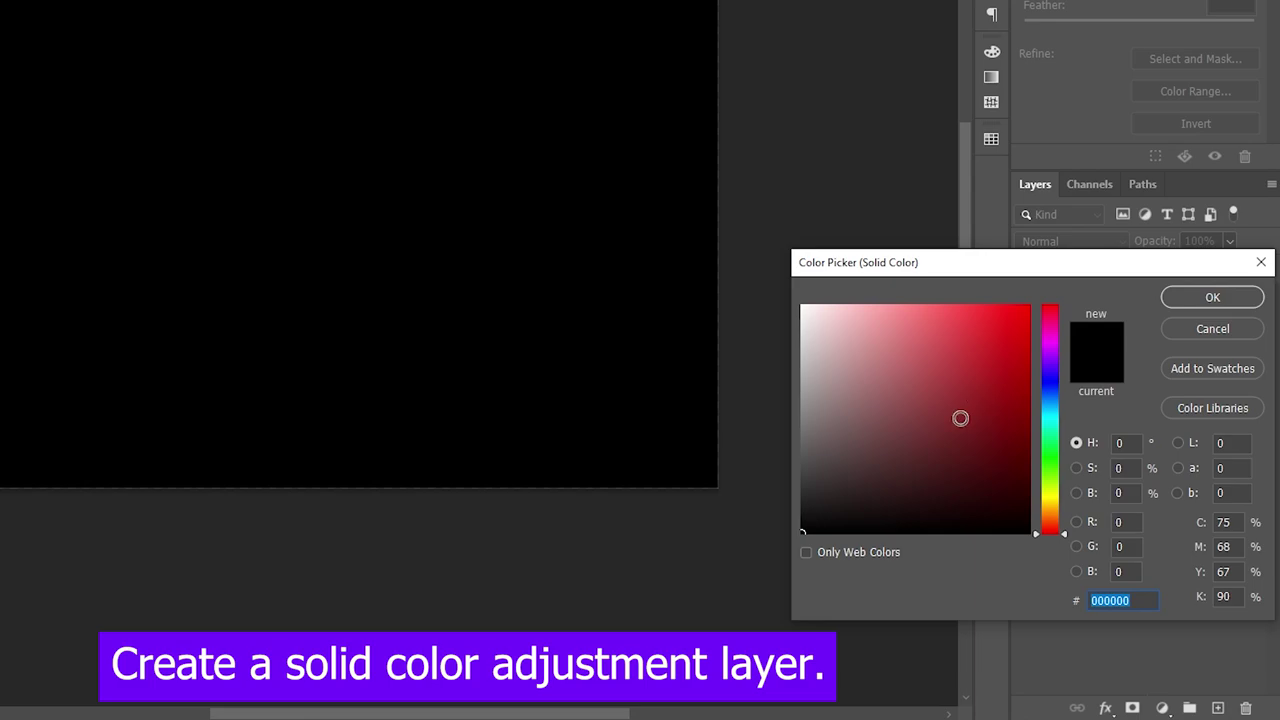
left_click(1227, 302)
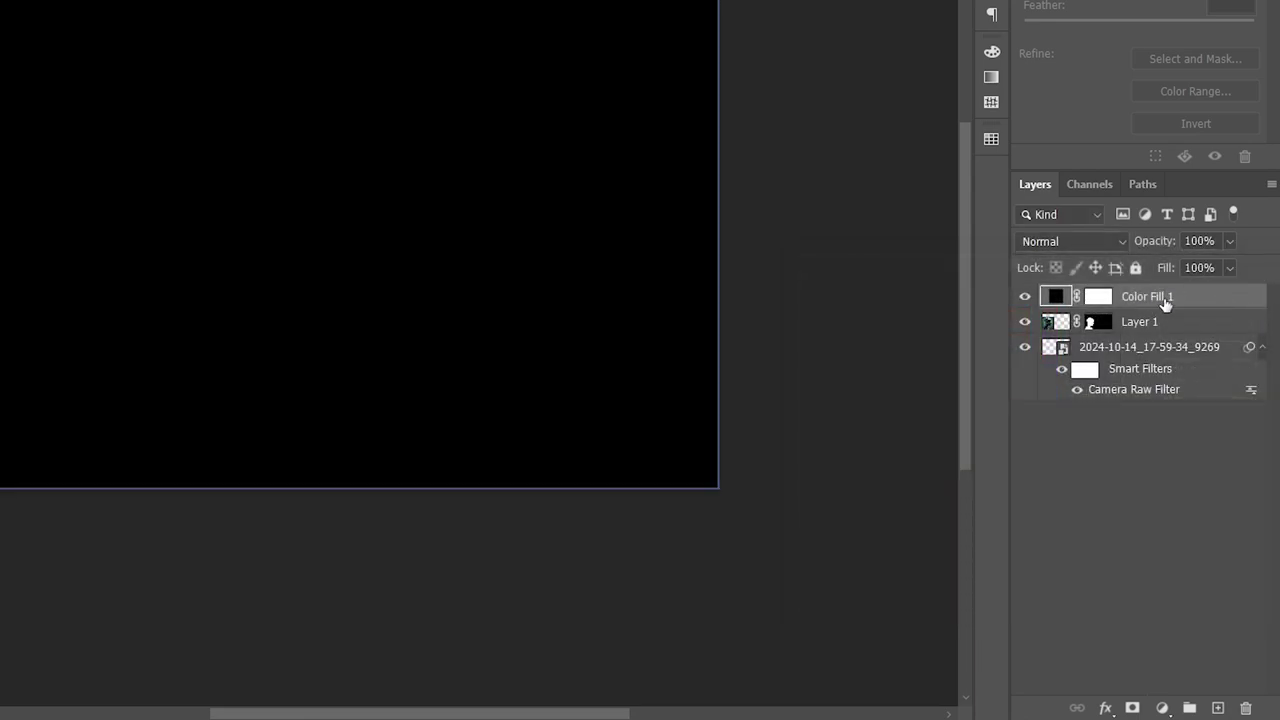
left_click_drag(1140, 315, 1171, 392)
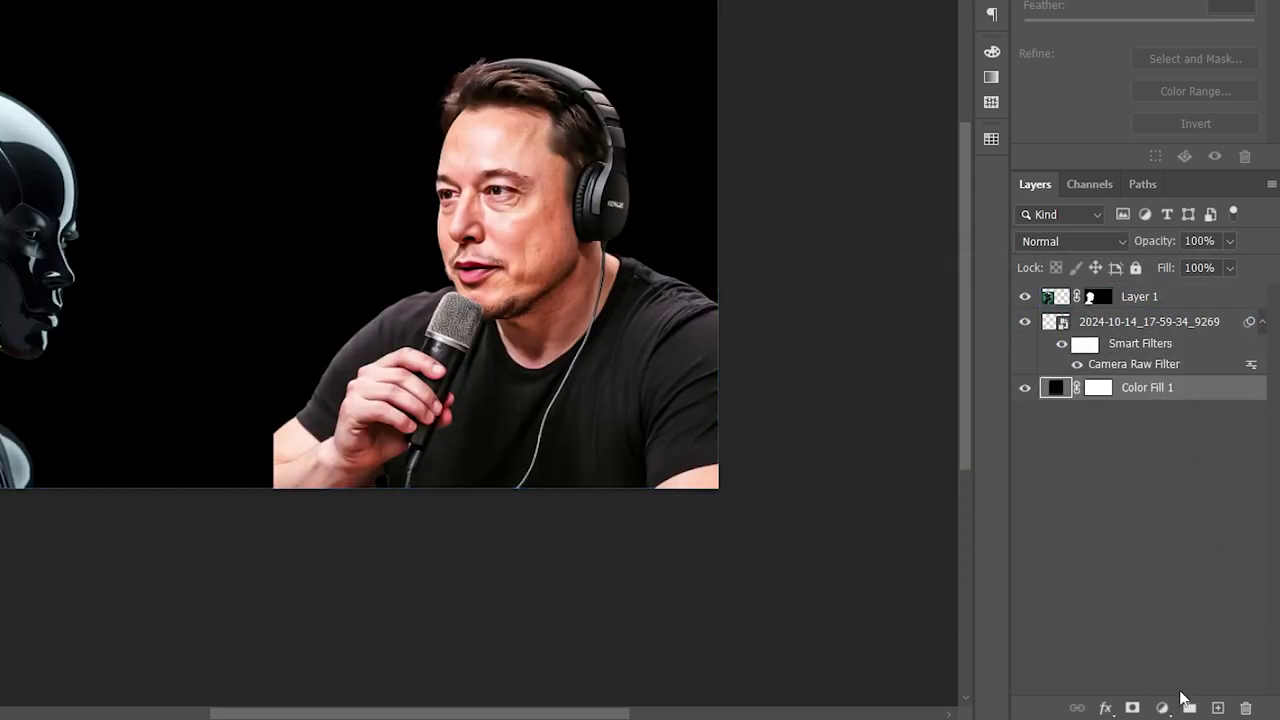
Group Color Fill 1 into a group named 'Bg' and add Layer 2 filled with black.
left_click(1189, 708)
left_click_drag(1140, 409, 1168, 391)
double_click(1096, 387)
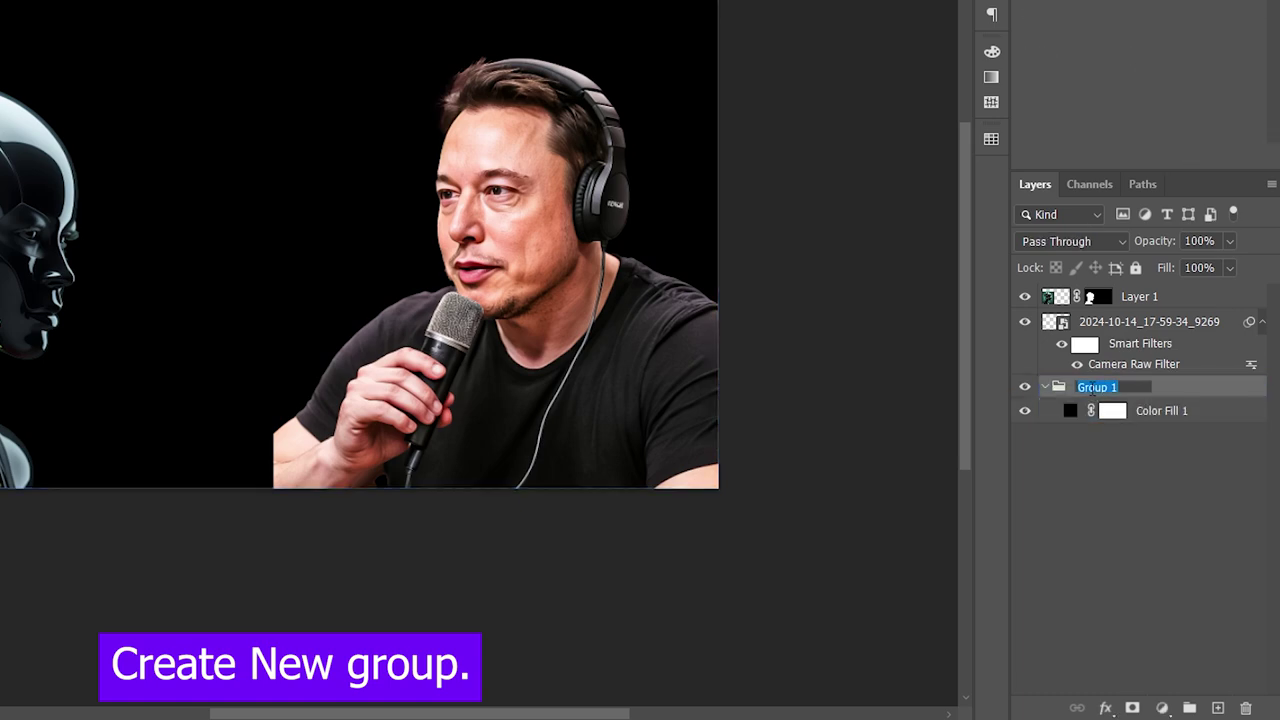
type("Bg")
left_click(1168, 410)
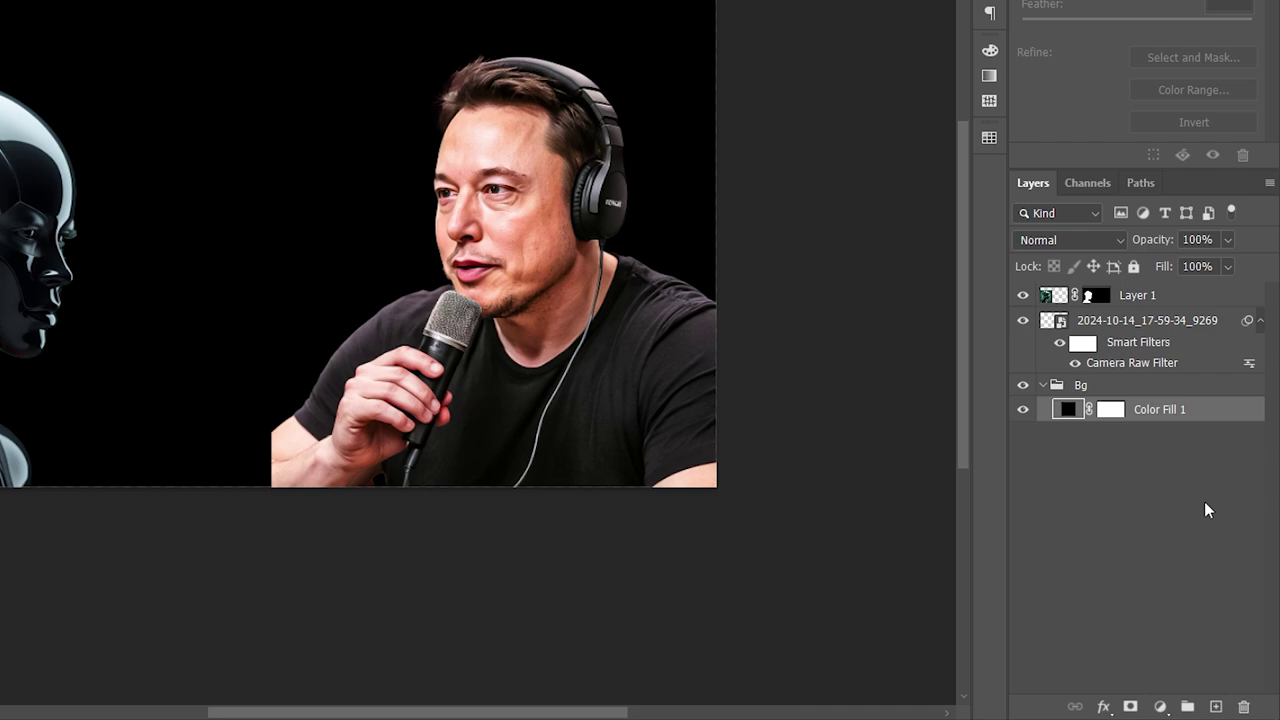
left_click(1216, 707)
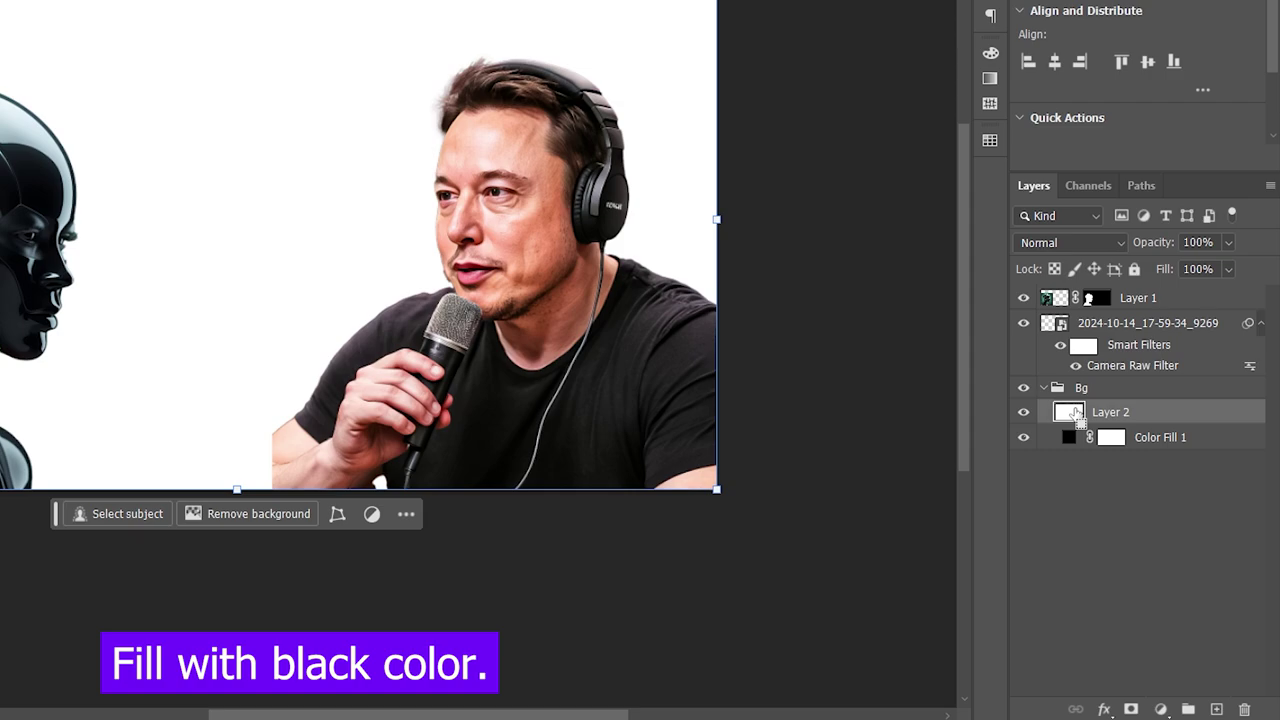
key("alt+BackSpace")
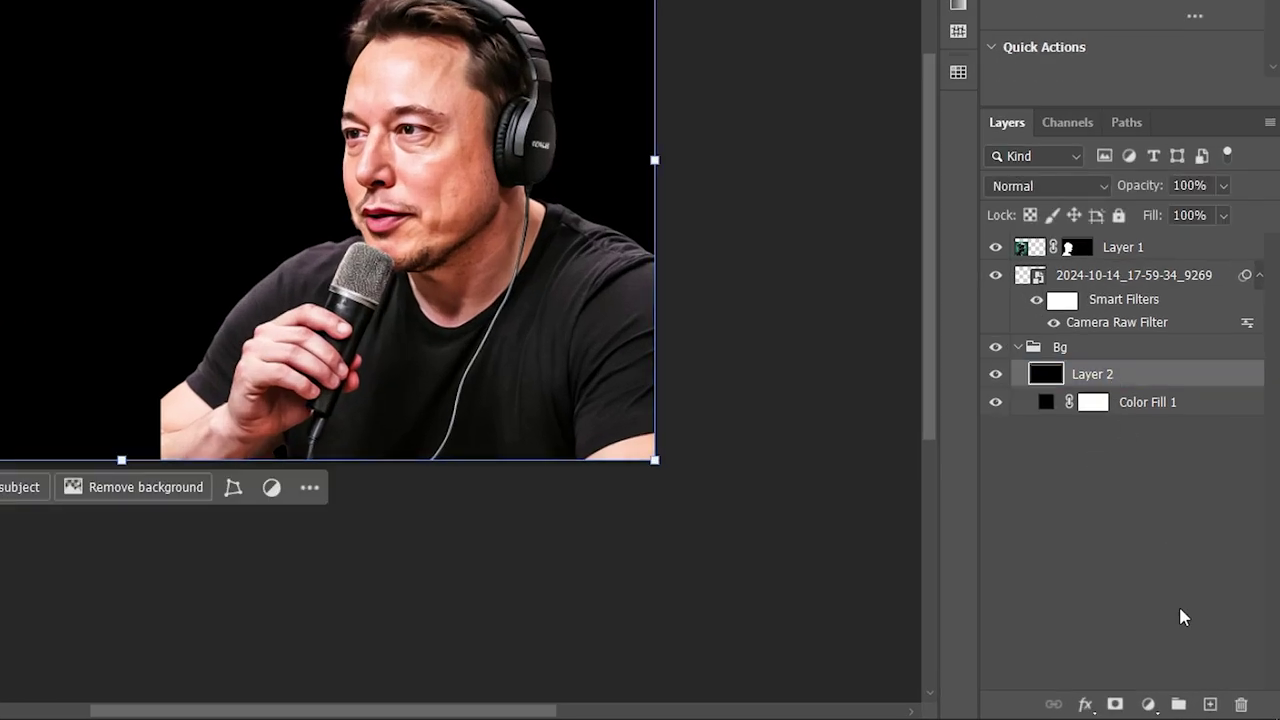
Add a Gradient Map using the blue gradient from the Highlight Gradients presets.
left_click(1147, 706)
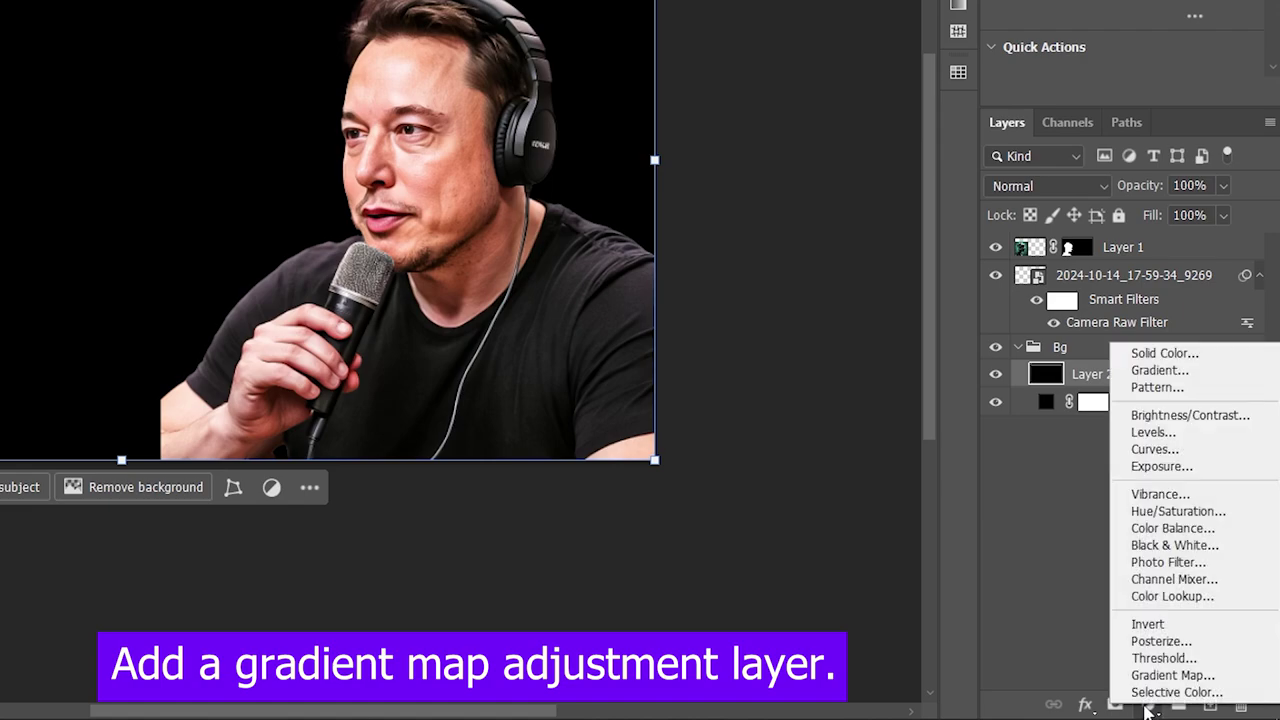
left_click(1171, 674)
left_click(1025, 424)
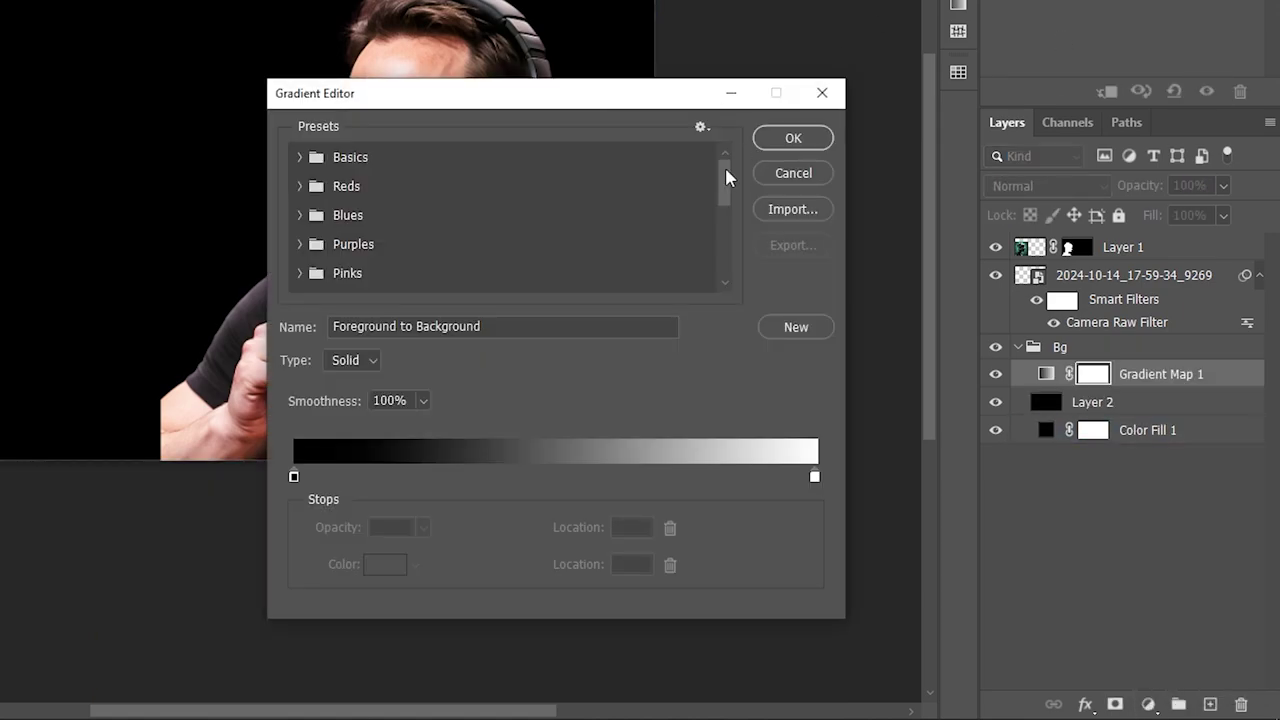
left_click_drag(727, 177, 731, 295)
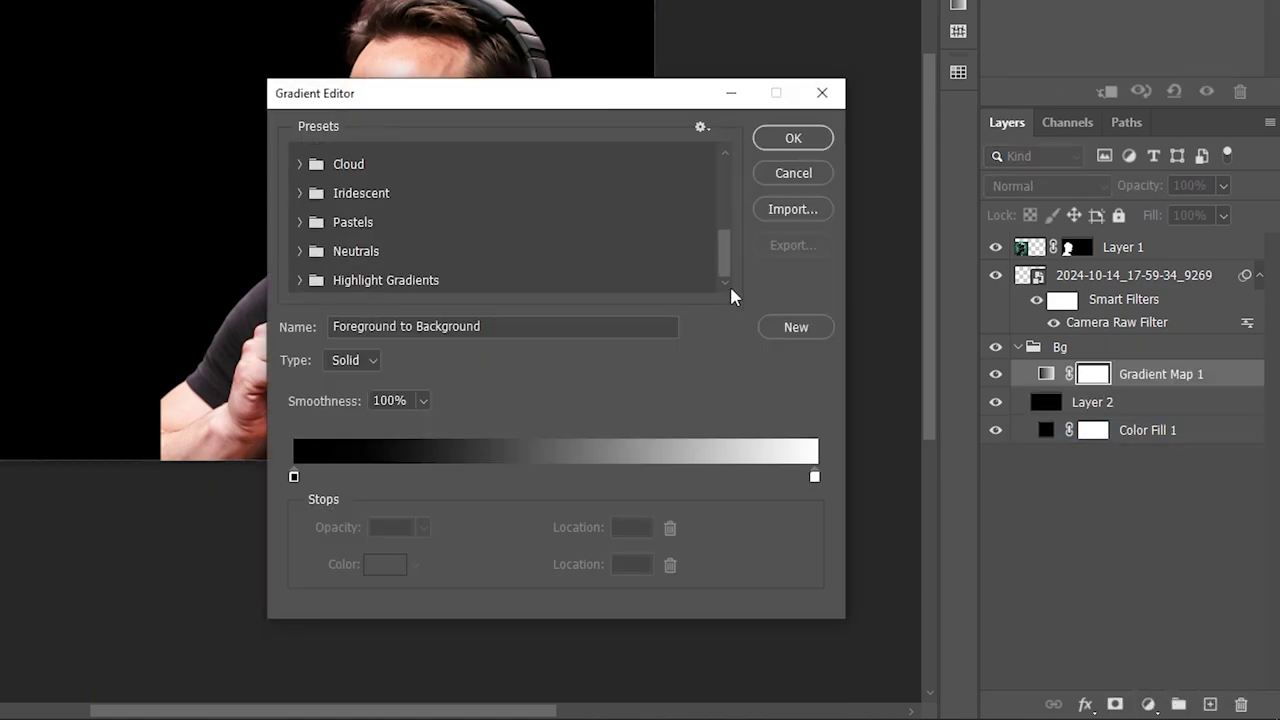
left_click(300, 282)
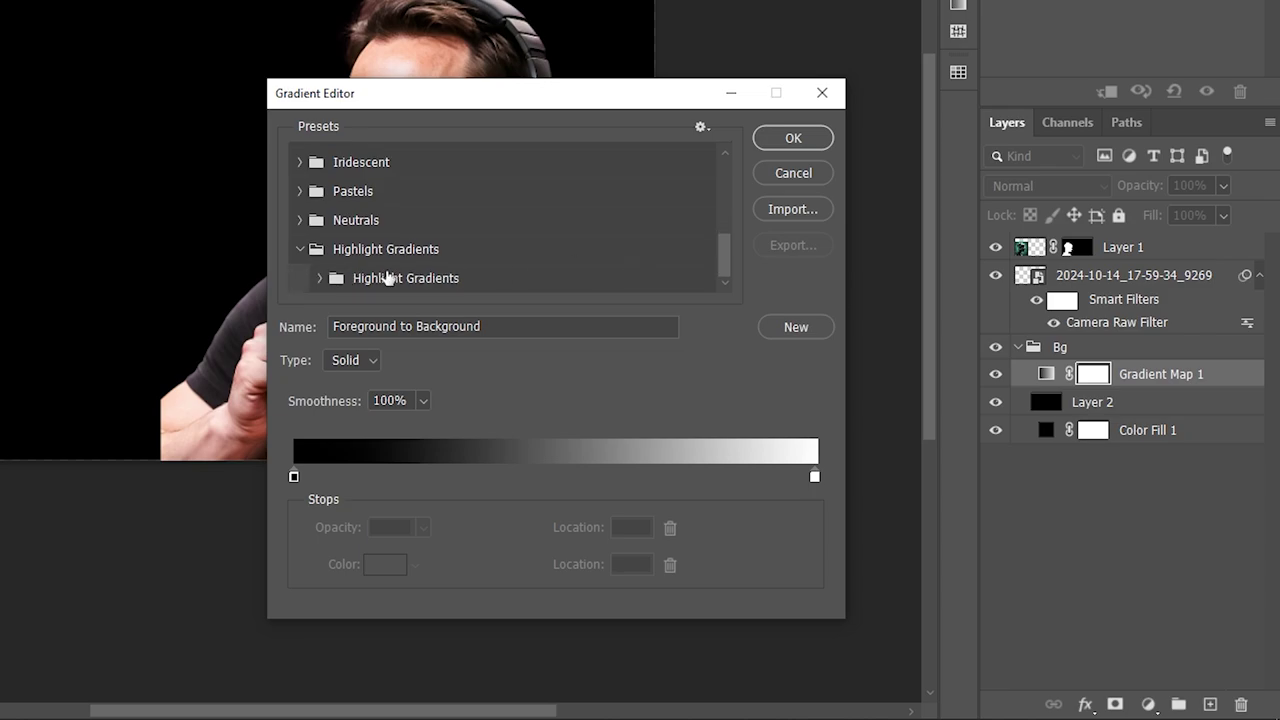
left_click(320, 278)
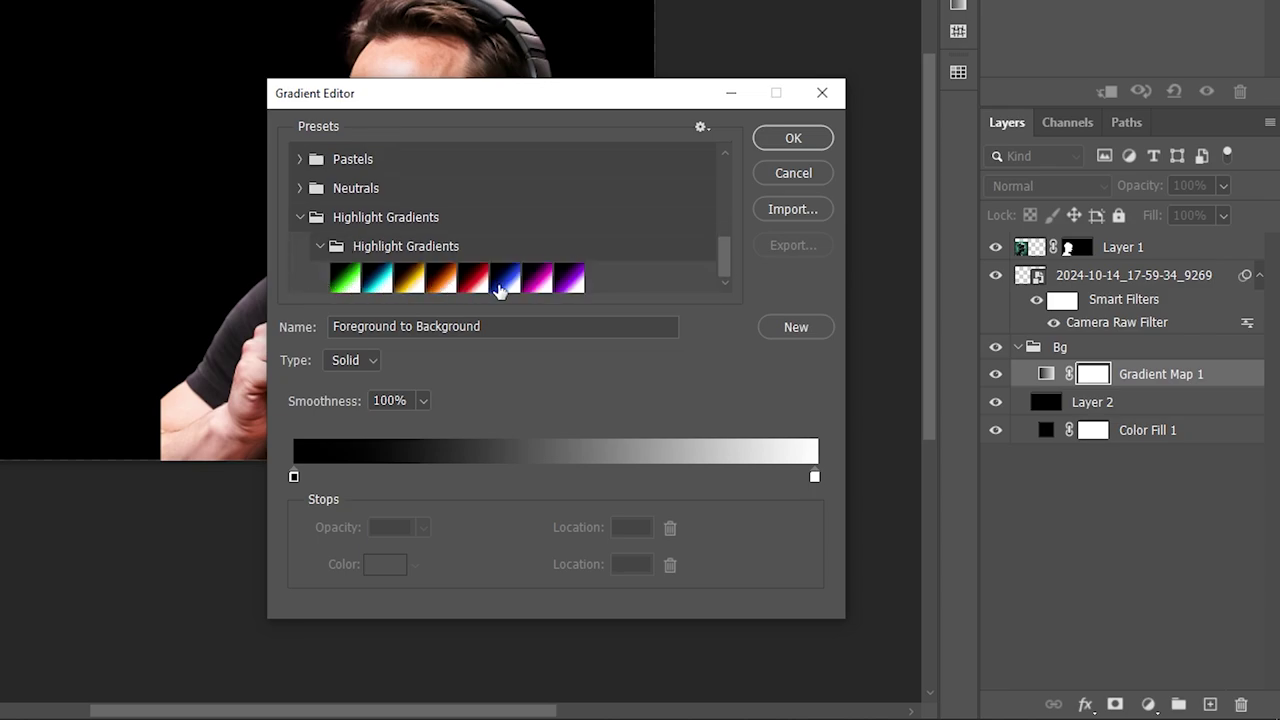
left_click(503, 280)
left_click(793, 138)
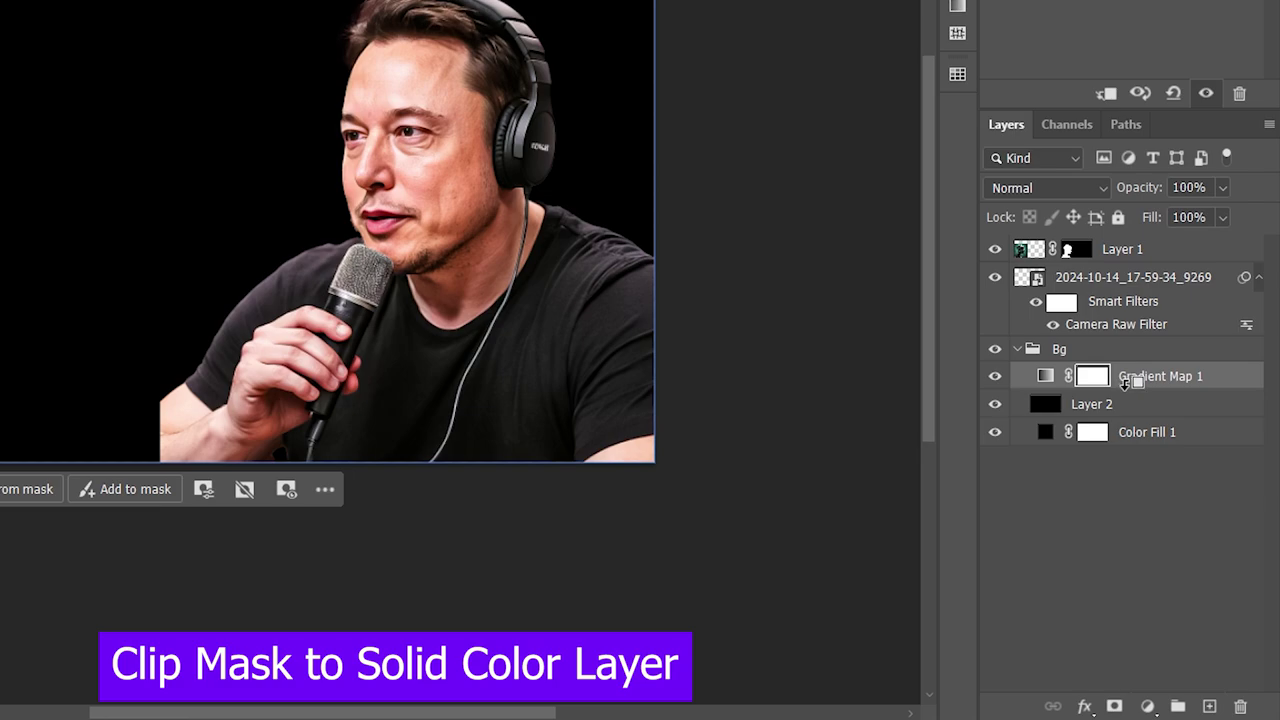
Clip Gradient Map 1 to Layer 2 and set Layer 2's blend mode to Screen.
left_click(1125, 383, "alt")
left_click(1151, 407)
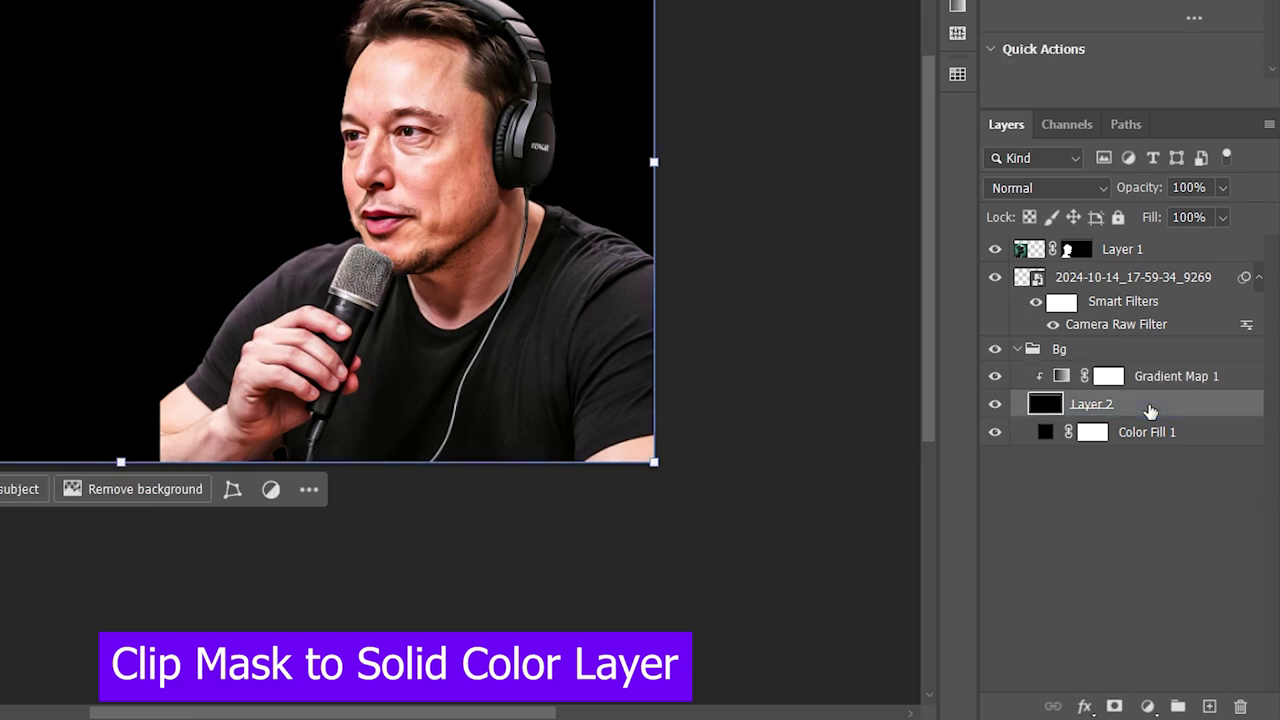
left_click(1043, 188)
left_click(1008, 478)
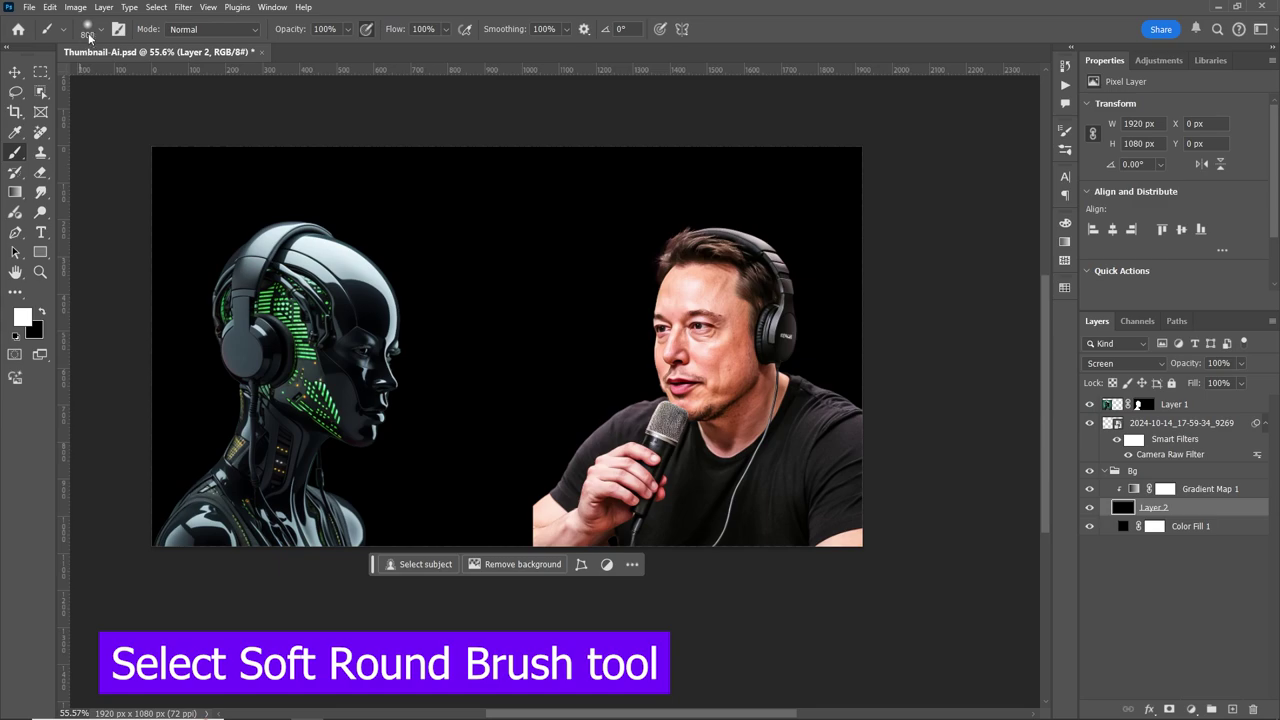
Paint a soft blue glow behind the robot's head, with brush flow 35% and size 900.
left_click(96, 29)
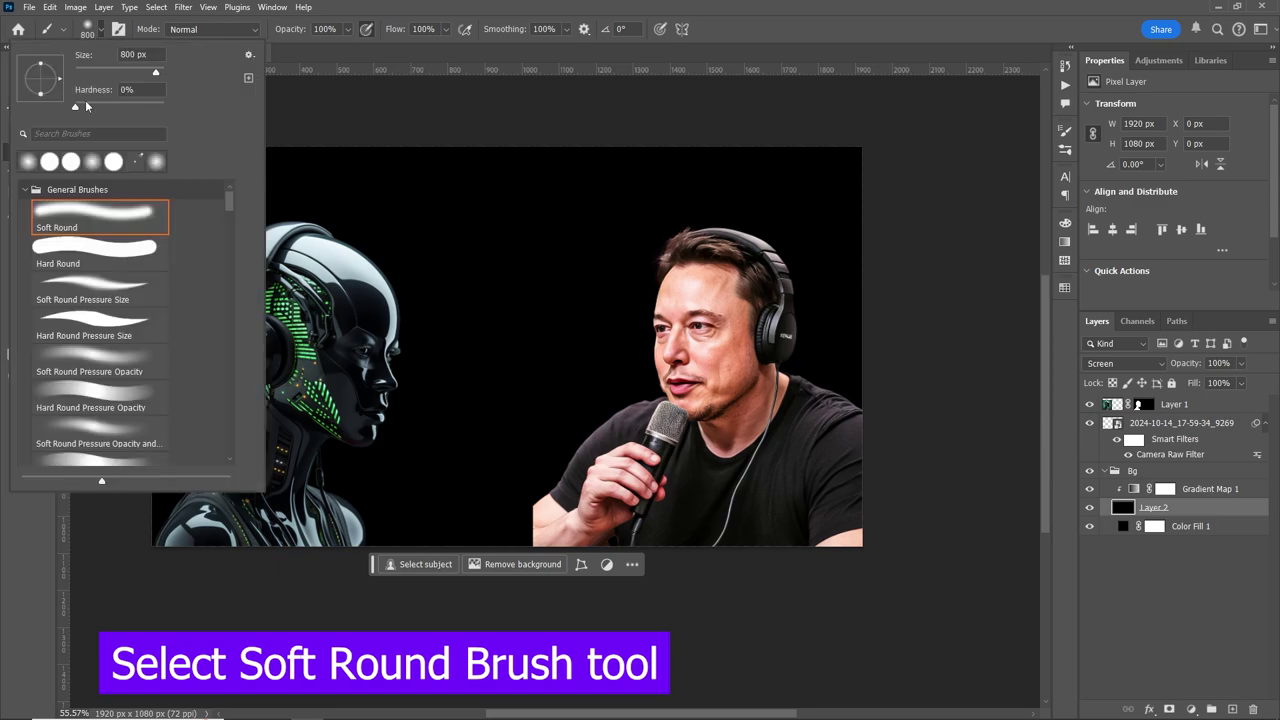
left_click(424, 6)
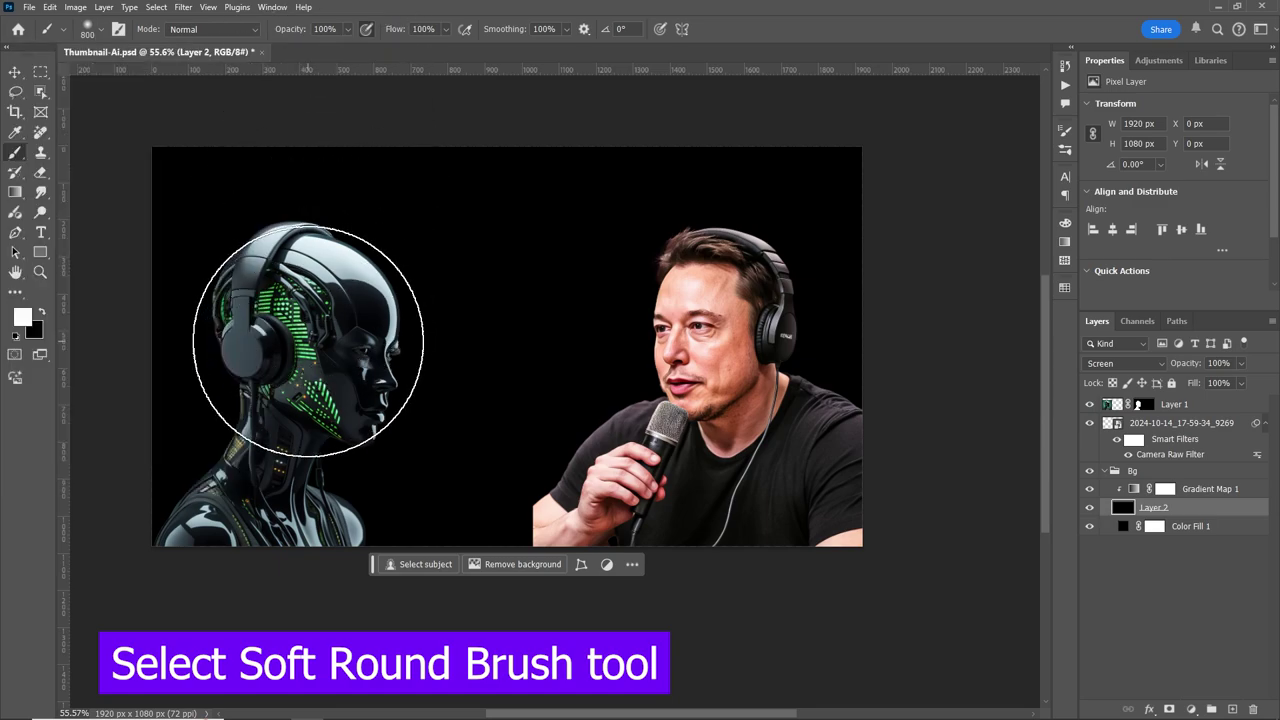
left_click(308, 341)
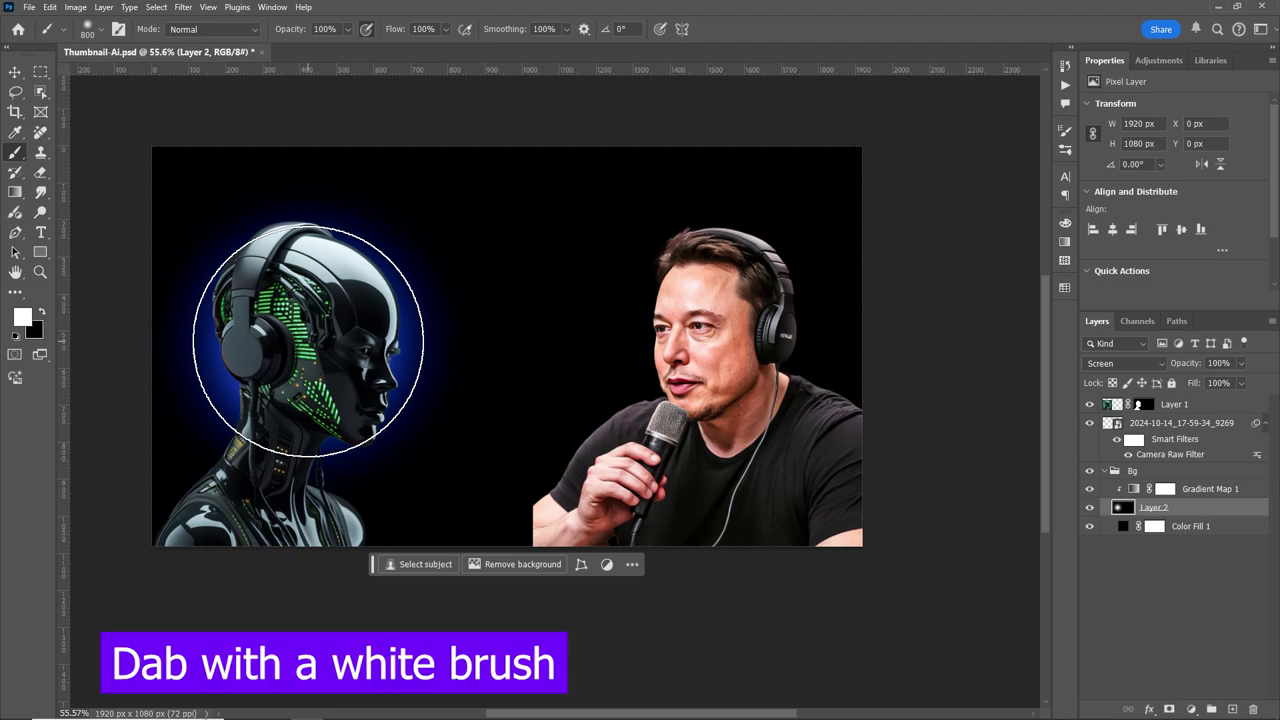
key("bracketright")
key("bracketright")
key("bracketright")
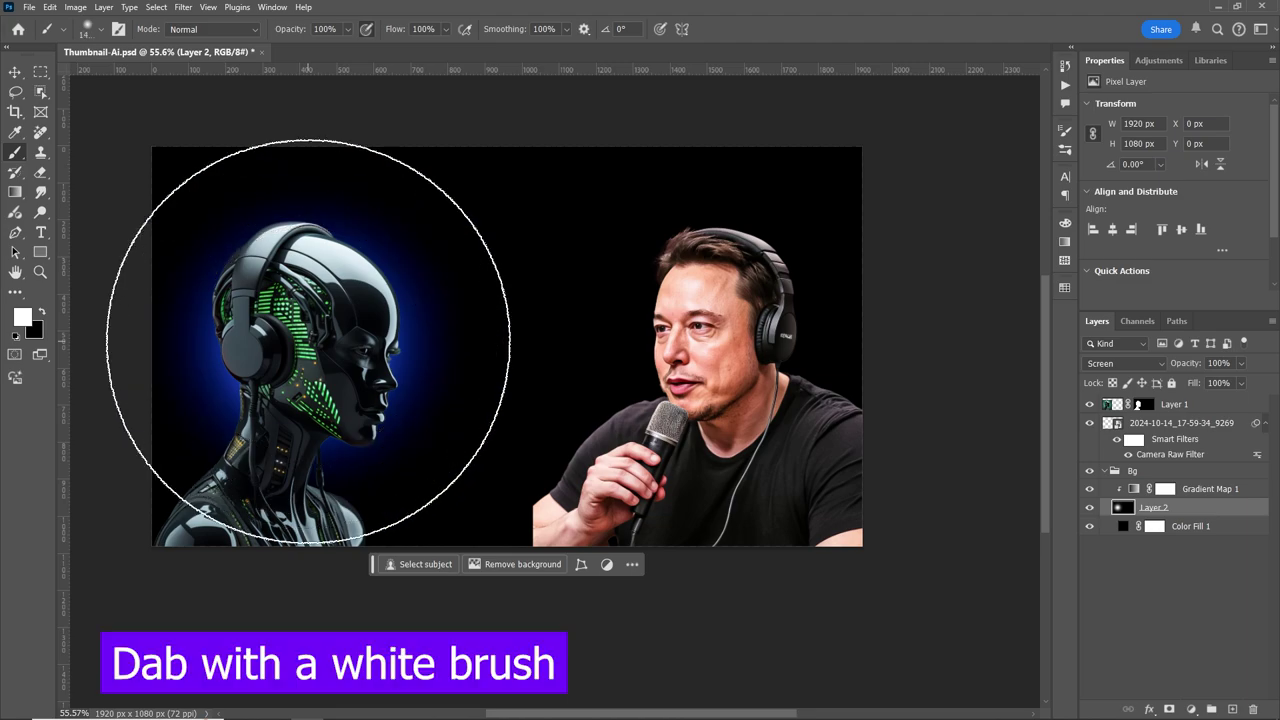
left_click(308, 341)
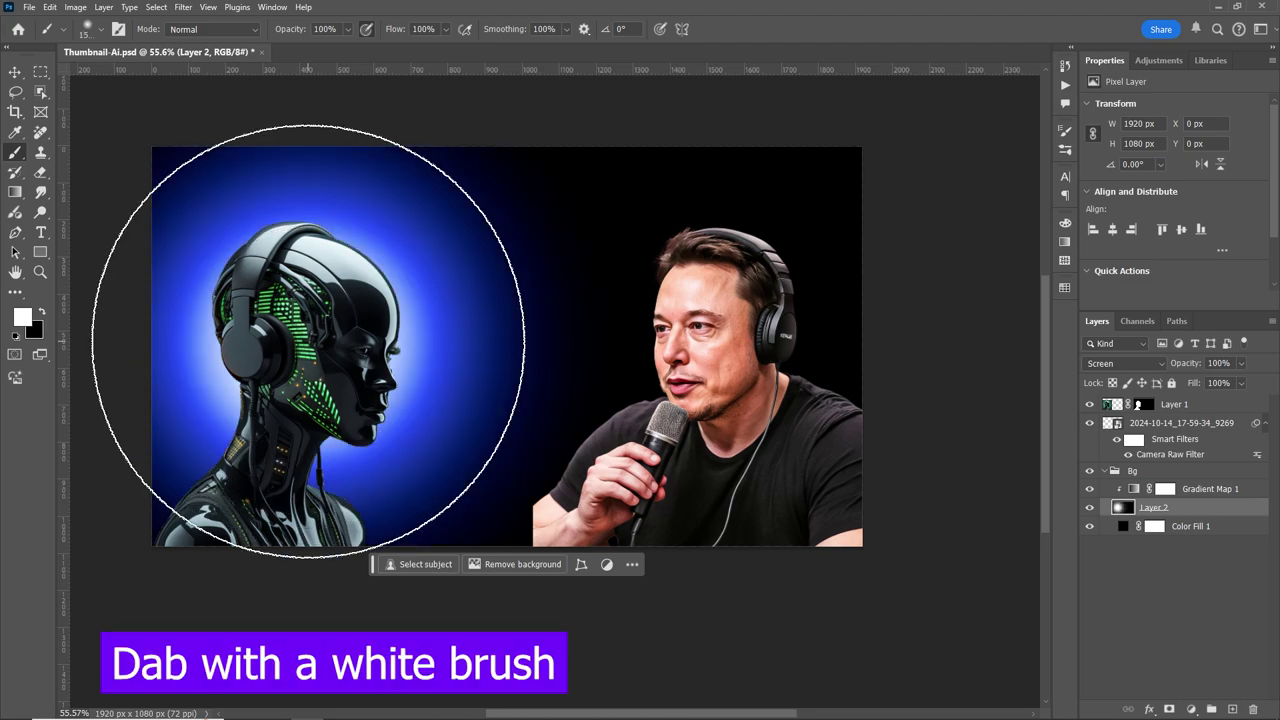
key("bracketleft")
key("bracketleft")
key("bracketleft")
key("bracketleft")
key("bracketleft")
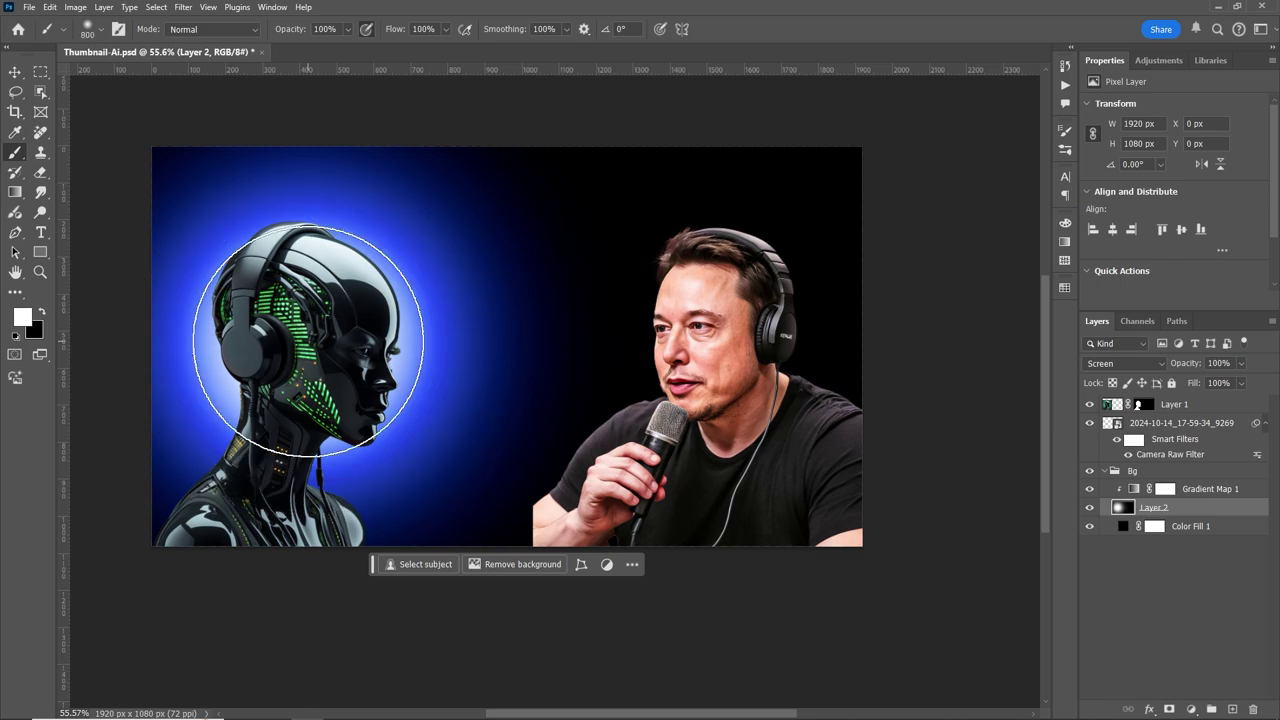
key("bracketright")
key("bracketright")
key("bracketright")
key("bracketleft")
key("bracketleft")
key("bracketleft")
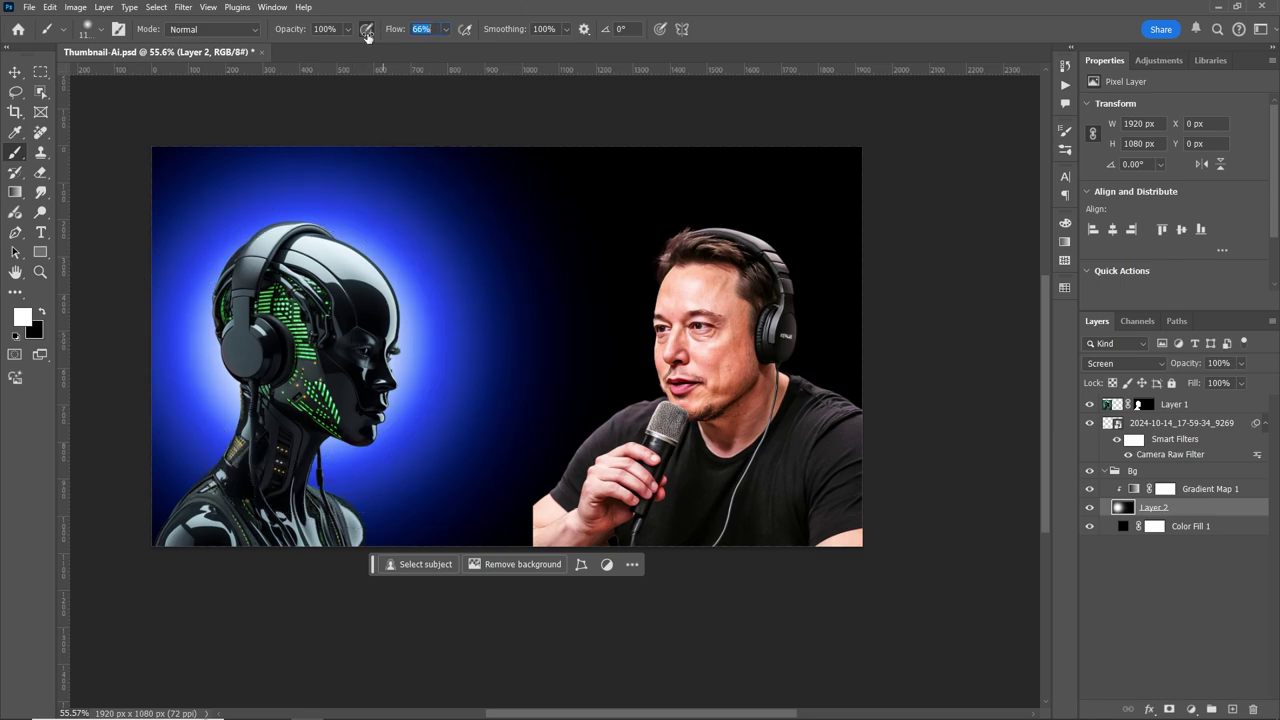
type("35")
key("Return")
key("bracketleft")
key("bracketleft")
key("bracketleft")
key("bracketleft")
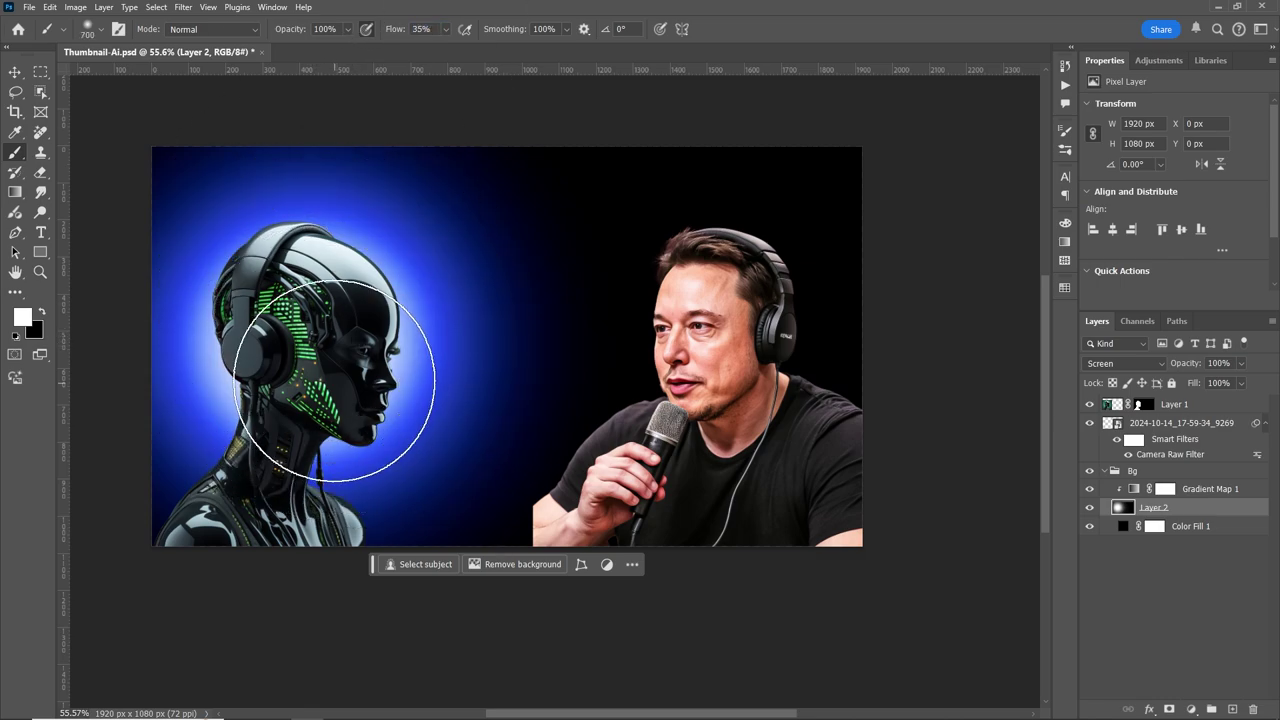
key("bracketright")
key("bracketright")
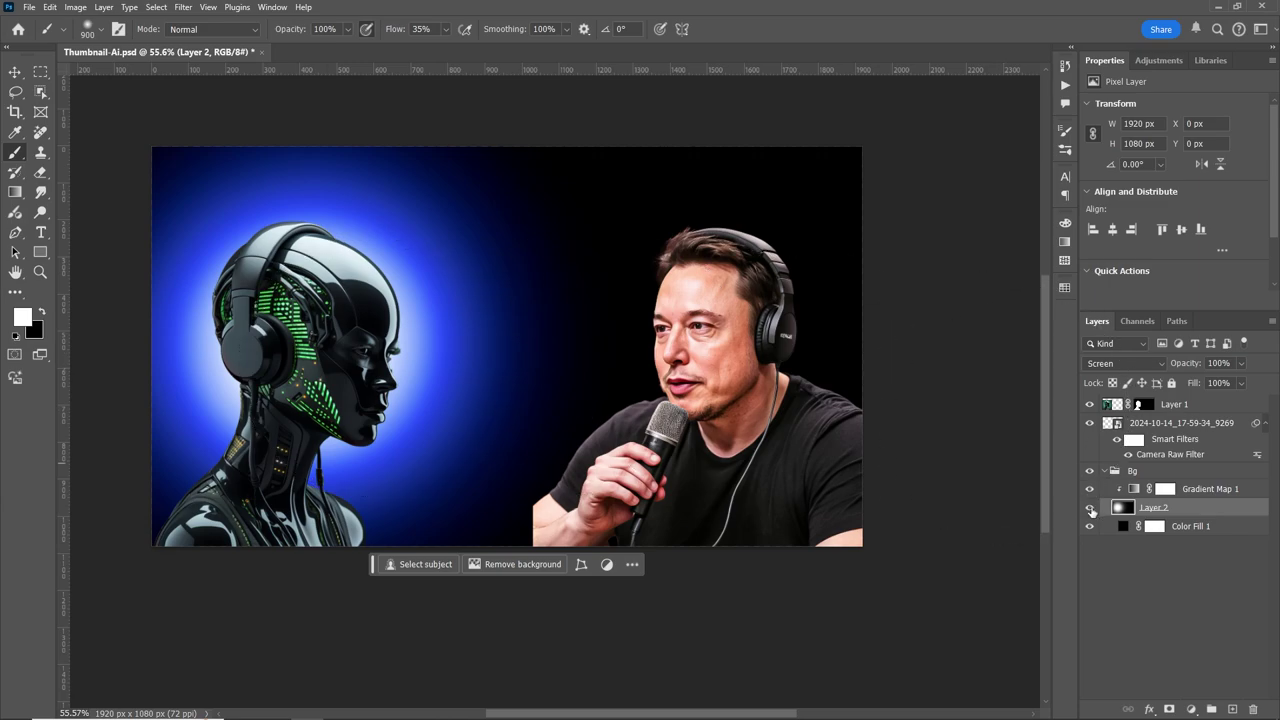
Paint blue glows around the man's head and shoulder with brush sizes from 700 to 1500.
left_click(1090, 508)
left_click(1090, 508)
key("bracketleft")
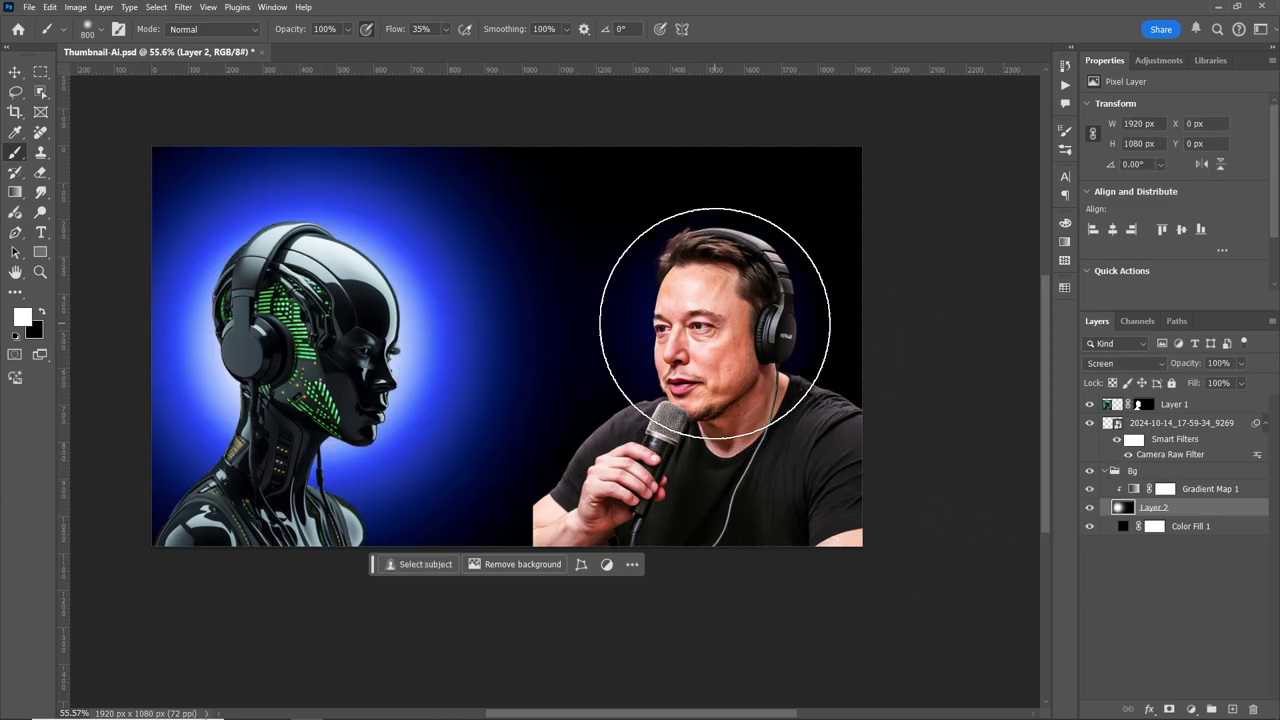
left_click(714, 323)
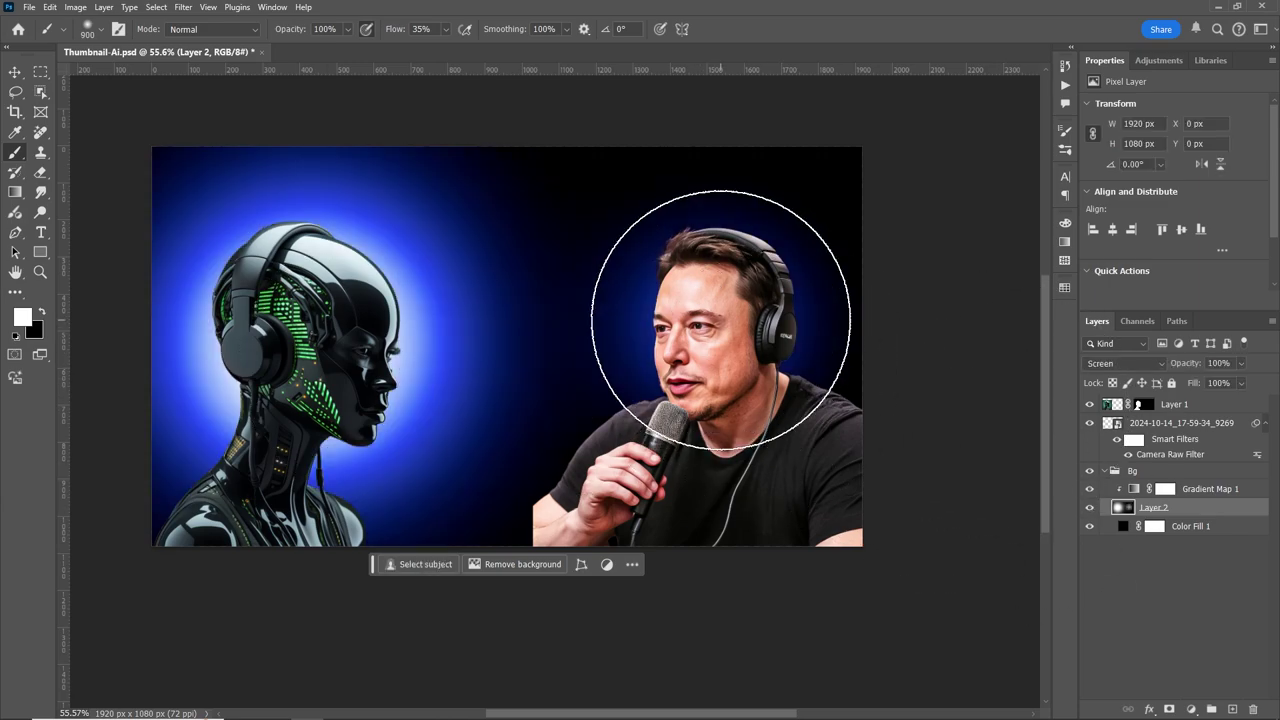
key("bracketright")
key("bracketright")
key("bracketright")
left_click(717, 335)
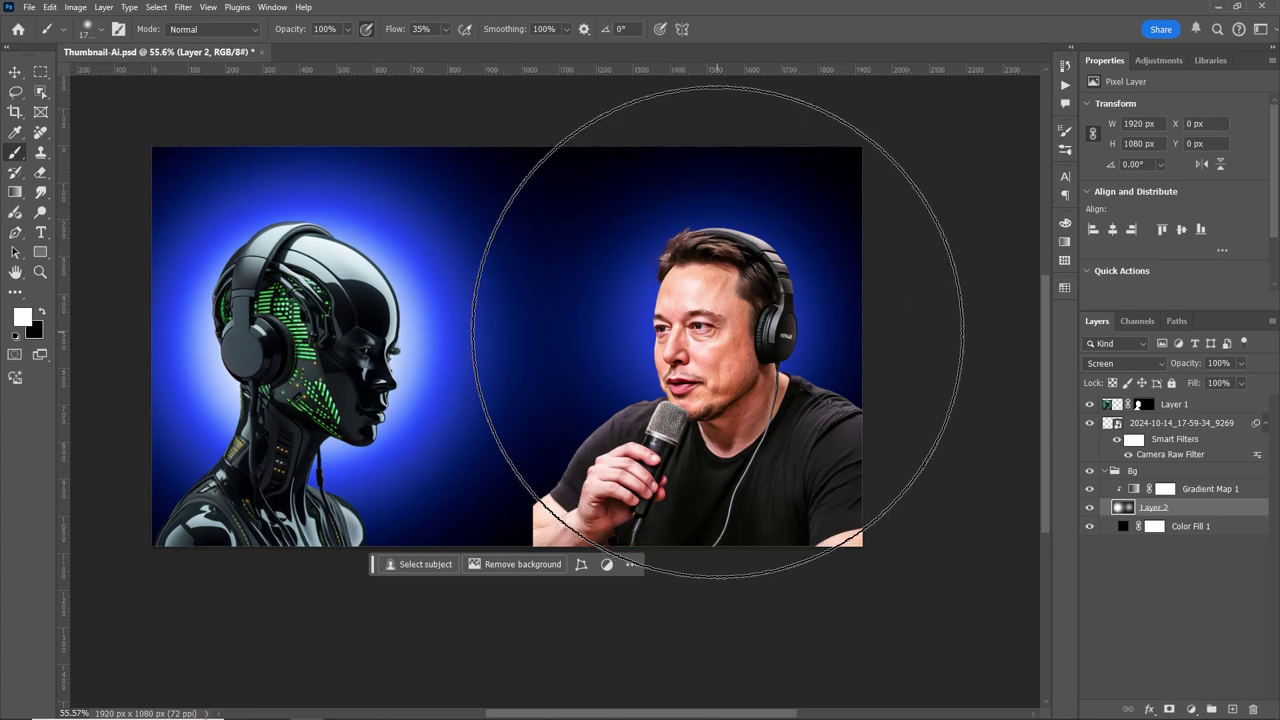
key("bracketleft")
key("bracketleft")
key("bracketleft")
left_click(717, 333)
key("bracketleft")
key("bracketleft")
key("bracketright")
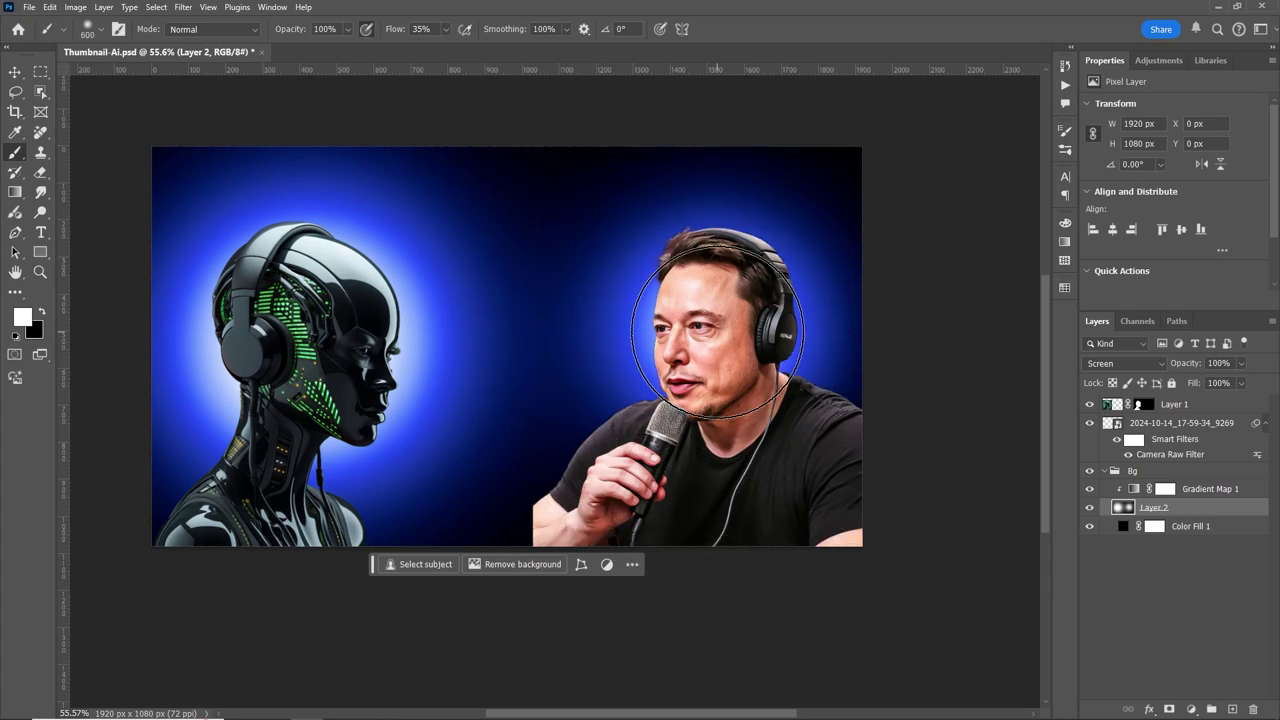
left_click(734, 406)
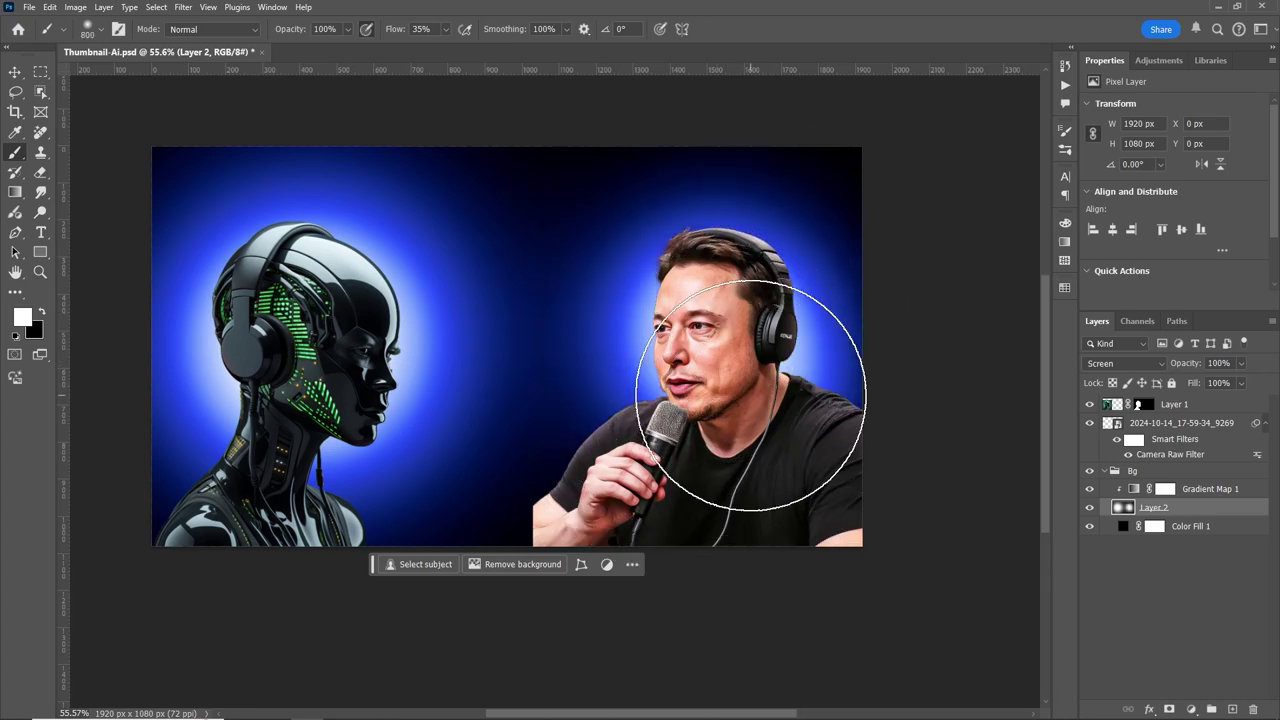
Add another glow behind the robot's head and toggle Layer 2 and Bg to compare.
left_click(315, 385)
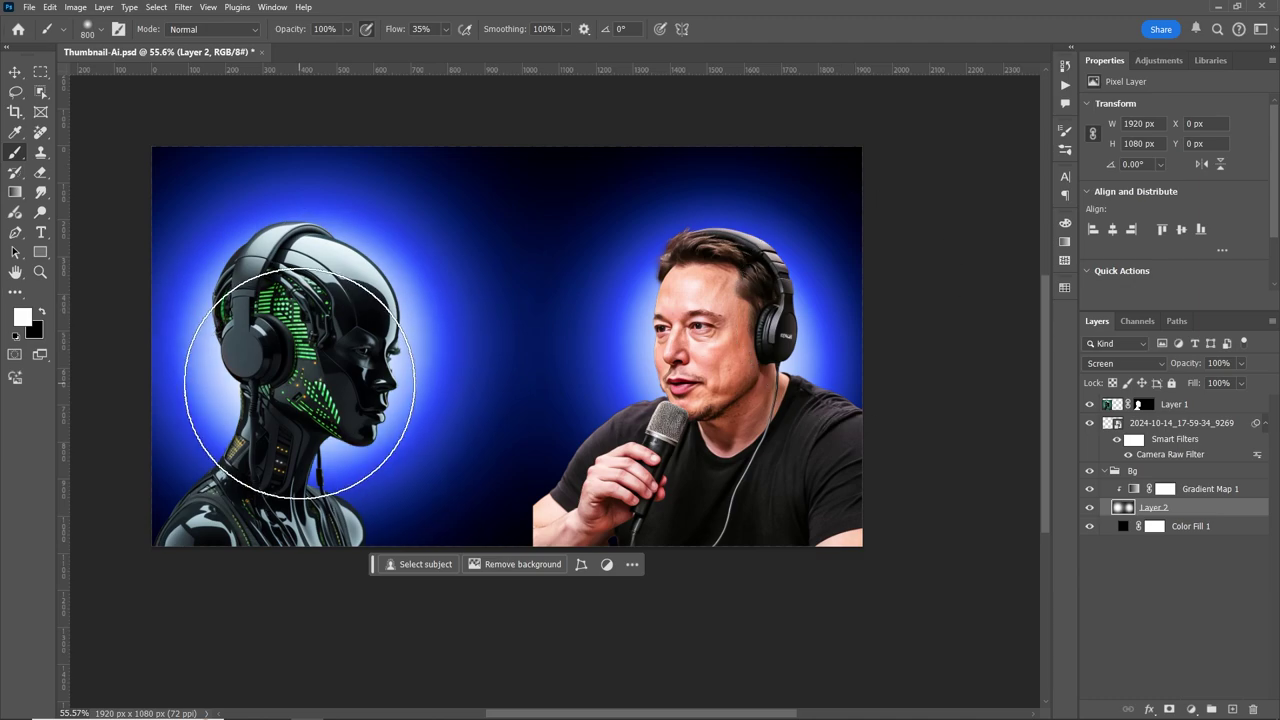
left_click(1090, 507)
left_click(1090, 507)
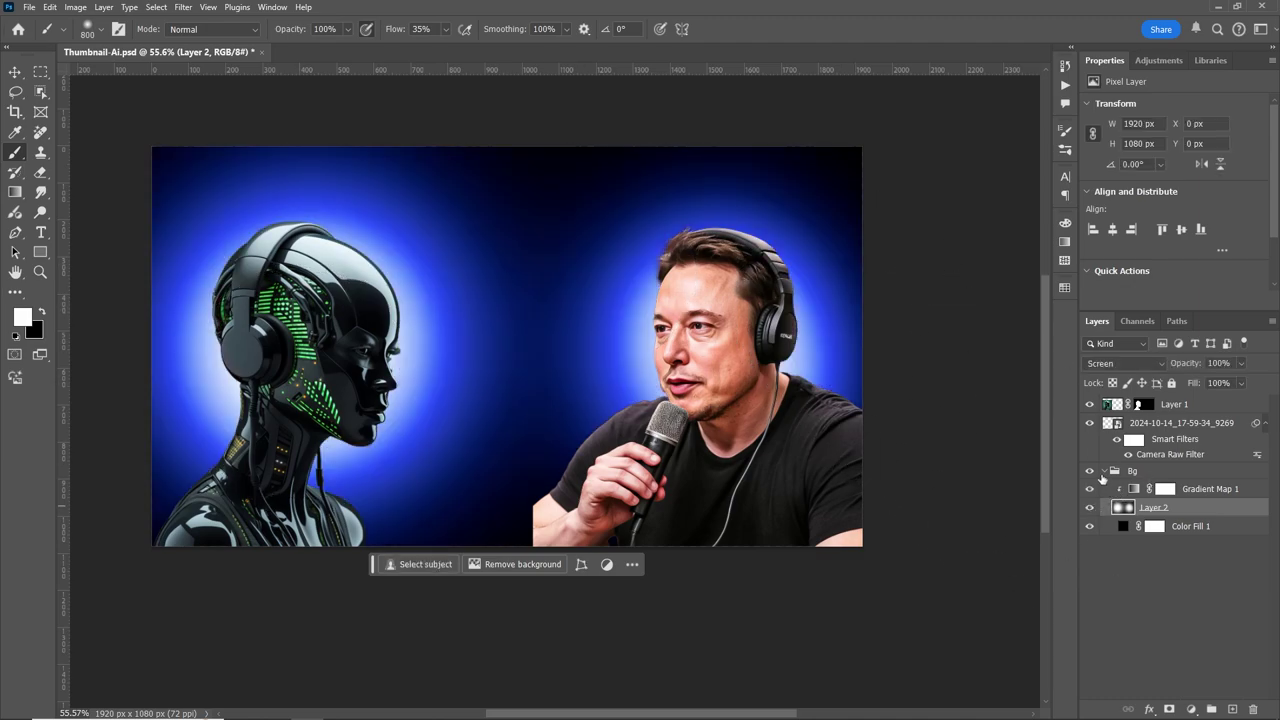
left_click(1090, 471)
left_click(1090, 471)
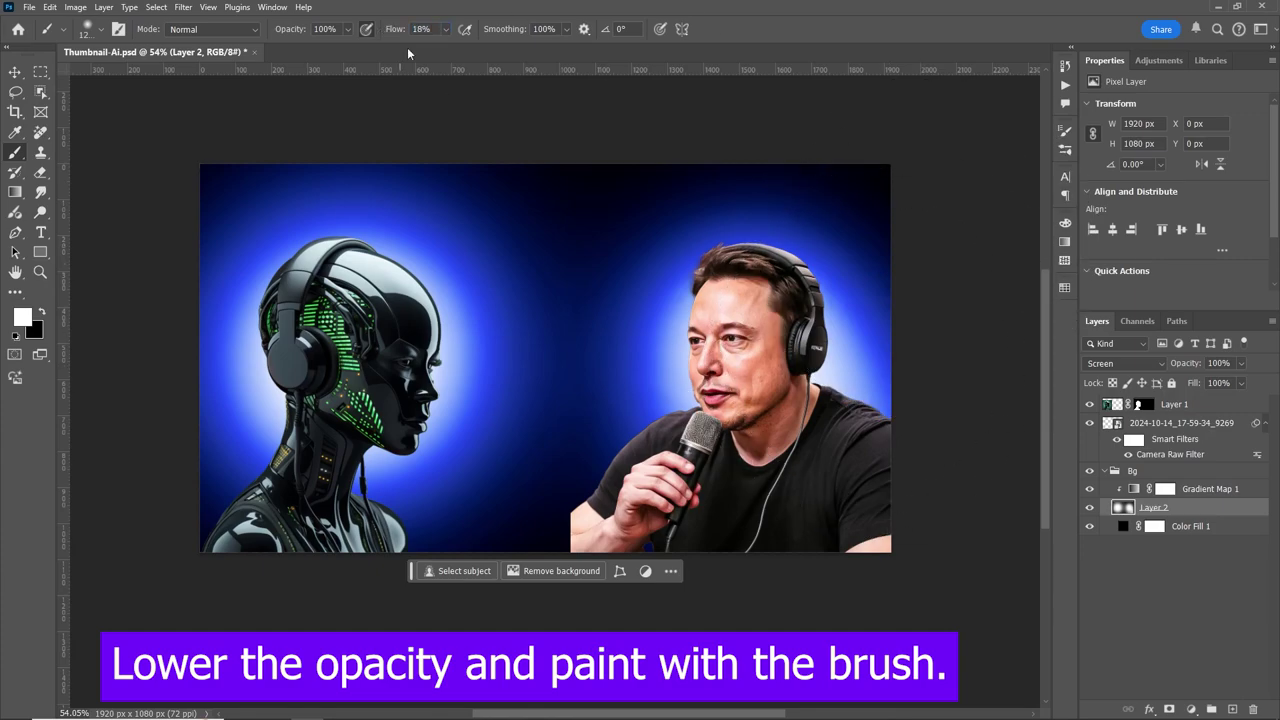
Paint black with a large soft brush between the two figures on Layer 2 to darken the backdrop.
left_click_drag(829, 300, 849, 305)
key("x")
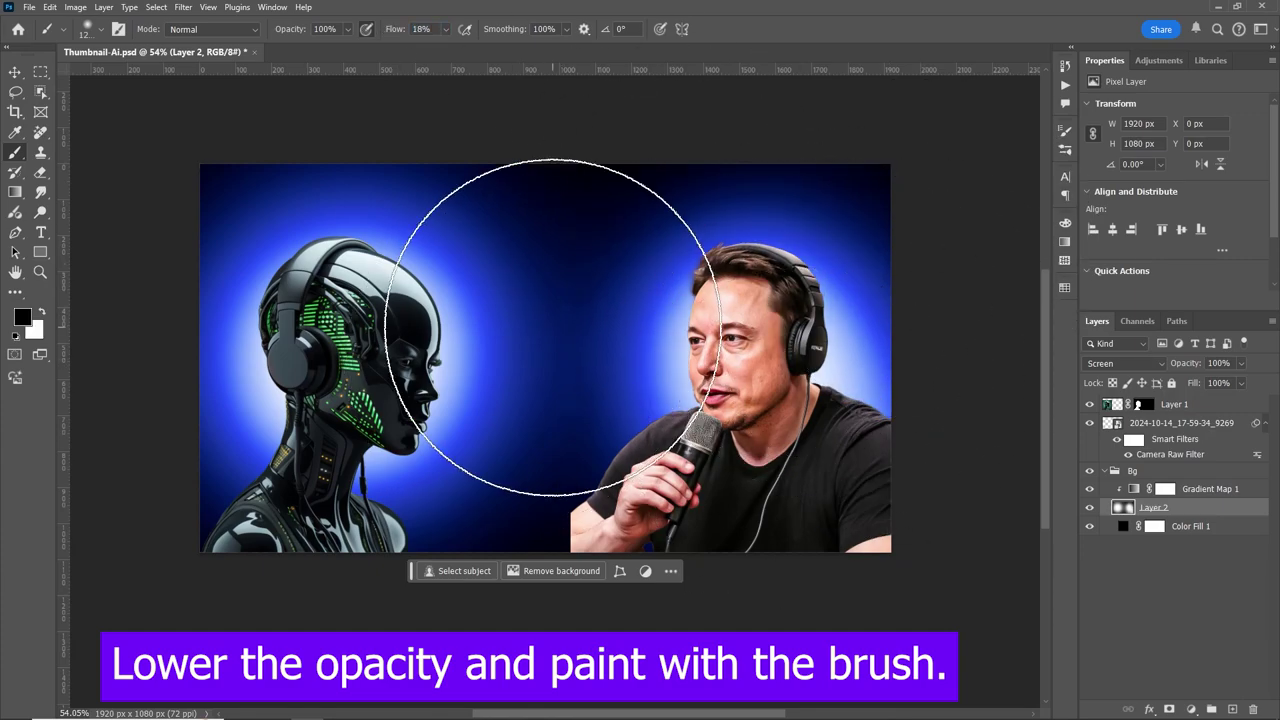
key("bracketleft")
key("bracketleft")
key("bracketleft")
left_click_drag(393, 29, 386, 29)
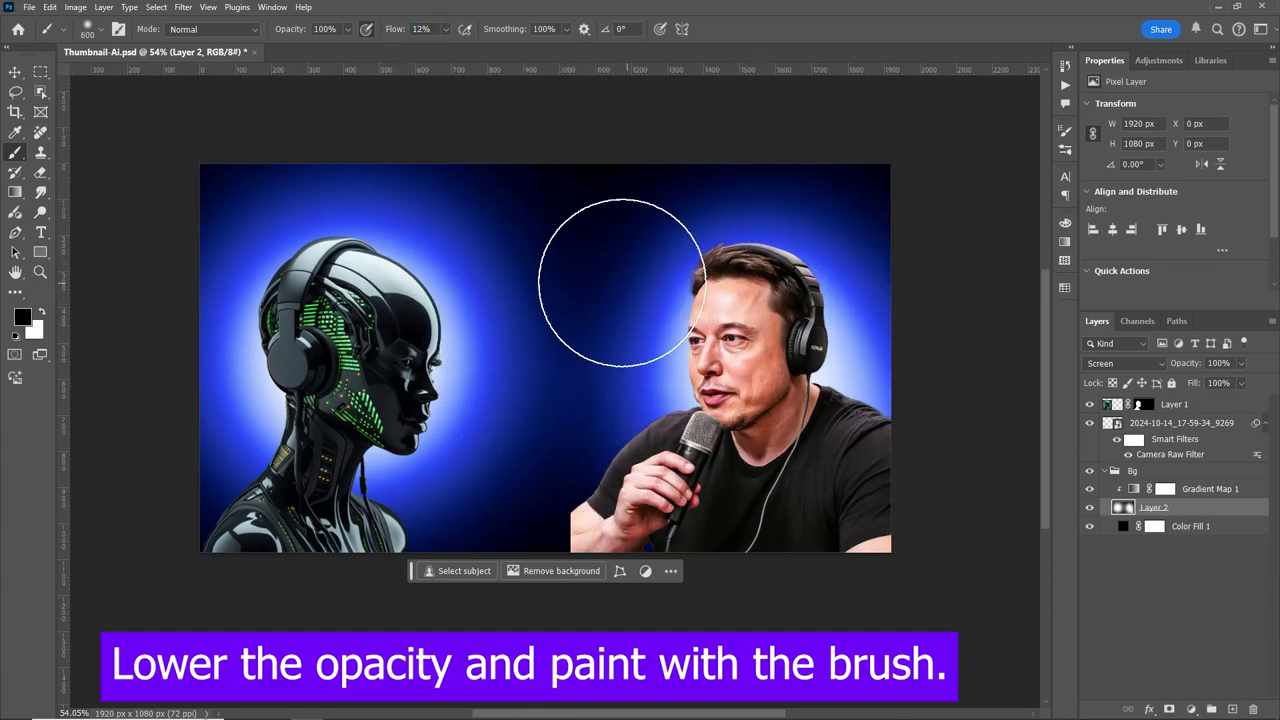
key("bracketright")
key("bracketright")
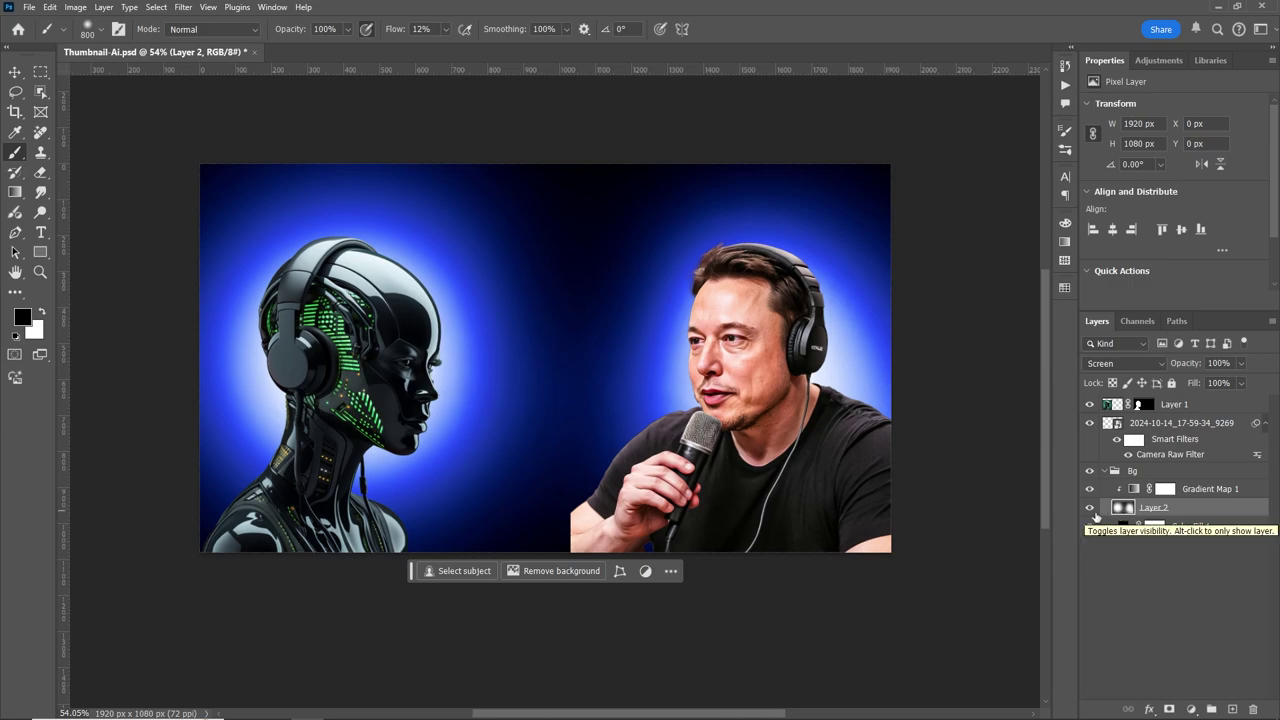
double_click(1094, 515)
key("x")
key("bracketright")
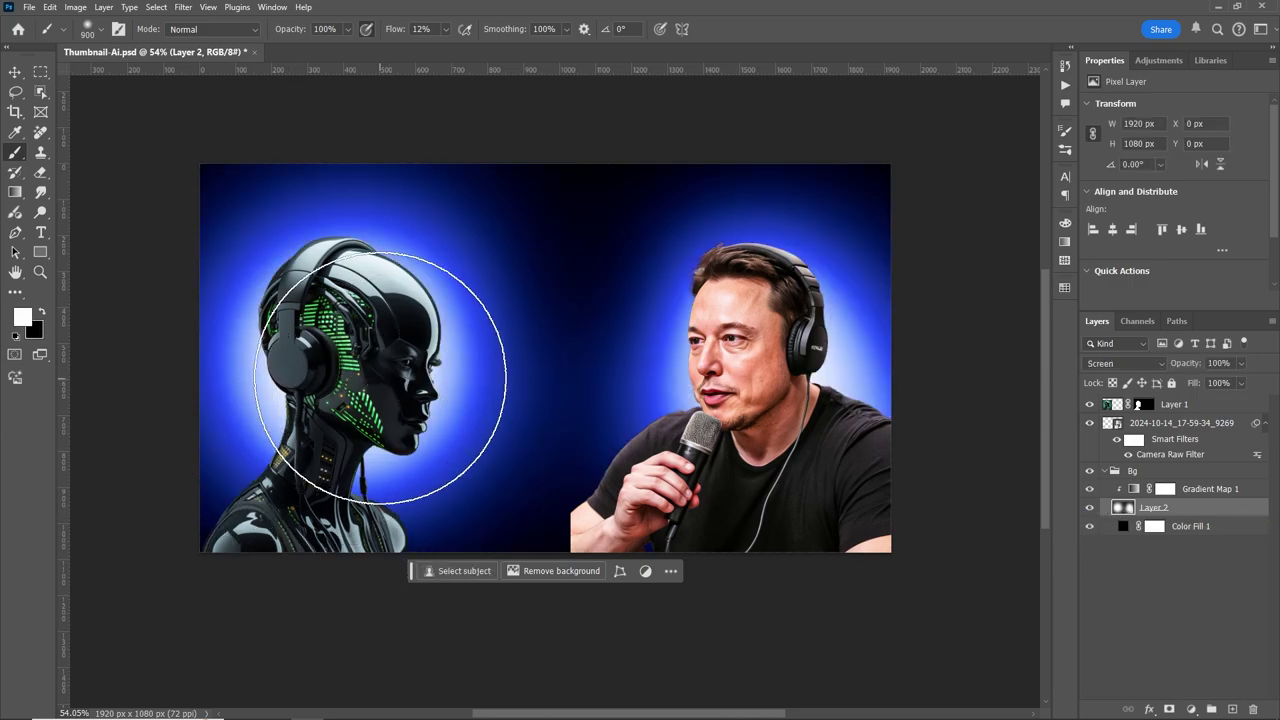
key("bracketright")
key("bracketright")
key("x")
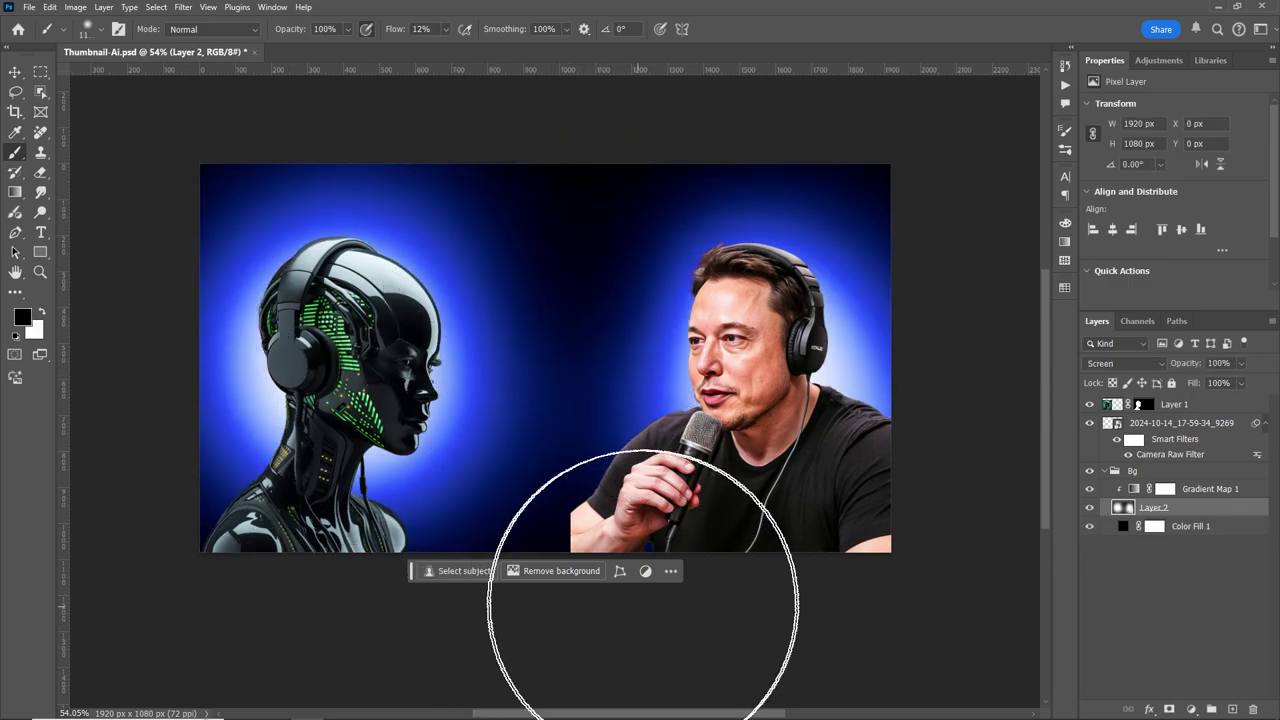
double_click(1090, 508)
Apply Layer 1's mask permanently to the robot layer.
left_click(1178, 408)
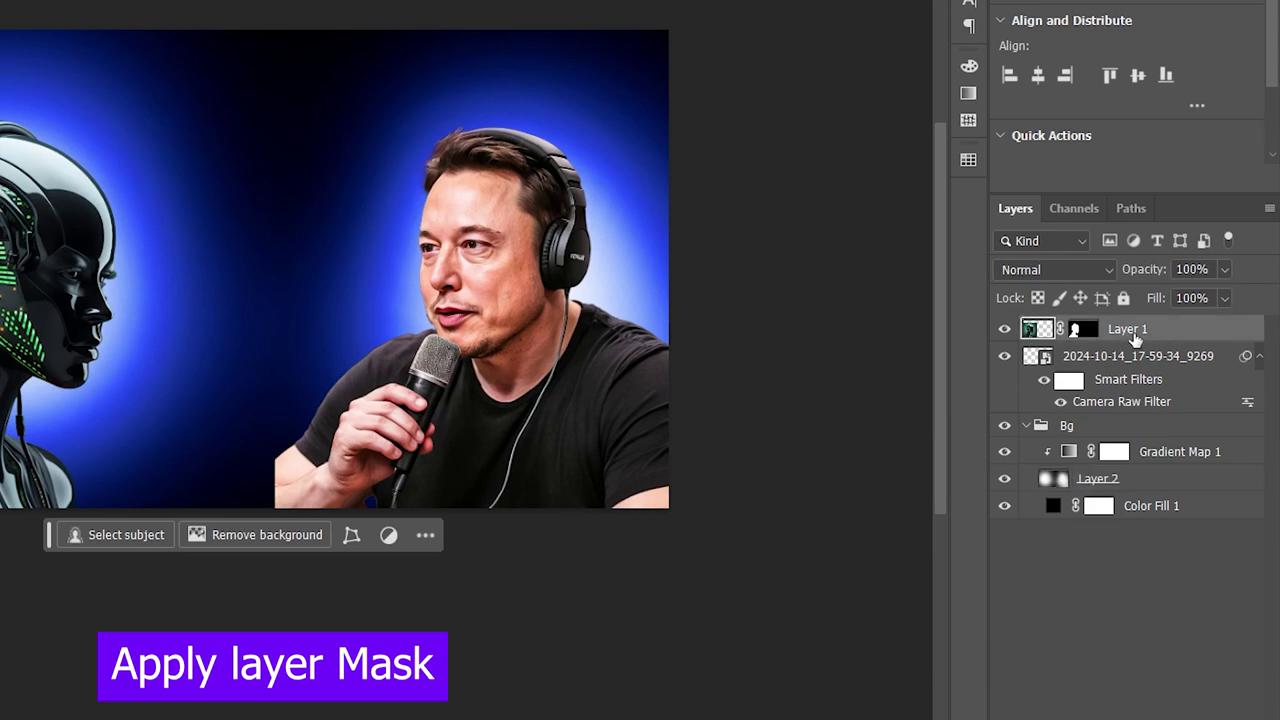
left_click(1087, 330)
right_click(1087, 332)
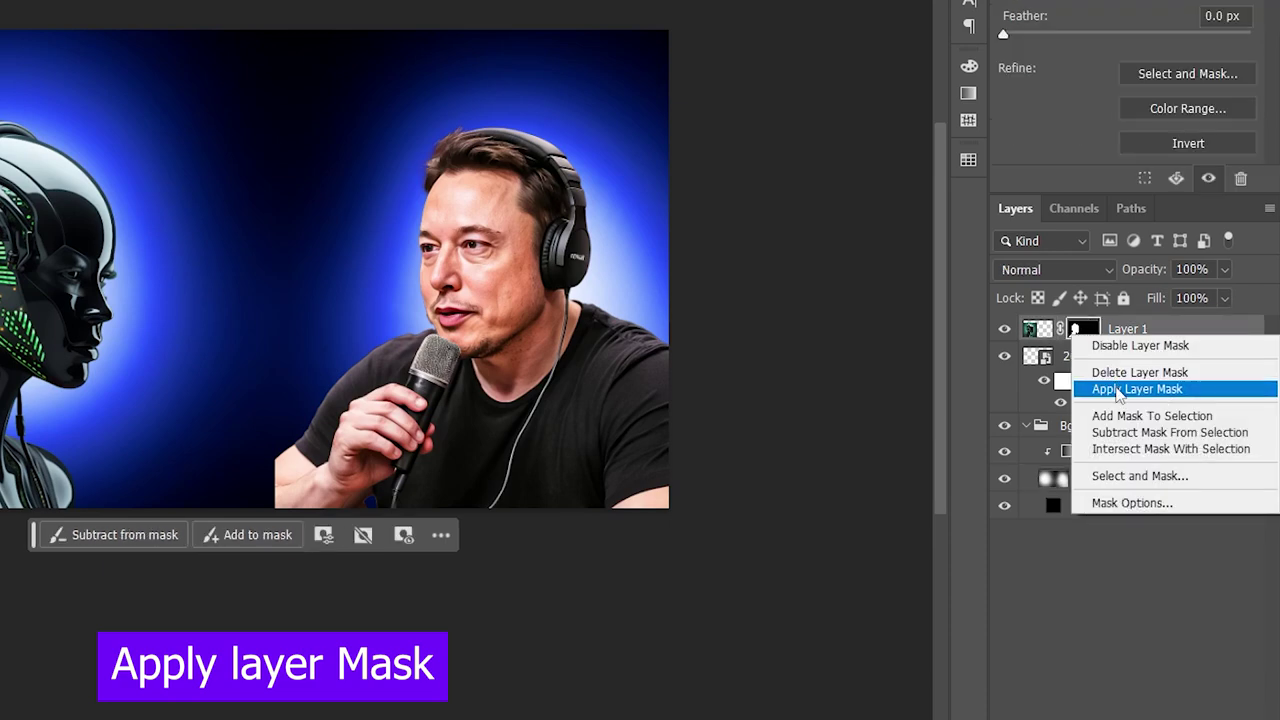
left_click(1120, 389)
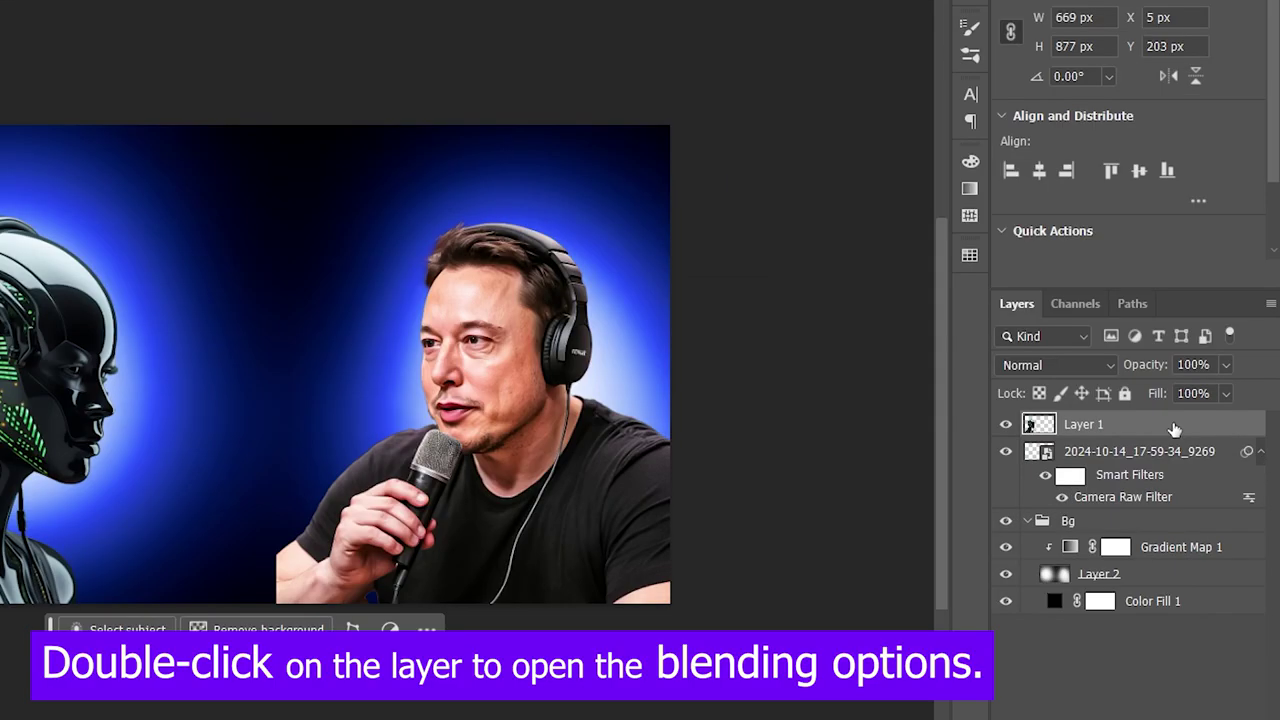
double_click(1174, 429)
Give the robot a light-blue drop shadow blended in Screen mode.
left_click(516, 487)
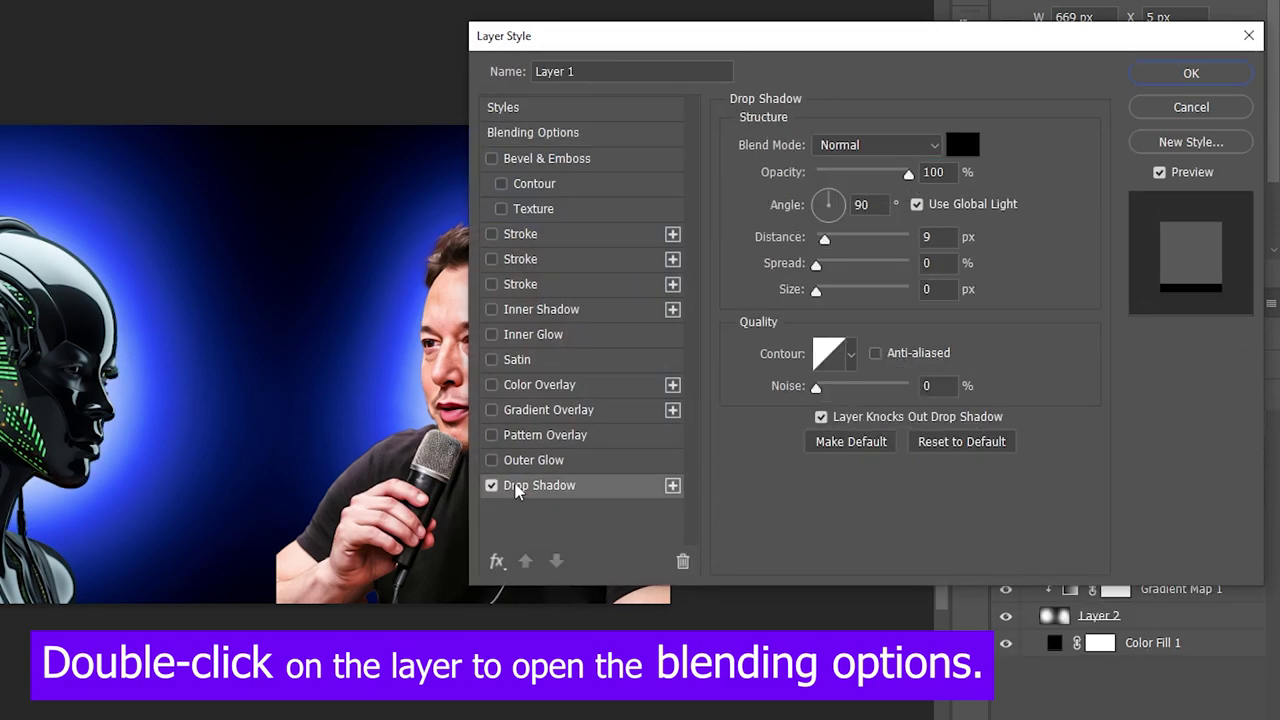
left_click(962, 148)
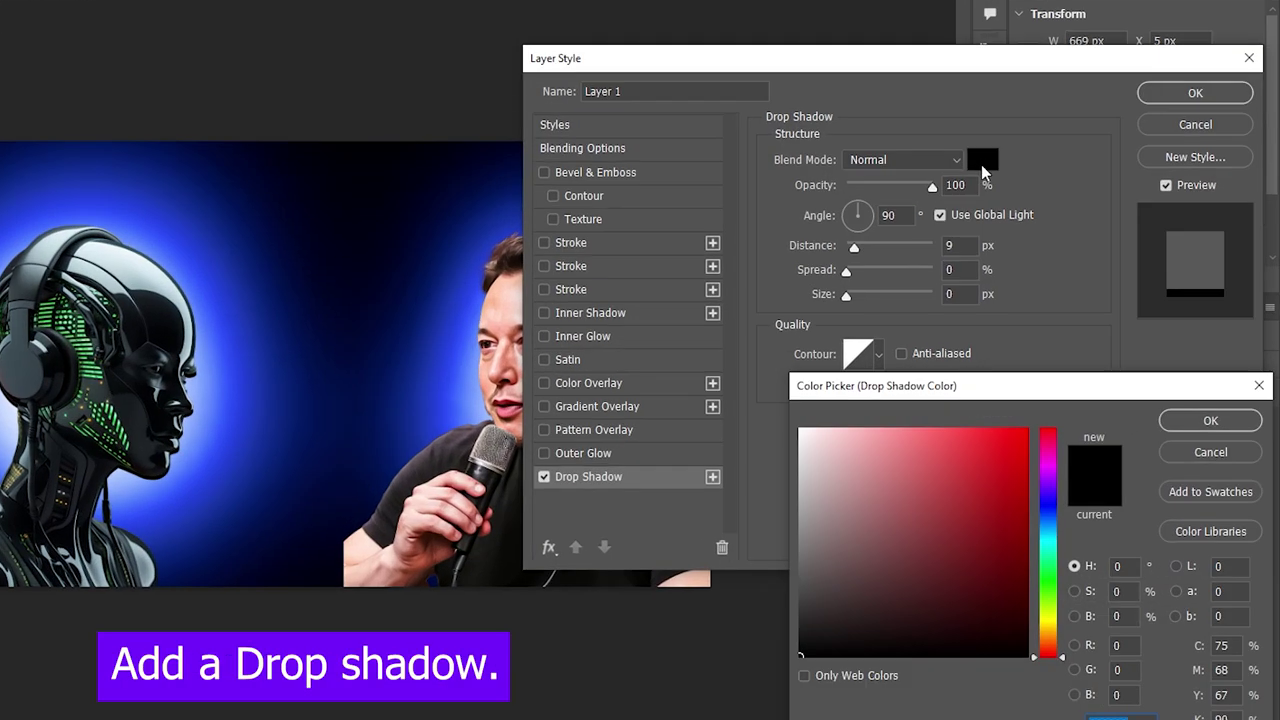
left_click(232, 386)
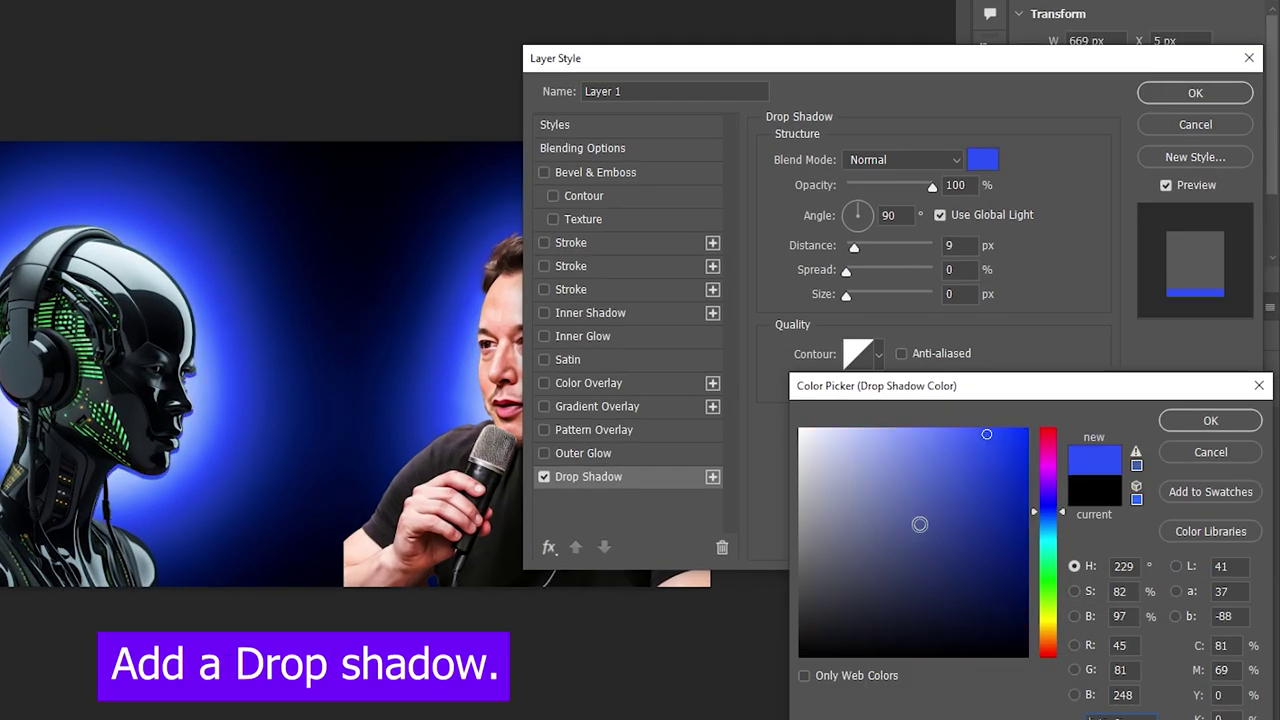
left_click(1054, 521)
left_click(1211, 421)
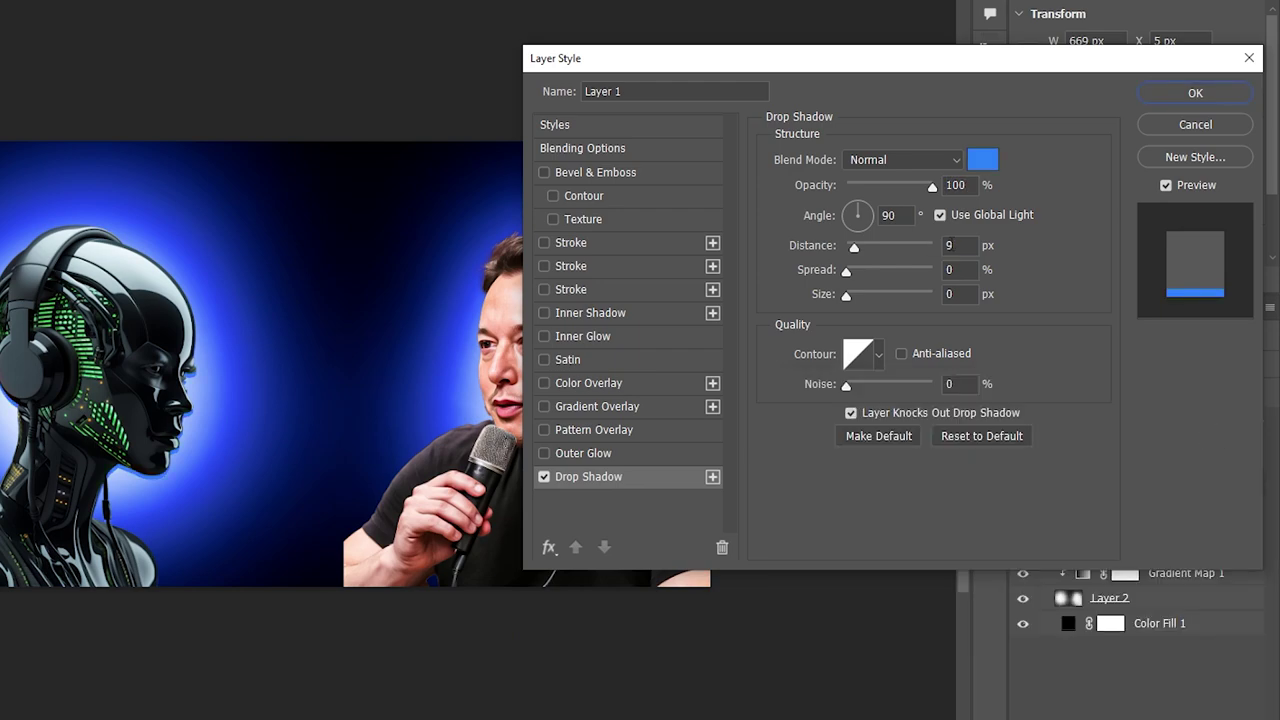
left_click(1000, 211)
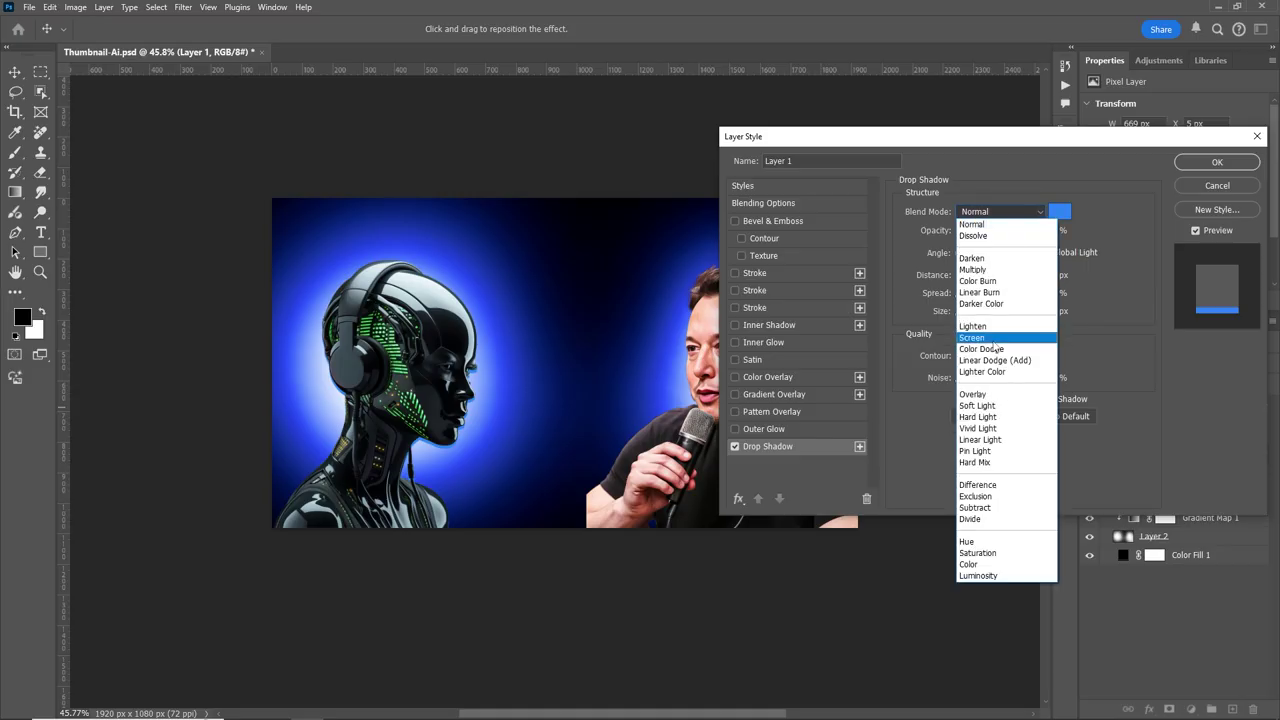
left_click(995, 340)
type("7")
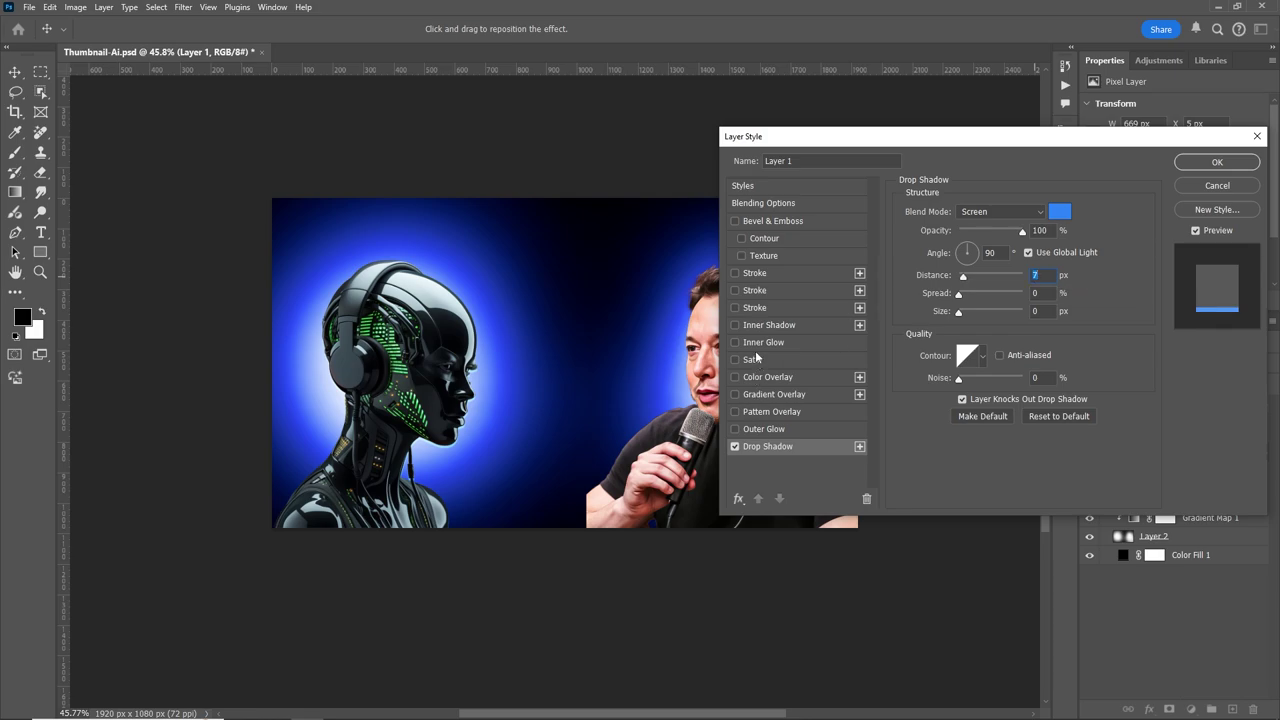
Add a blue Screen inner shadow at 15% opacity, distance 73, size 131, with a new contour.
left_click(769, 325)
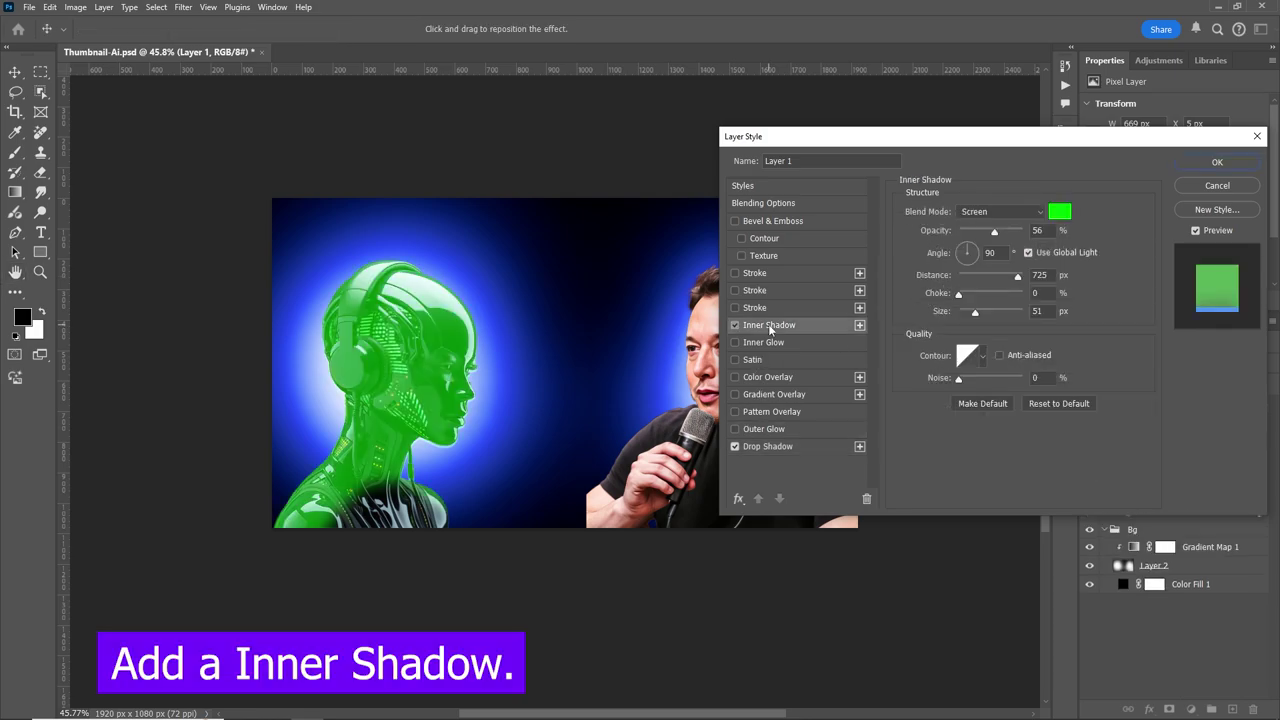
left_click_drag(993, 238, 964, 231)
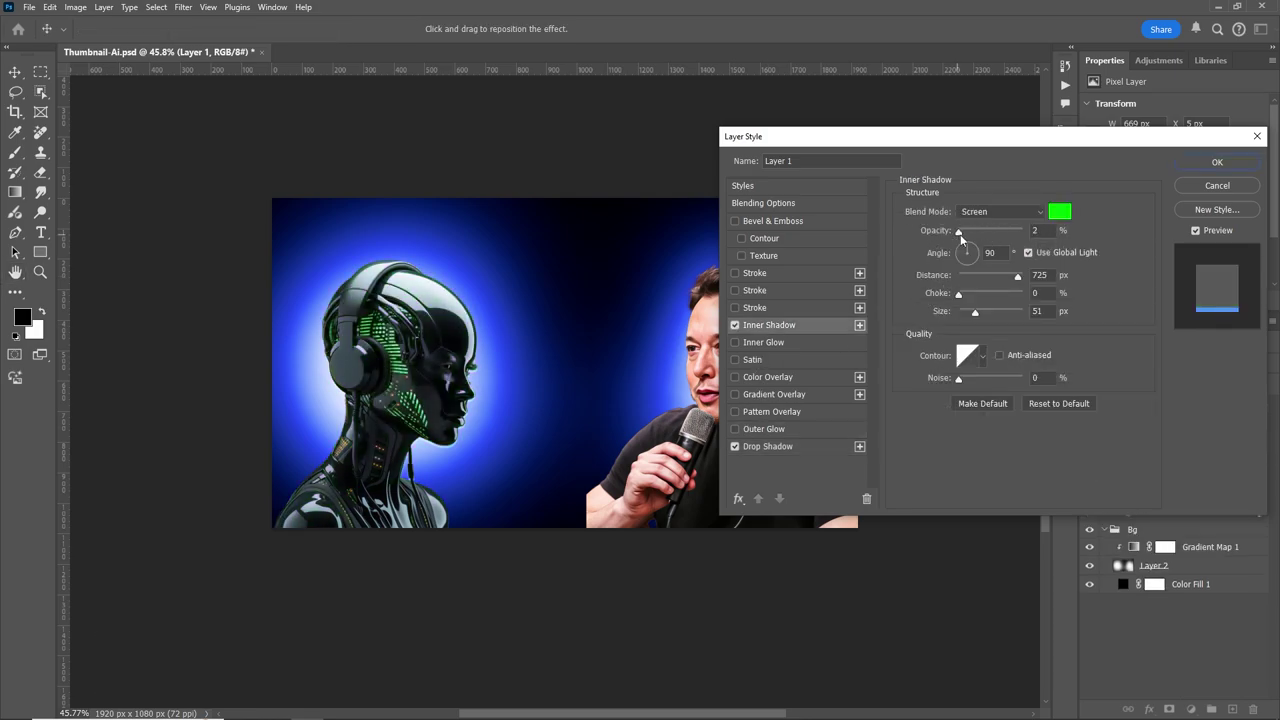
left_click(1059, 211)
left_click(528, 383)
left_click(1228, 404)
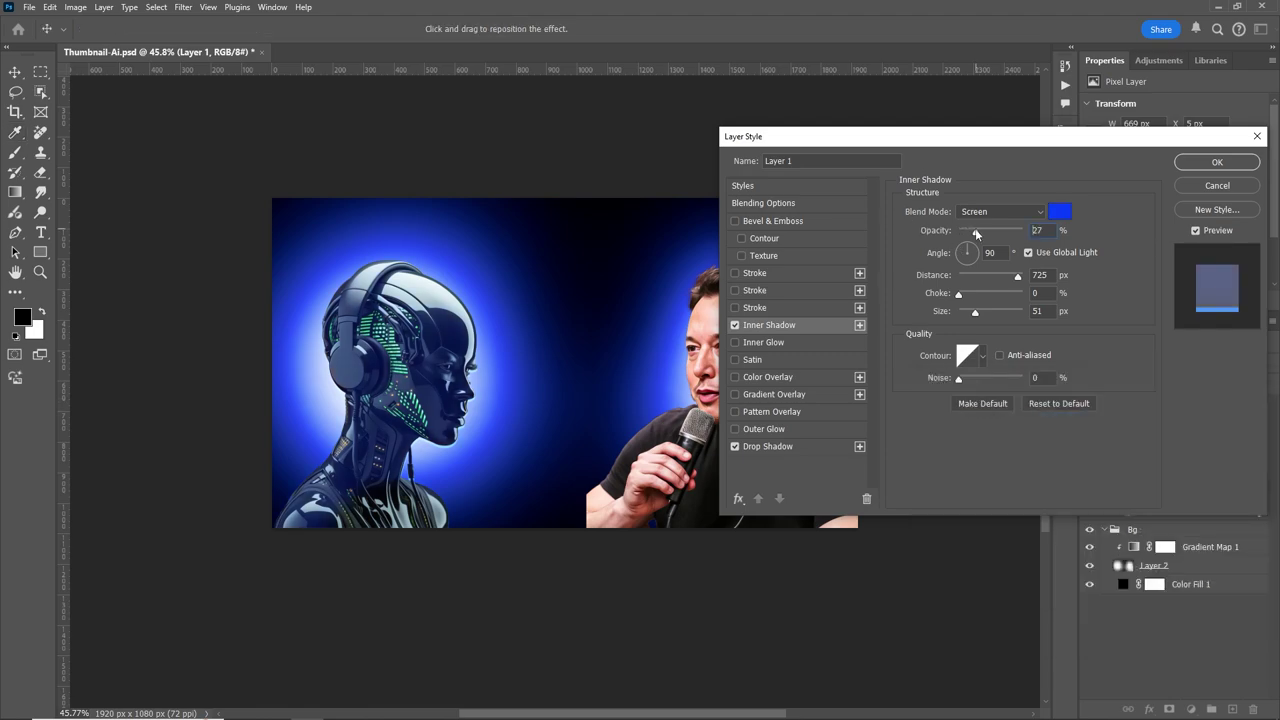
left_click(983, 355)
left_click(988, 409)
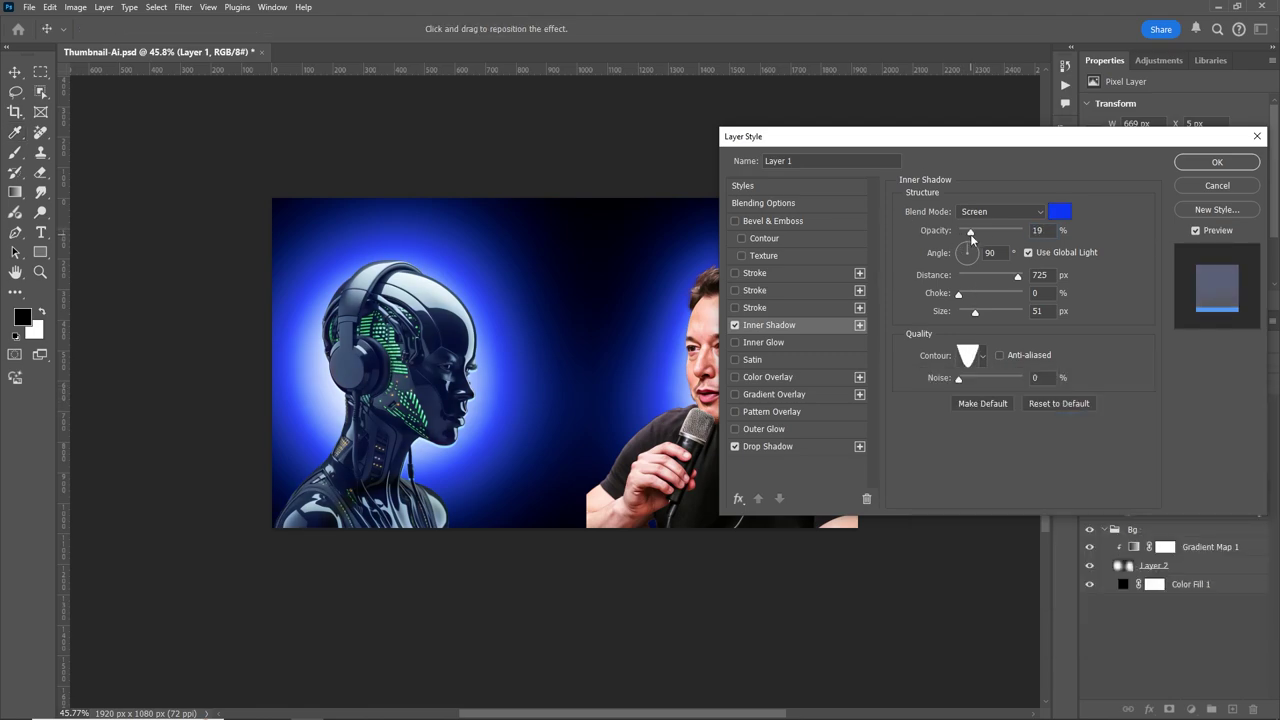
left_click_drag(964, 231, 967, 231)
left_click_drag(990, 281, 988, 312)
Accept the shadow effects and add a Hue/Saturation adjustment clipped to Layer 1.
left_click(1217, 162)
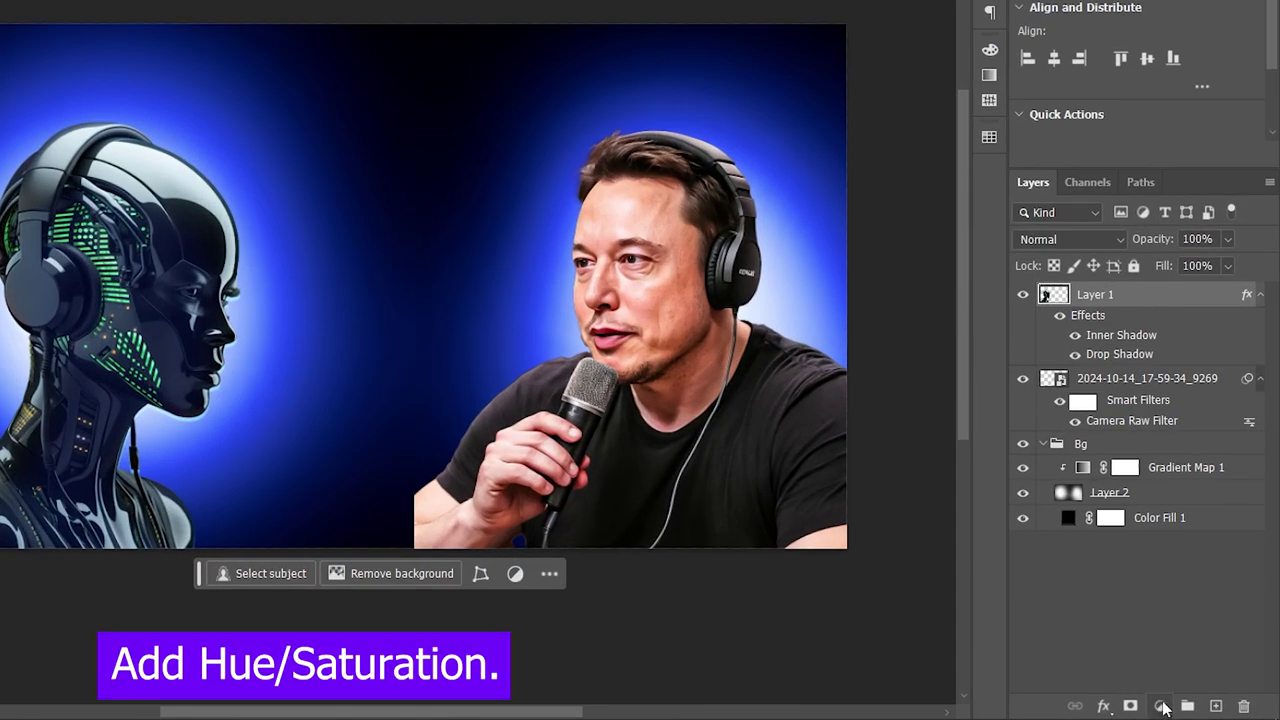
left_click(1160, 706)
left_click(1165, 526)
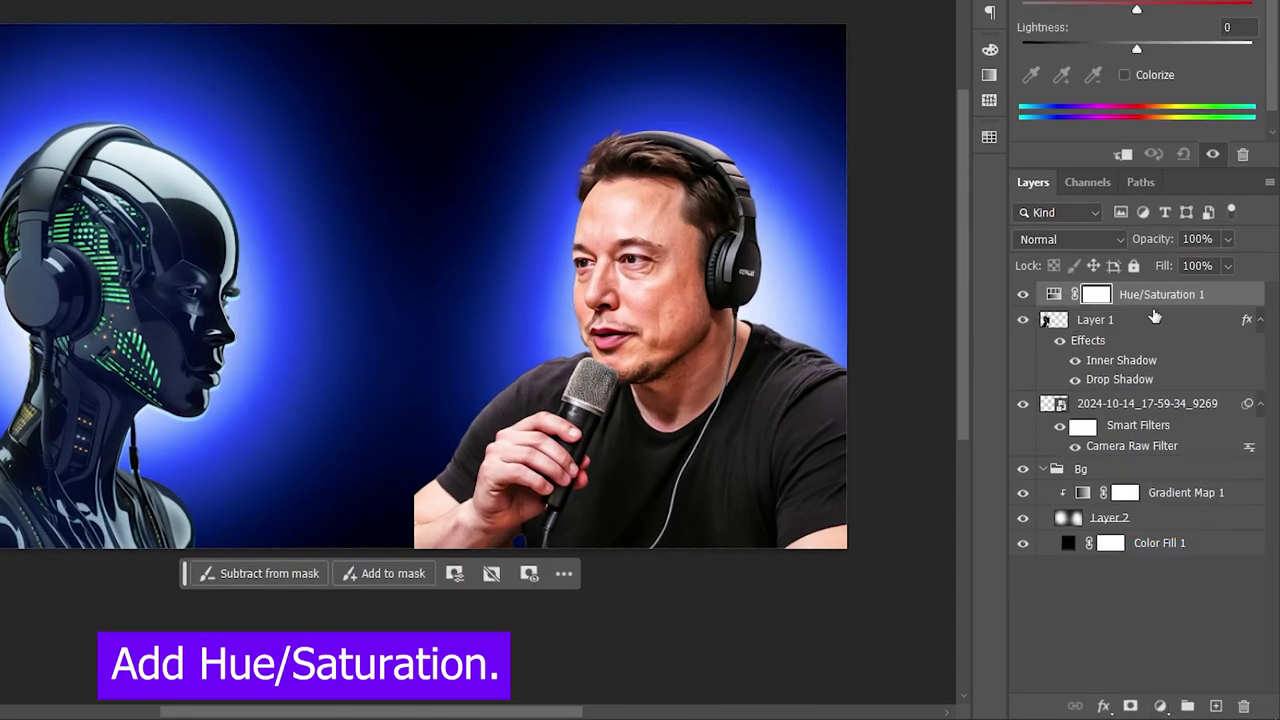
left_click(1166, 302, "alt")
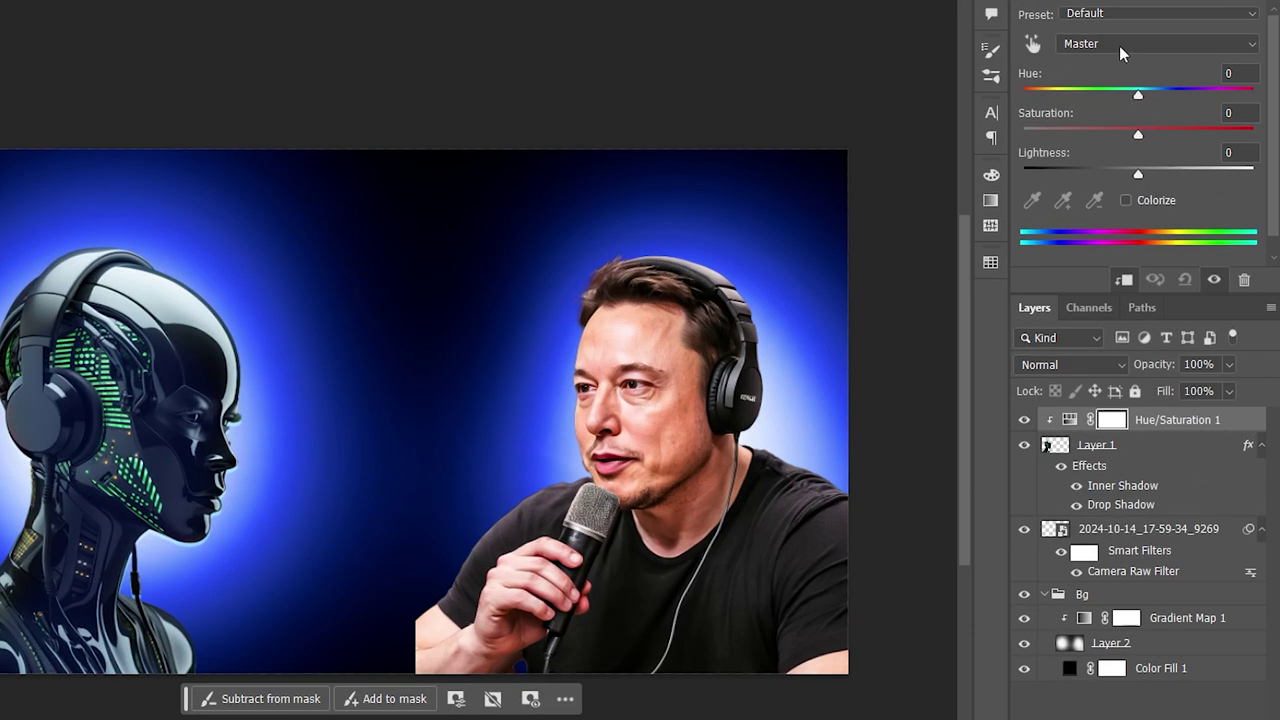
Set the Greens range to hue −53, saturation +70, lightness +20, then select the man's photo layer.
left_click(1119, 45)
left_click(1121, 106)
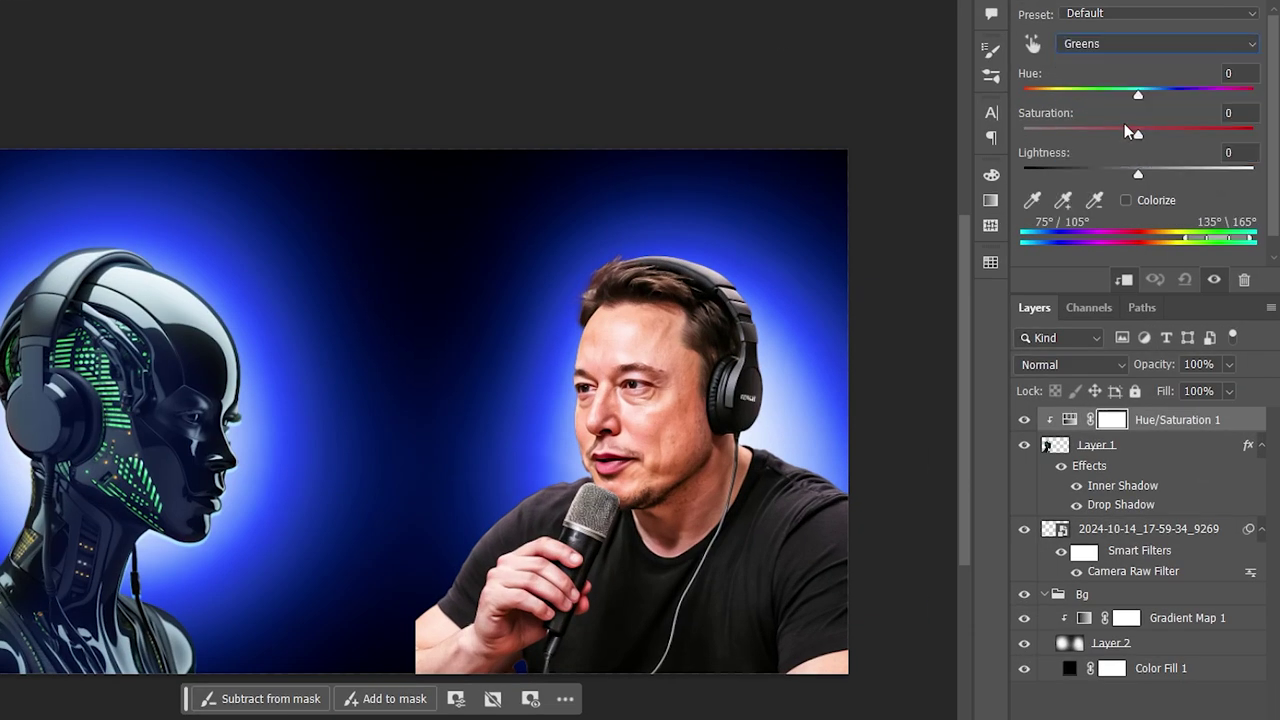
left_click_drag(1165, 100, 1225, 99)
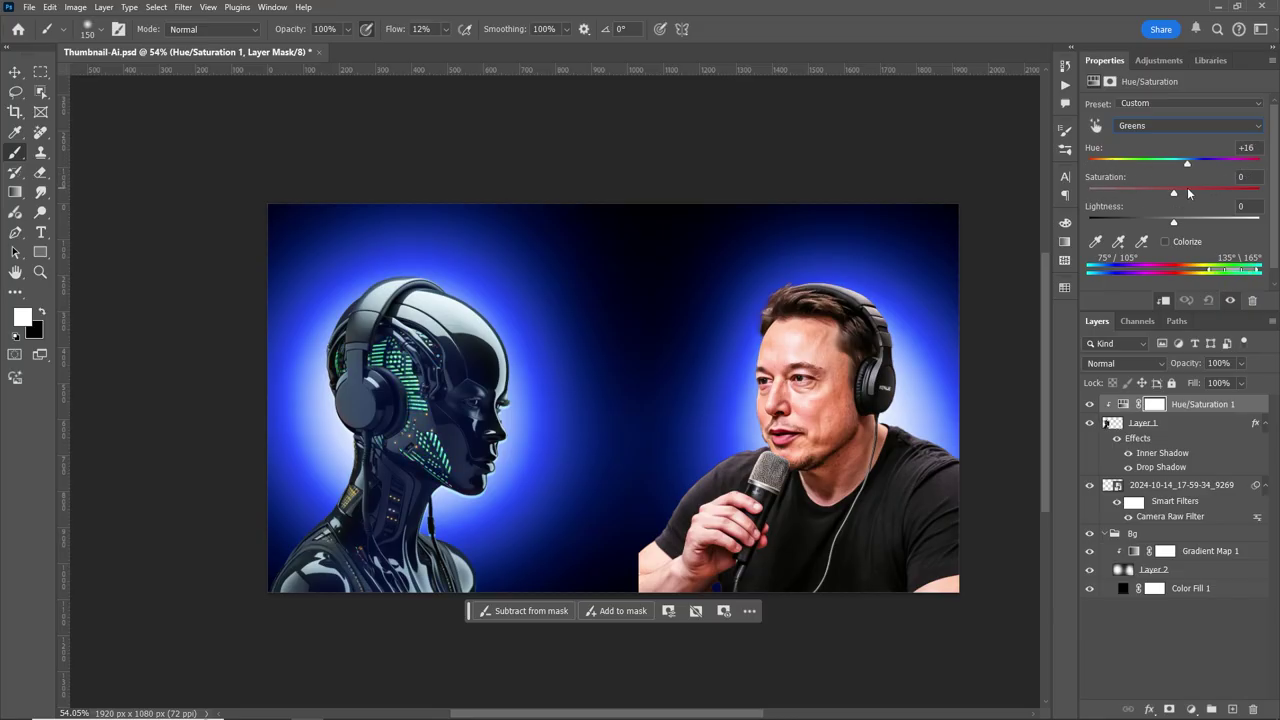
mouse_move(1189, 193)
left_mouse_down()
mouse_move(1218, 194)
mouse_move(1133, 177)
left_mouse_up()
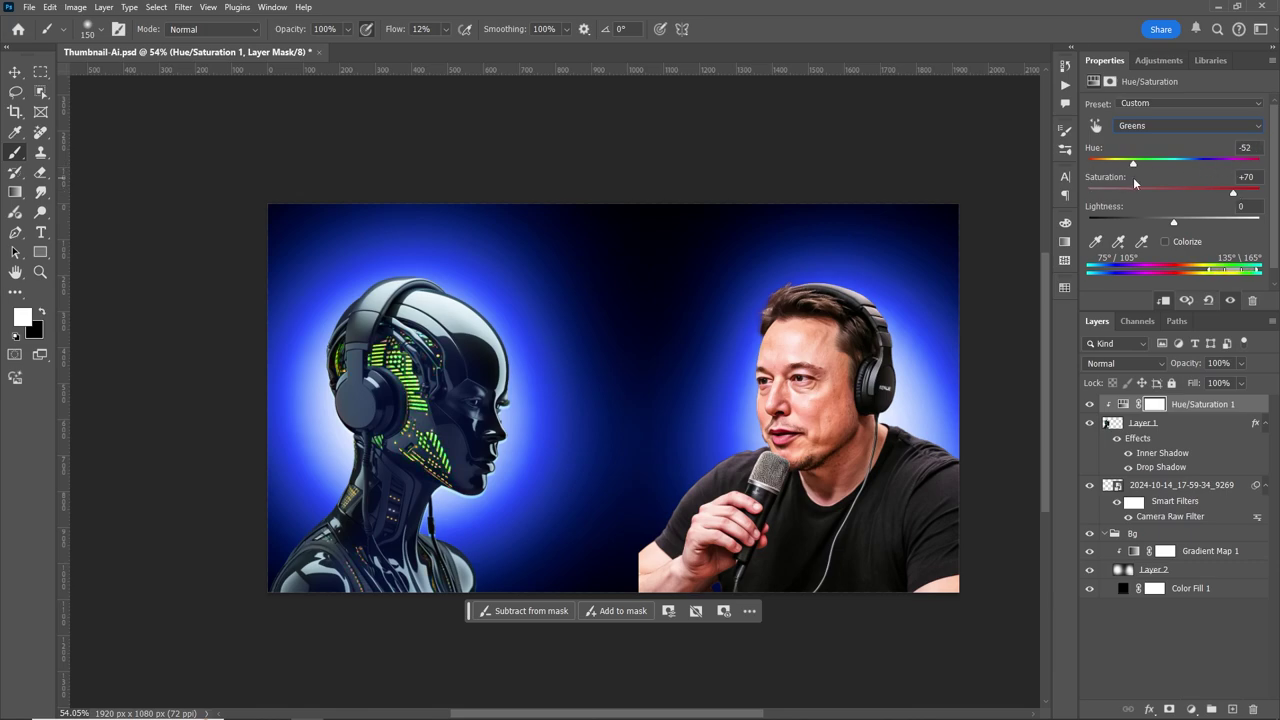
left_click(1089, 404)
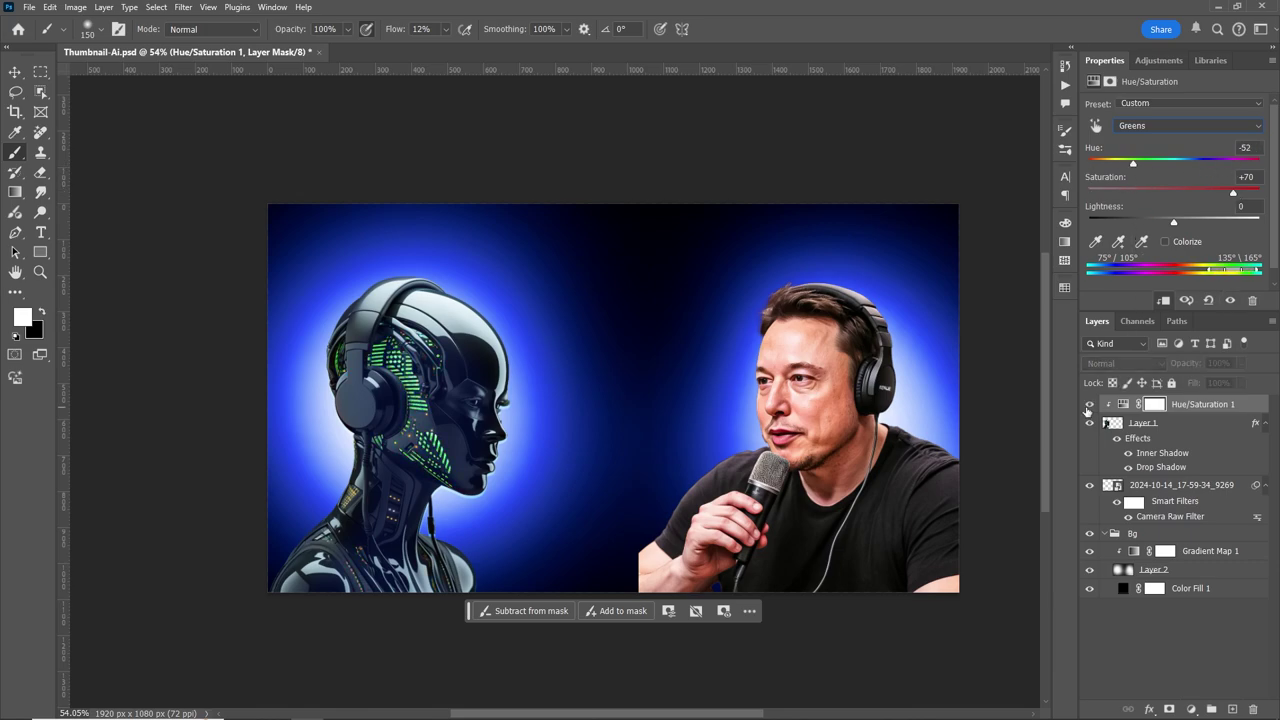
left_click(1089, 404)
left_click_drag(1174, 222, 1191, 222)
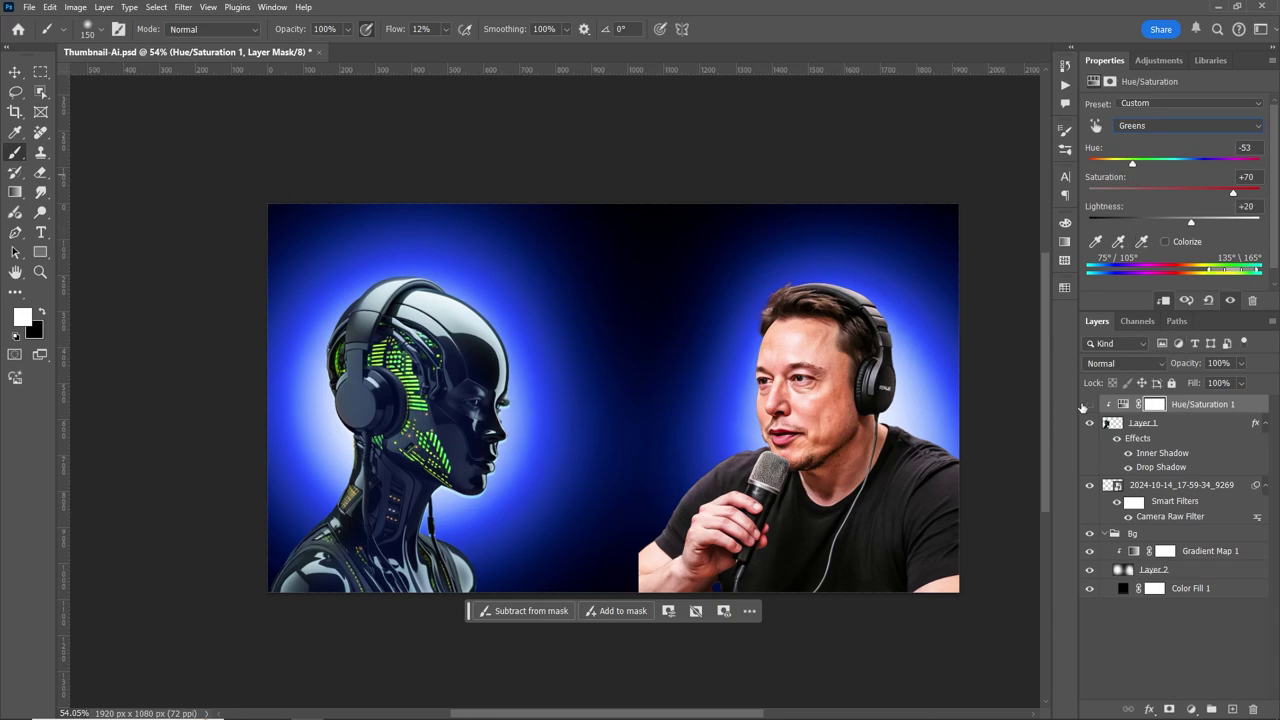
left_click(1089, 404)
left_click(1089, 404)
left_click(1216, 490)
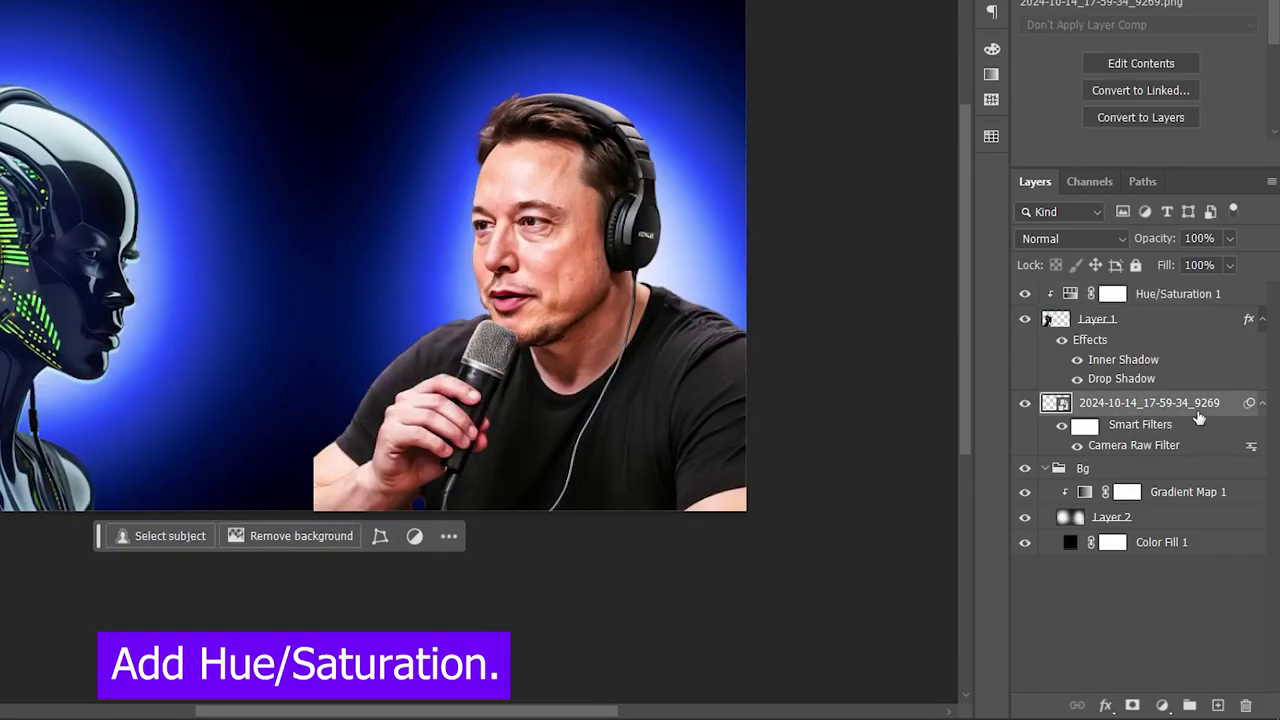
left_click(1162, 705)
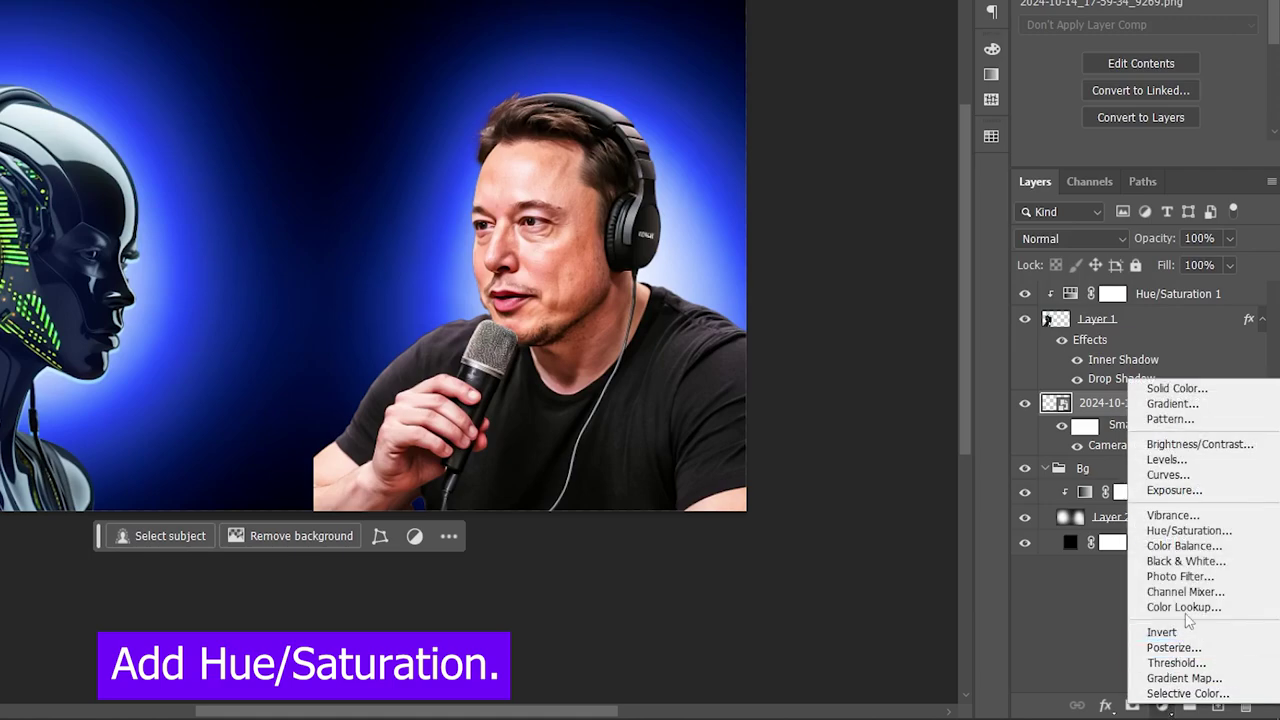
Add a Hue/Saturation layer clipped to the man's photo: hue −25, saturation +14, lightness −9.
left_click(1192, 531)
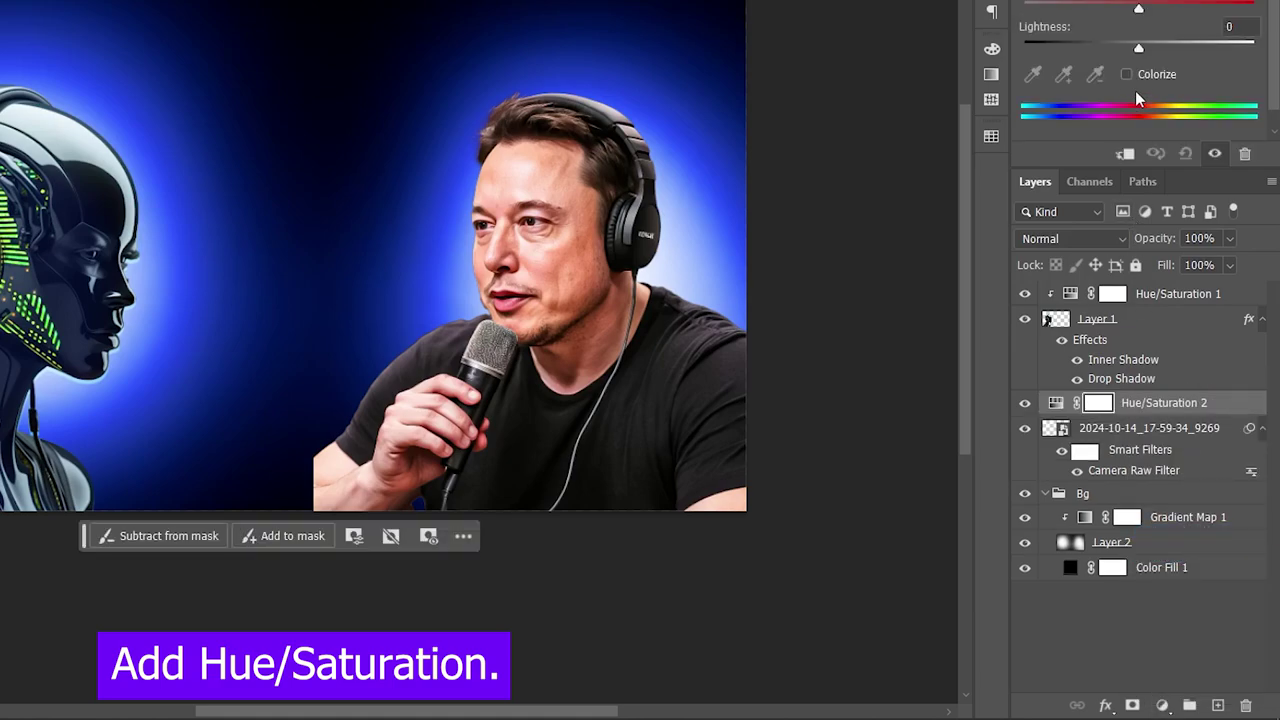
left_click(1124, 155)
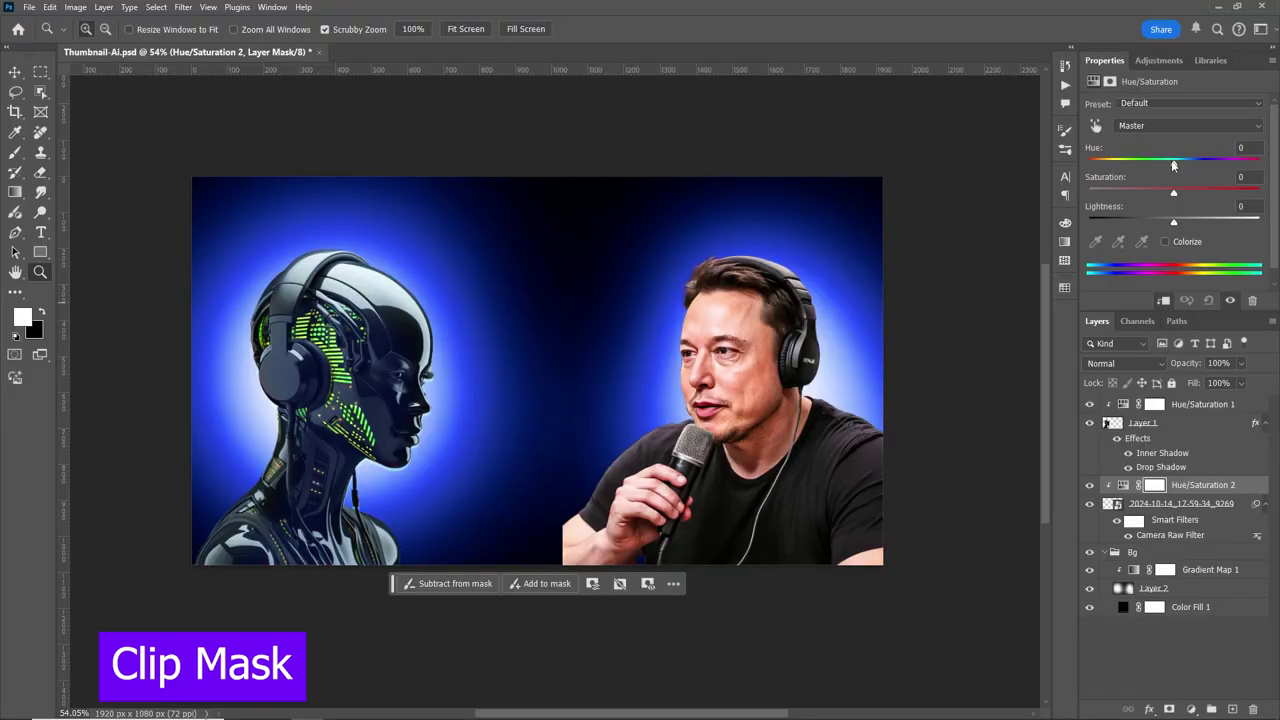
left_click_drag(1173, 163, 1155, 164)
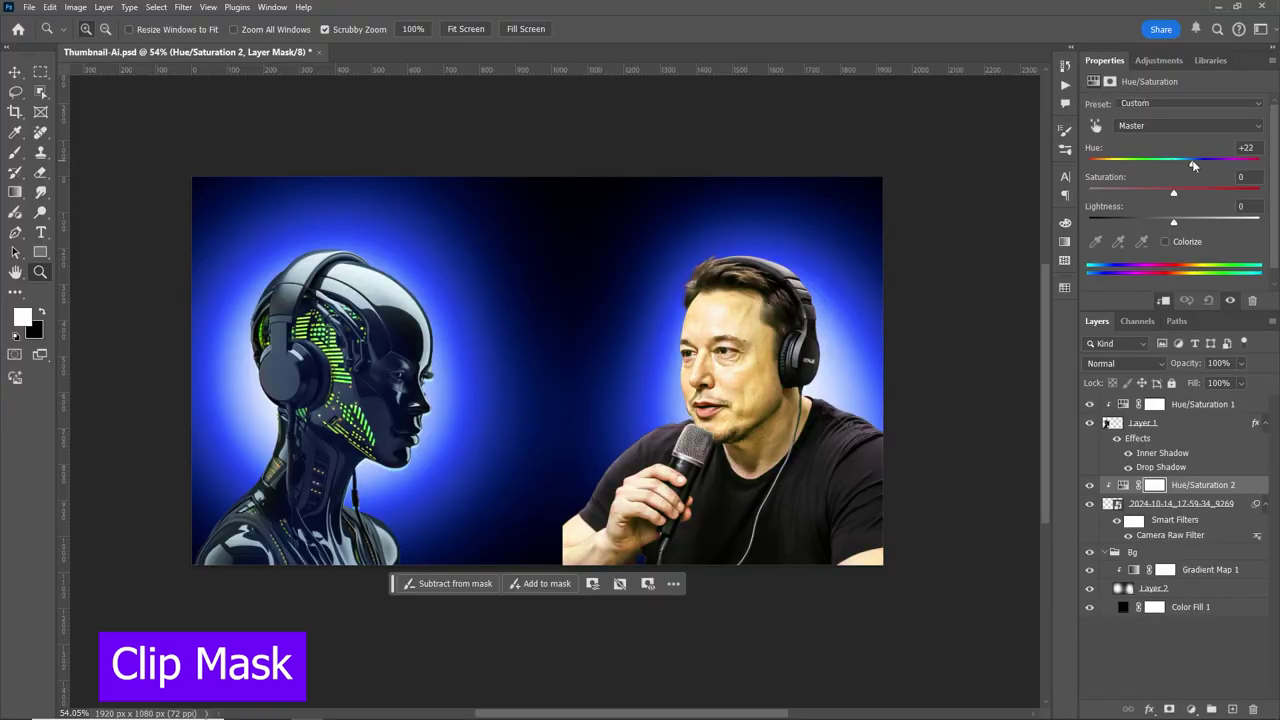
left_click_drag(1175, 222, 1166, 222)
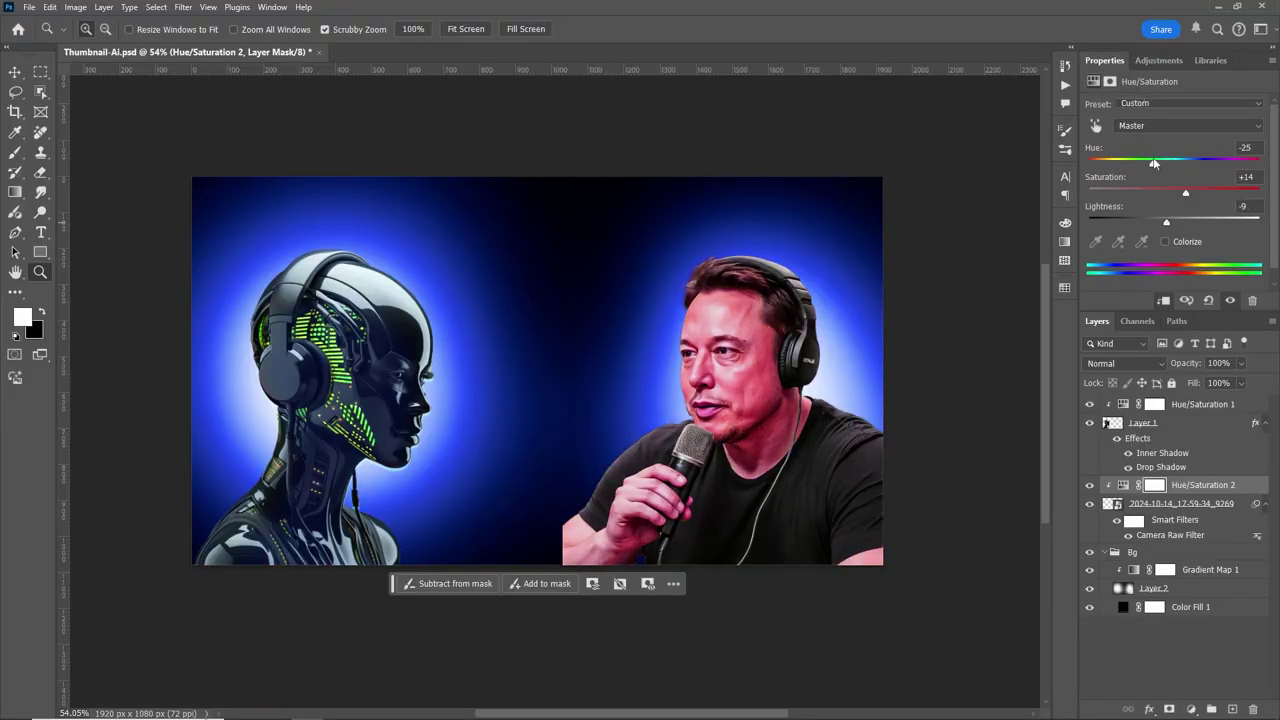
left_click(1155, 486)
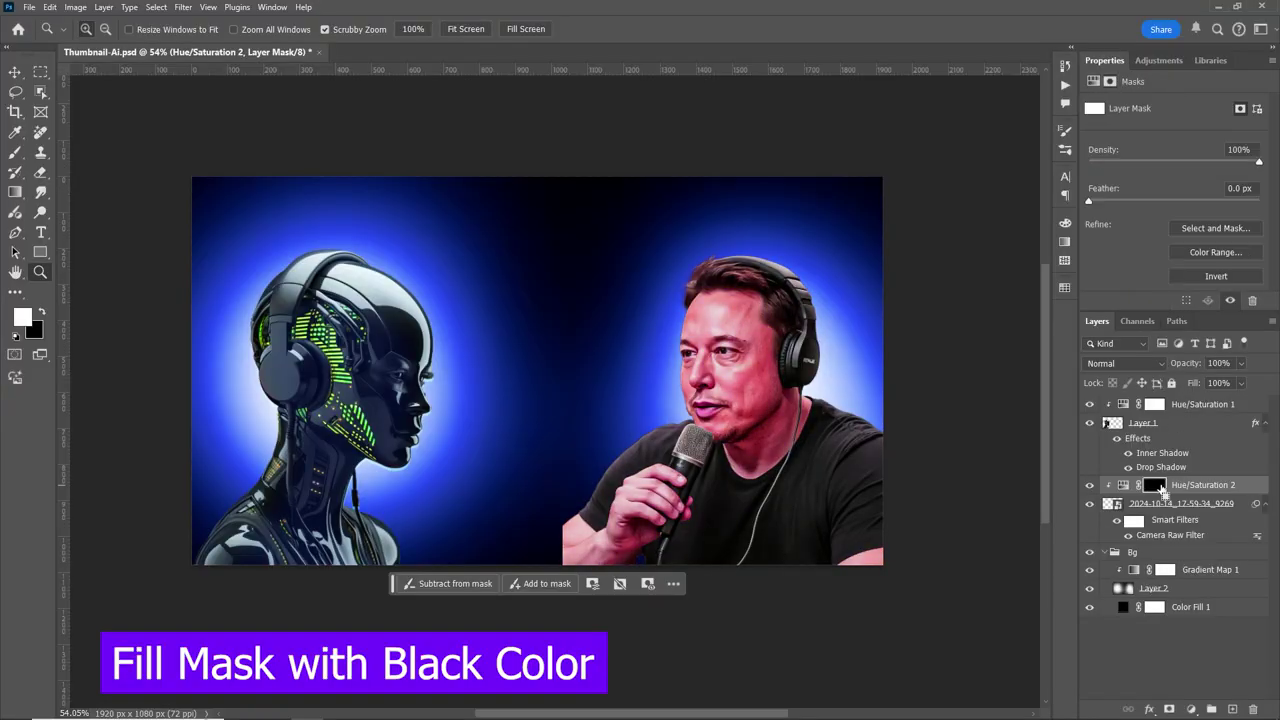
Fill the Hue/Saturation 2 mask with black and brush the warm tint back onto the face.
key("ctrl+BackSpace")
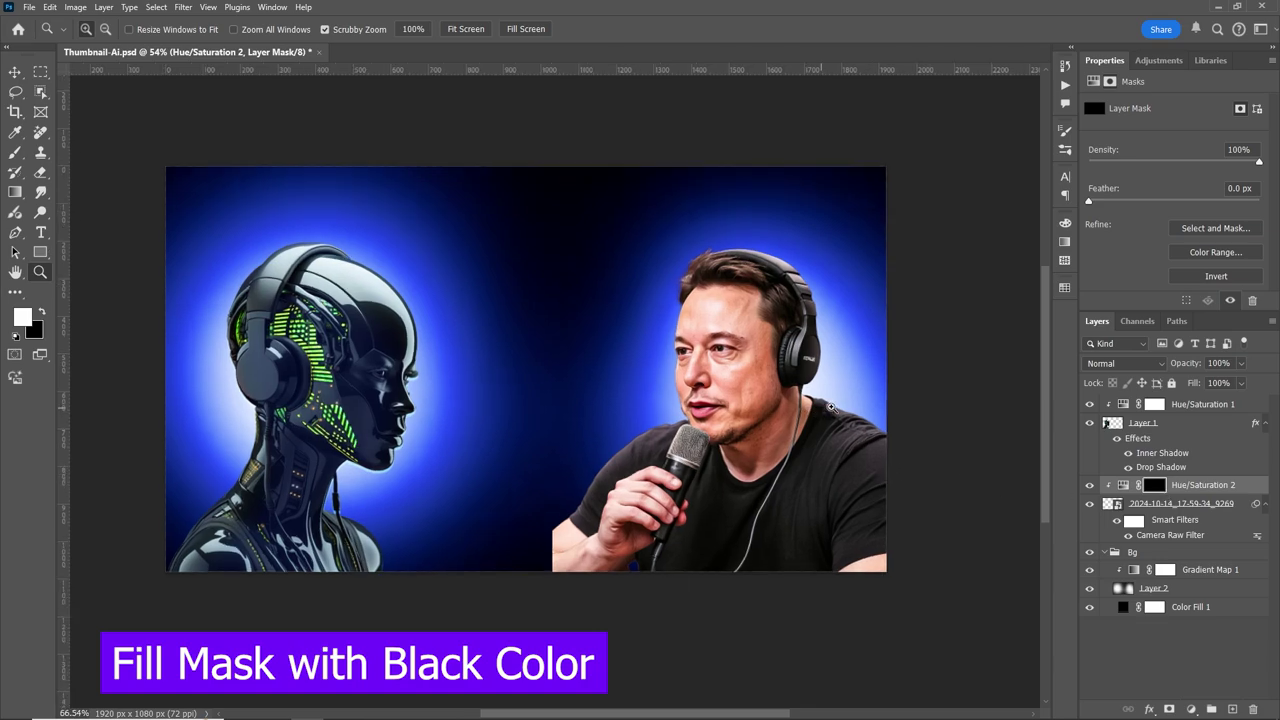
left_click_drag(808, 415, 872, 409)
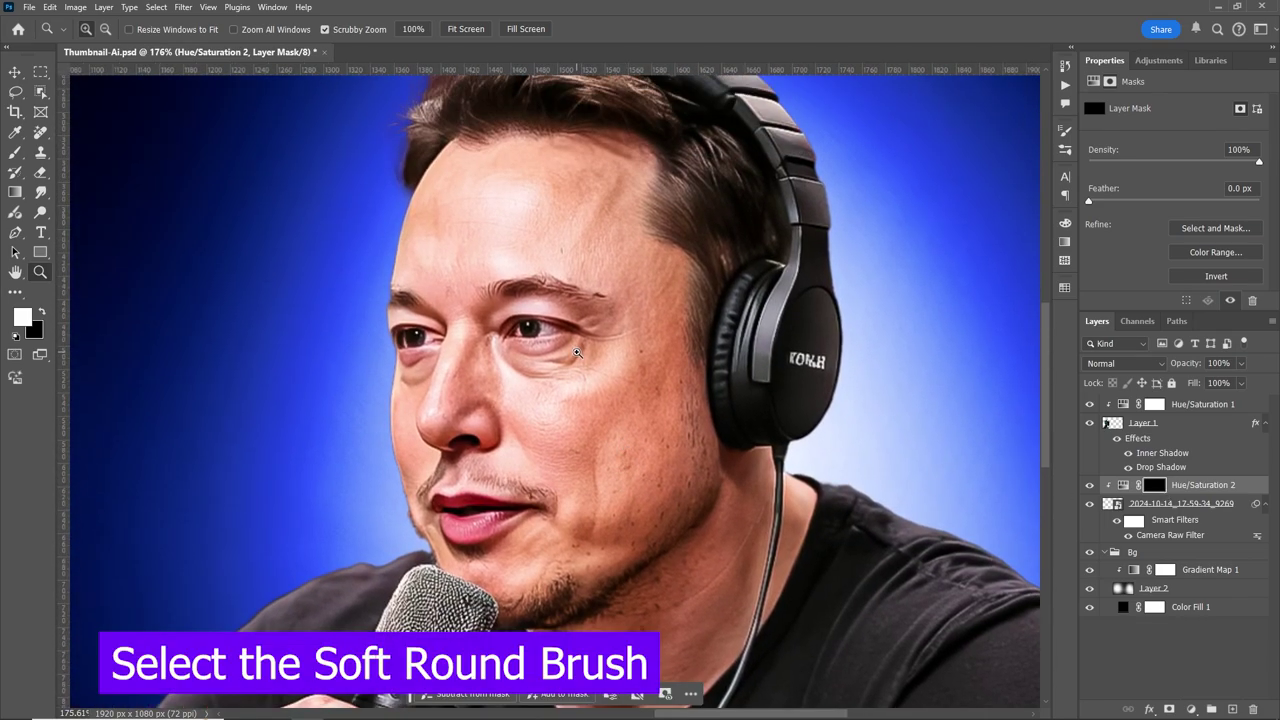
left_click(16, 153)
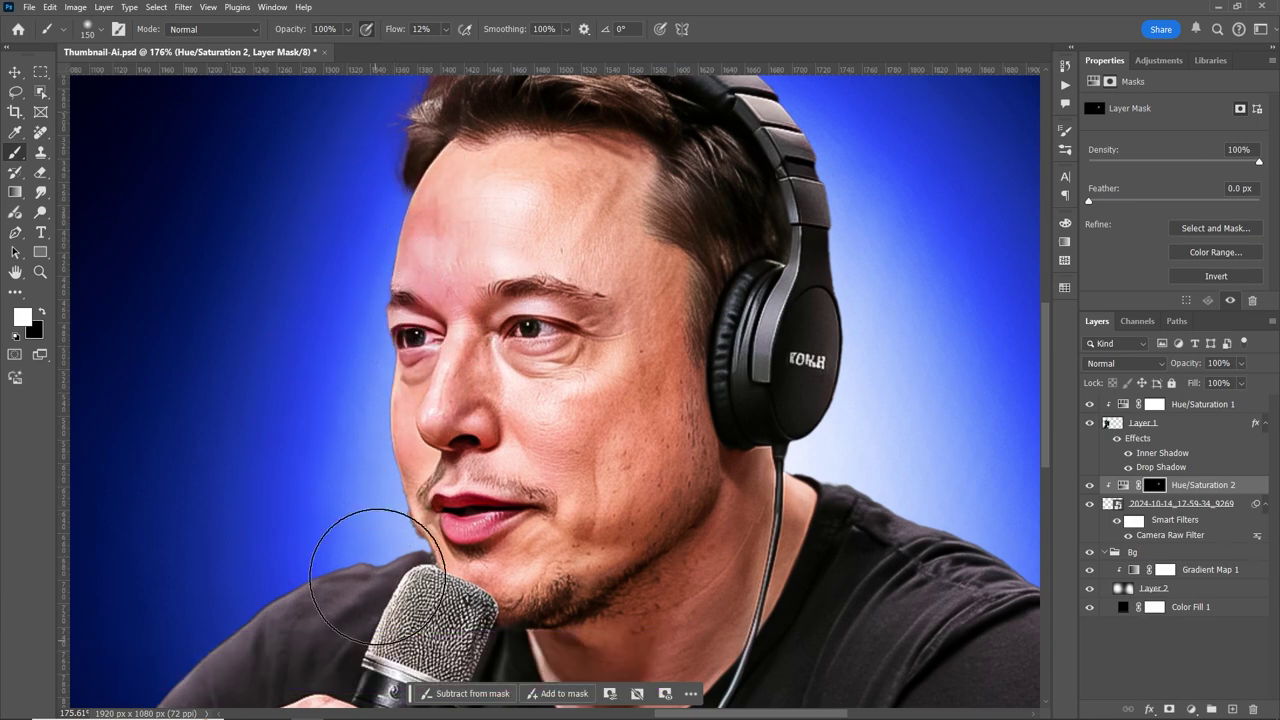
scroll(401, 468, "up", 5)
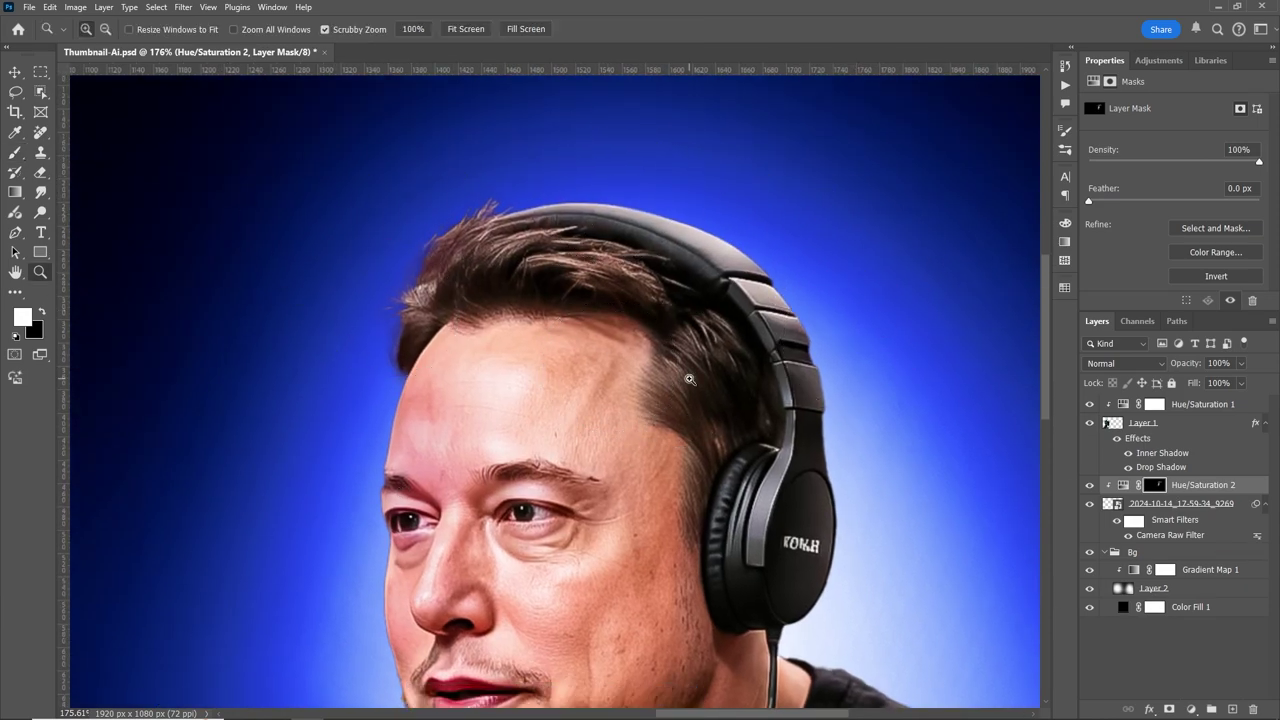
left_click_drag(766, 214, 517, 487)
key("bracketright")
key("bracketright")
key("bracketright")
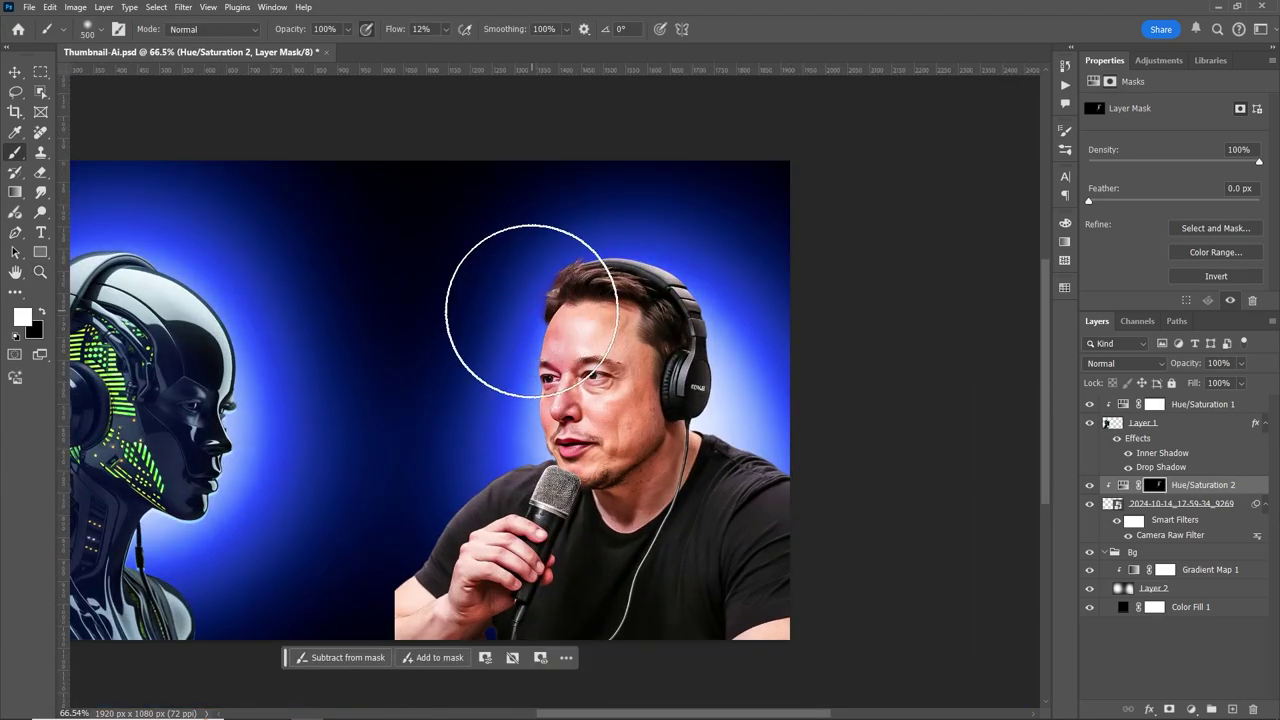
Compare the face warming with the adjustment on and off while resizing the brush.
left_click(1089, 486)
left_click(1089, 490)
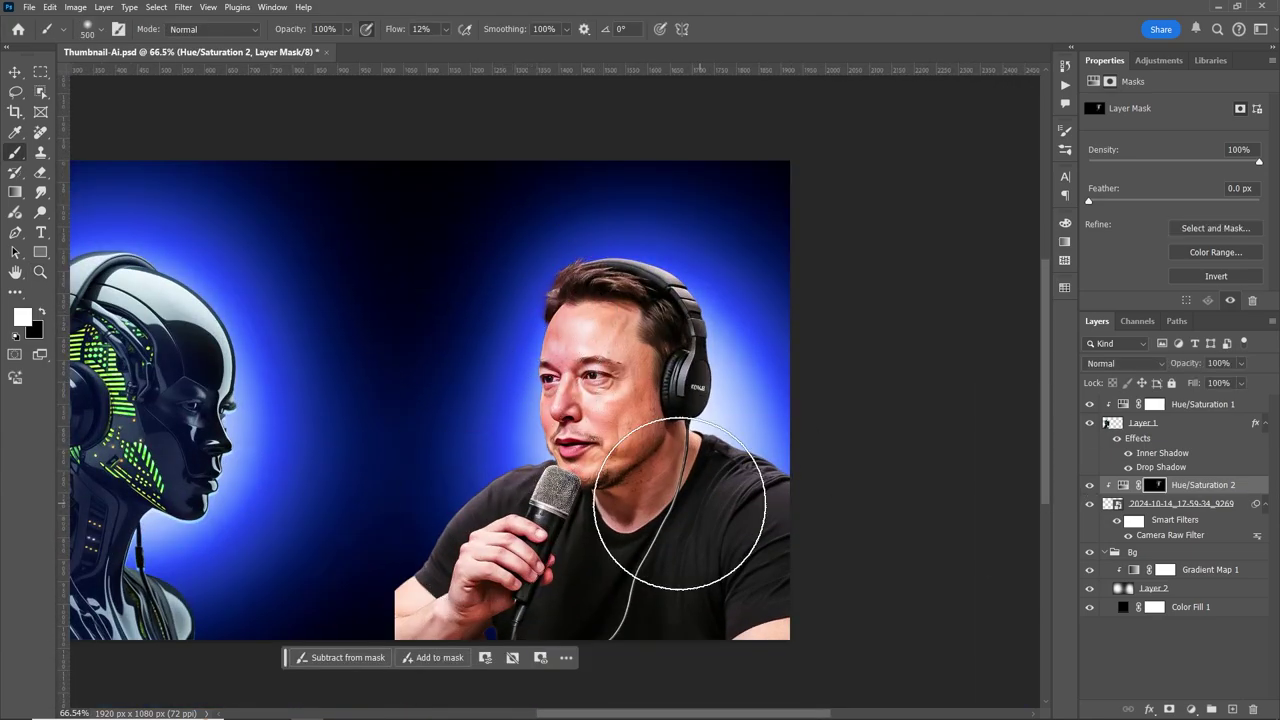
key("bracketleft")
key("bracketleft")
key("bracketleft")
key("bracketright")
key("bracketright")
key("bracketright")
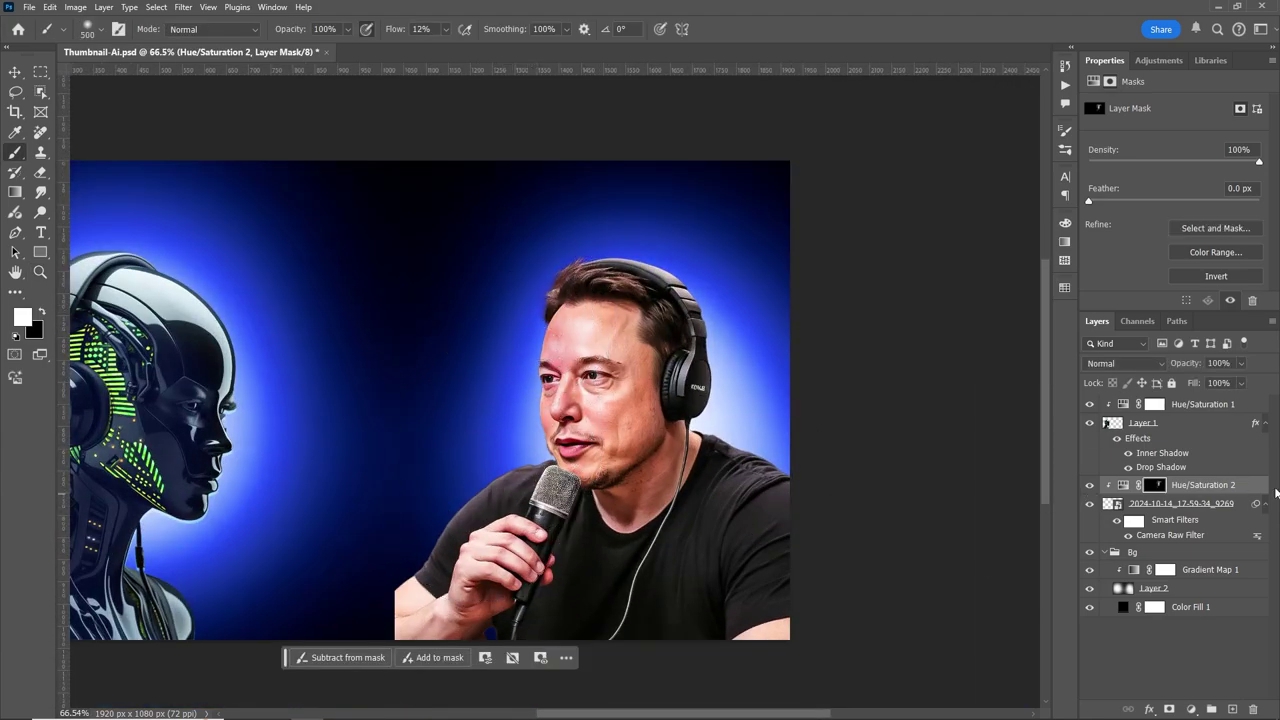
left_click(1089, 488)
left_click(1089, 486)
key("bracketleft")
key("bracketleft")
key("bracketleft")
key("bracketleft")
left_click(1089, 486)
left_click(1089, 486)
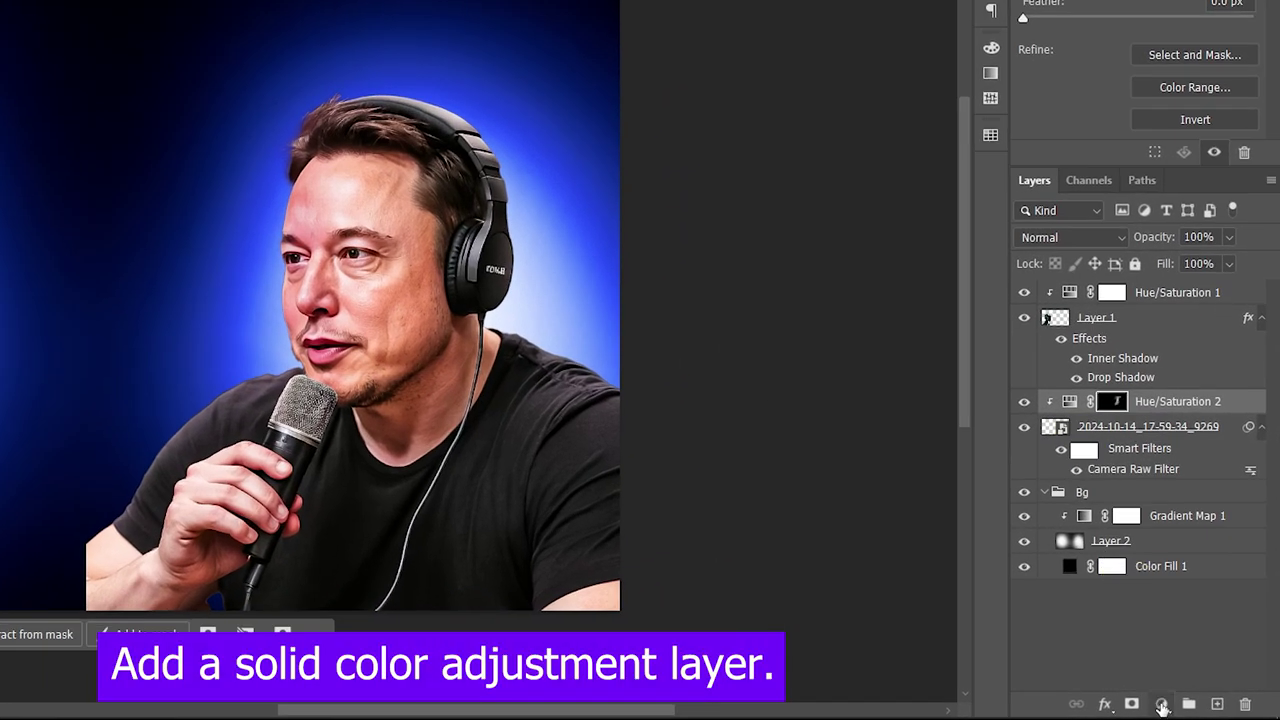
Add a bright blue Solid Color fill clipped to the man's photo.
left_click(1162, 706)
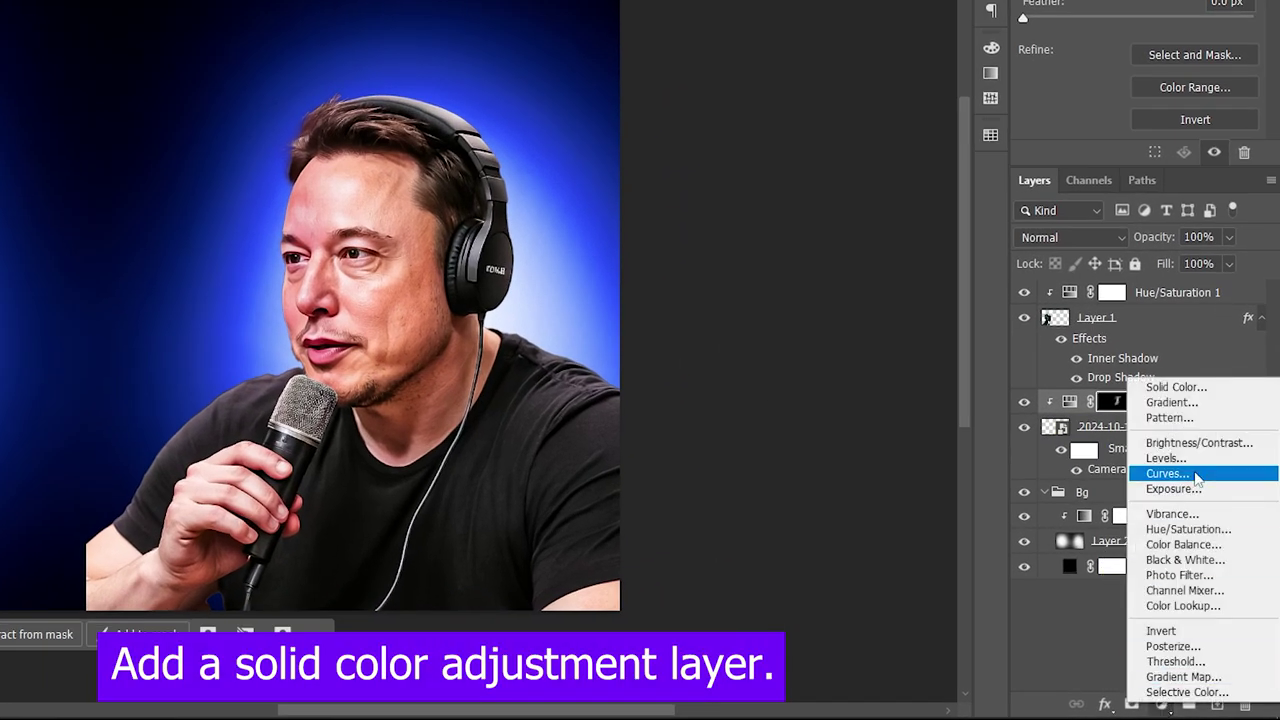
left_click(1180, 386)
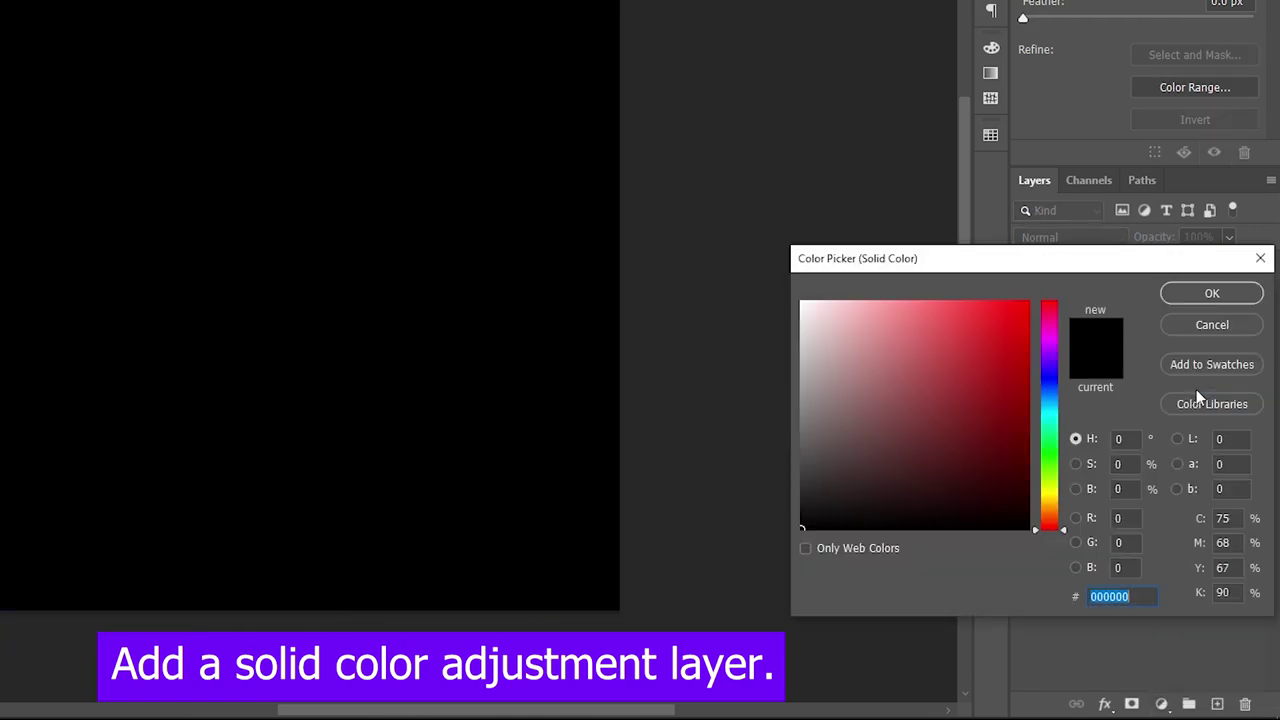
left_click(1049, 403)
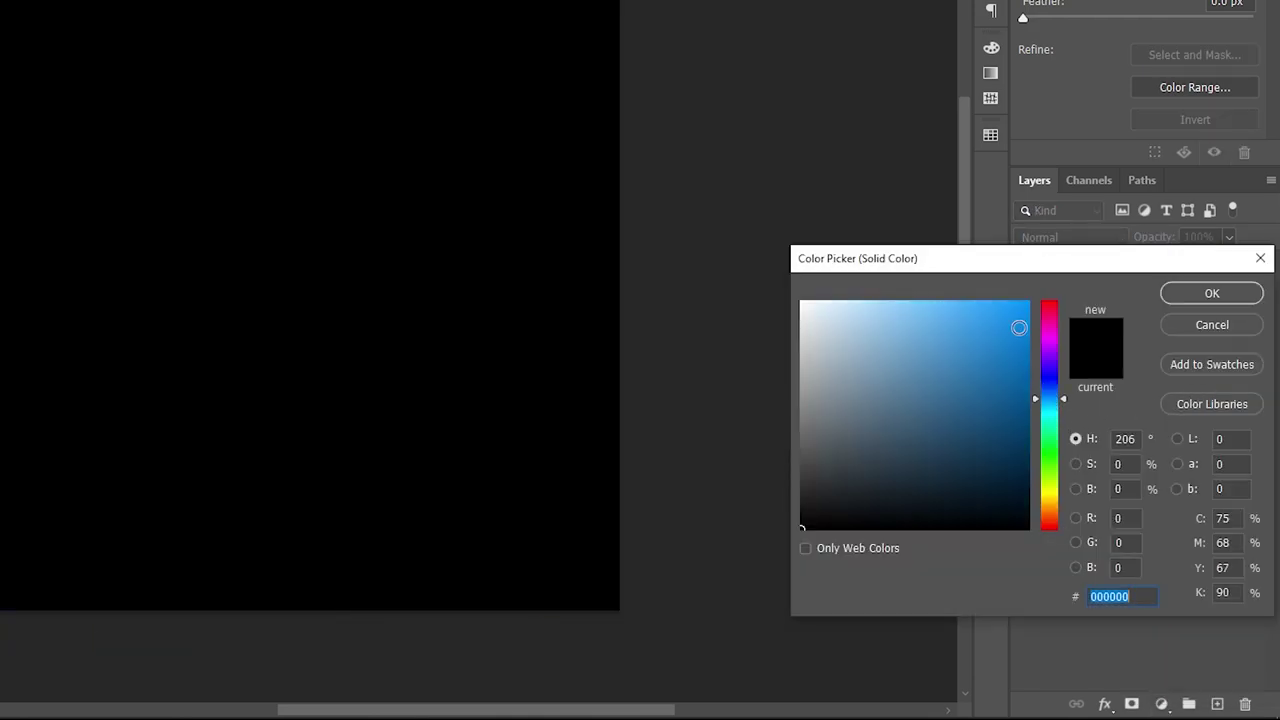
left_click(1021, 312)
left_click(1212, 293)
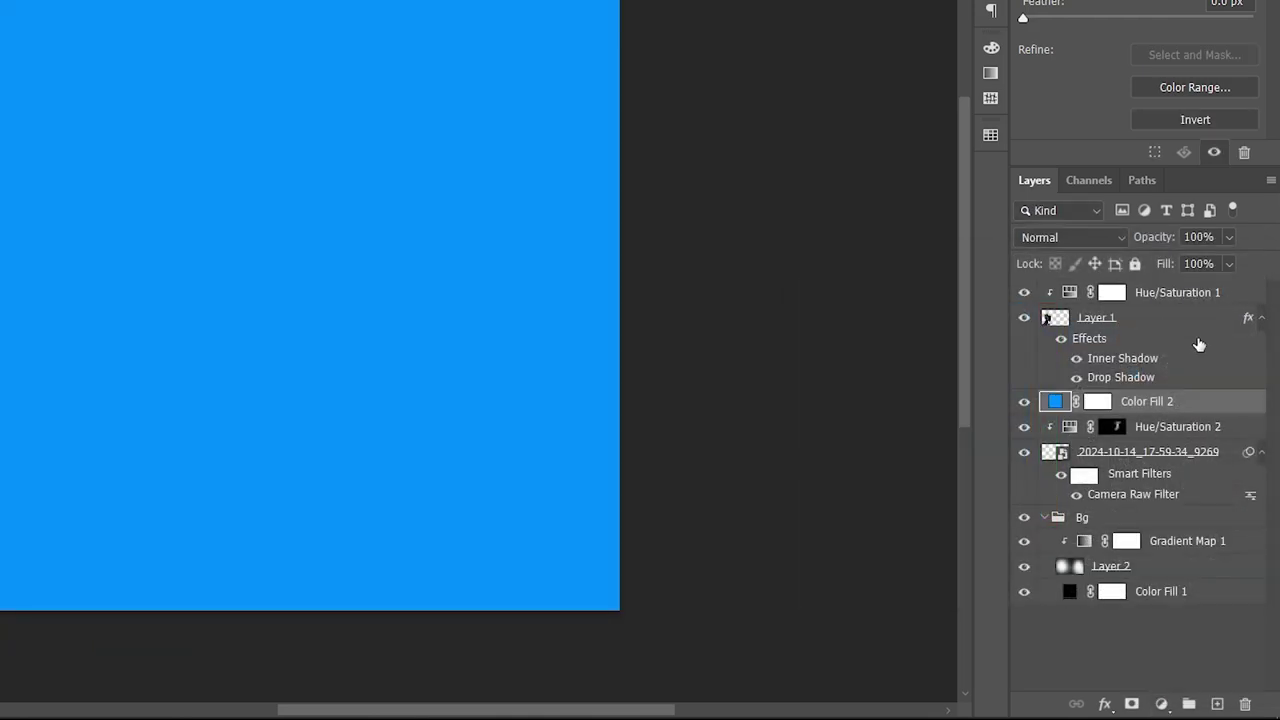
left_click(1171, 412, "alt")
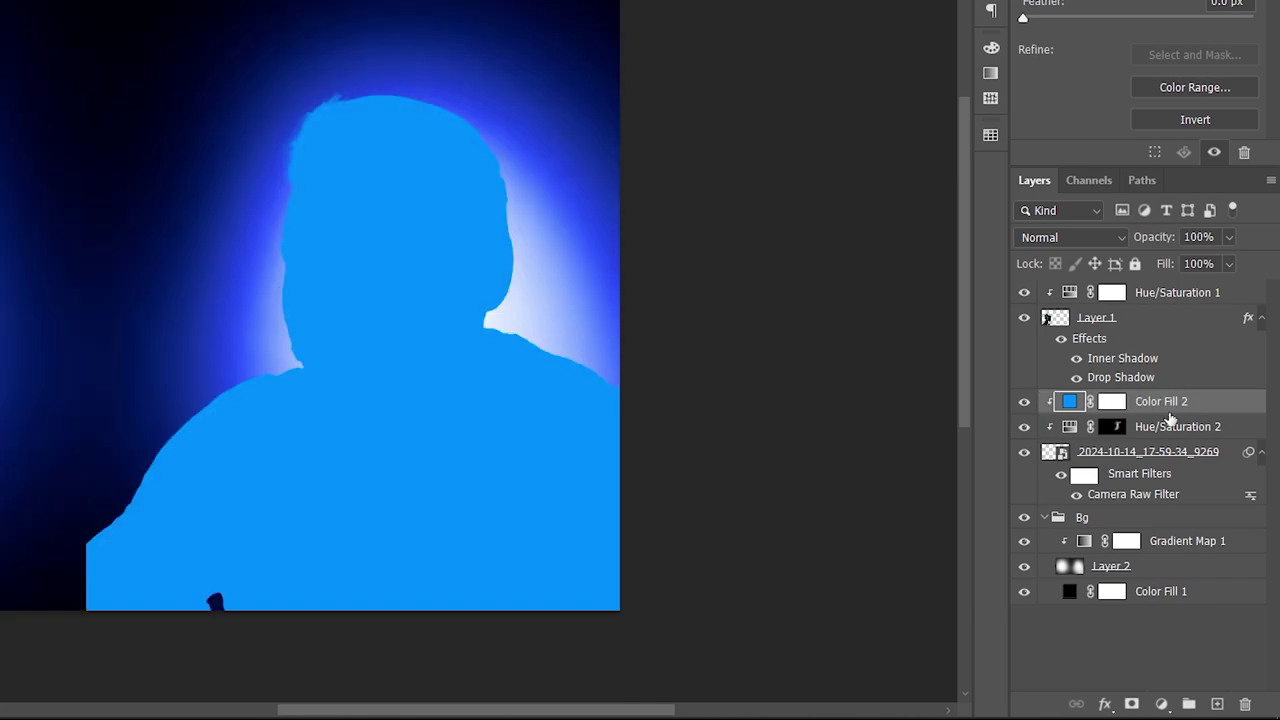
Set the blue fill to Screen and split the Blend If Underlying Layer black slider to spare dark tones.
left_click(1096, 237)
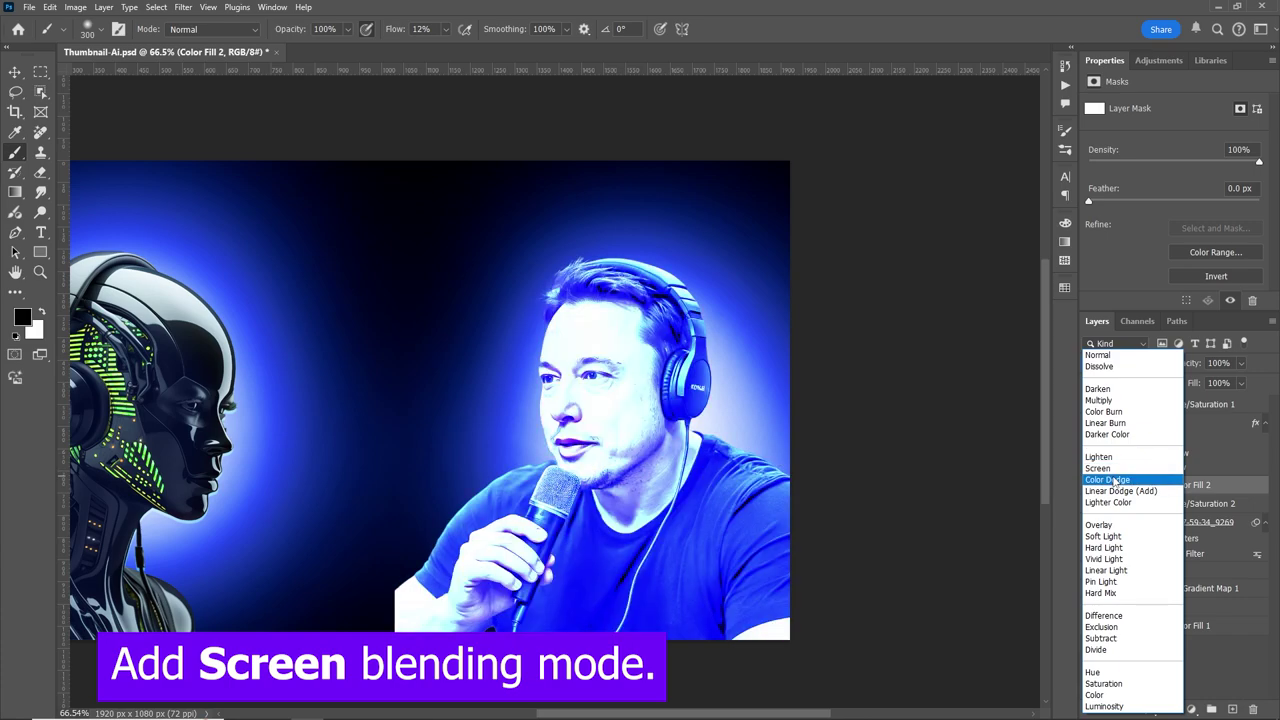
left_click(1106, 469)
left_click(1155, 485)
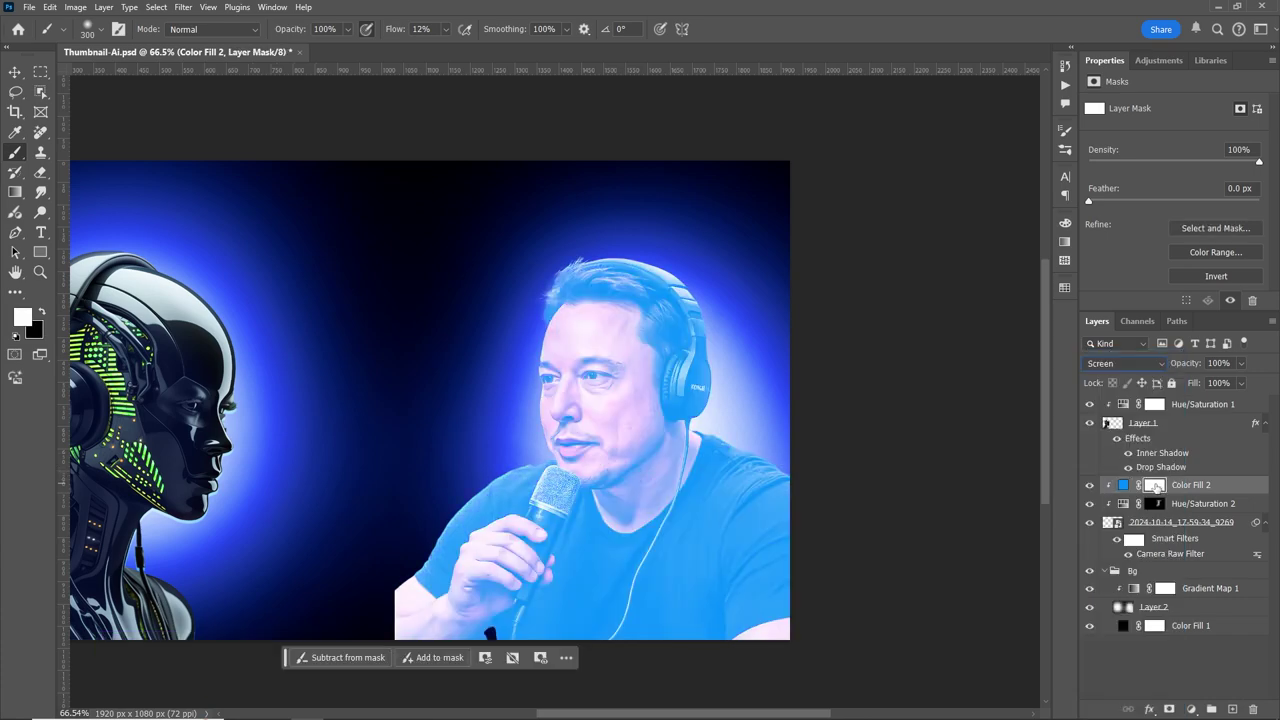
double_click(1240, 485)
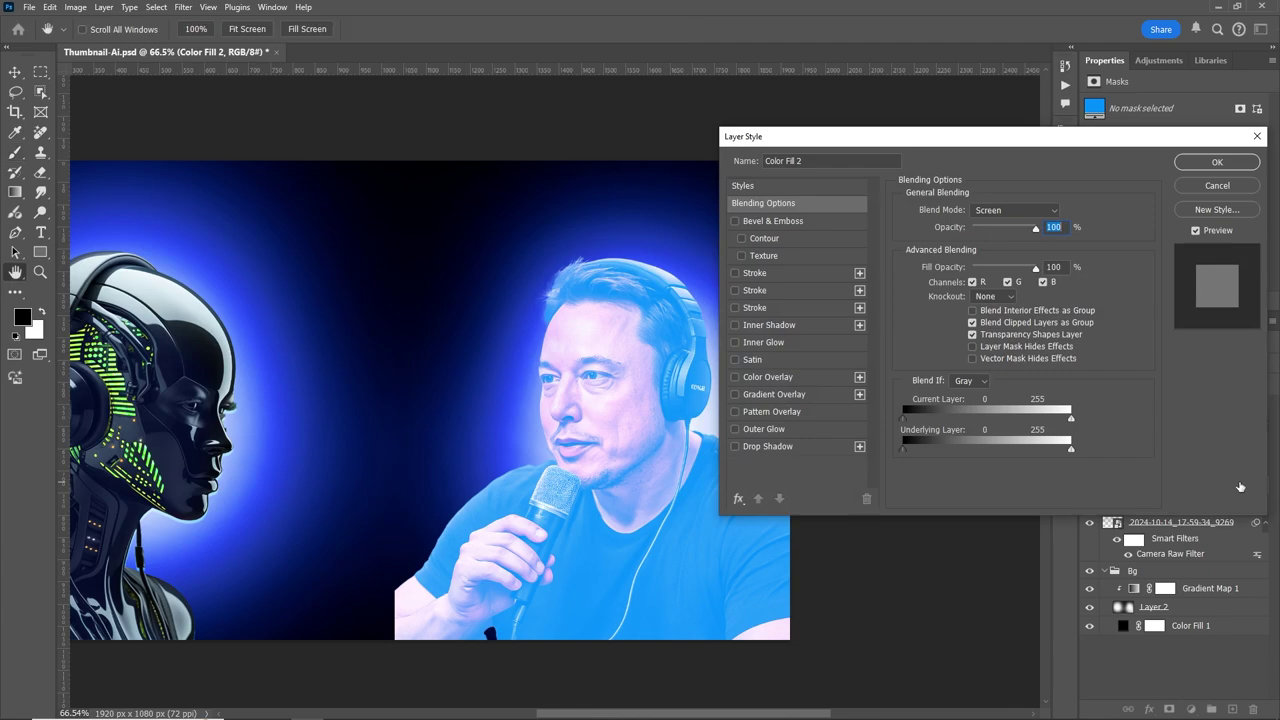
left_click_drag(915, 446, 1039, 454)
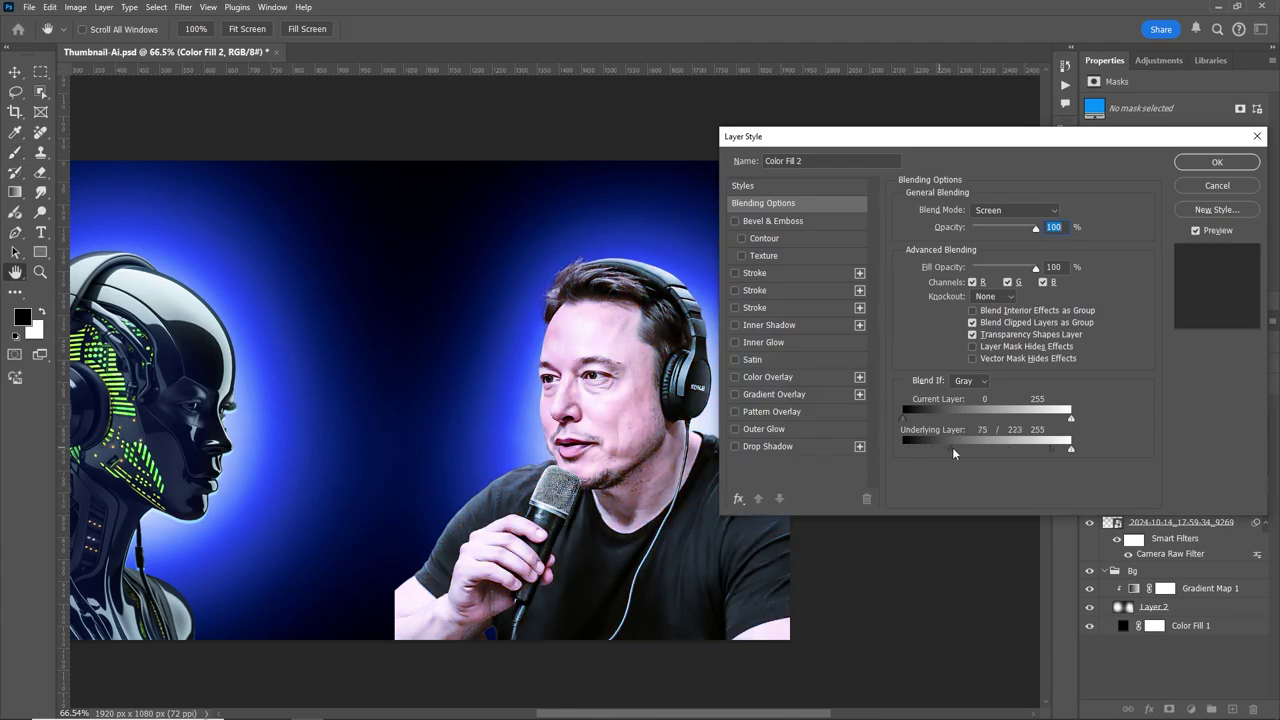
mouse_move(952, 447)
left_mouse_down()
mouse_move(934, 445)
mouse_move(975, 448)
left_mouse_up()
Apply the blending options and invert the blue fill's mask to black.
left_click(1190, 165)
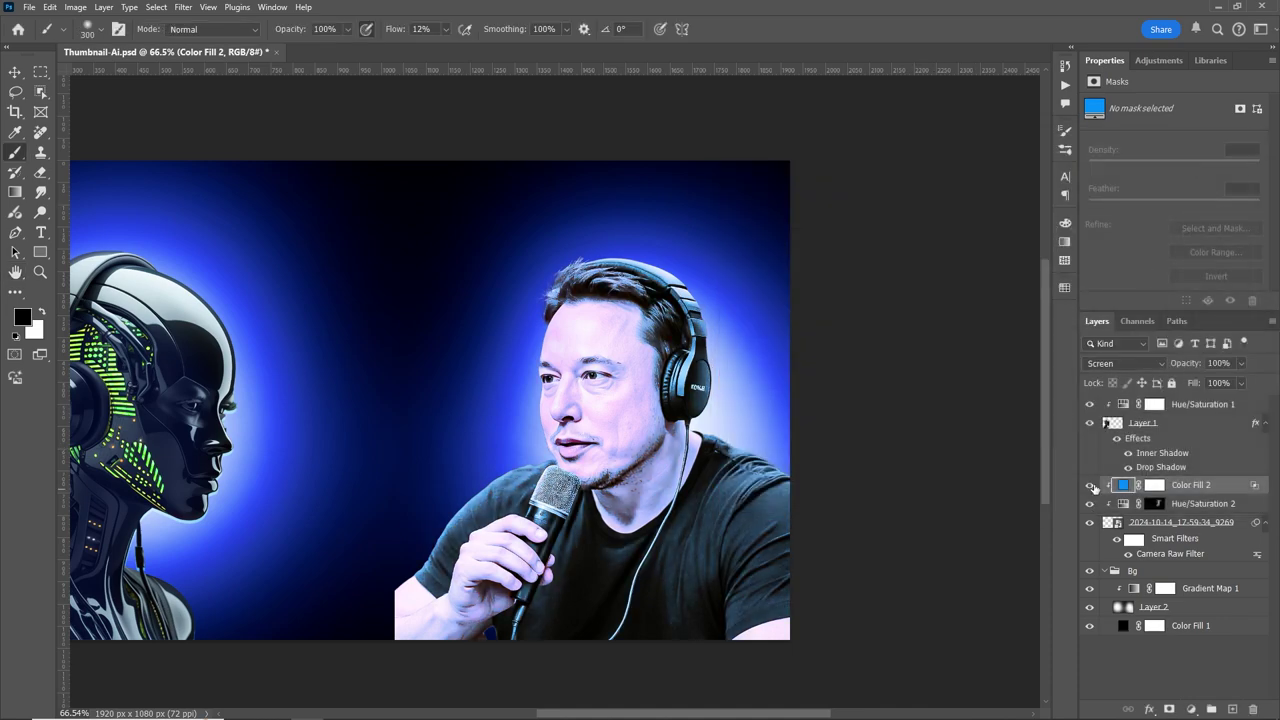
left_click(1090, 485)
left_click(1090, 485)
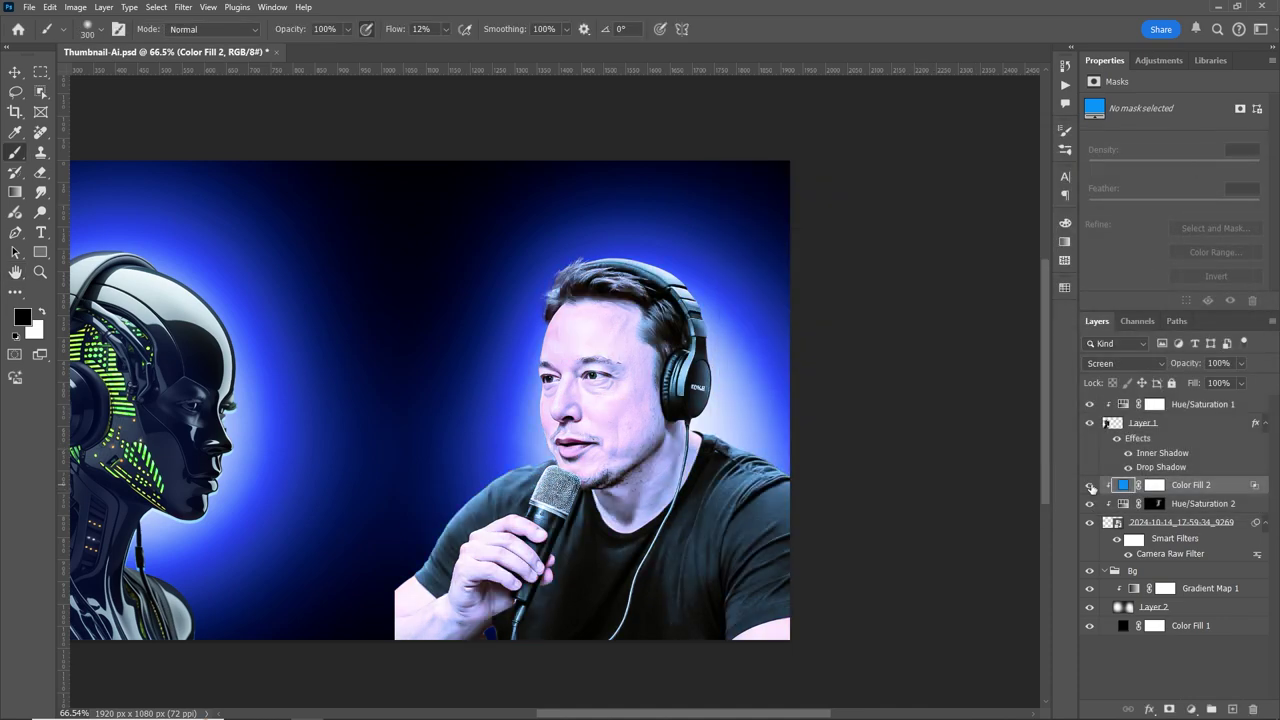
left_click(1153, 486)
key("ctrl+i")
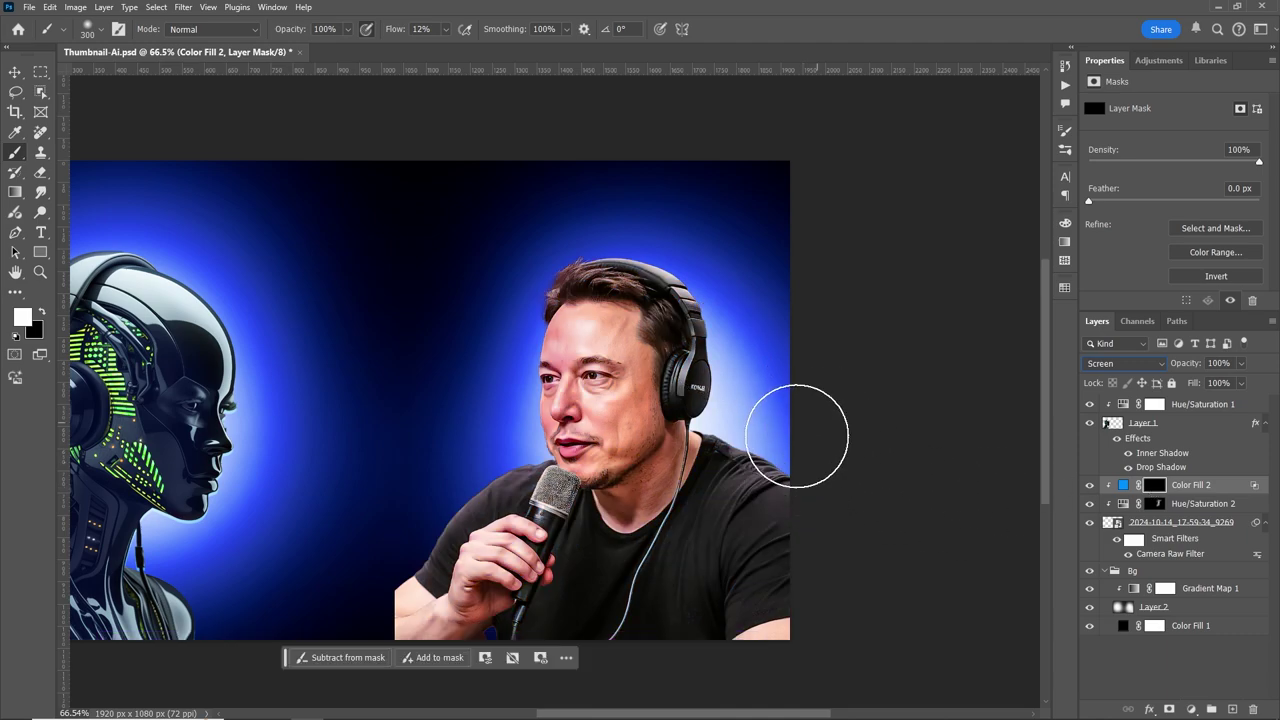
Zoom in and paint white at full flow along the left edge of the man's face.
key("ctrl+plus")
key("bracketleft")
key("bracketleft")
key("bracketleft")
scroll(1014, 329, "down", 1)
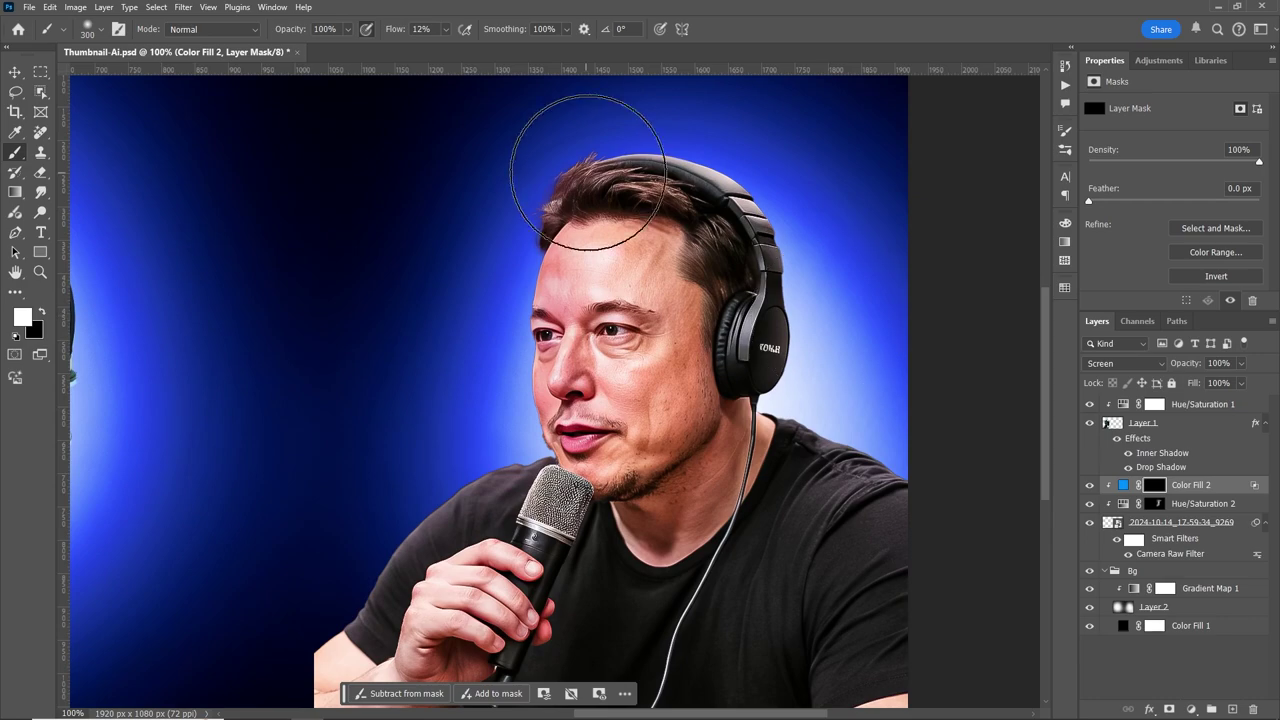
key("shift+0")
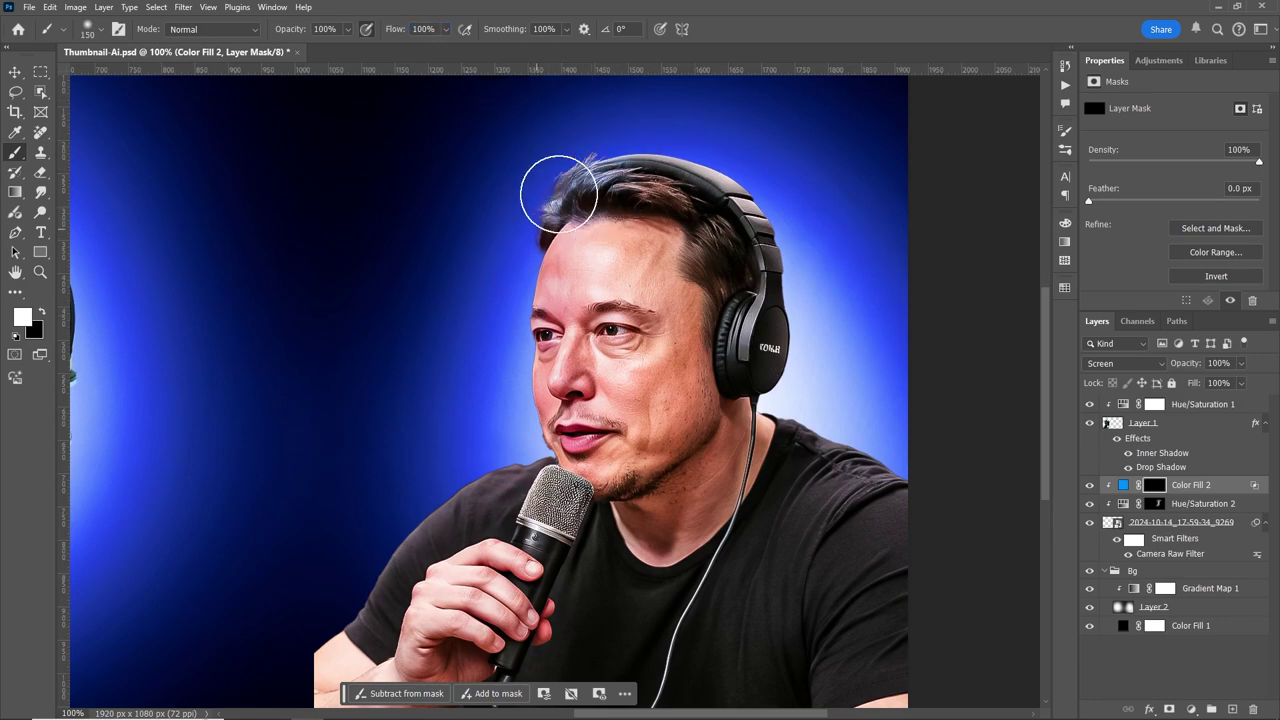
scroll(1027, 409, "down", 1)
key("bracketright")
key("bracketright")
key("bracketright")
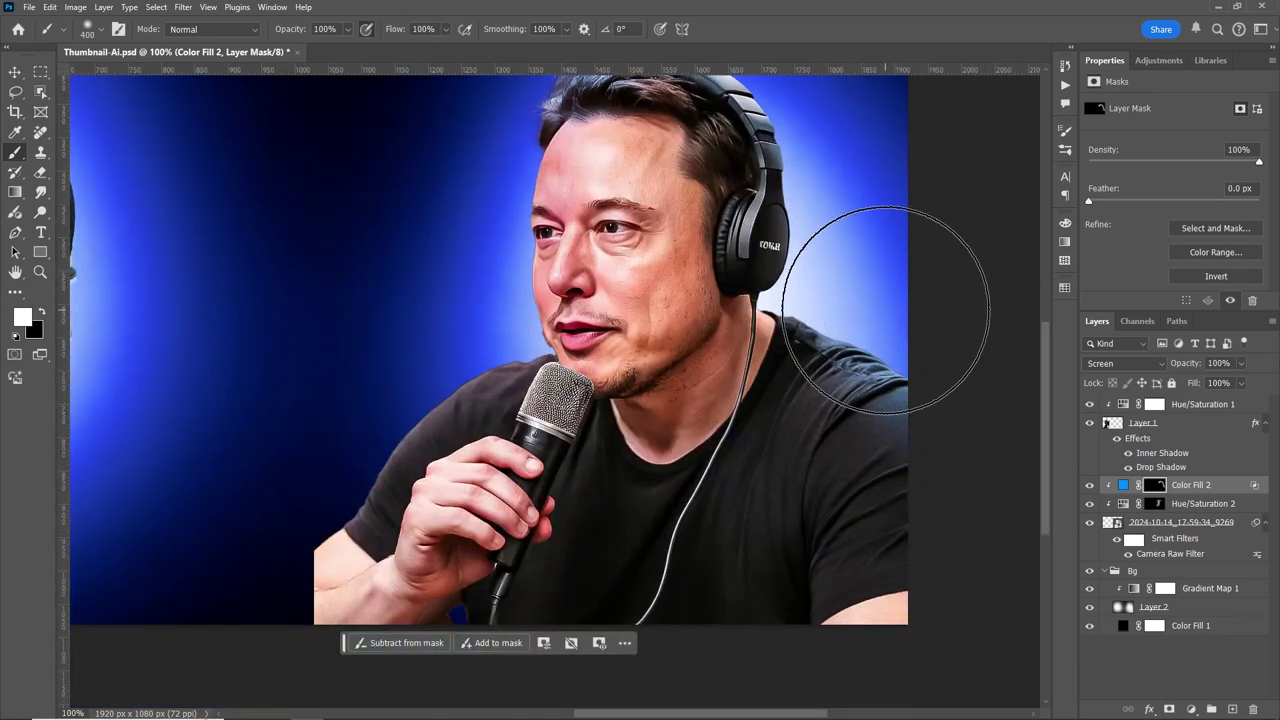
key("bracketleft")
key("bracketleft")
key("bracketleft")
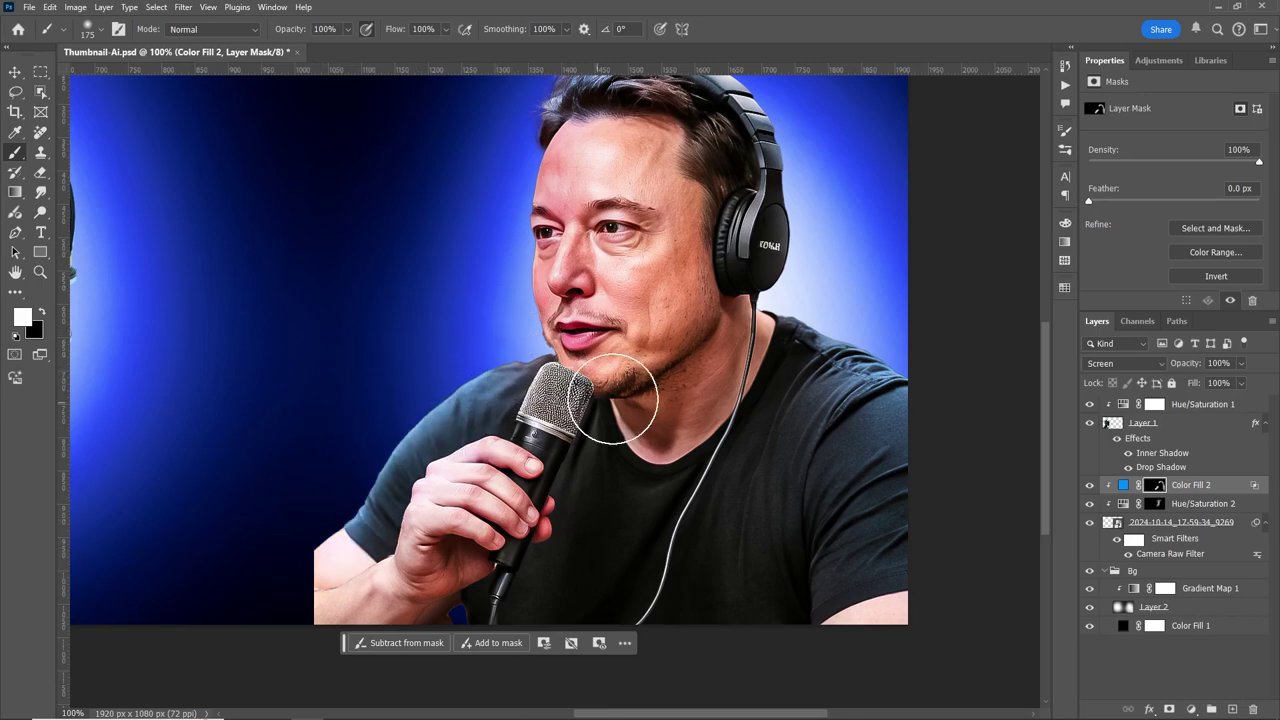
key("z")
left_click(534, 360)
key("b")
key("bracketleft")
key("bracketleft")
key("bracketleft")
key("bracketleft")
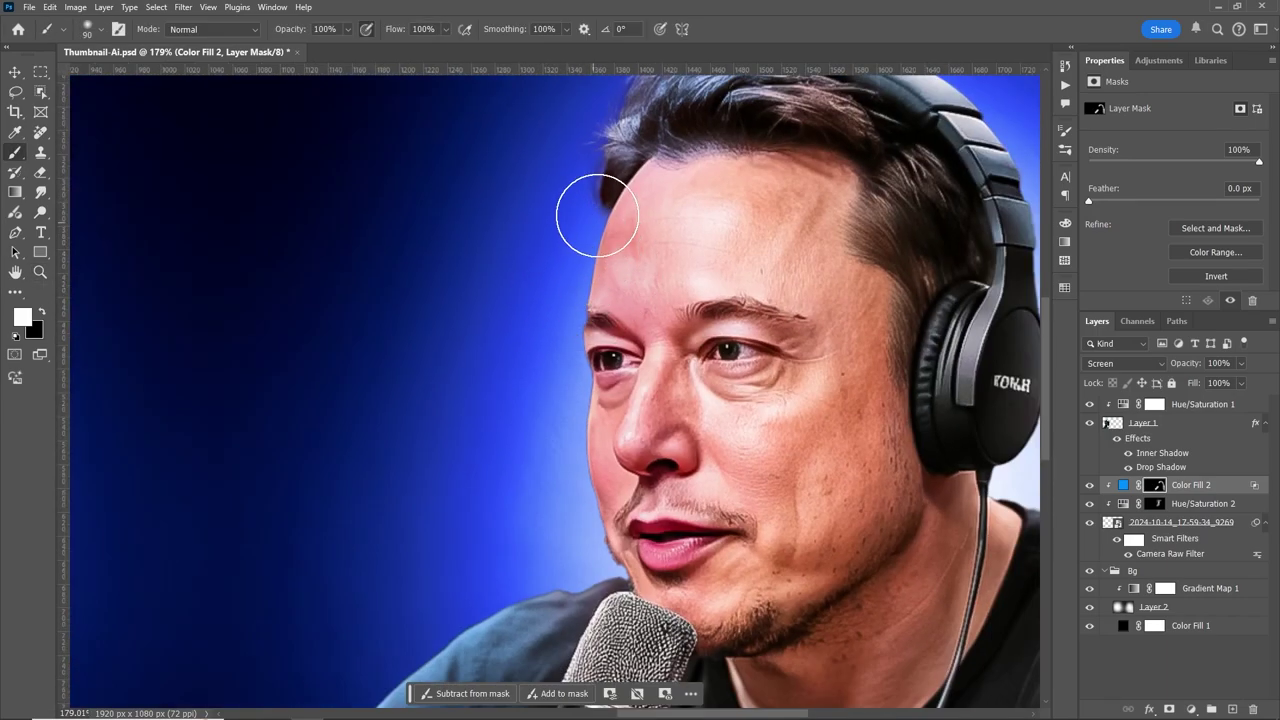
left_click_drag(627, 577, 605, 330)
Refine the profile mask with white and black strokes, then fit the image and set the brush to 200.
key("x")
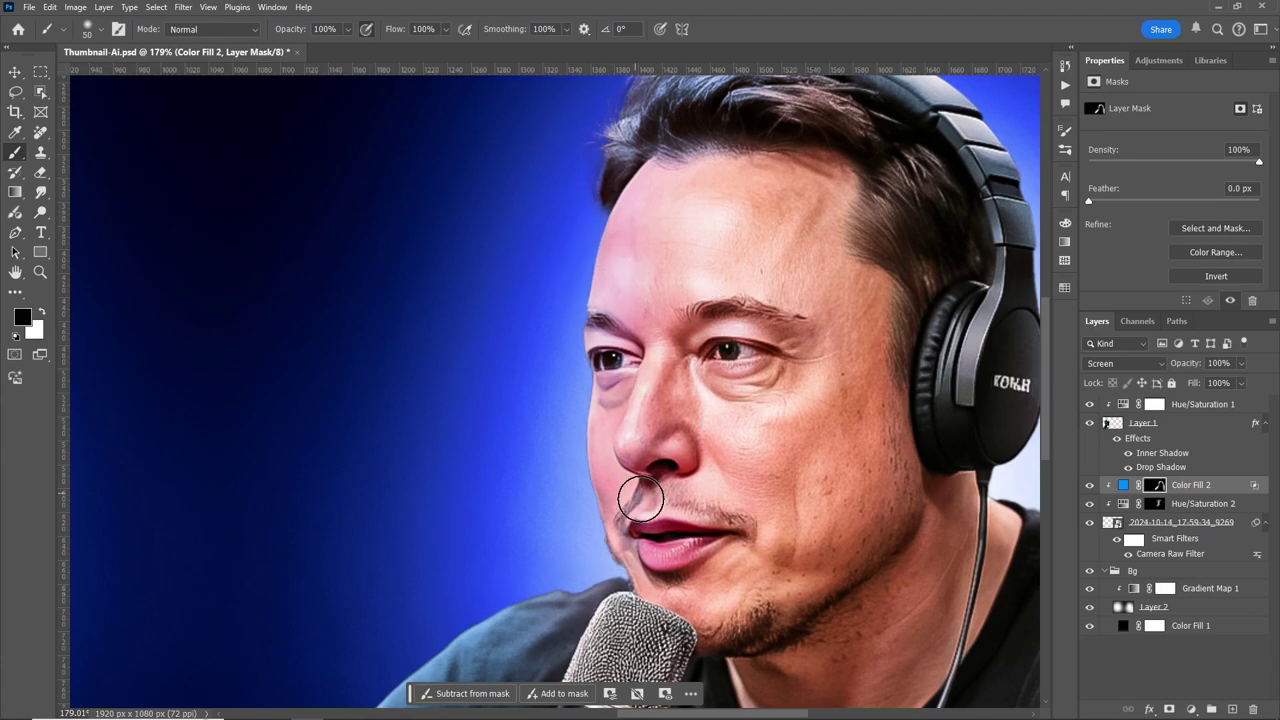
scroll(640, 491, "down", 3)
key("x")
key("ctrl+0")
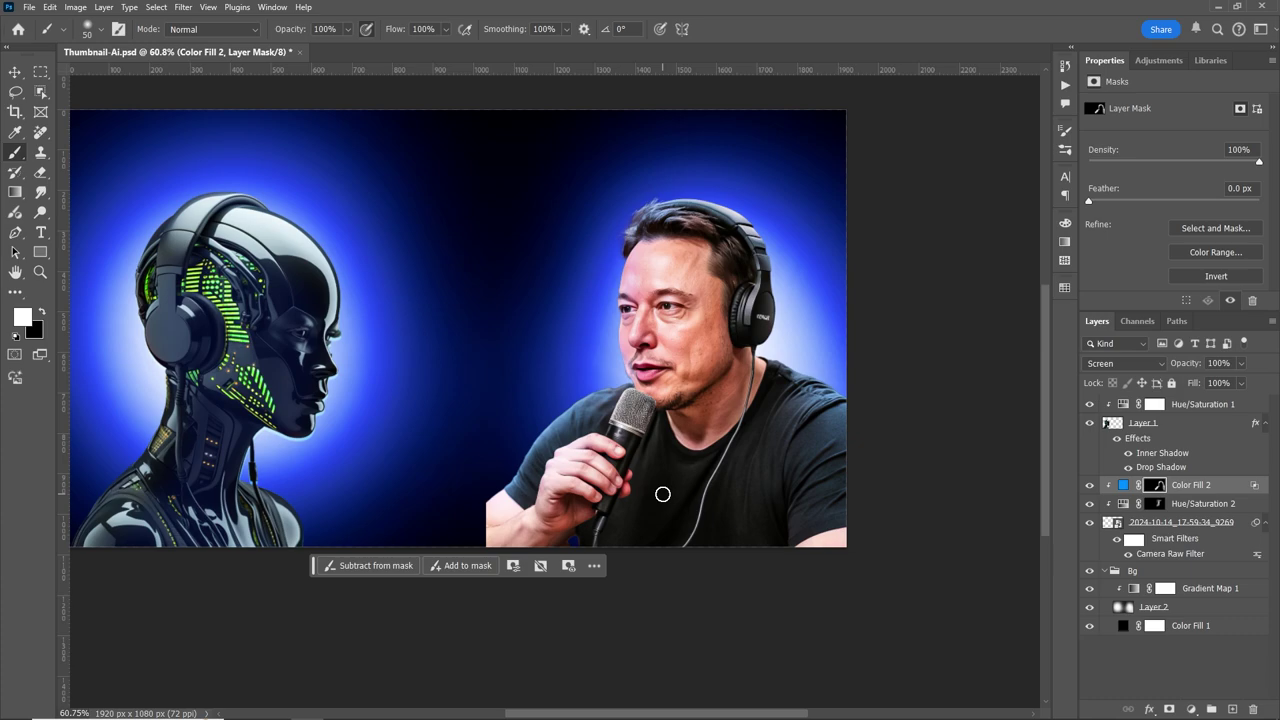
key("bracketright")
key("bracketright")
key("bracketright")
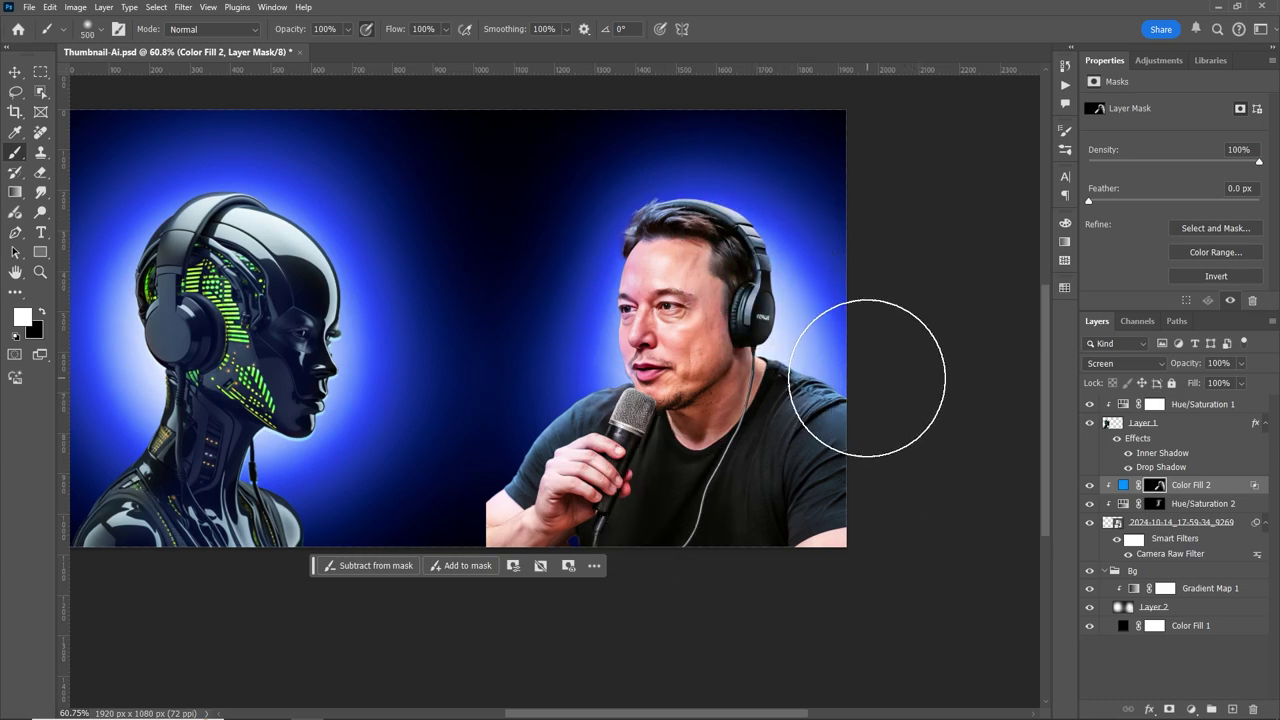
key("bracketleft")
key("bracketleft")
key("bracketleft")
key("x")
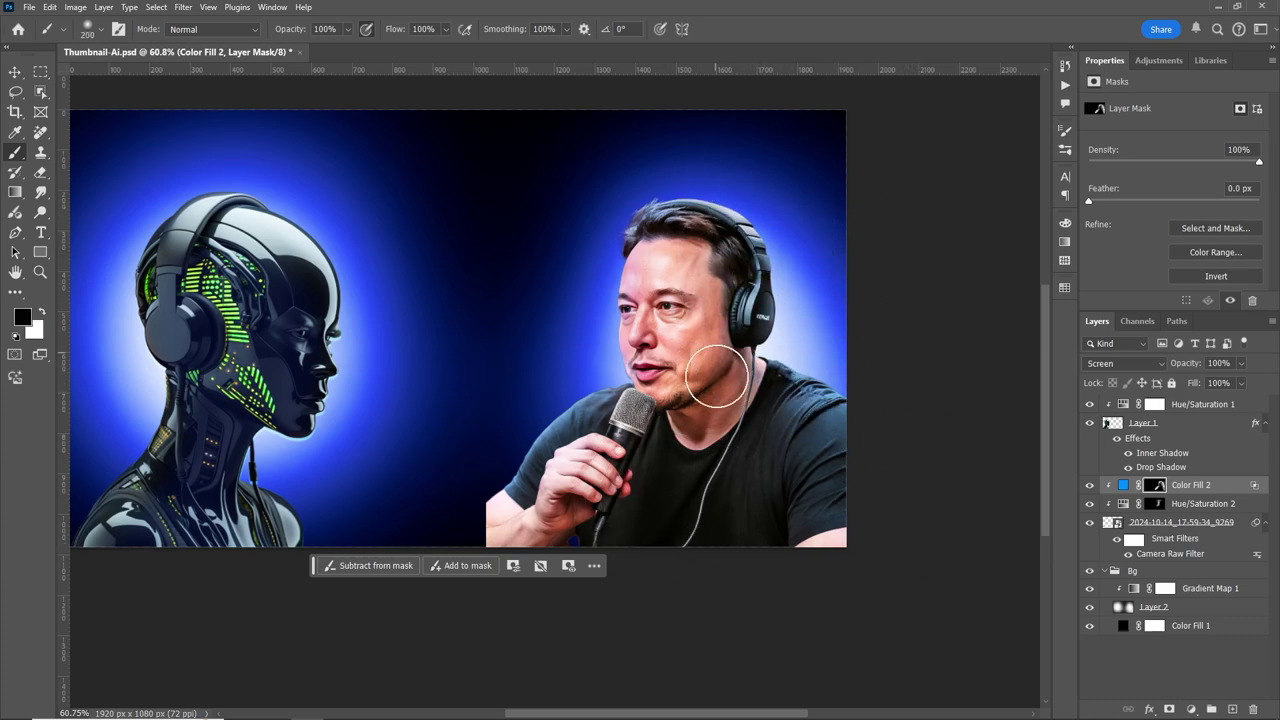
Change the Color Fill 2 colour to a deeper blue.
double_click(1123, 485)
left_click(1111, 466)
left_click(1224, 404)
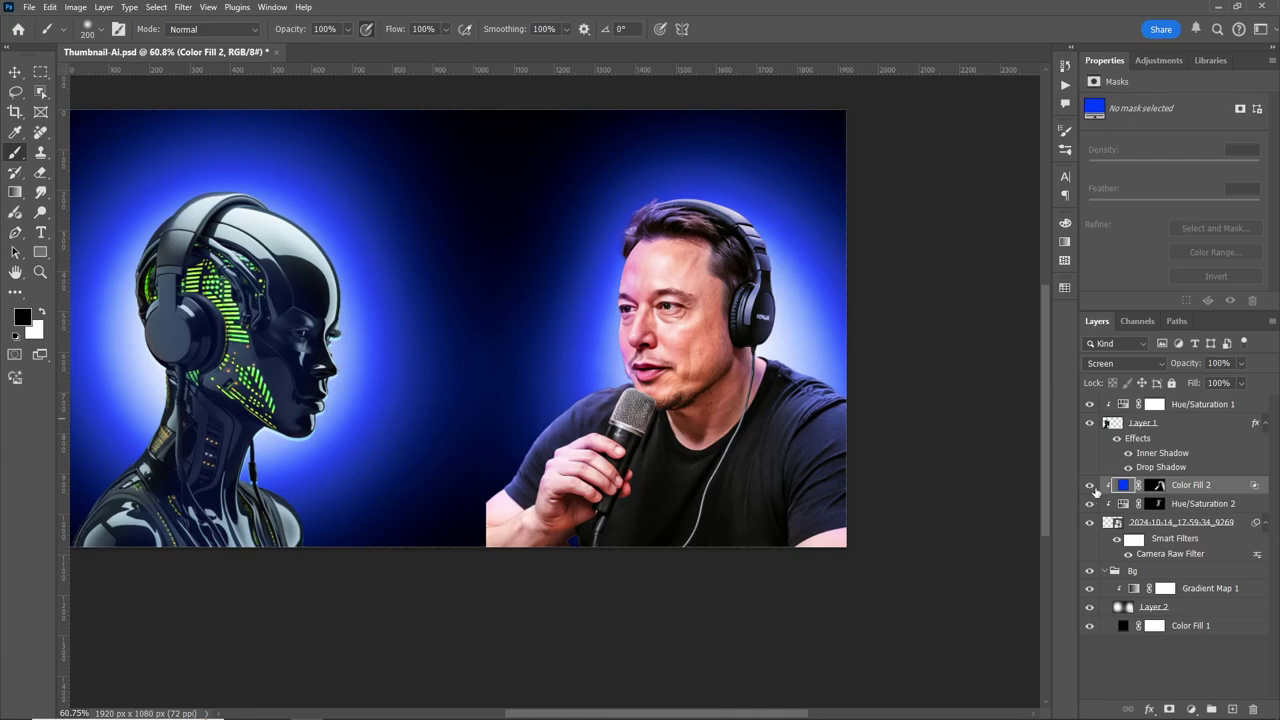
key("ctrl+backslash")
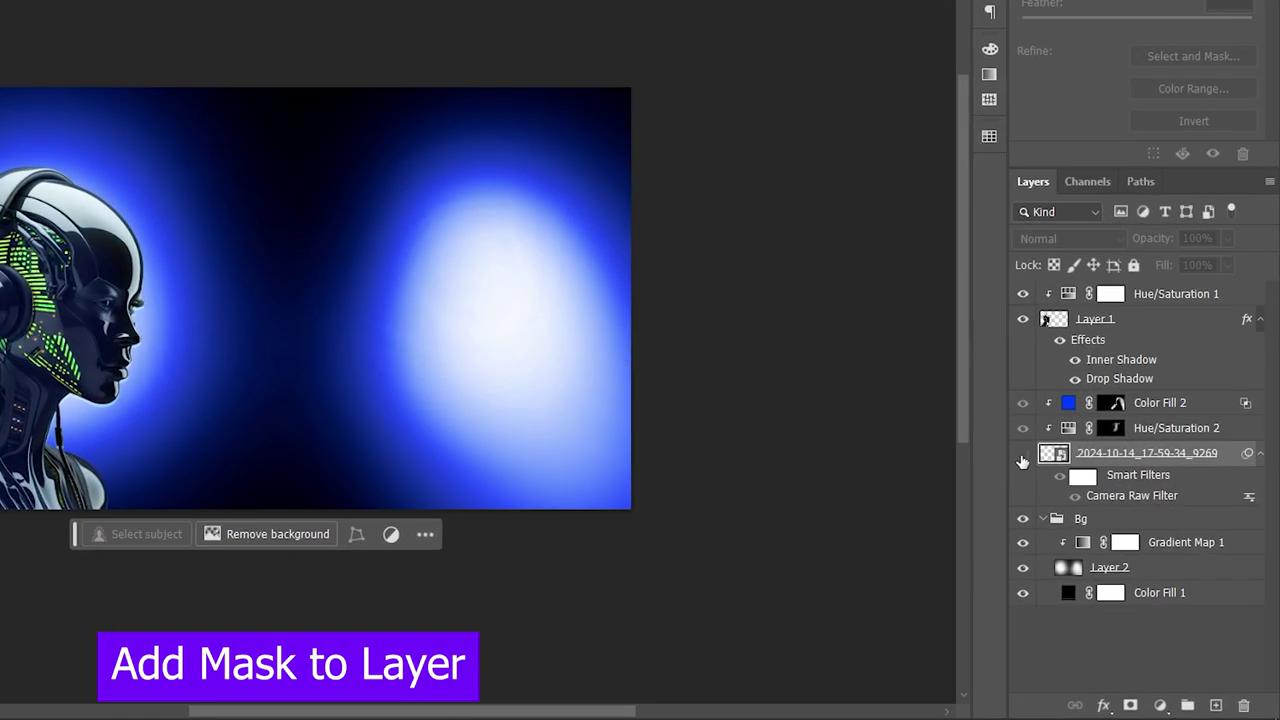
Add a mask to the man's photo with a black-to-white gradient at about −133° fading his lower-left.
left_click(1067, 455)
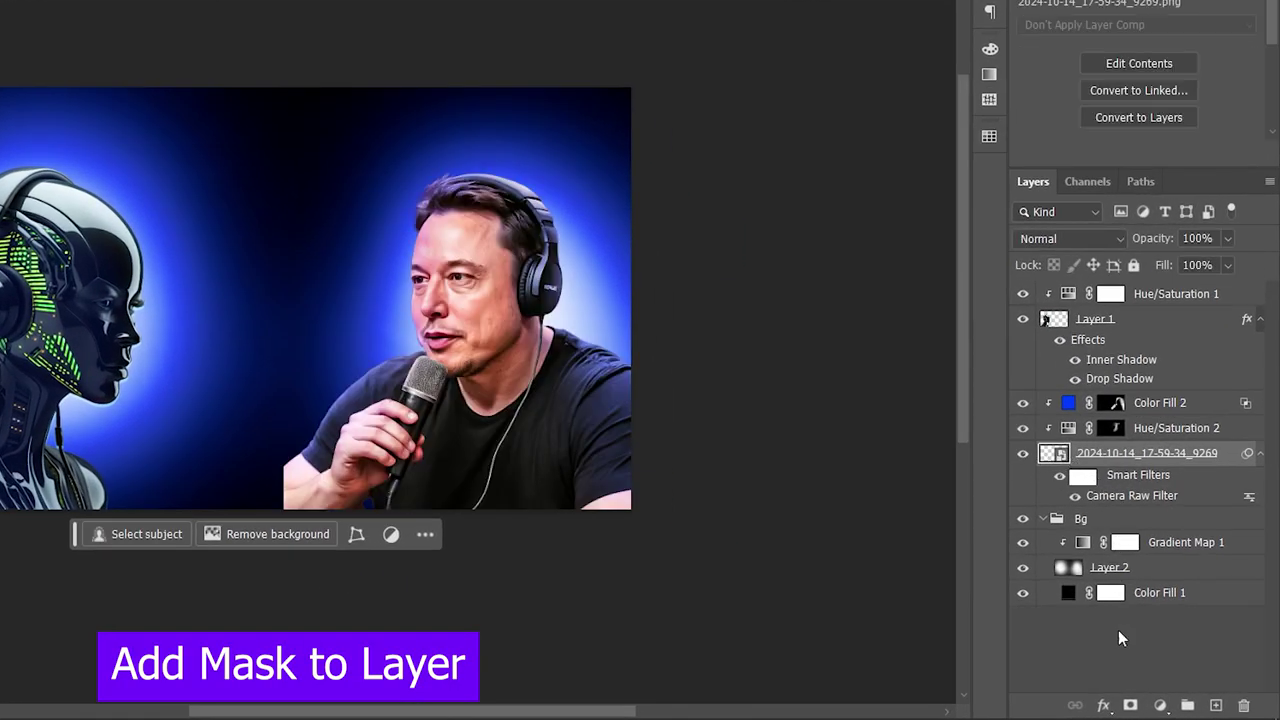
left_click(1129, 704)
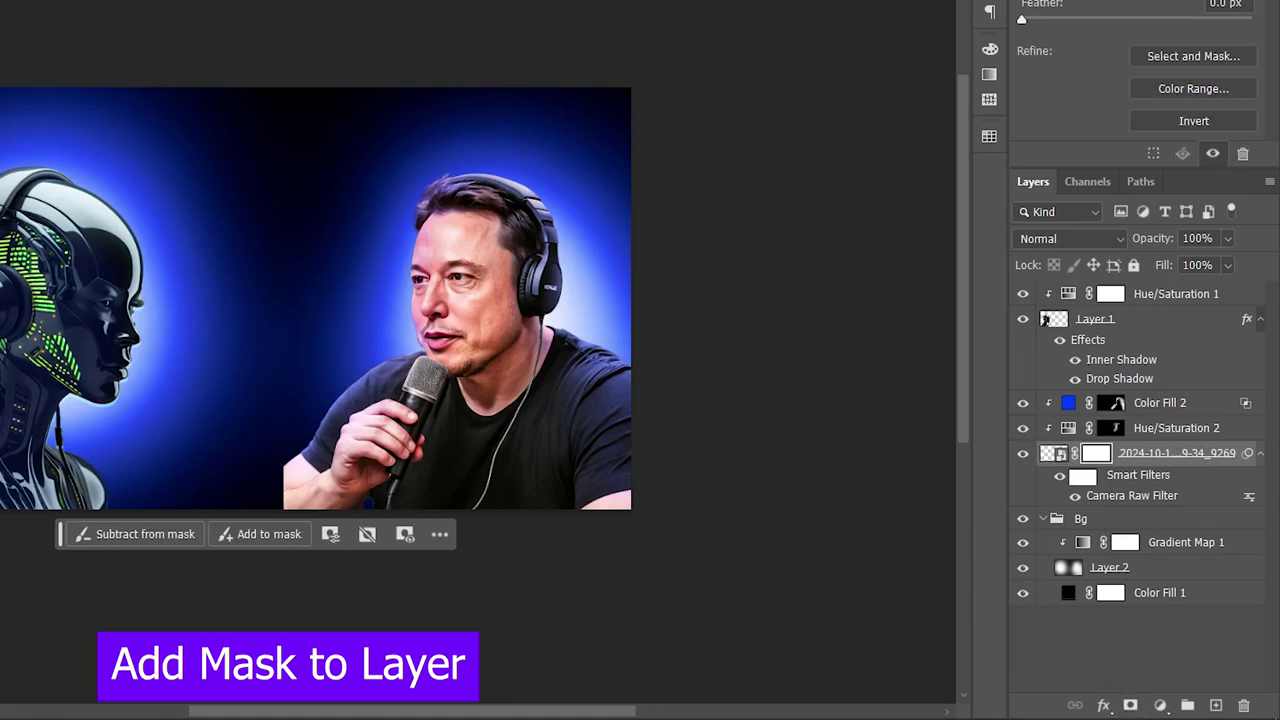
mouse_move(600, 511)
left_mouse_down()
mouse_move(512, 560)
mouse_move(538, 536)
left_mouse_up()
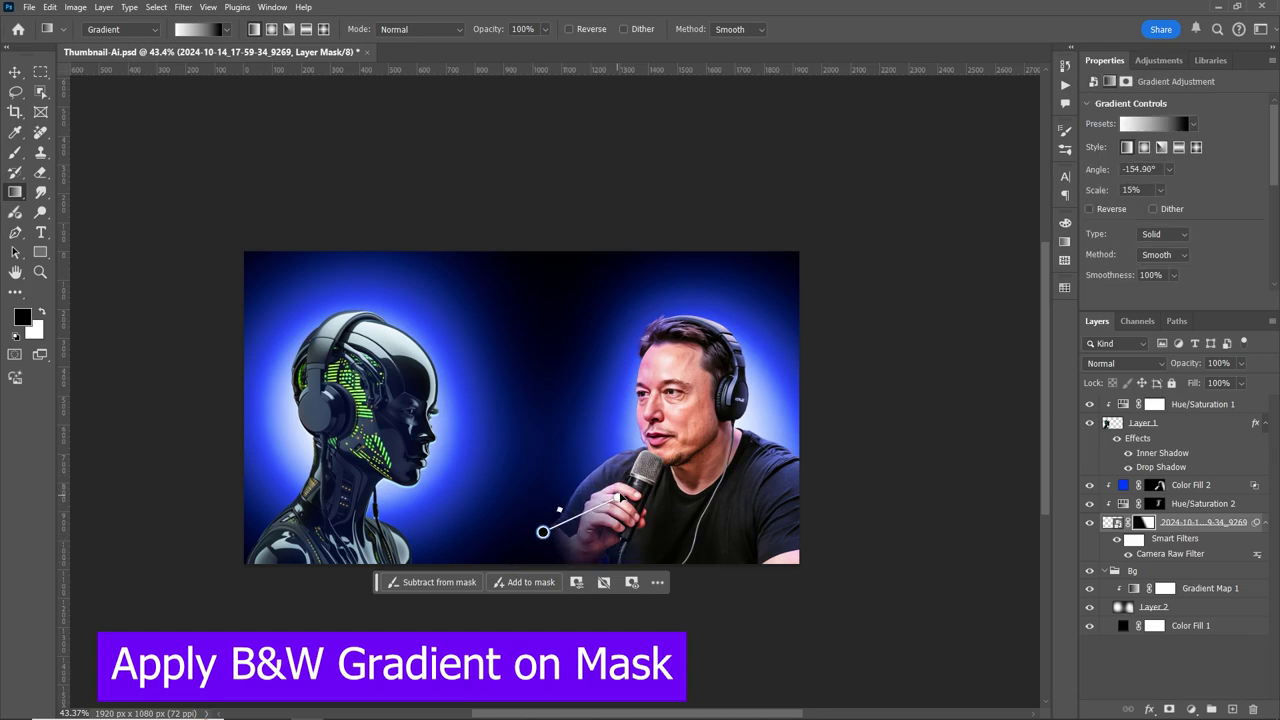
left_click_drag(618, 497, 651, 474)
mouse_move(543, 531)
left_mouse_down()
mouse_move(553, 537)
mouse_move(535, 544)
left_mouse_up()
left_click_drag(641, 452, 636, 441)
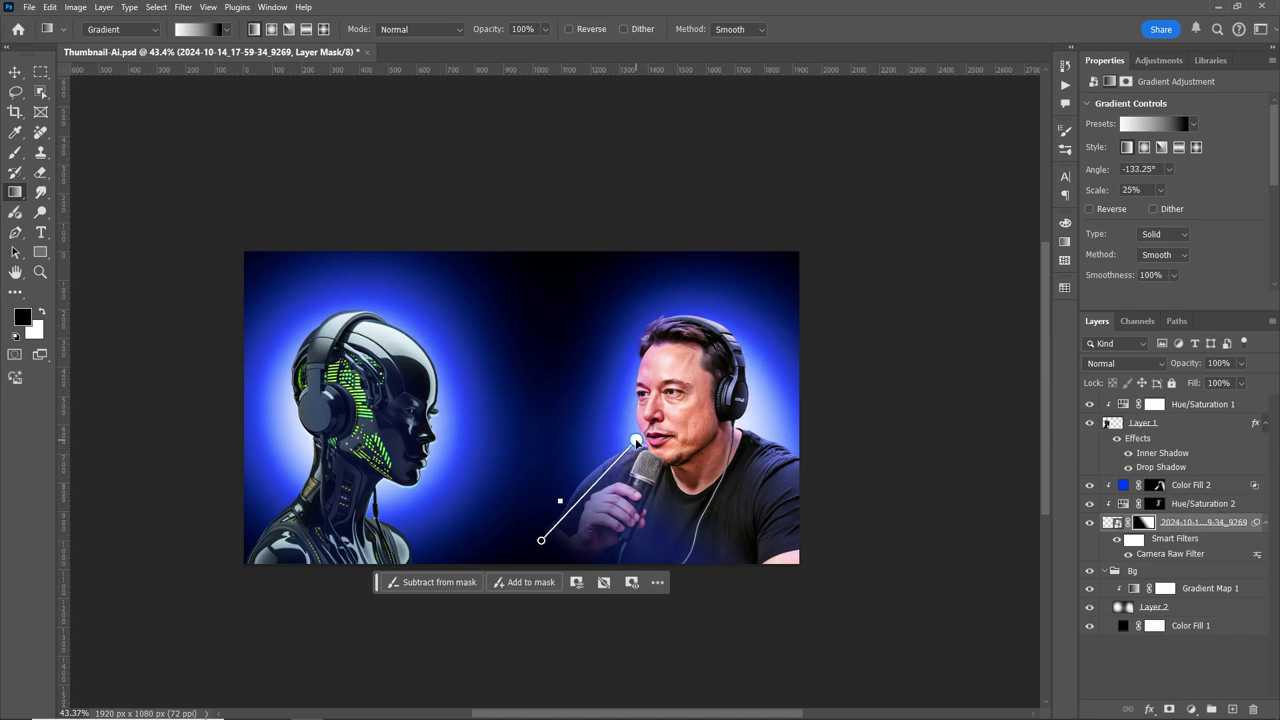
left_click(1094, 527)
Group the robot and man layers into a group named Character.
left_click(1190, 410)
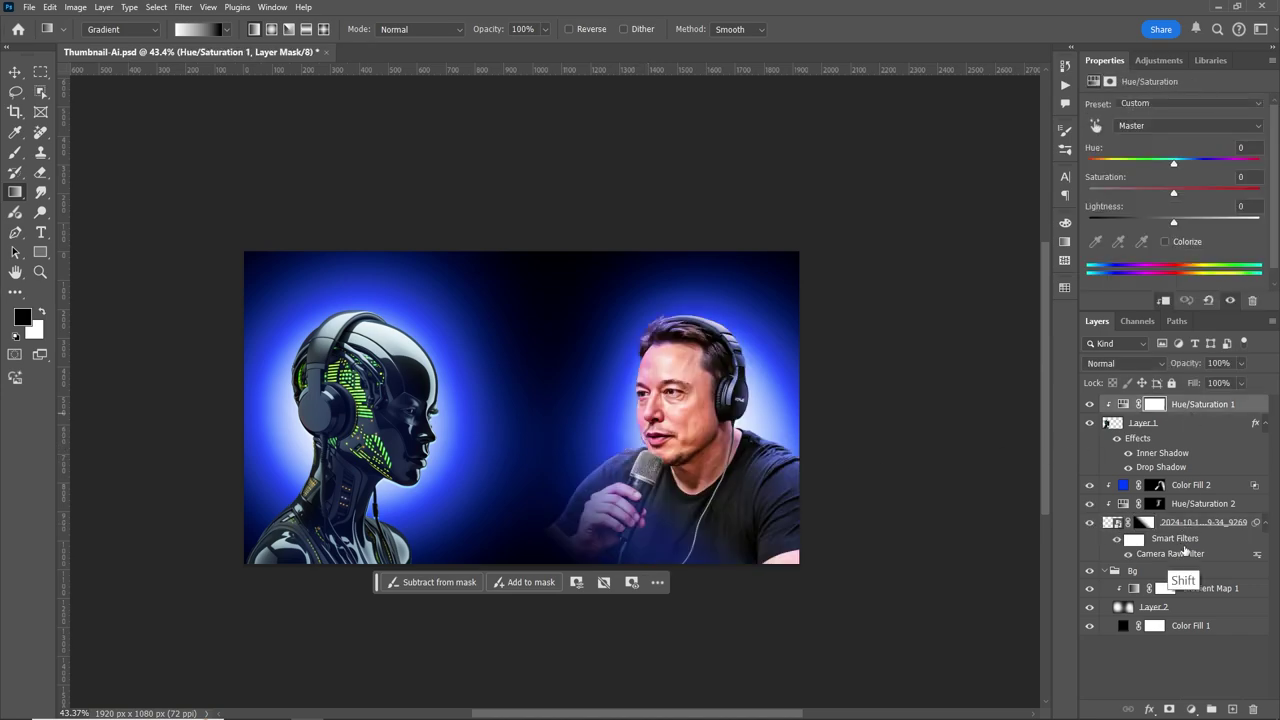
left_click(1157, 485, "shift")
key("ctrl+g")
type("Character")
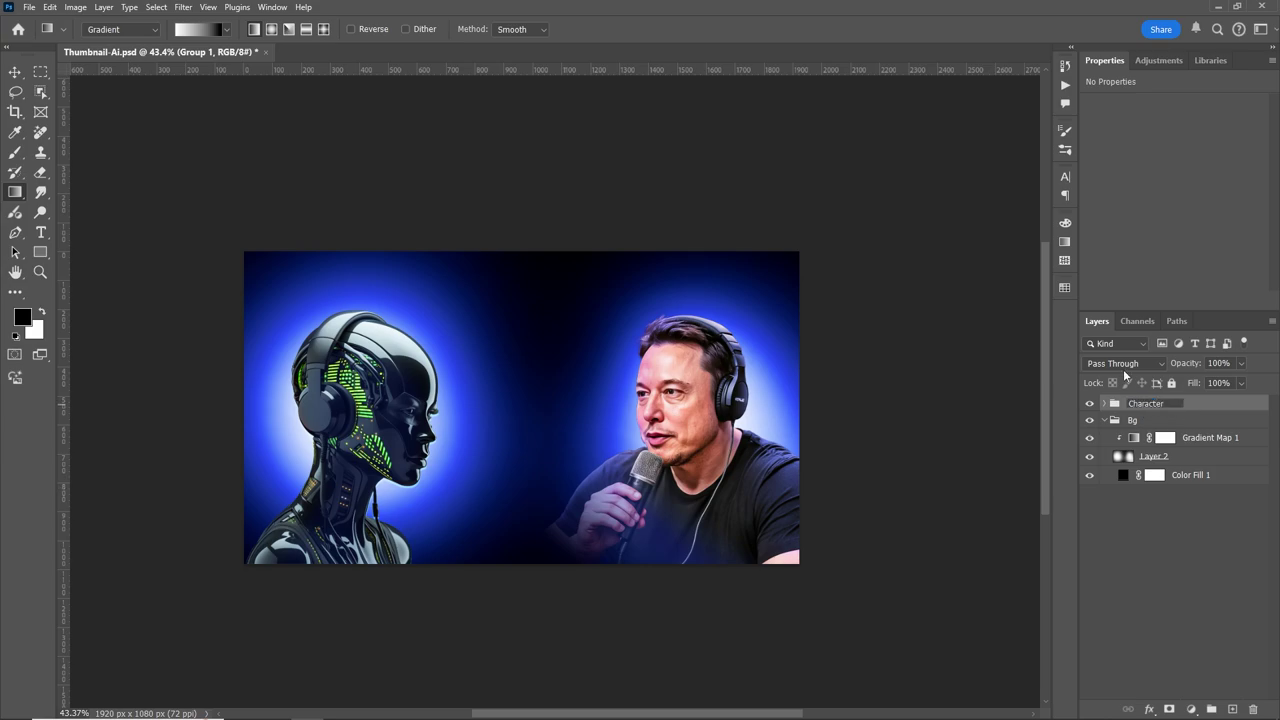
left_click(1217, 408)
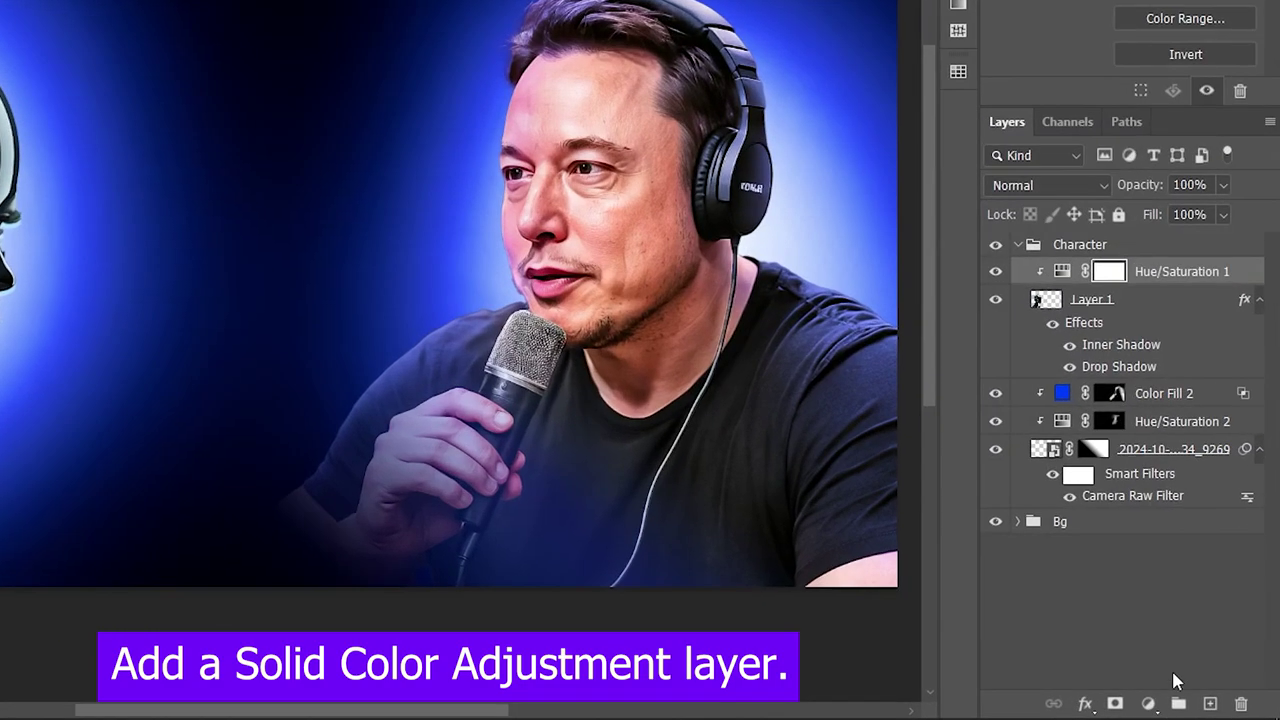
left_click(1150, 700)
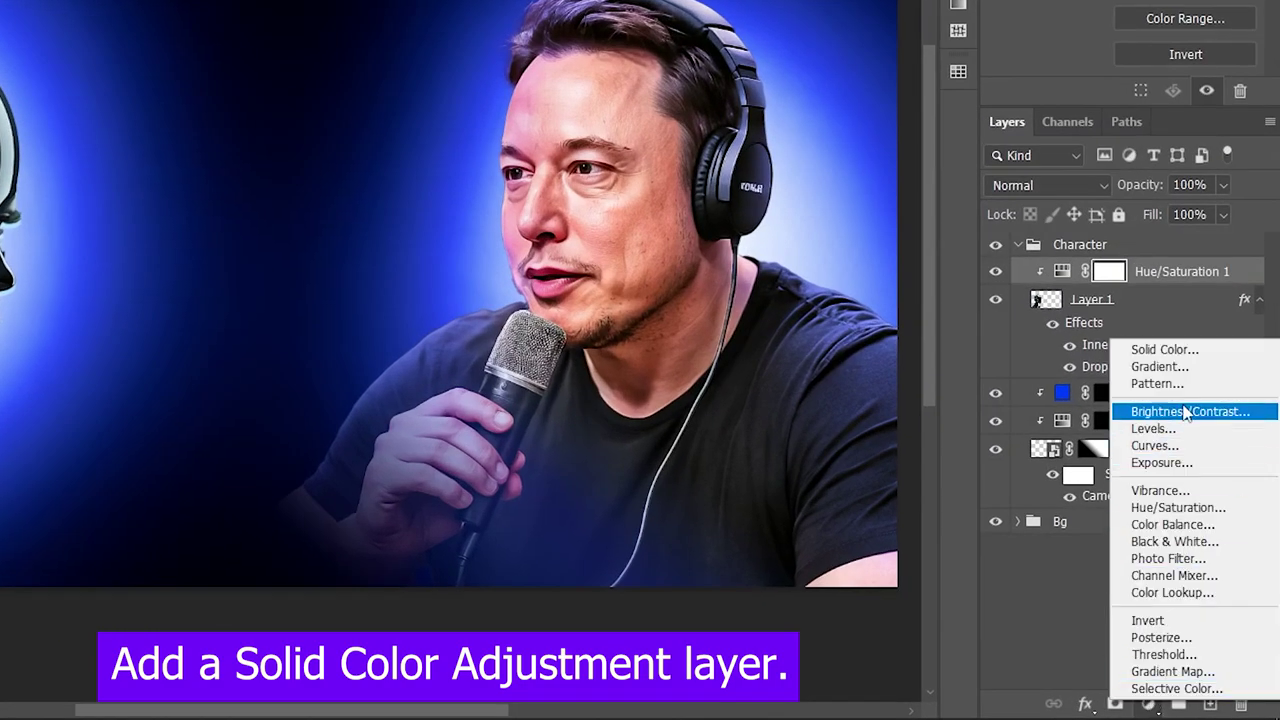
Add a pure red ff0000 Solid Color fill clipped to the robot layer.
left_click(1178, 350)
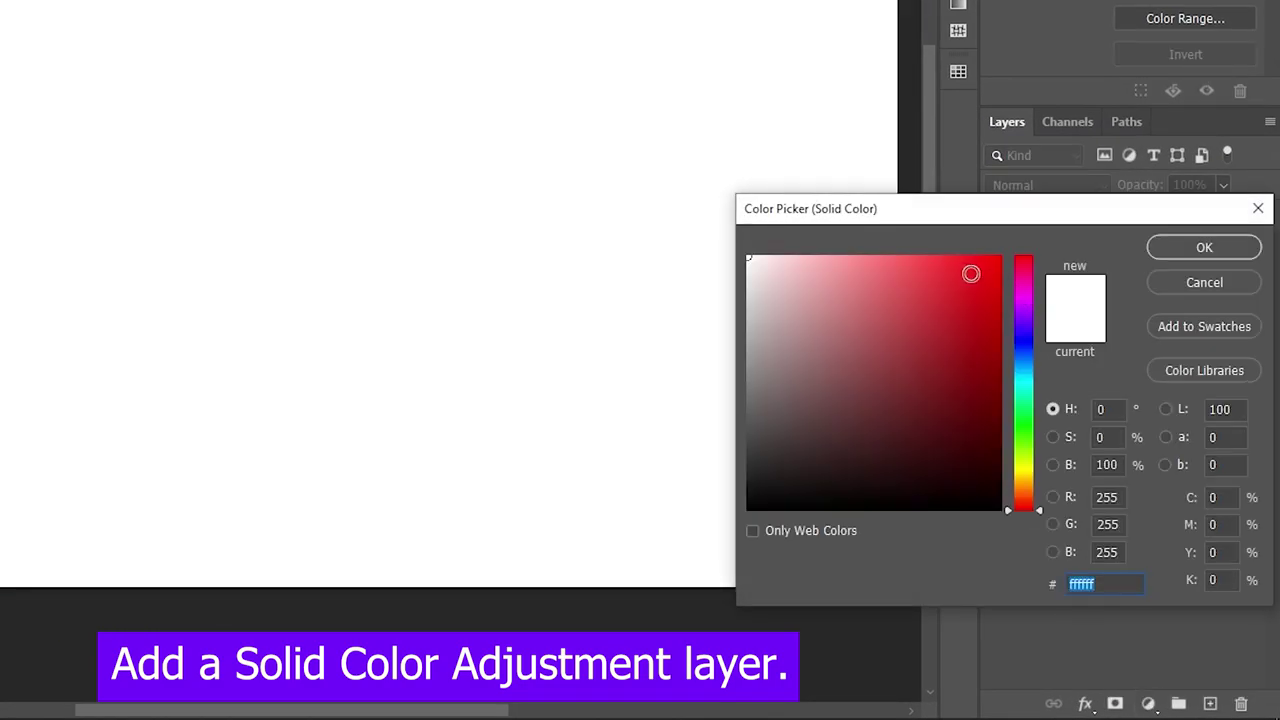
type("ed1c1cff0000")
left_click(1228, 257)
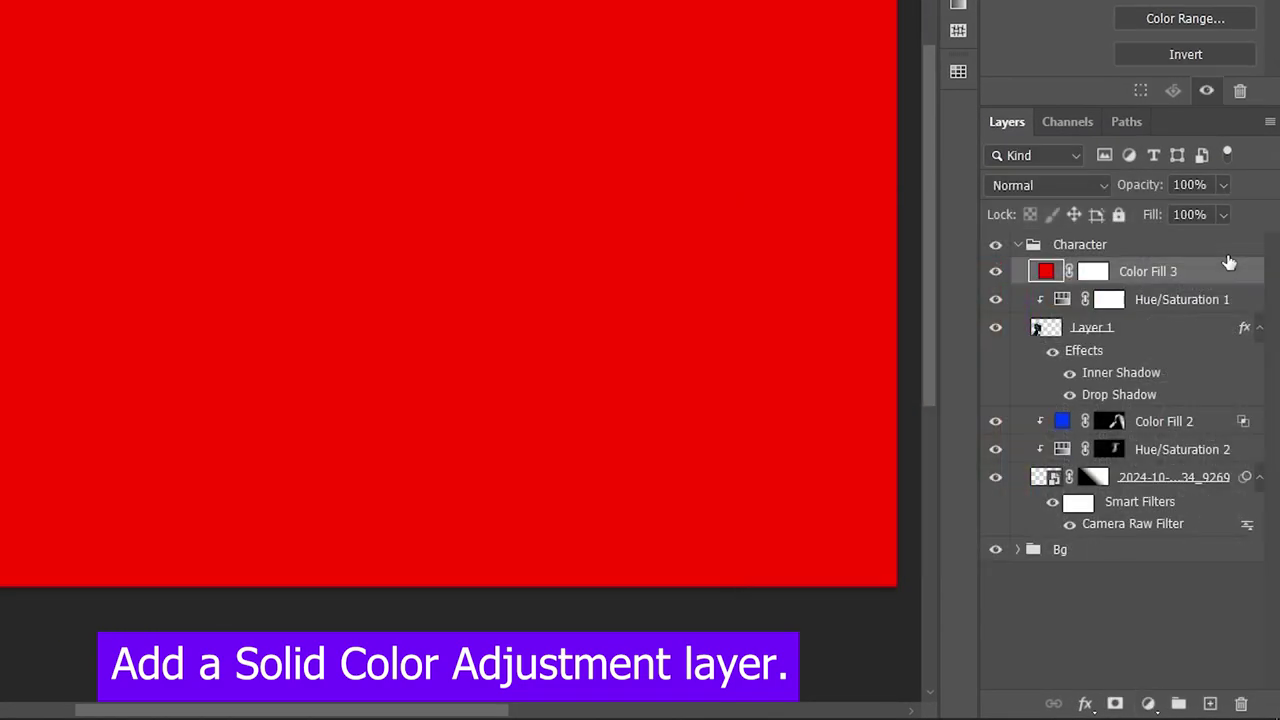
left_click(1168, 279, "alt")
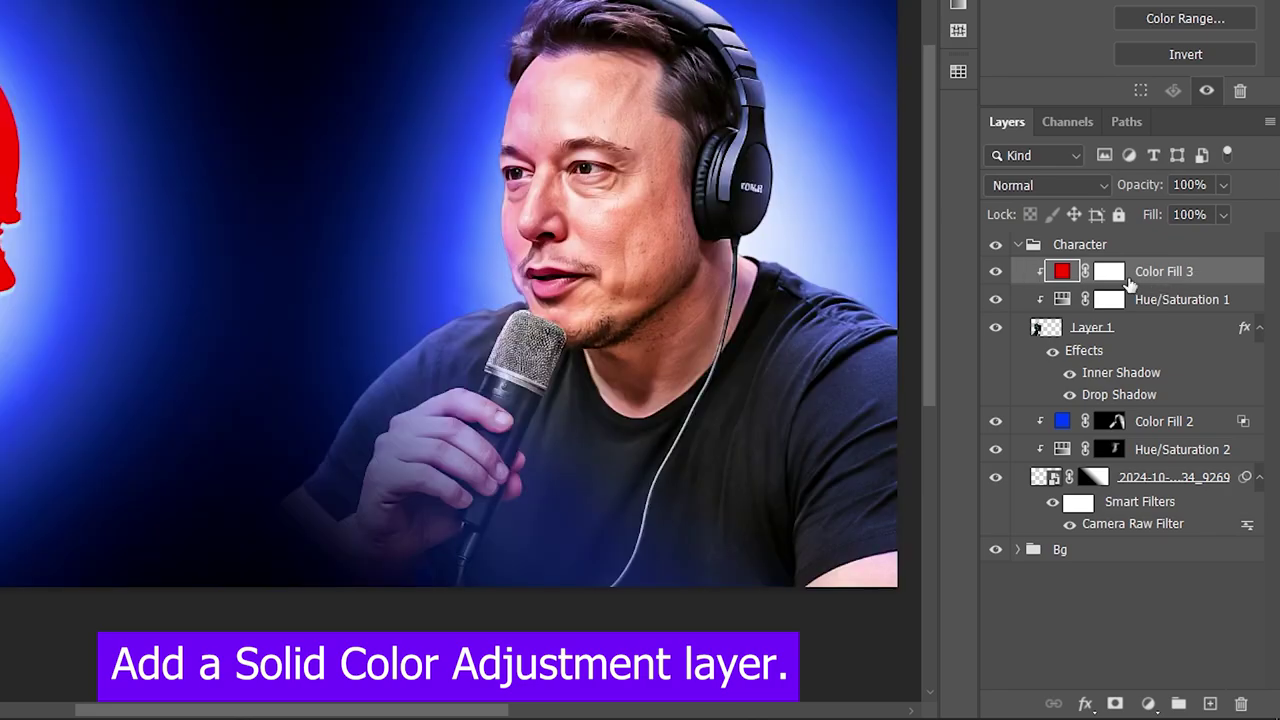
Set Color Fill 3 to Screen and invert its mask to black.
left_click(1118, 363)
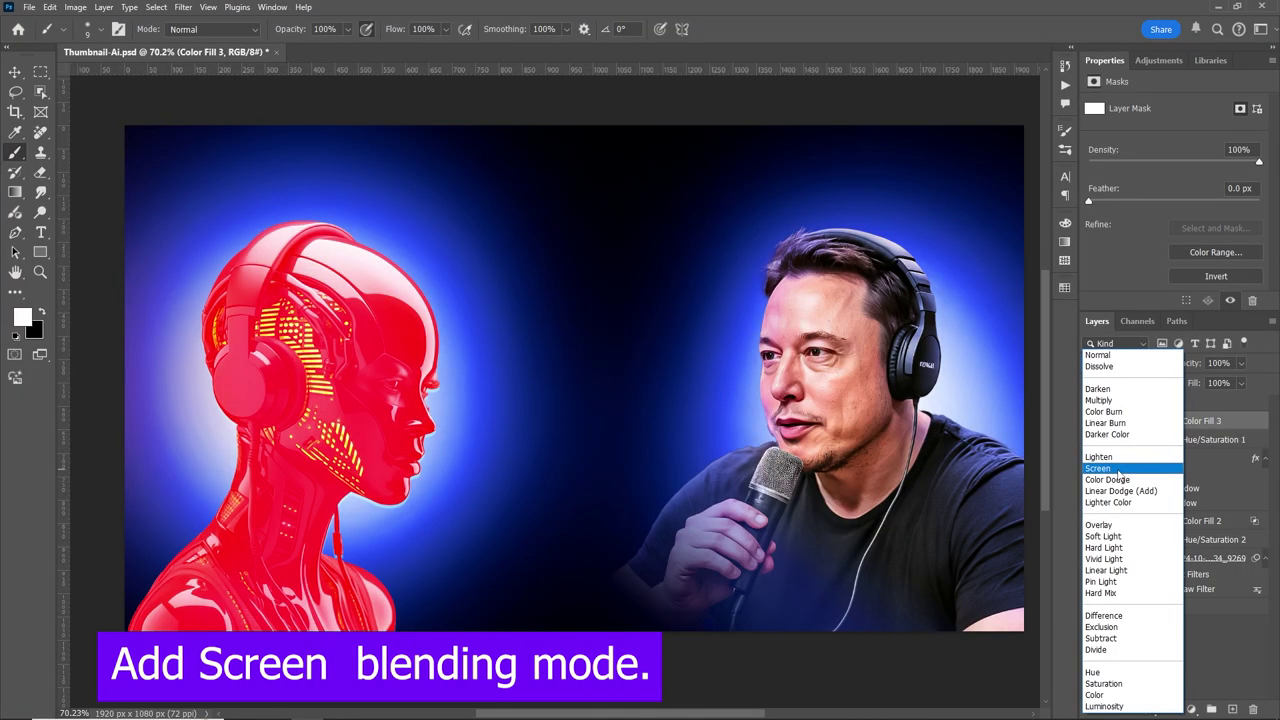
left_click(1117, 470)
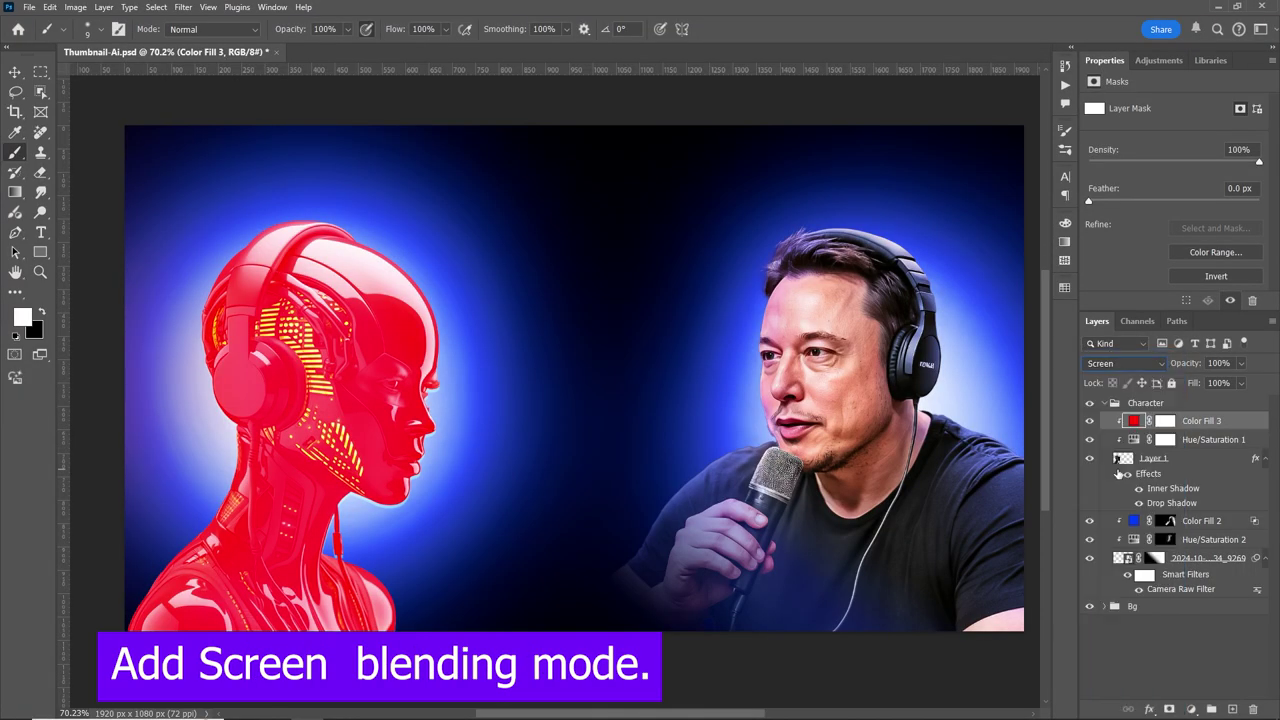
left_click(1166, 424)
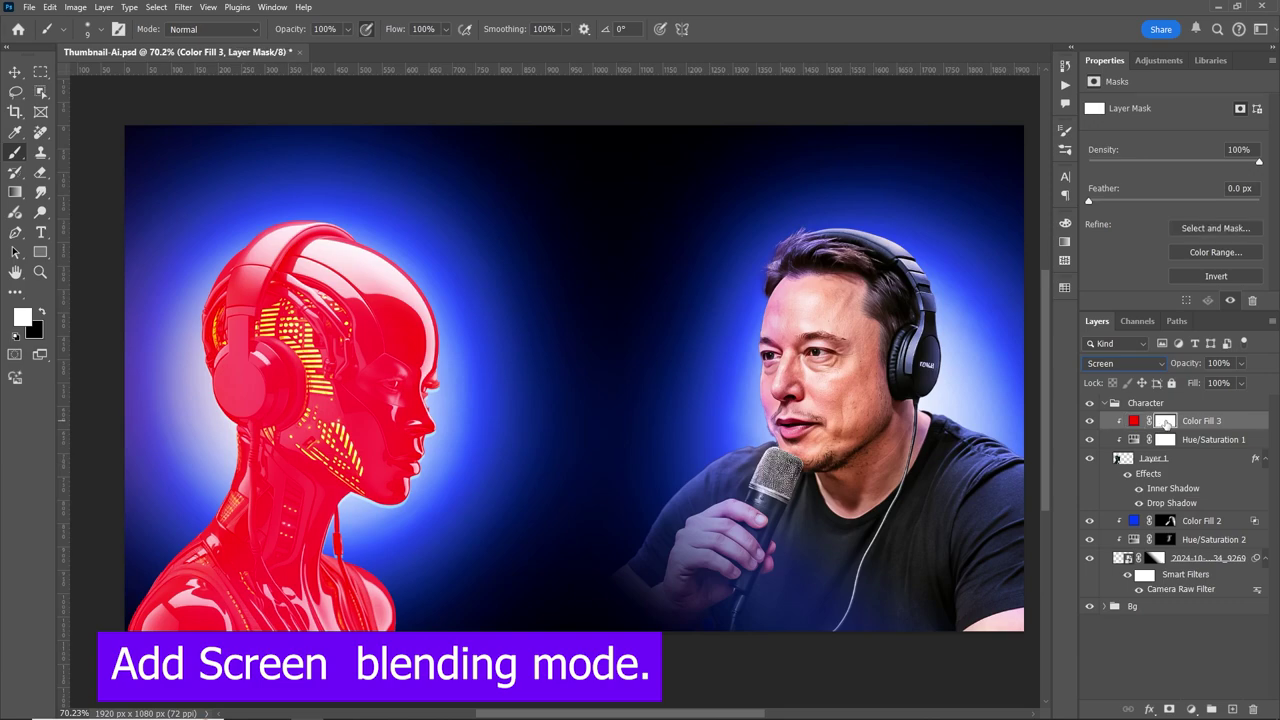
key("ctrl+i")
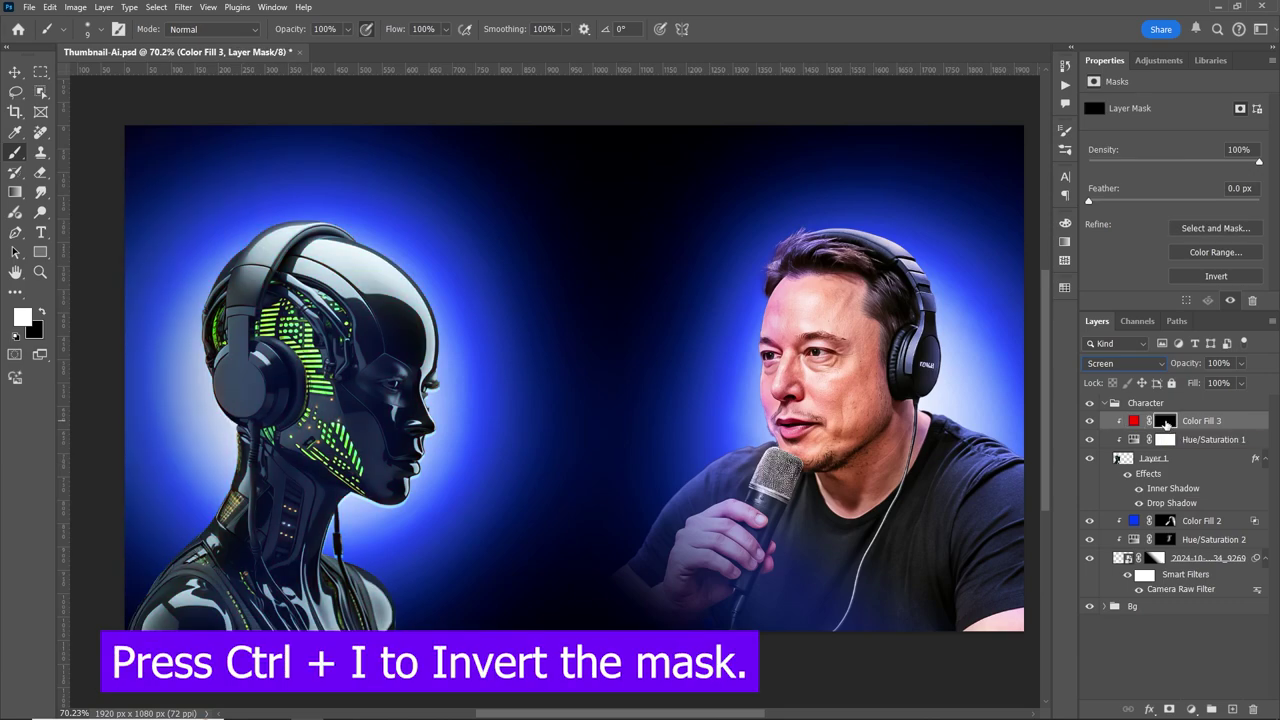
Zoom in and paint white over the robot's first eye to reveal the red.
key("z")
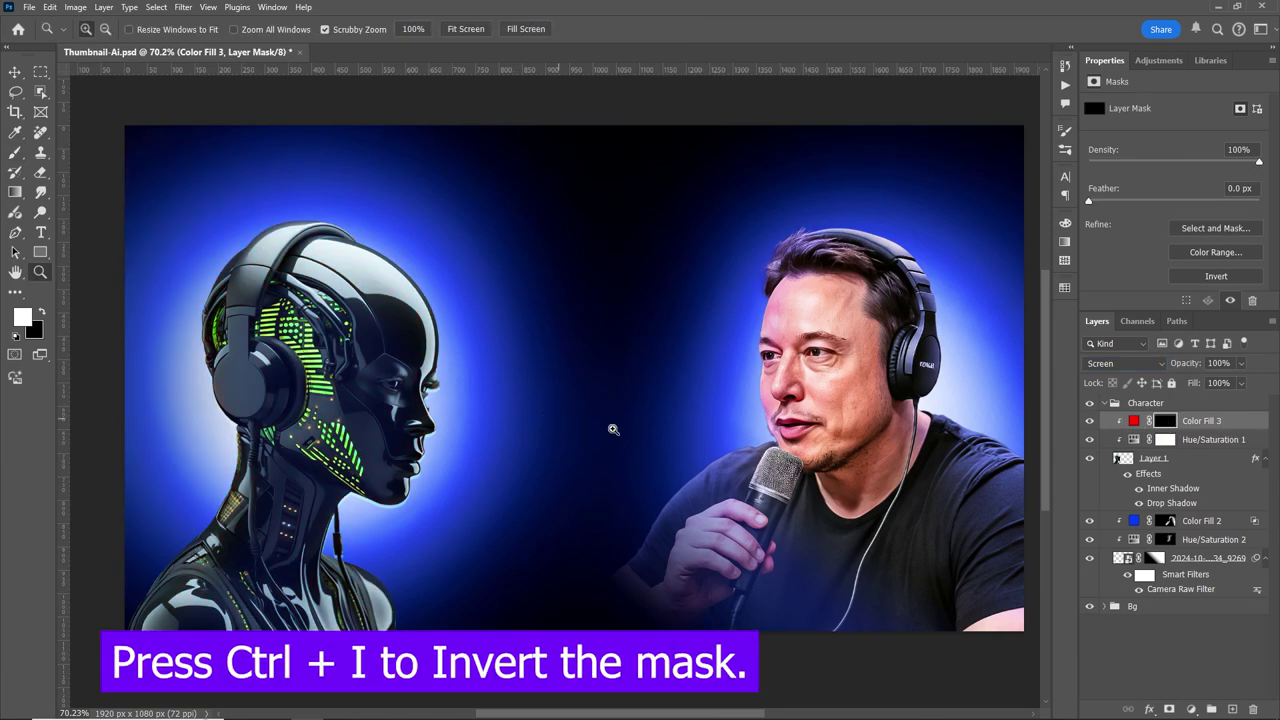
left_click_drag(381, 383, 529, 401)
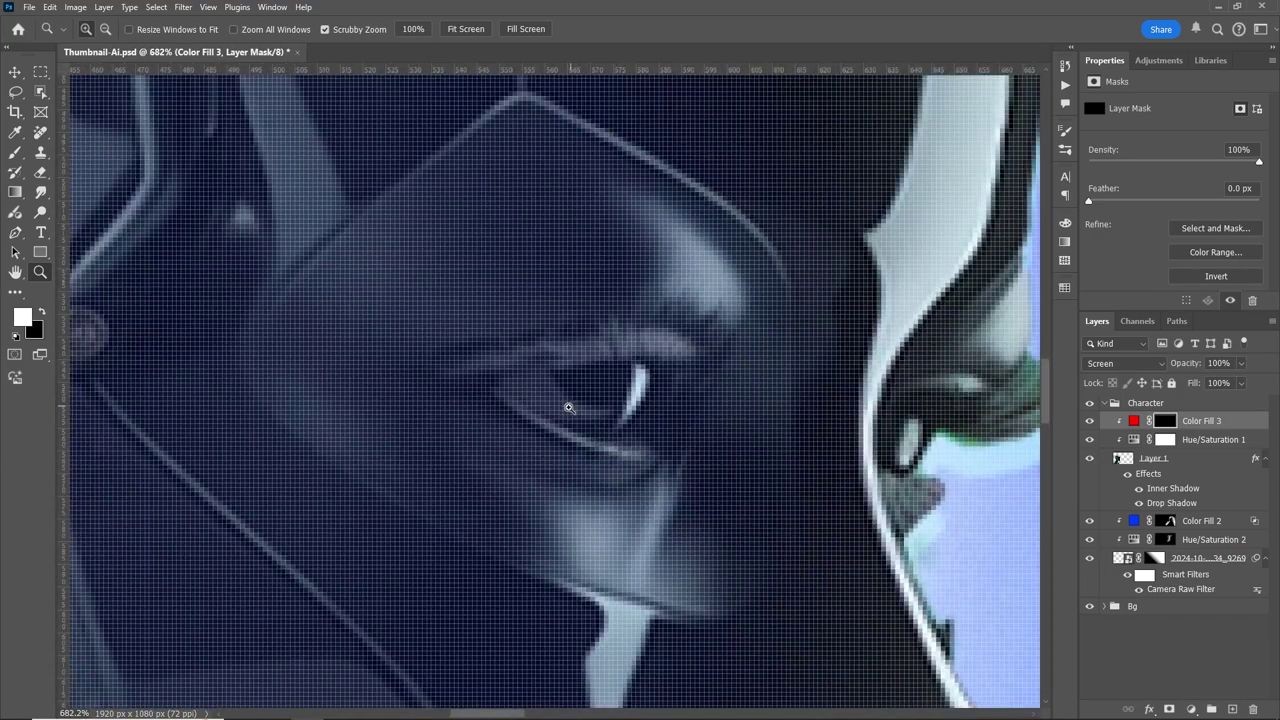
left_click_drag(568, 407, 545, 413)
key("b")
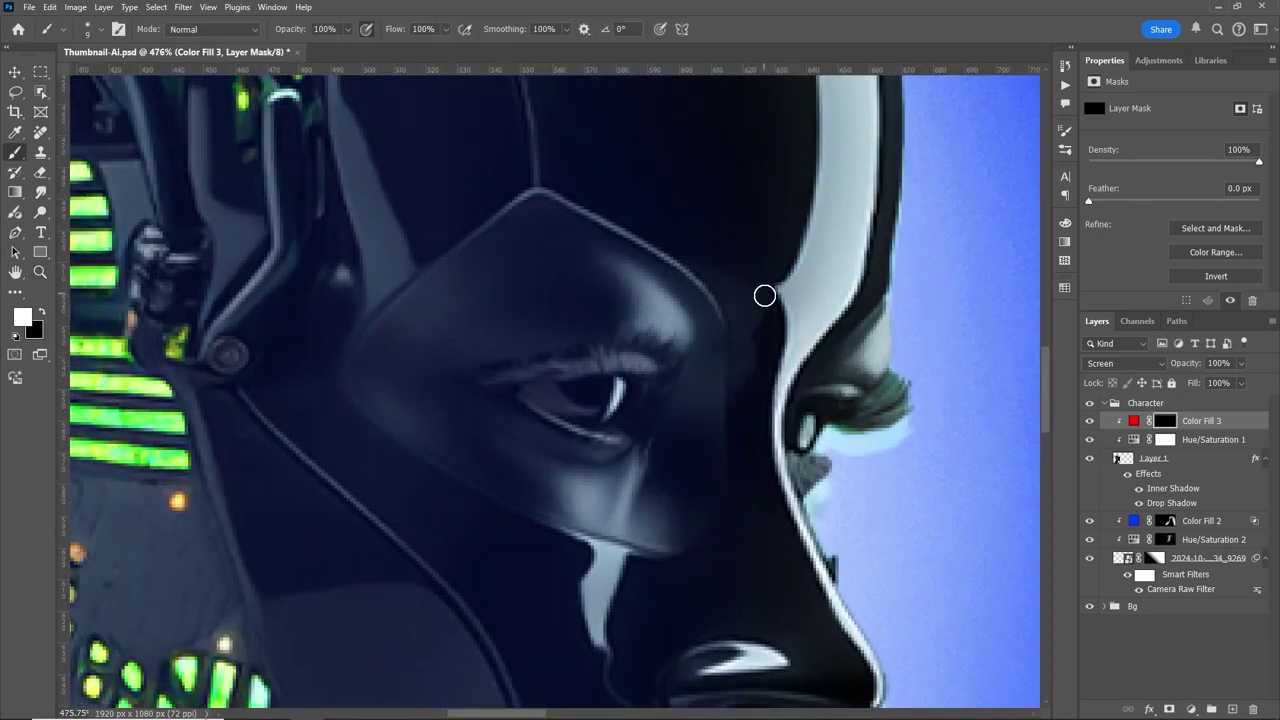
key("bracketleft")
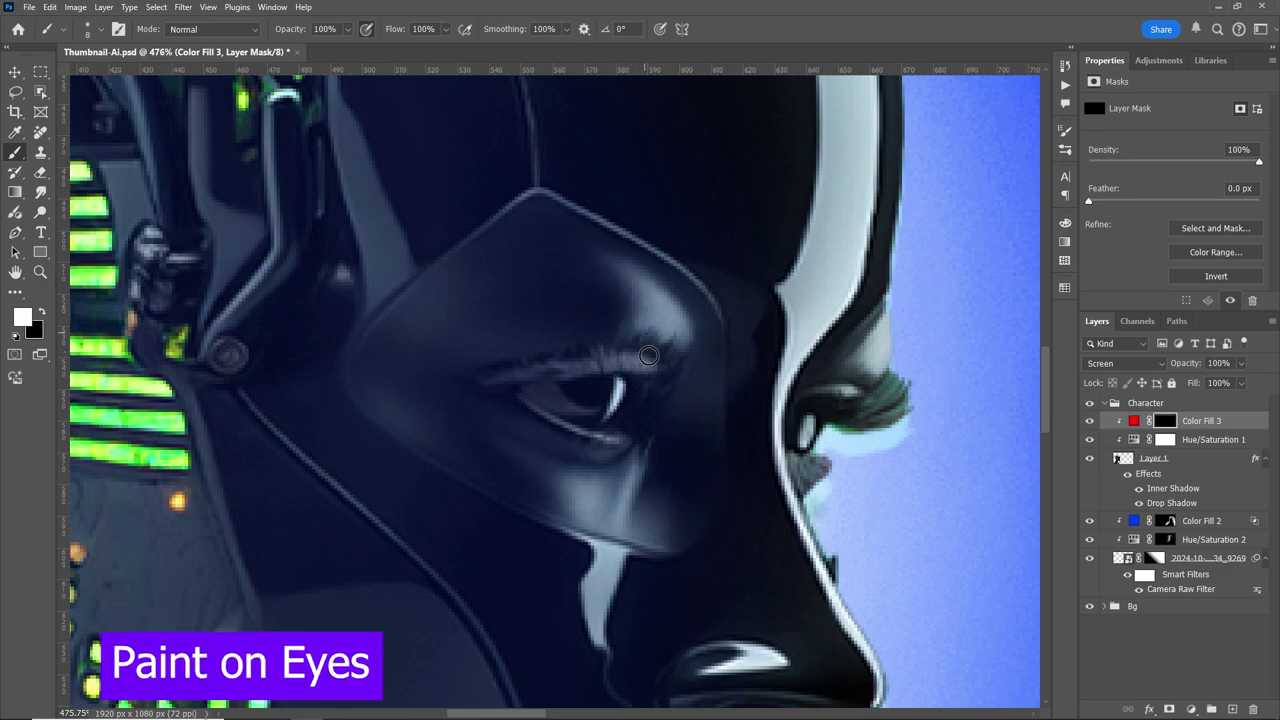
mouse_move(566, 389)
left_mouse_down()
mouse_move(600, 423)
mouse_move(539, 396)
left_mouse_up()
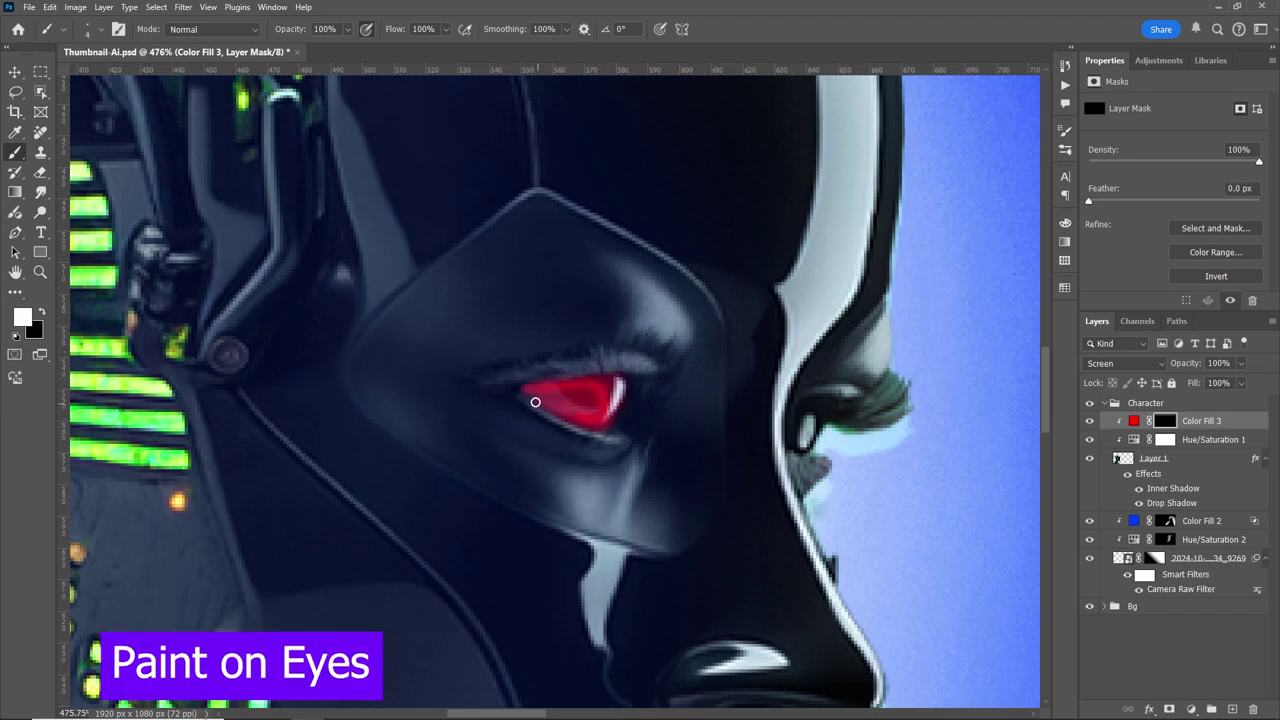
Paint red onto the robot's second eye and zoom out to view the whole robot.
scroll(820, 440, "up", 3)
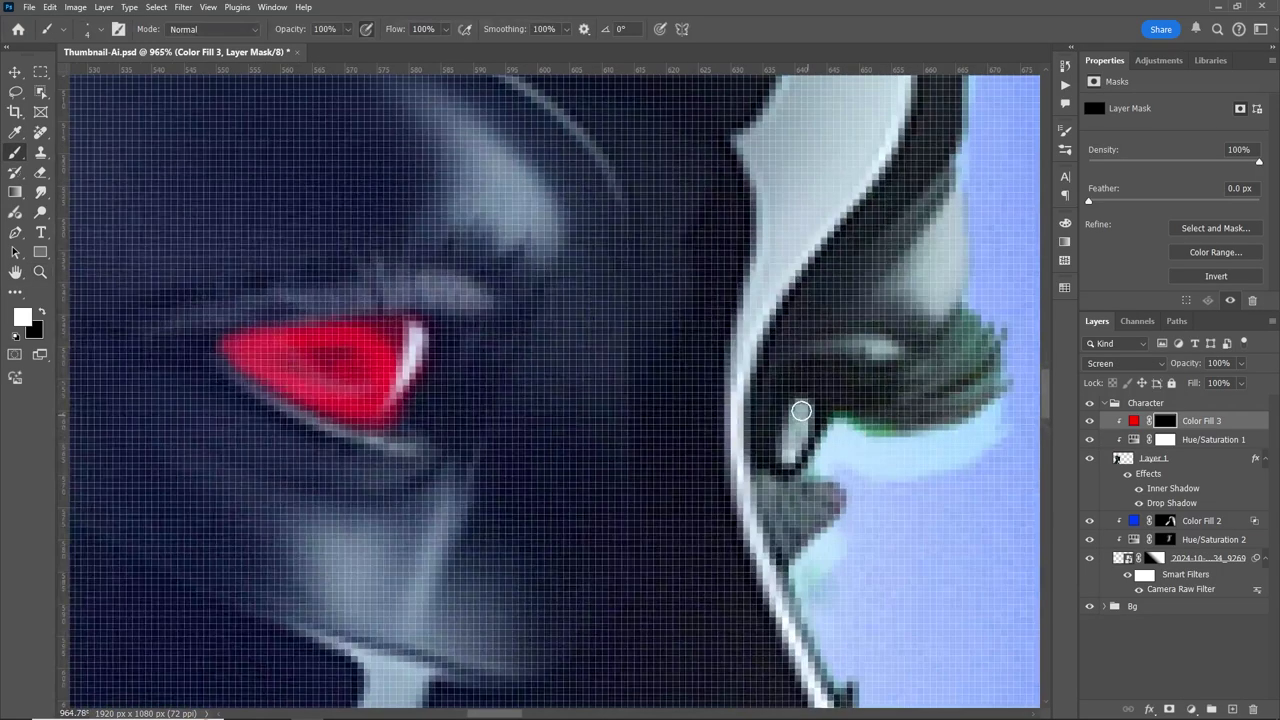
left_click_drag(792, 405, 772, 468)
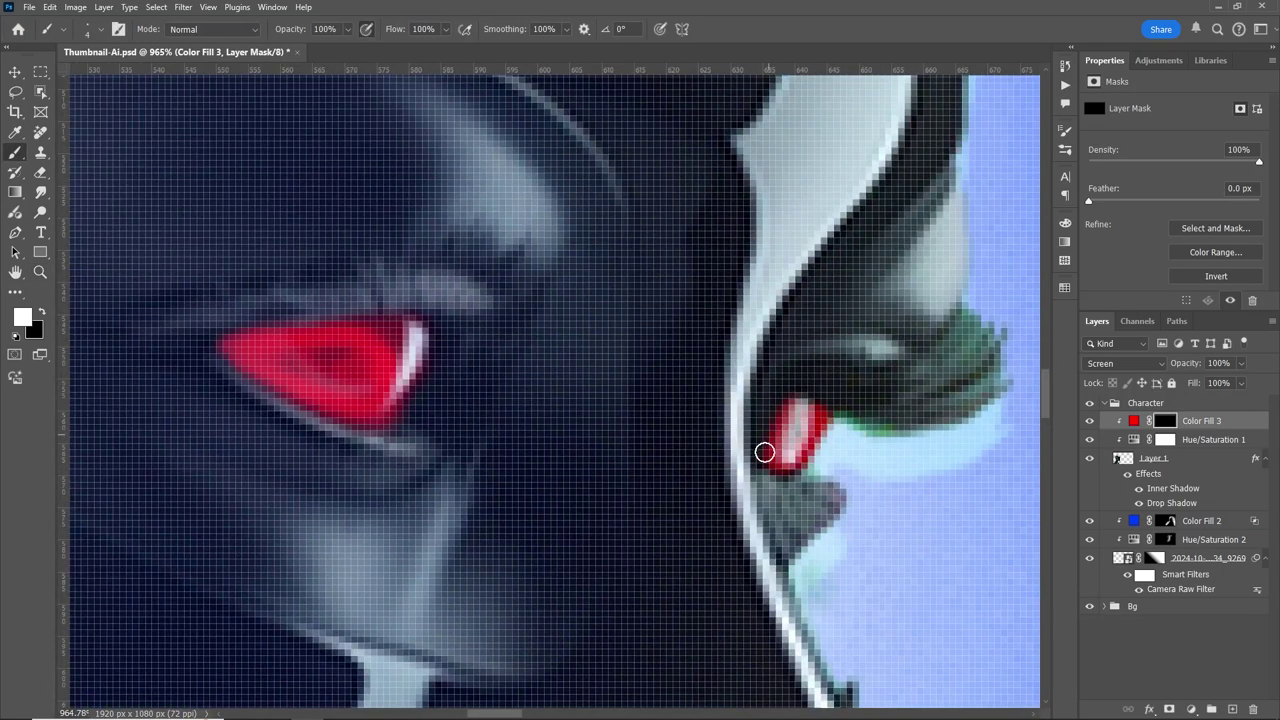
scroll(764, 453, "down", 5)
scroll(748, 421, "up", 4)
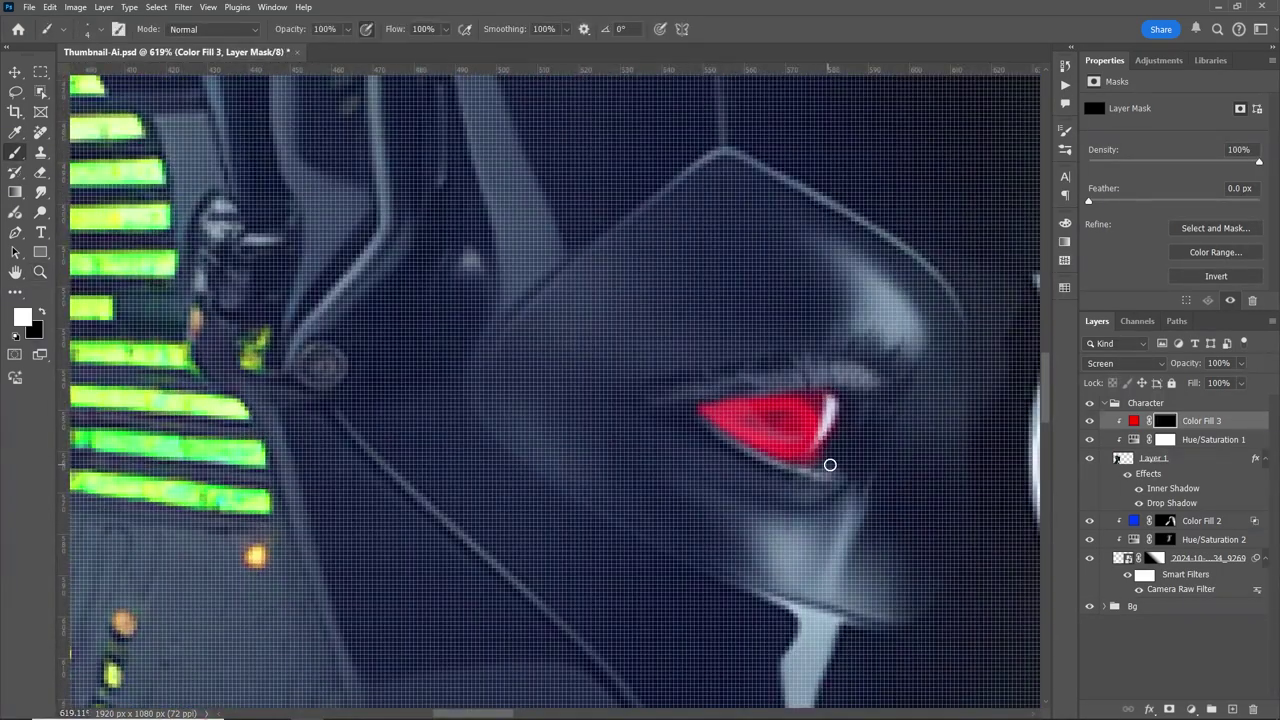
key("z")
scroll(813, 457, "down", 10)
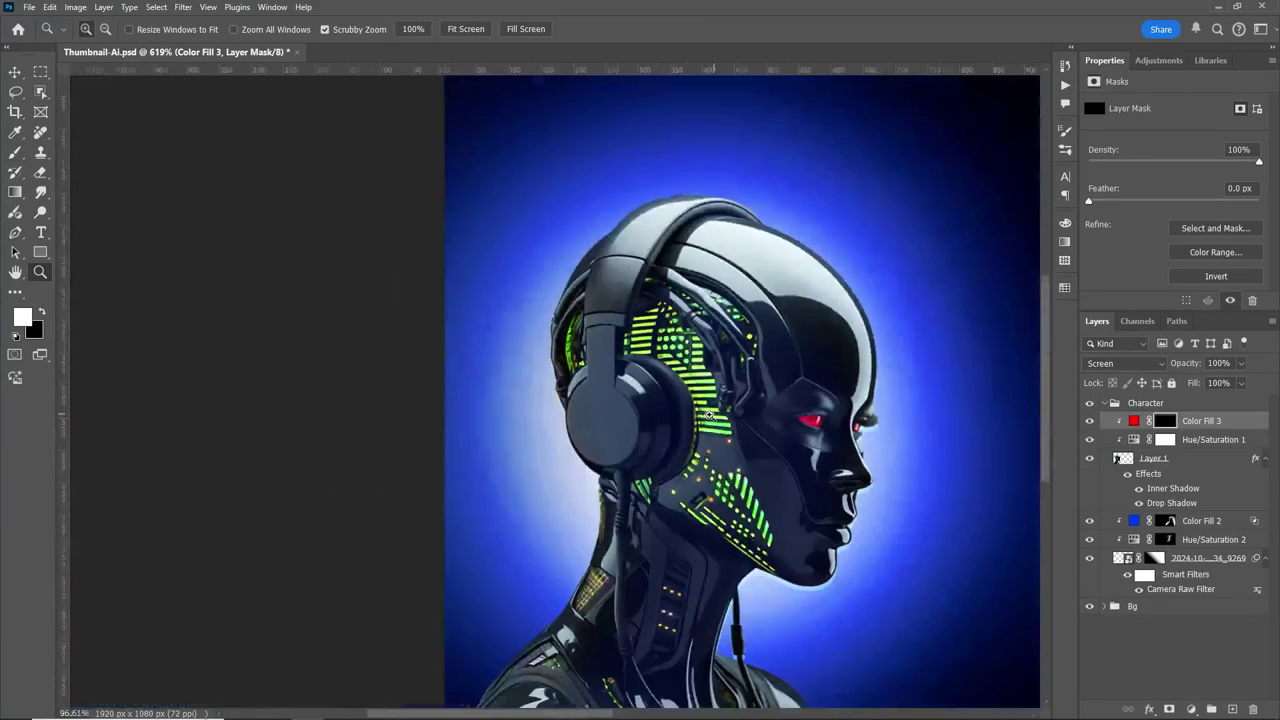
scroll(701, 318, "up", 4)
Draw a curved Pen path along the inner edge of the robot's helmet.
scroll(701, 318, "up", 5)
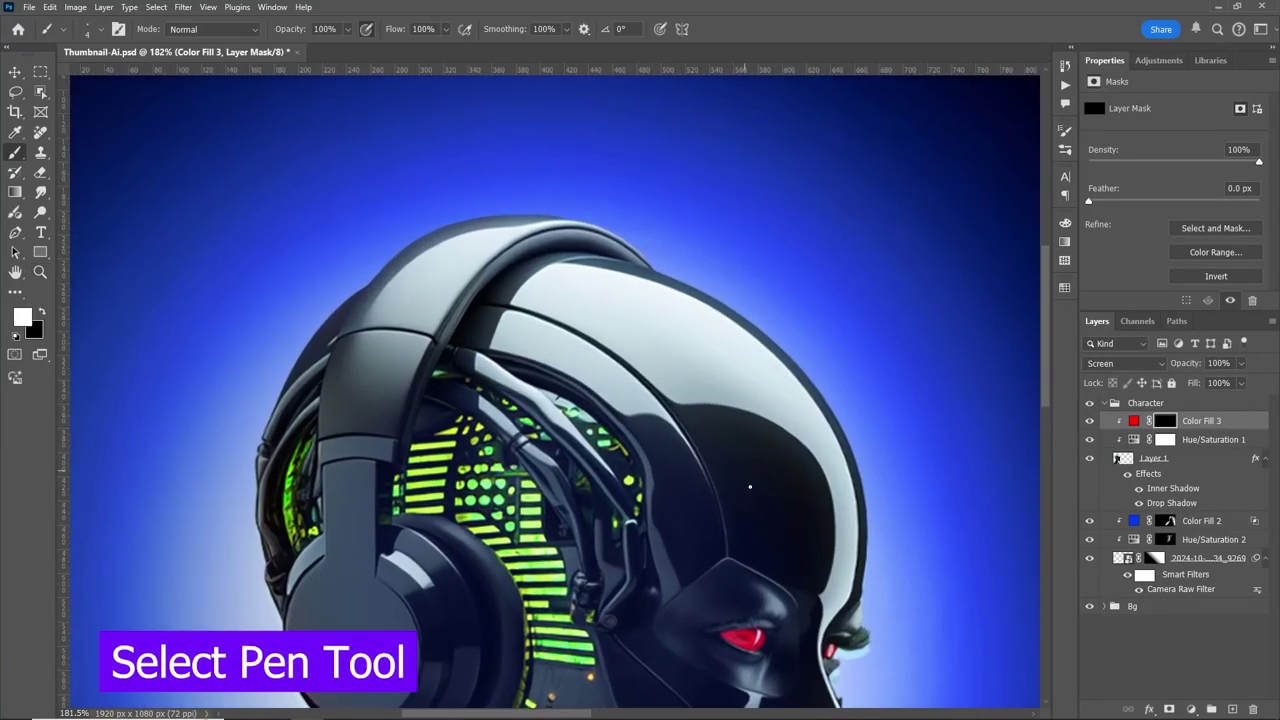
key("b")
left_click(15, 232)
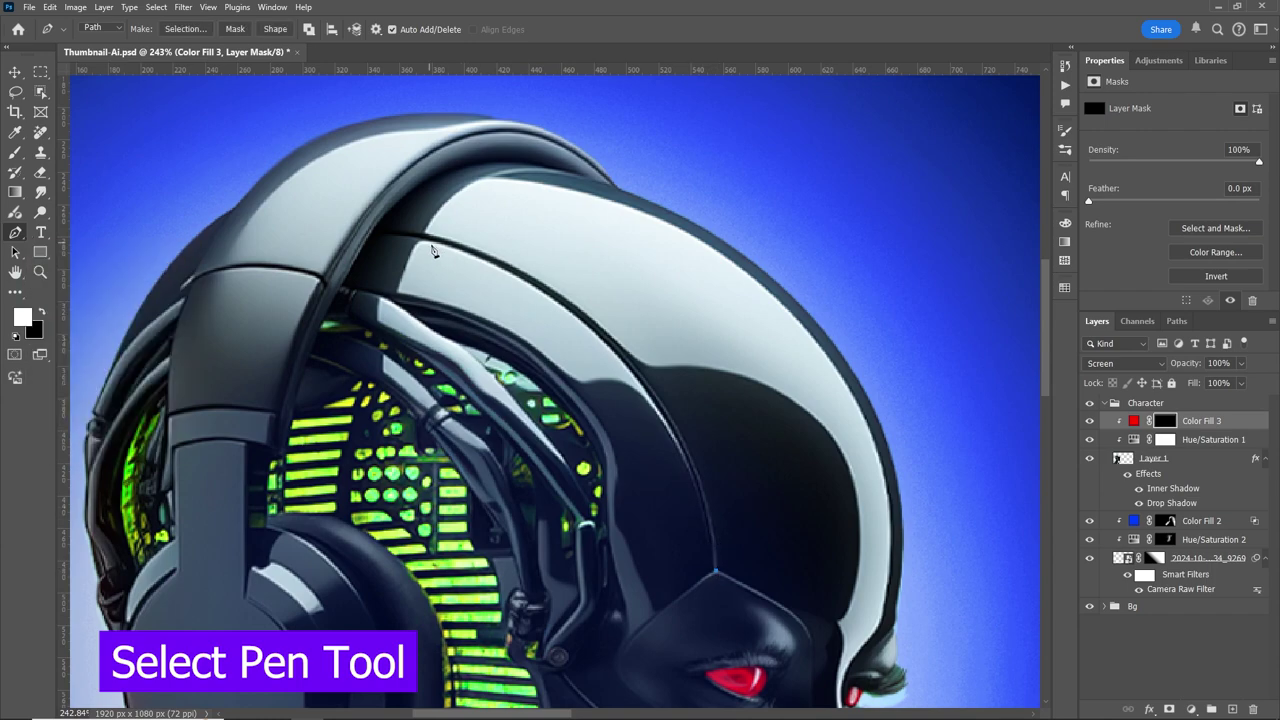
mouse_move(376, 231)
left_mouse_down()
mouse_move(559, 231)
mouse_move(697, 277)
left_mouse_up()
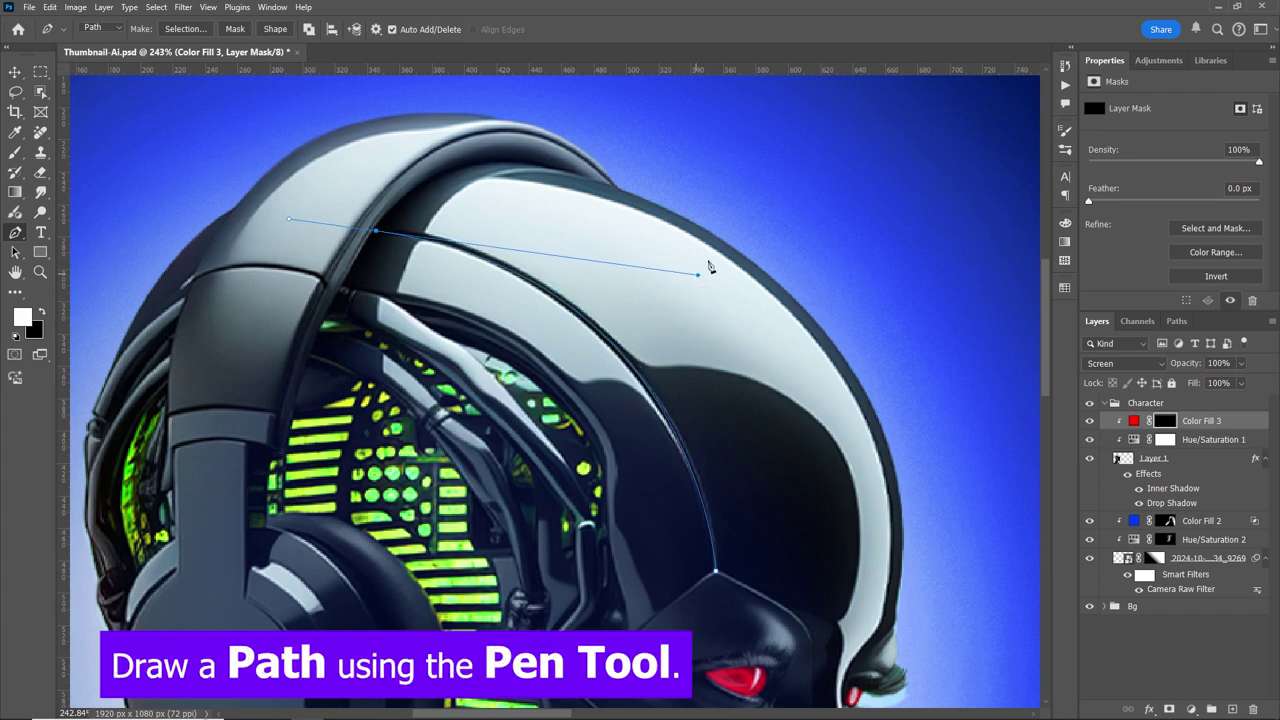
left_click_drag(377, 235, 377, 228)
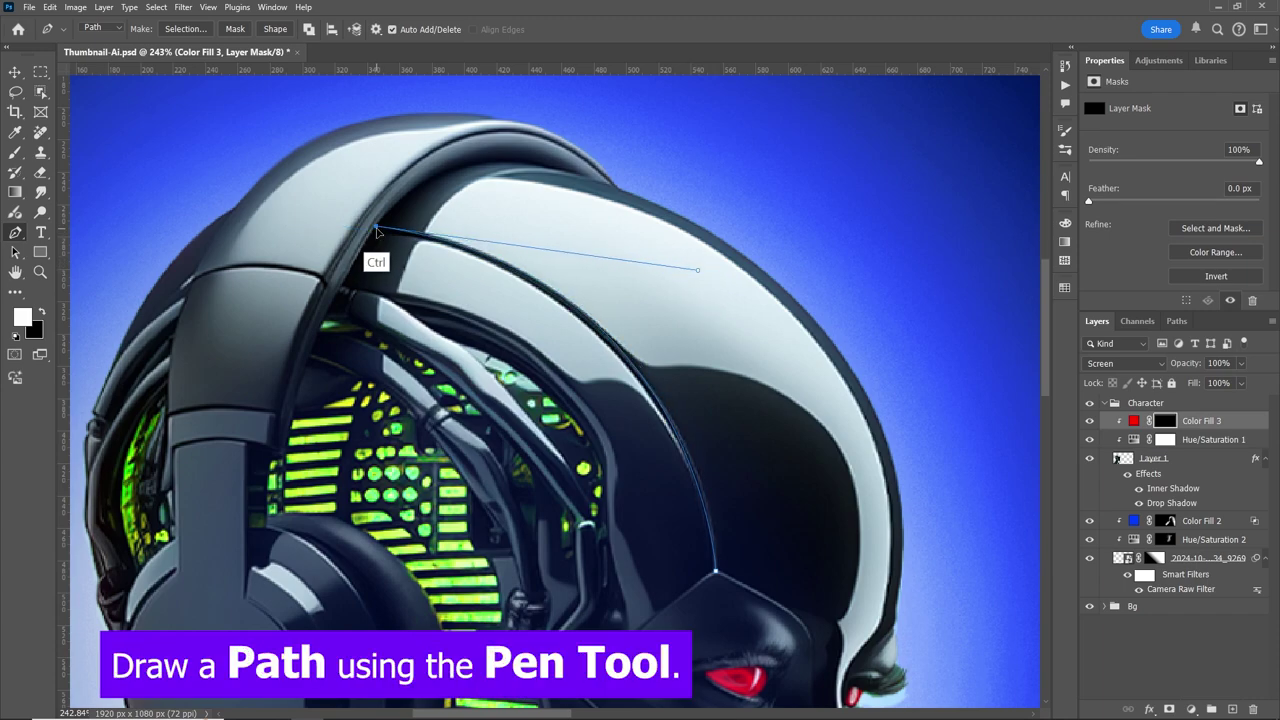
left_click_drag(699, 272, 697, 281)
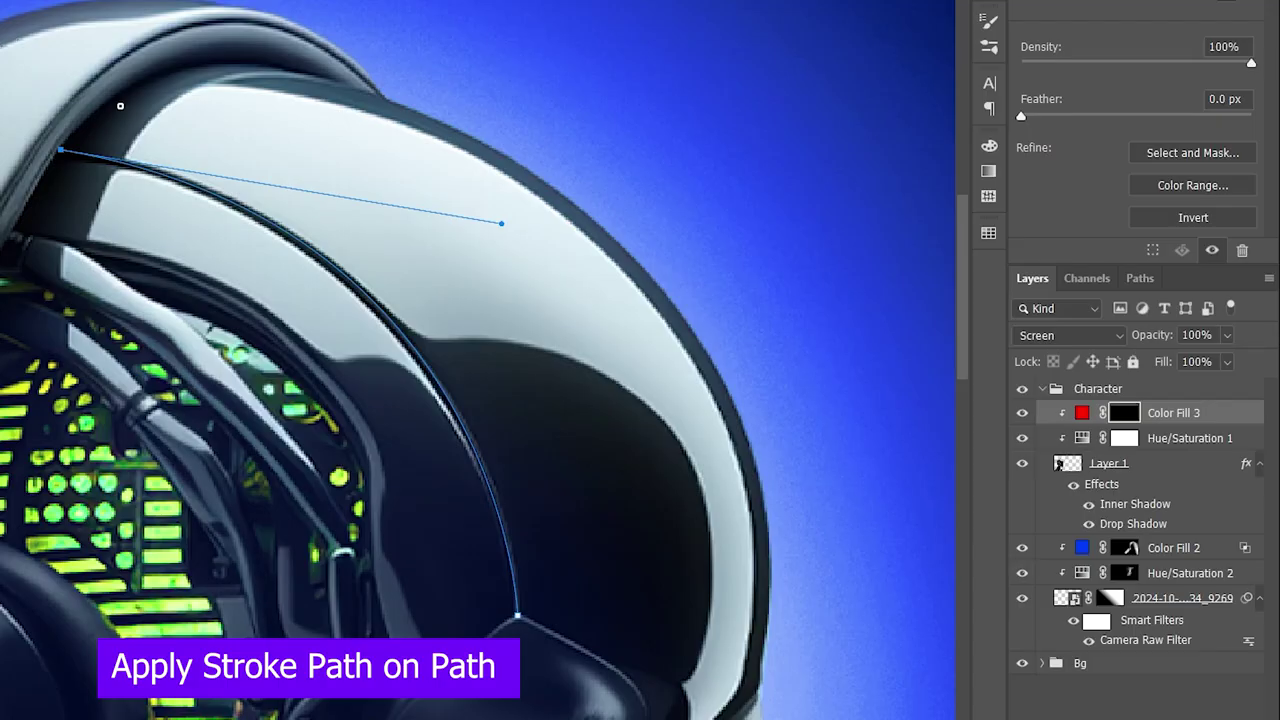
Stroke the Work Path with the red brush to reveal a thin line along the helmet.
left_click(1140, 279)
right_click(1163, 308)
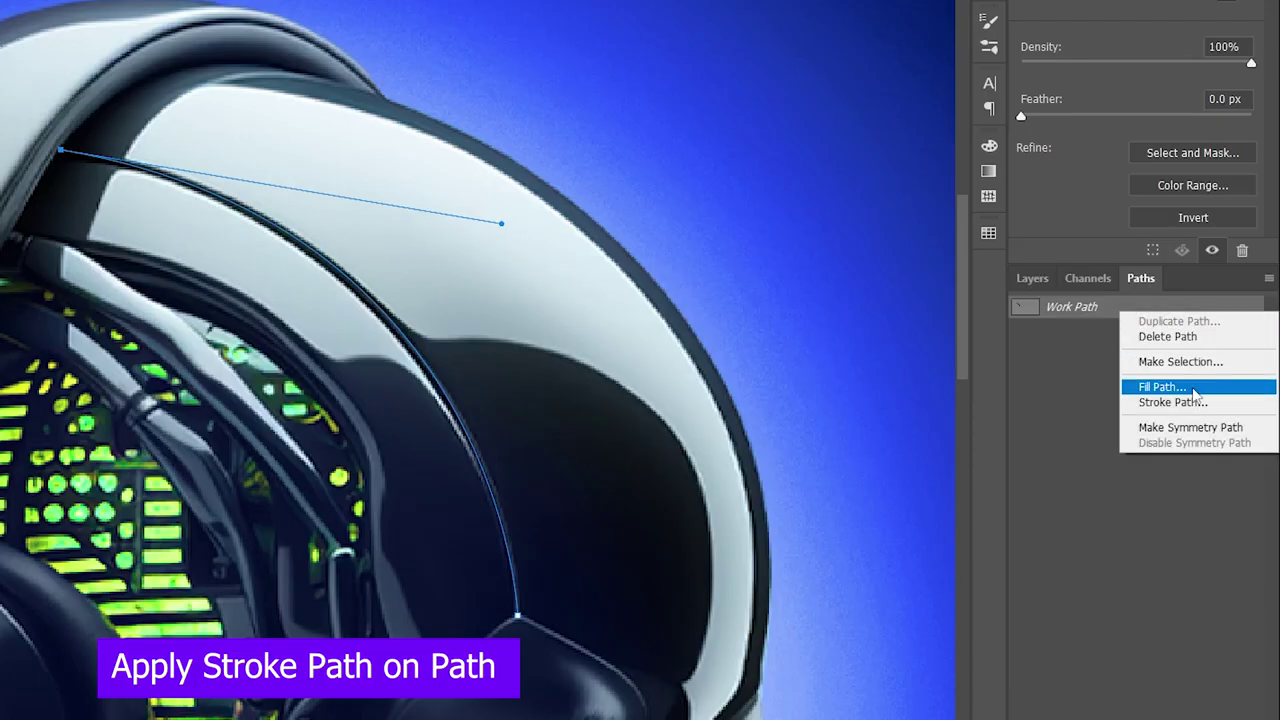
left_click(1175, 402)
left_click(527, 153)
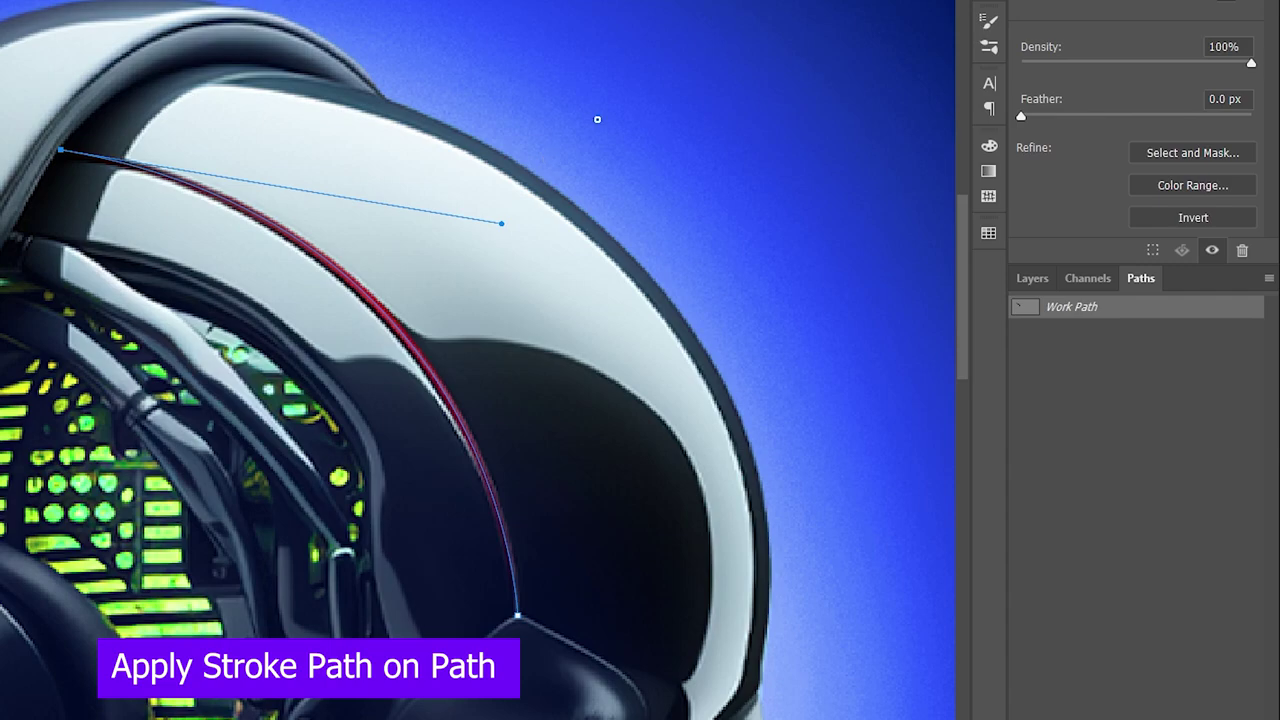
left_click_drag(501, 223, 497, 229)
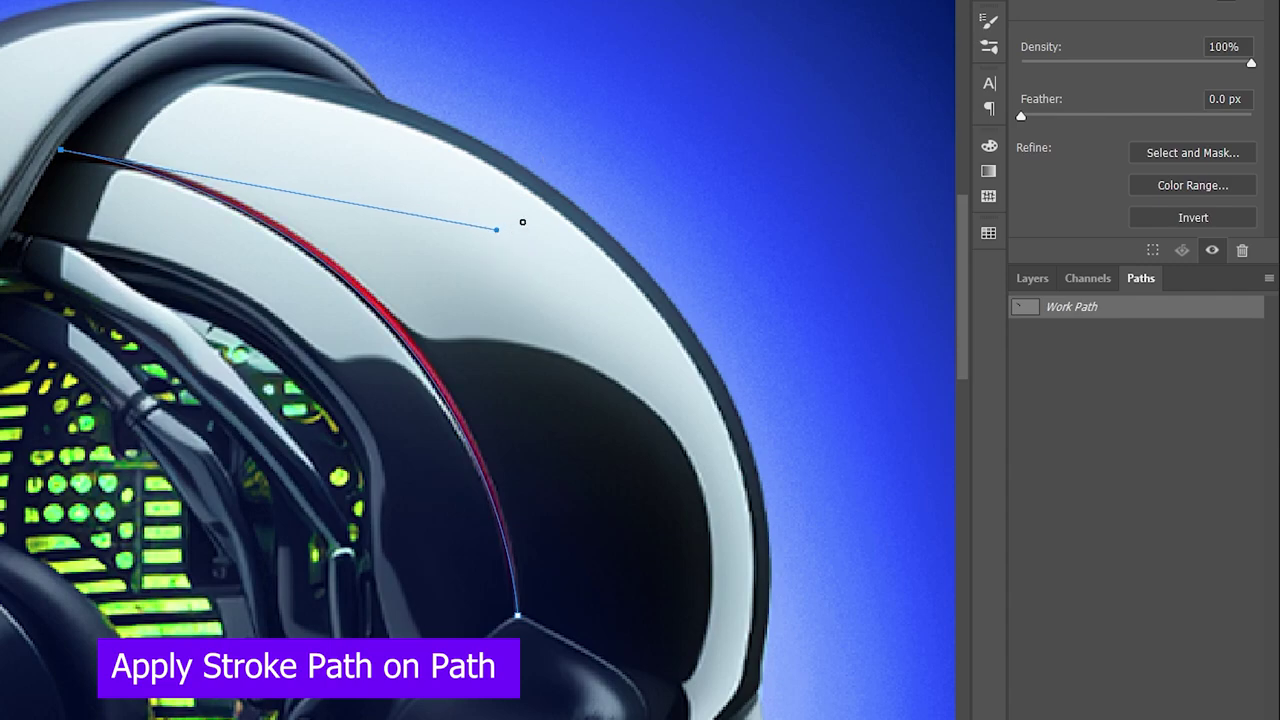
Zoom in on the robot head and add a curved path along the helmet's red edge.
key("z")
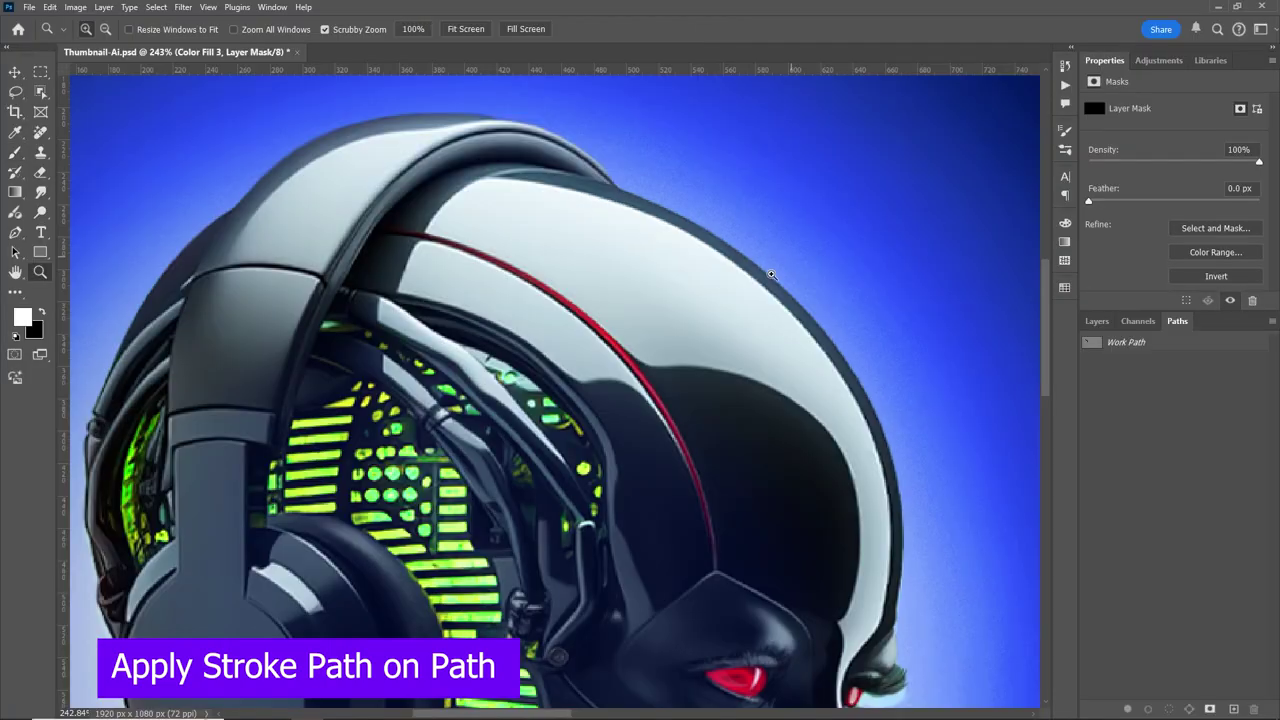
left_click_drag(660, 341, 600, 341)
mouse_move(820, 331)
left_mouse_down()
mouse_move(879, 330)
mouse_move(853, 334)
mouse_move(870, 337)
left_mouse_up()
key("p")
left_click_drag(688, 207, 764, 233)
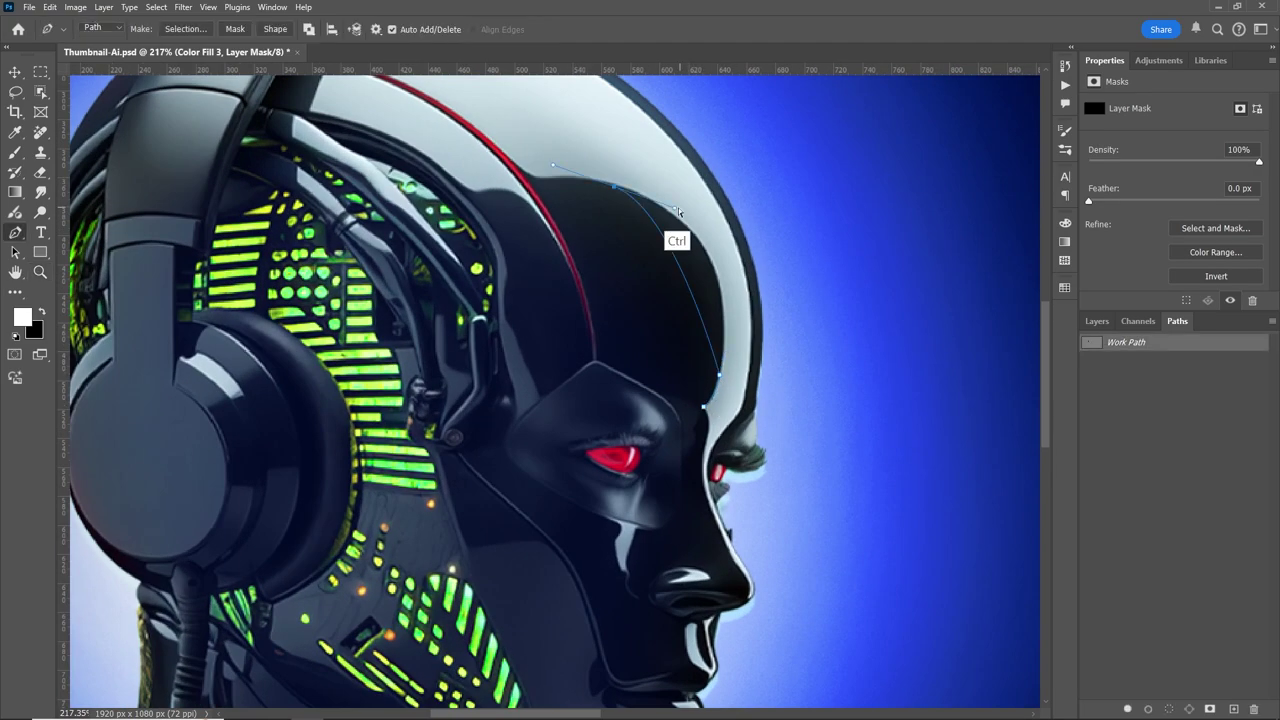
key("Return")
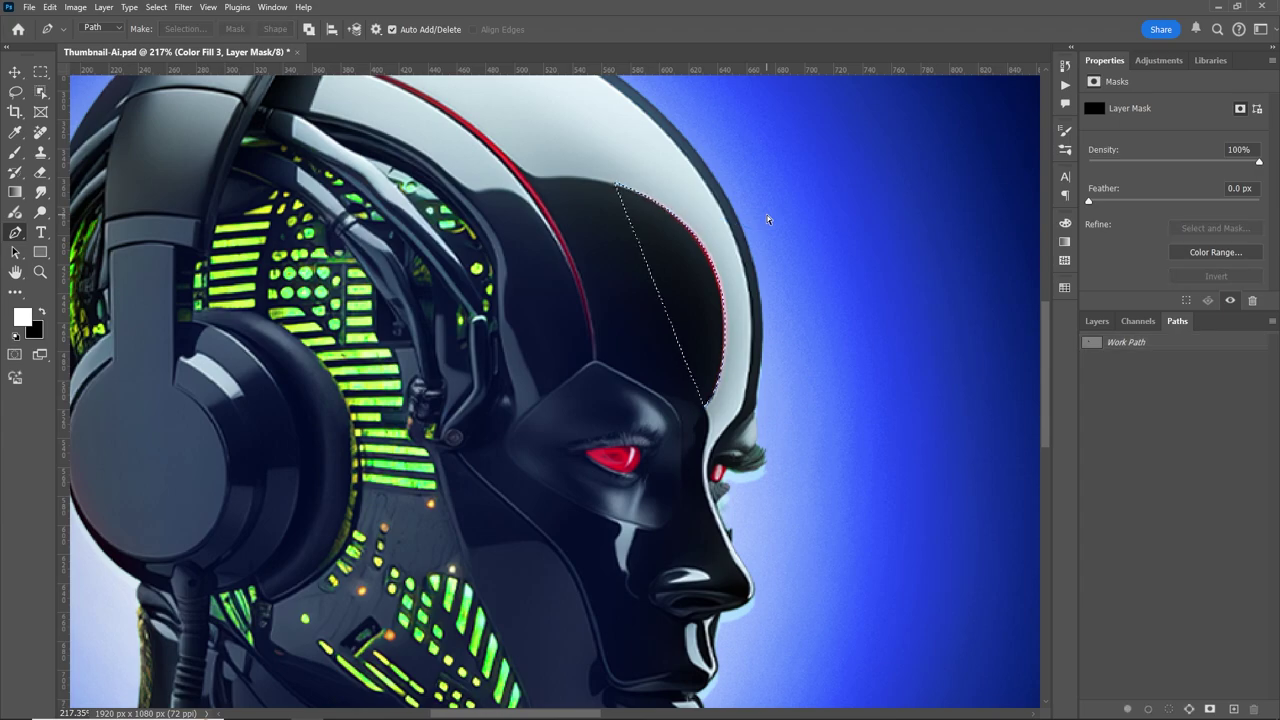
Trace the headphone edge with a Pen path and stroke it in red.
left_click_drag(829, 314, 476, 225)
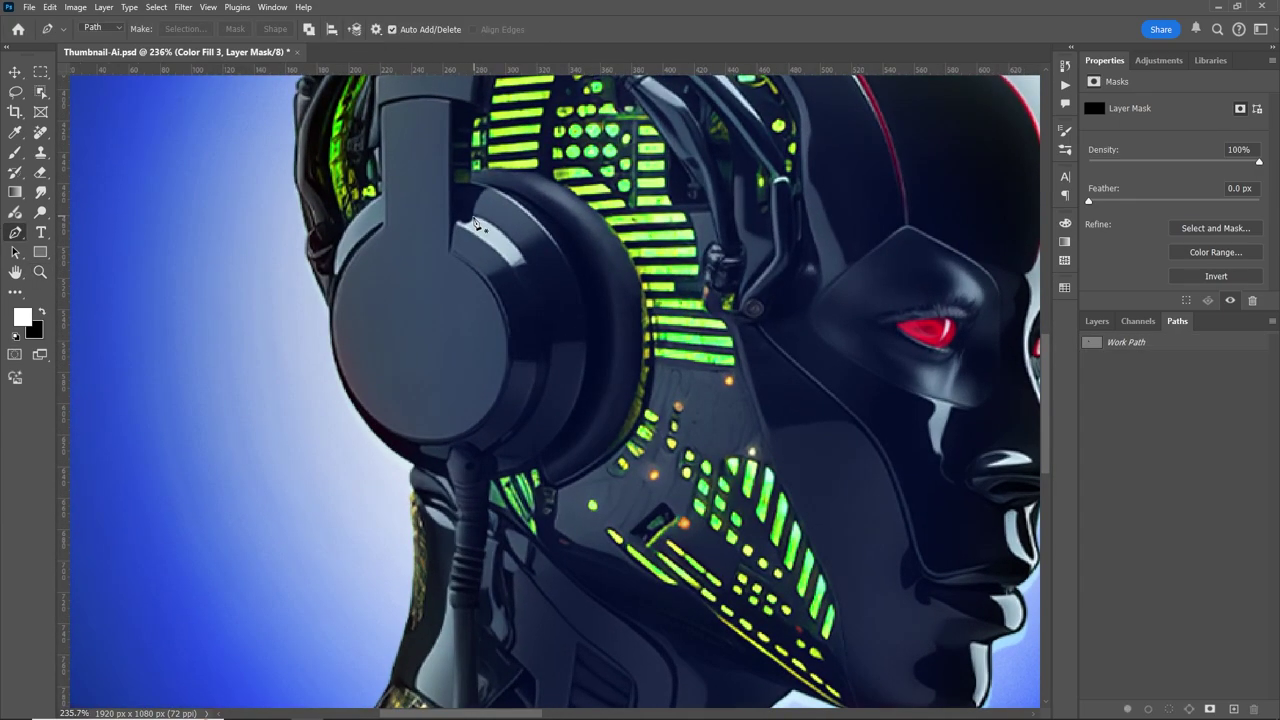
left_click(472, 215)
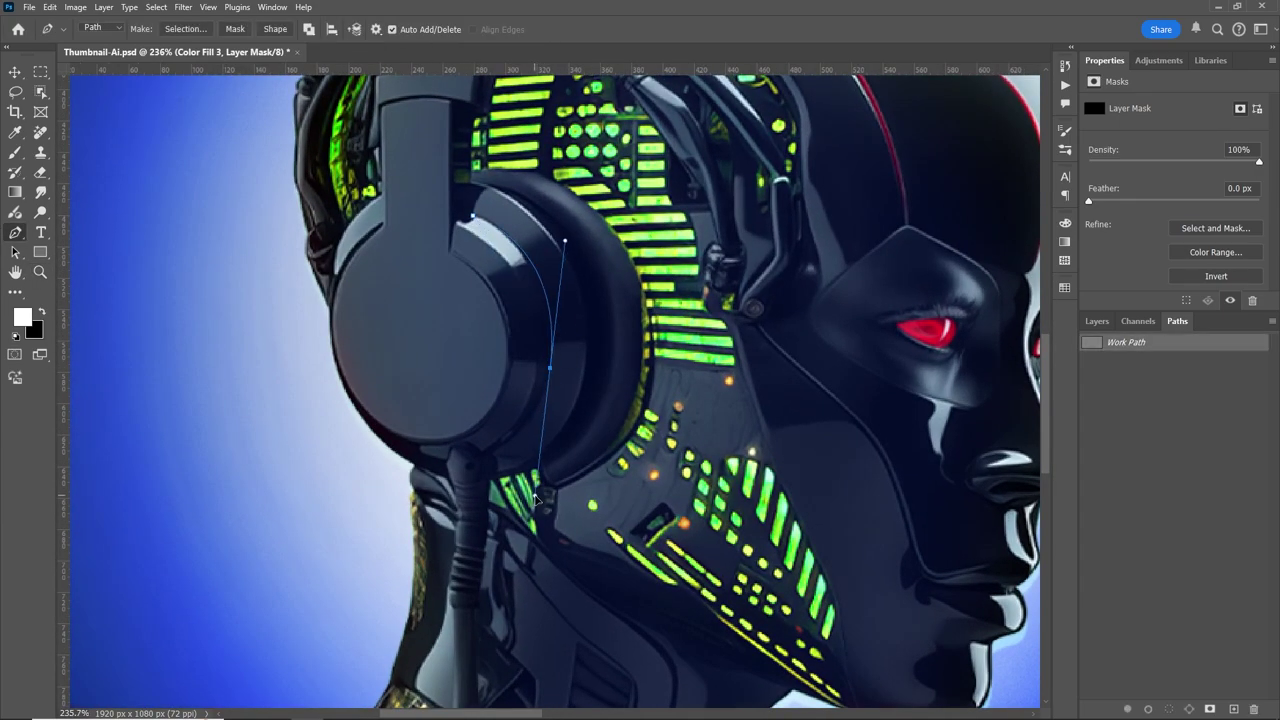
left_click_drag(550, 368, 546, 417)
left_click(493, 453)
right_click(1150, 343)
left_click(1200, 420)
left_click(718, 228)
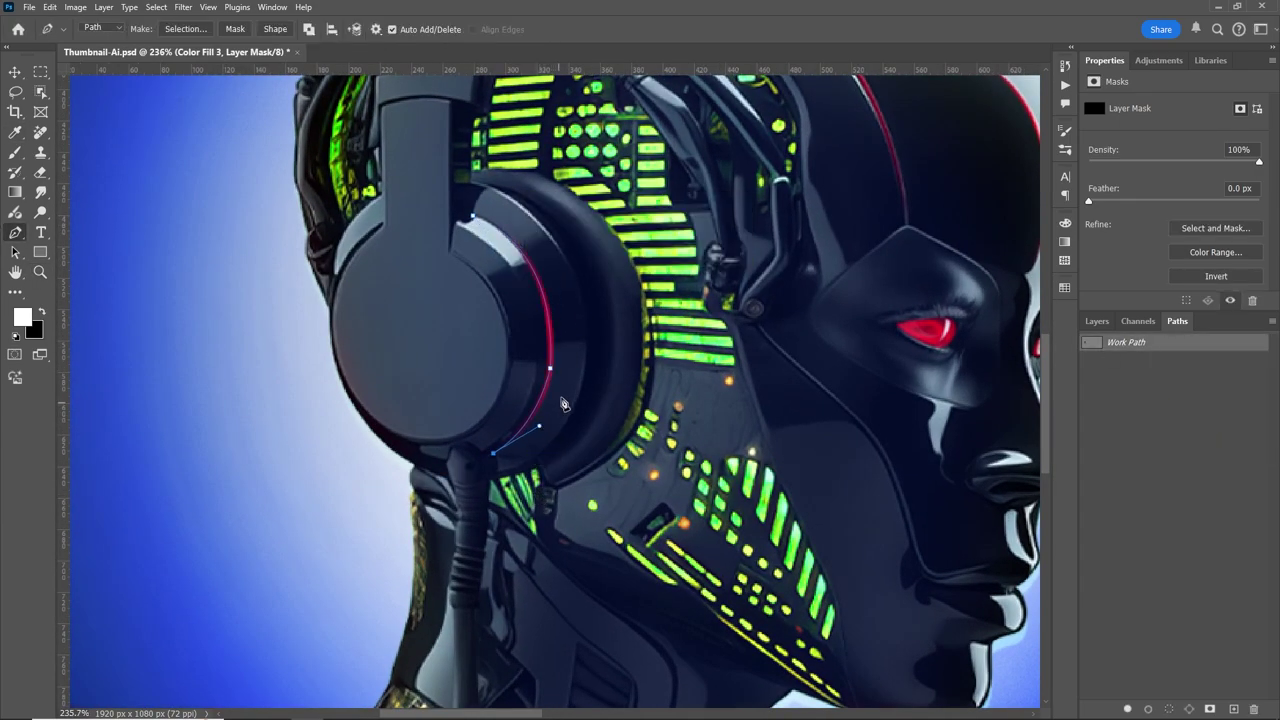
Trace the headphone's lower edge with a second path and stroke it in red.
key("z")
mouse_move(680, 345)
left_mouse_down()
mouse_move(599, 345)
mouse_move(680, 345)
left_mouse_up()
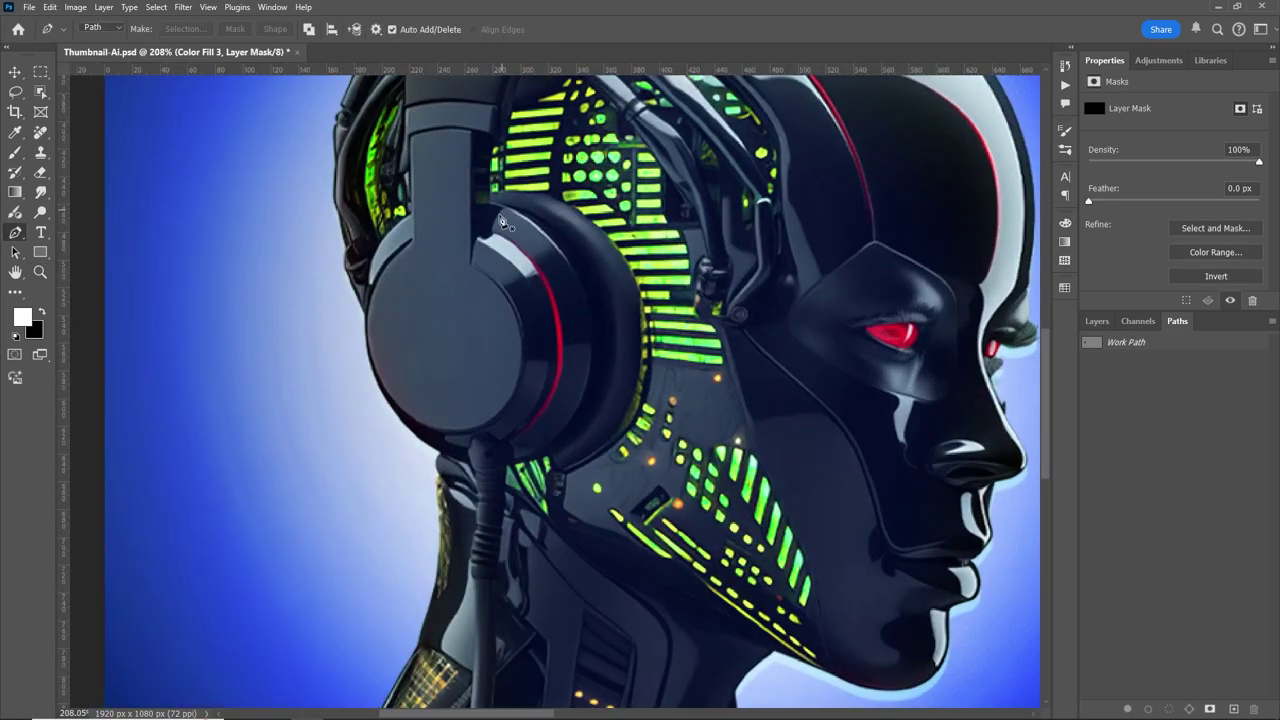
key("p")
left_click(500, 203)
left_click_drag(600, 348, 606, 396)
left_click_drag(568, 443, 522, 470)
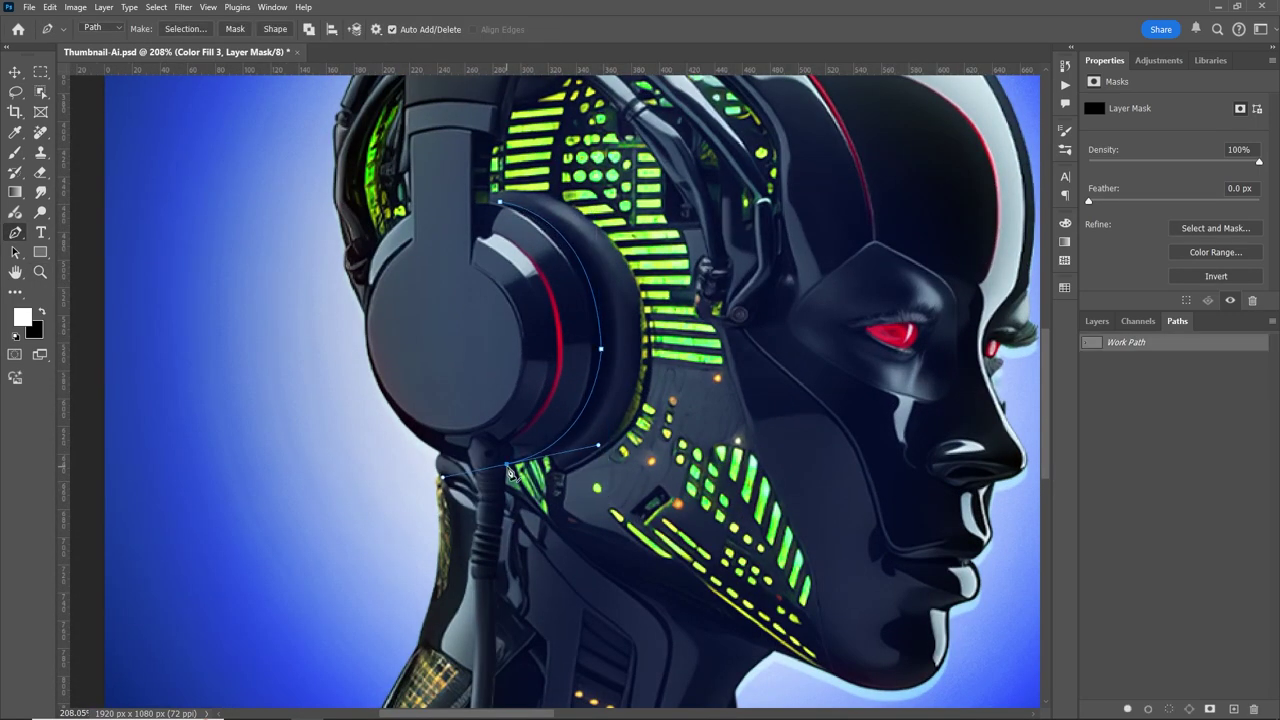
right_click(1150, 343)
left_click(1200, 414)
key("Return")
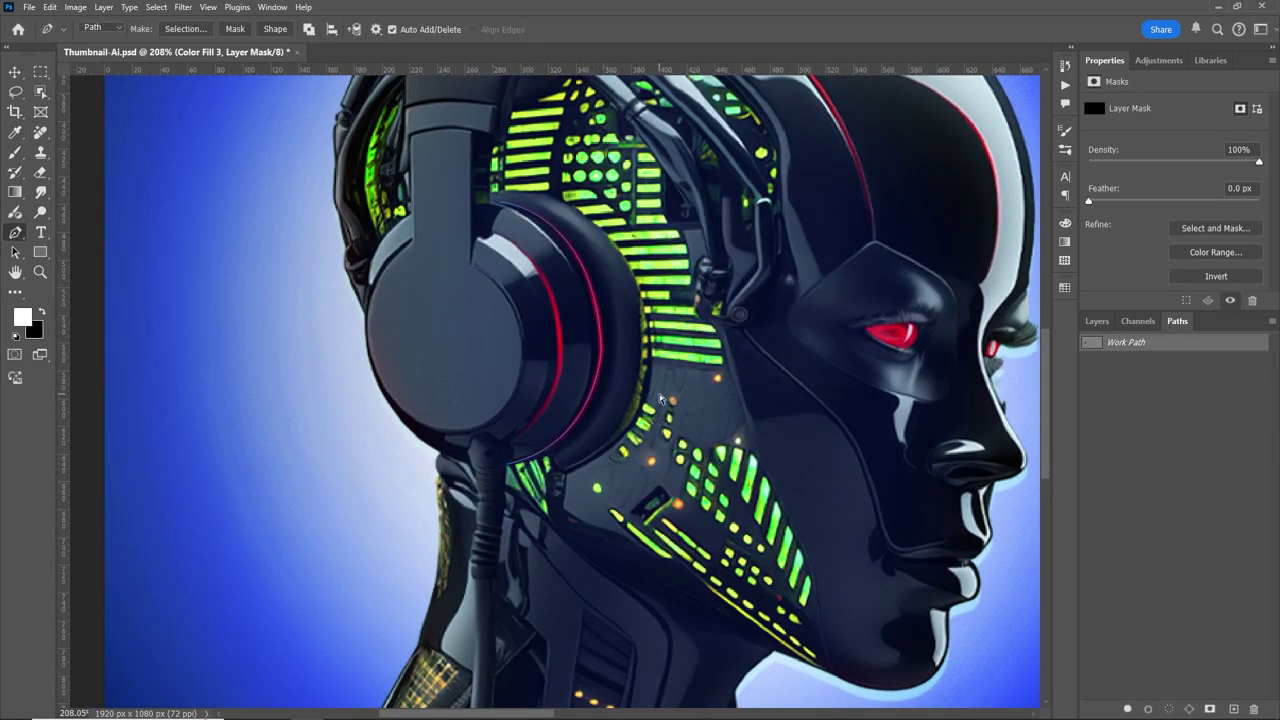
Trace a path from the back of the jaw around the chin and stroke it red.
scroll(890, 333, "up", 3)
left_click_drag(276, 220, 293, 252)
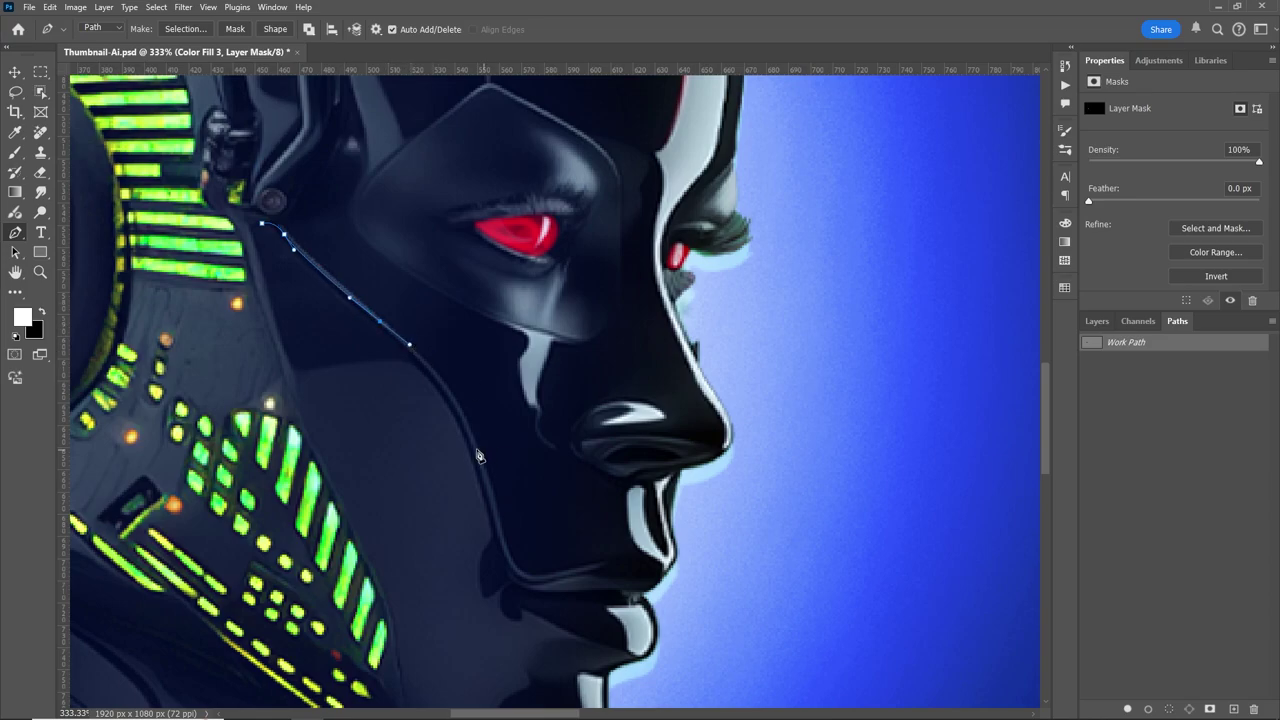
left_click_drag(479, 456, 503, 536)
left_click_drag(601, 566, 716, 515)
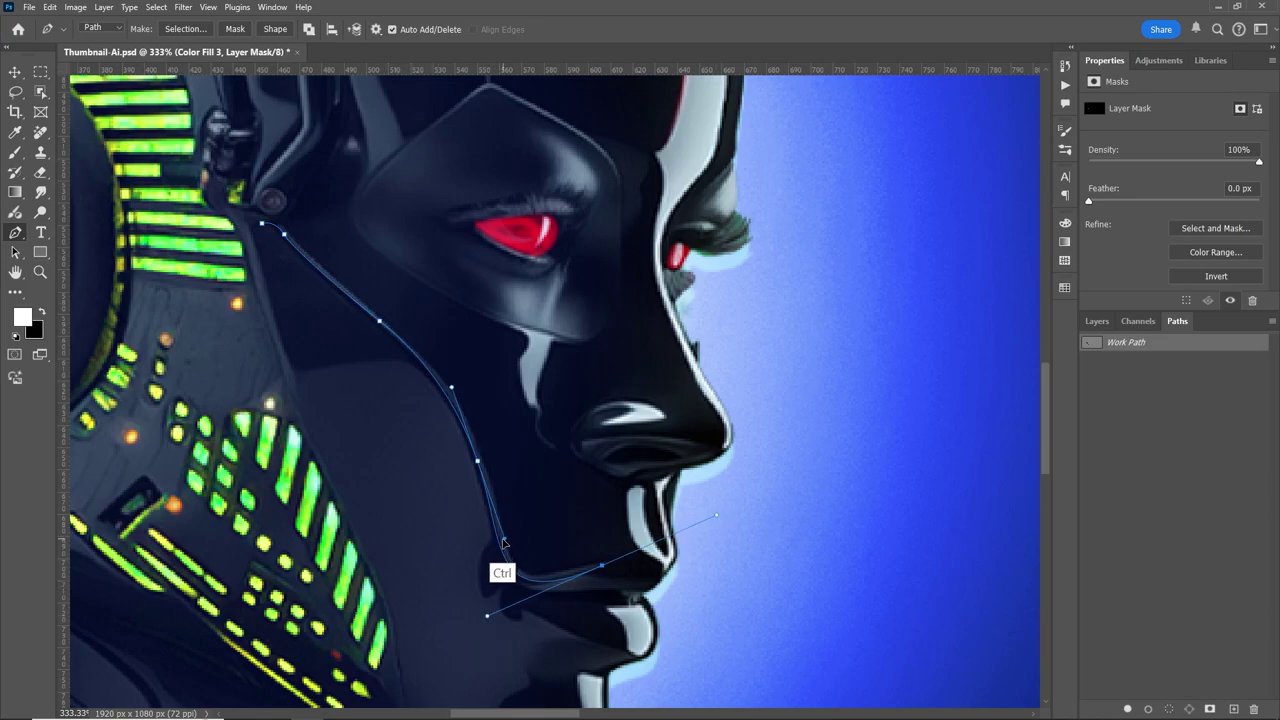
scroll(529, 594, "up", 5)
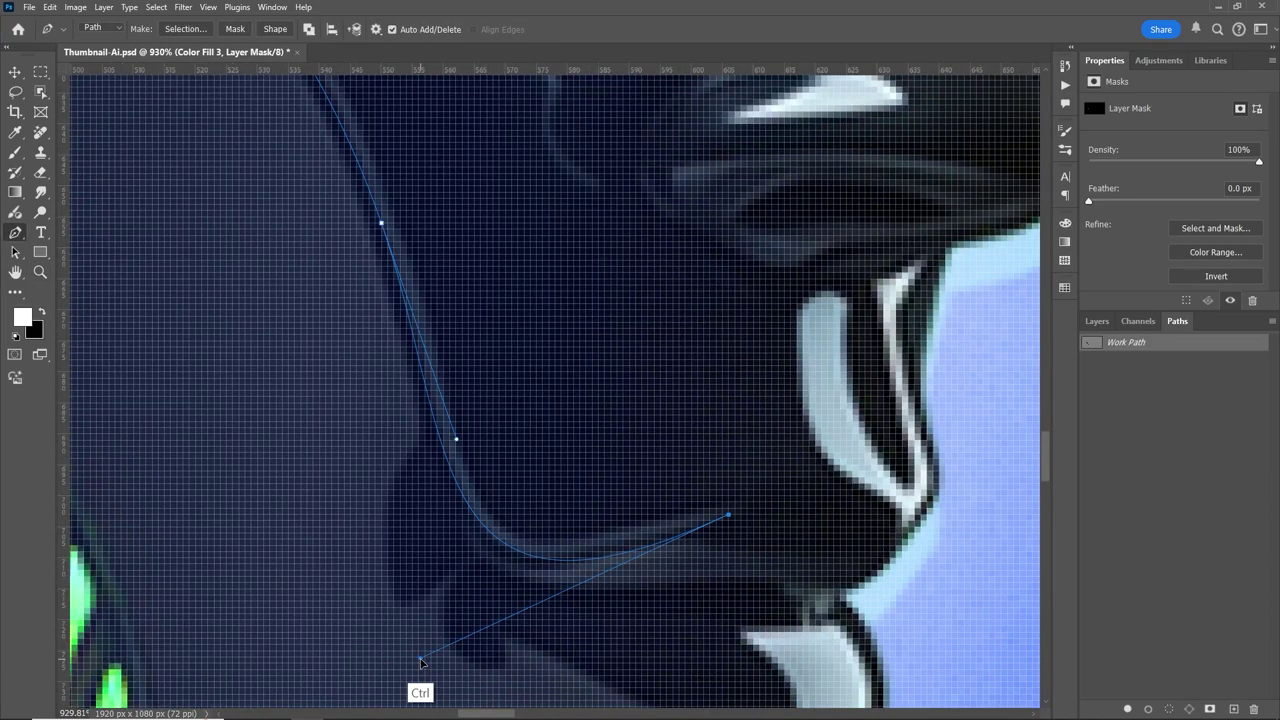
mouse_move(411, 653)
left_mouse_down()
mouse_move(449, 637)
mouse_move(437, 630)
left_mouse_up()
left_click(1148, 709, "alt")
left_click(722, 227)
Hide the path outline and zoom out to view the whole thumbnail.
key("z")
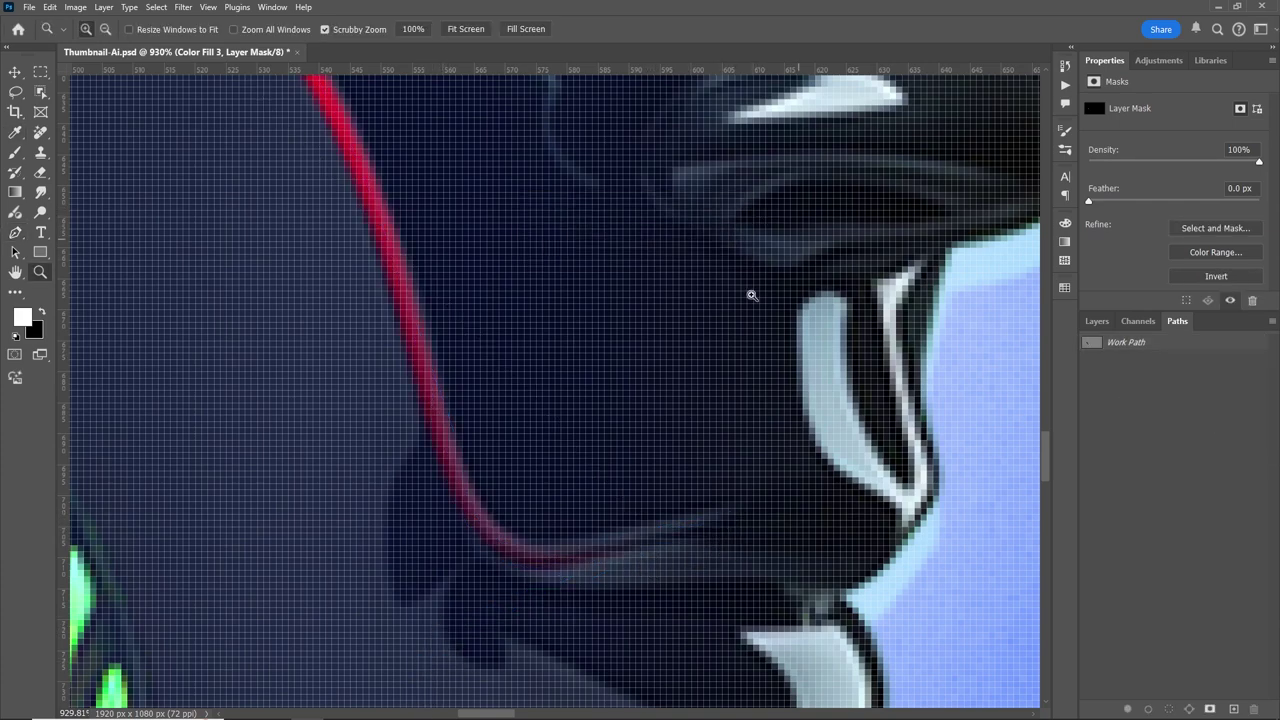
key("ctrl+0")
left_click_drag(765, 337, 740, 331)
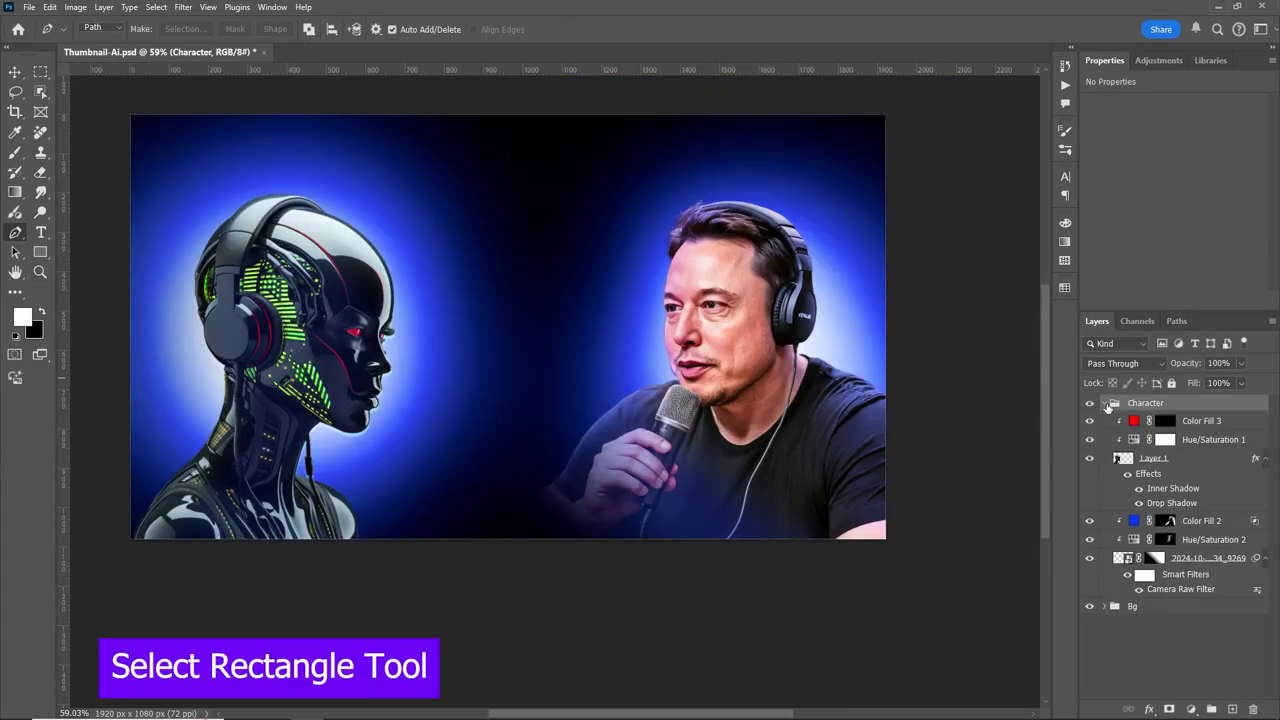
Collapse the Character group and create a new group named Text_box.
left_click(1108, 405)
left_click(1211, 708)
type("Text b")
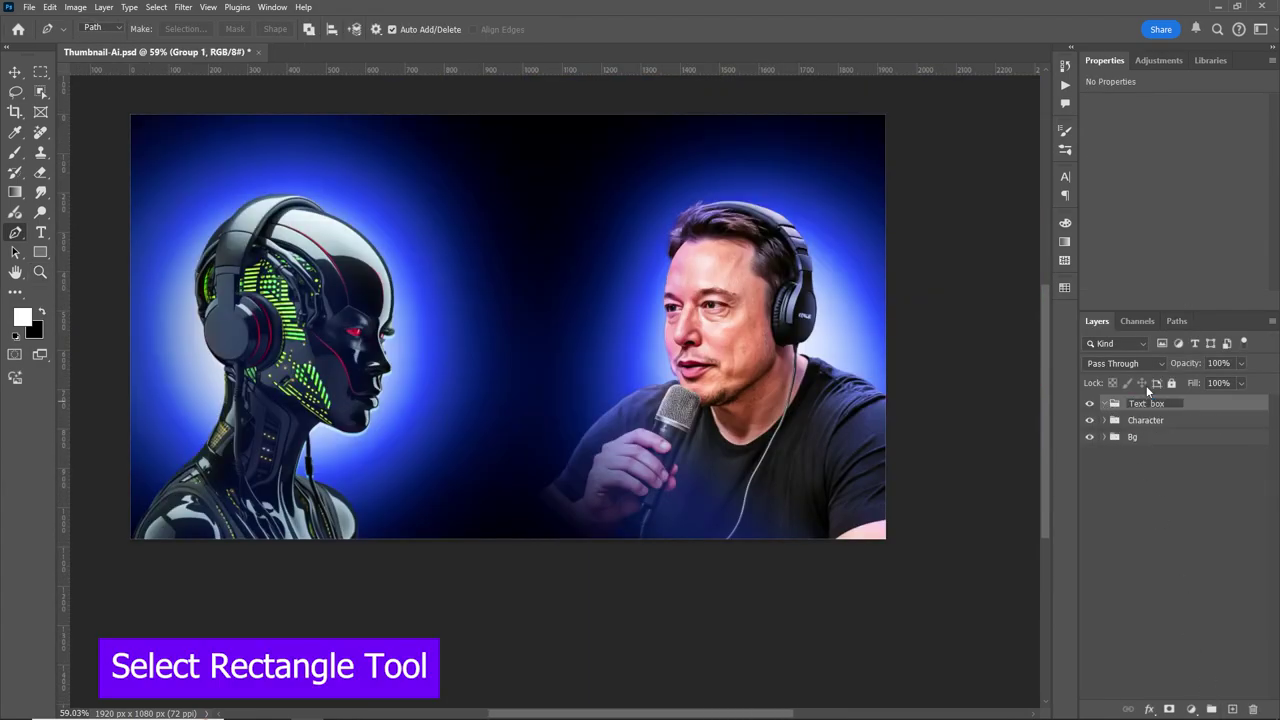
type("ox")
key("Return")
Draw a white rectangle at the top centre, round its corners, and move it into place.
left_click(40, 253)
left_click(95, 254)
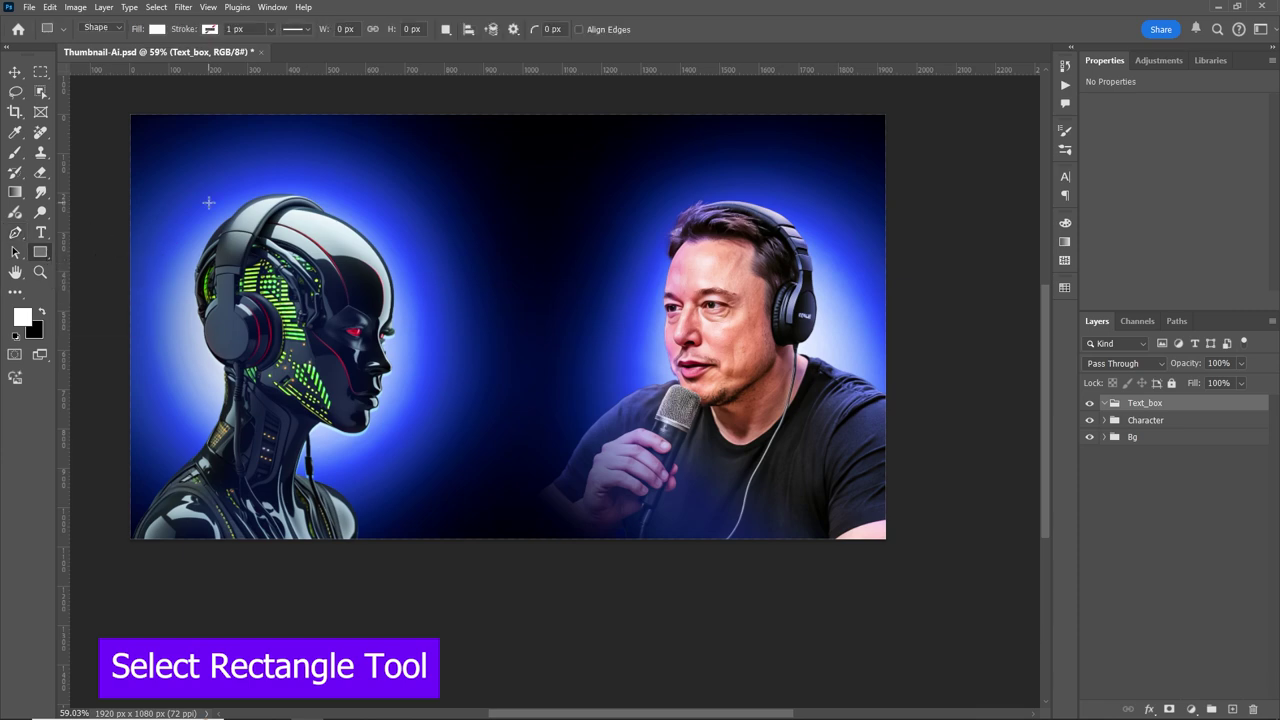
left_click_drag(408, 161, 671, 311)
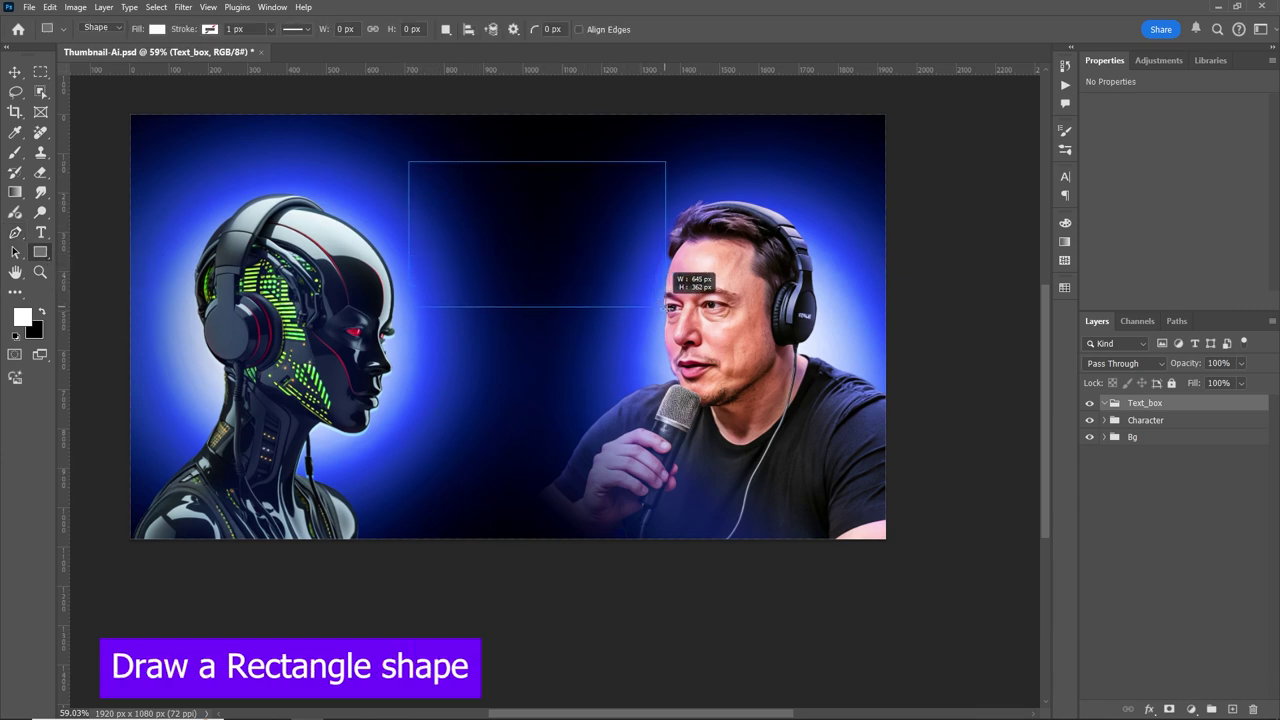
scroll(1270, 213, "down", 2)
type("30")
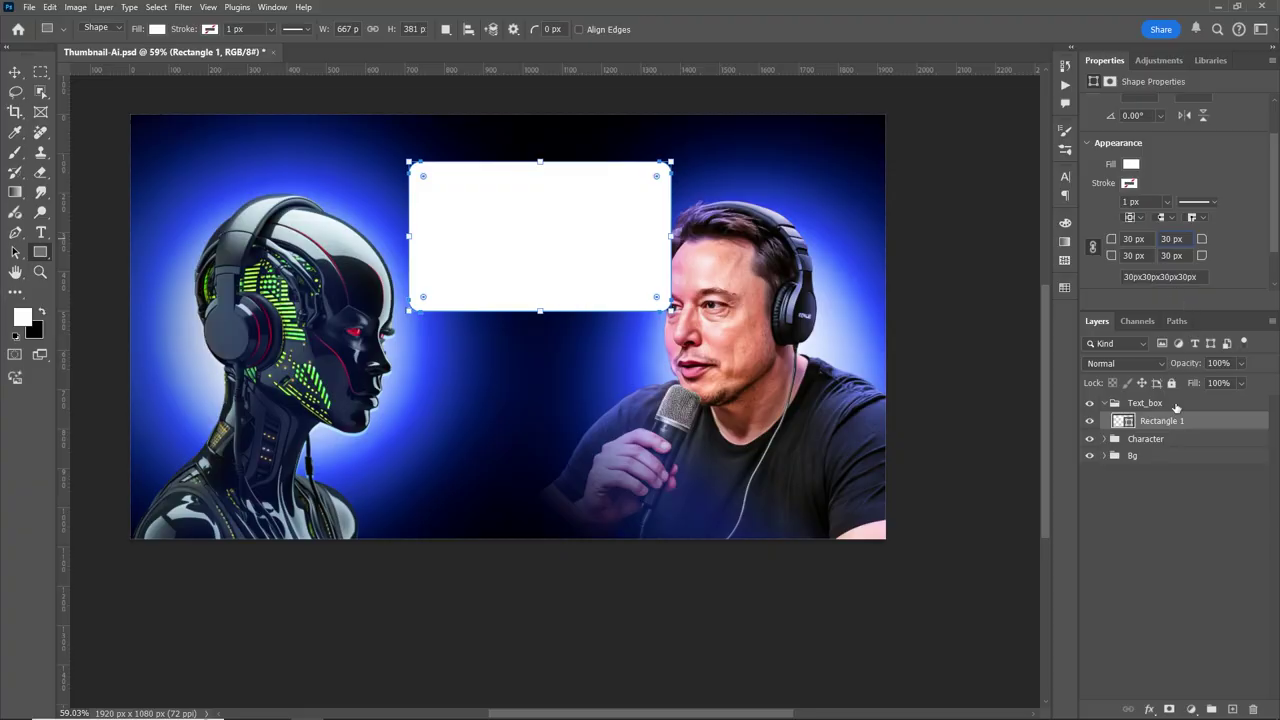
left_click(1142, 403)
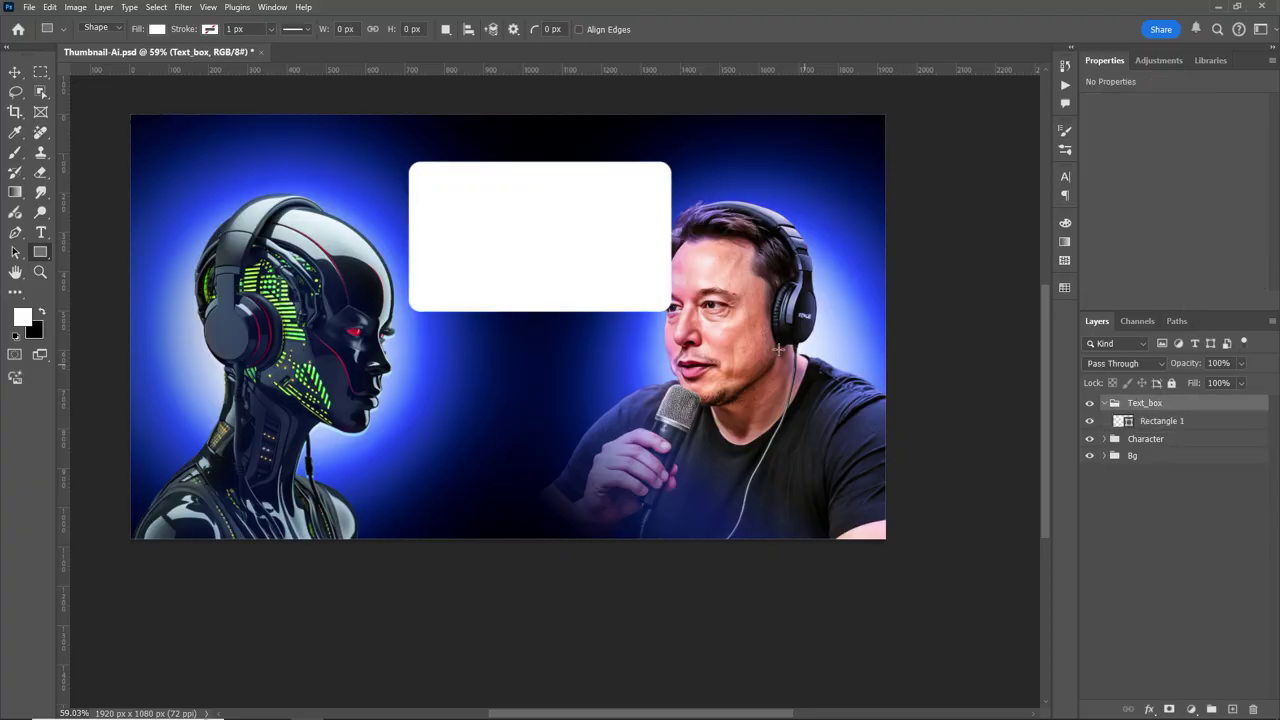
key("v")
left_click_drag(576, 258, 561, 247)
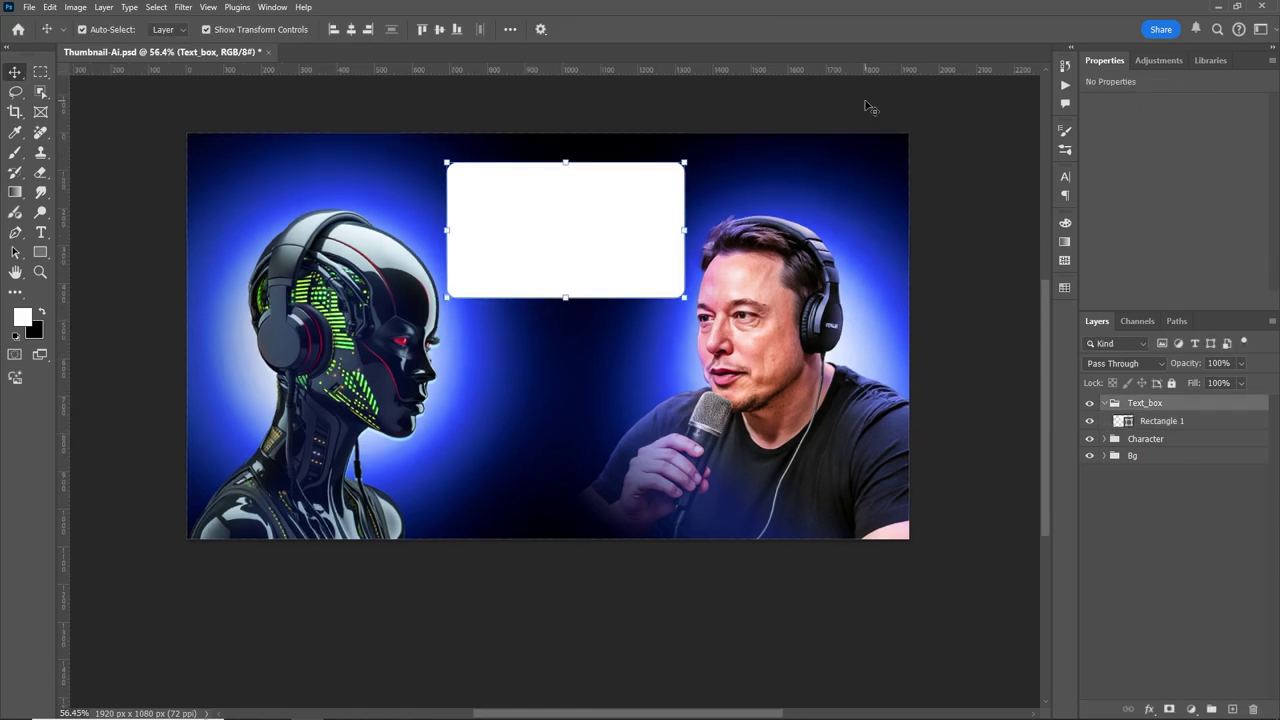
left_click(40, 252)
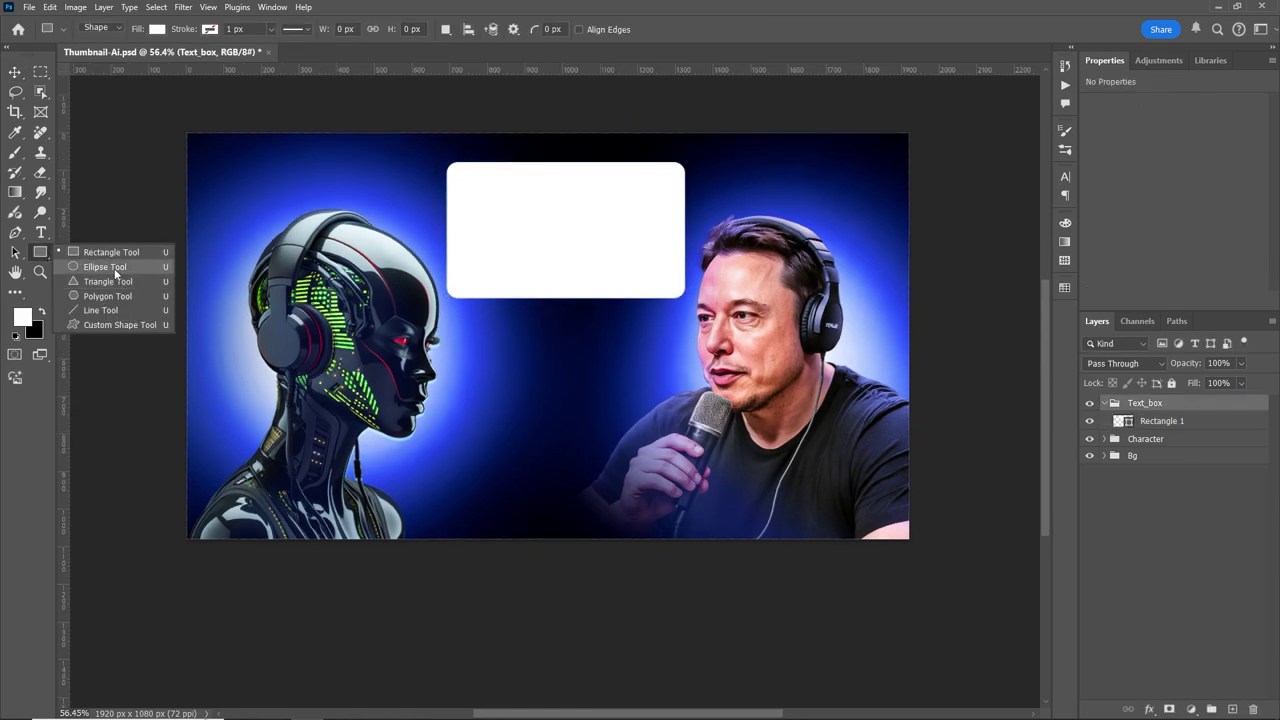
Create a 100 px circle with the Ellipse Tool and enlarge it evenly to 182 px.
left_click(115, 270)
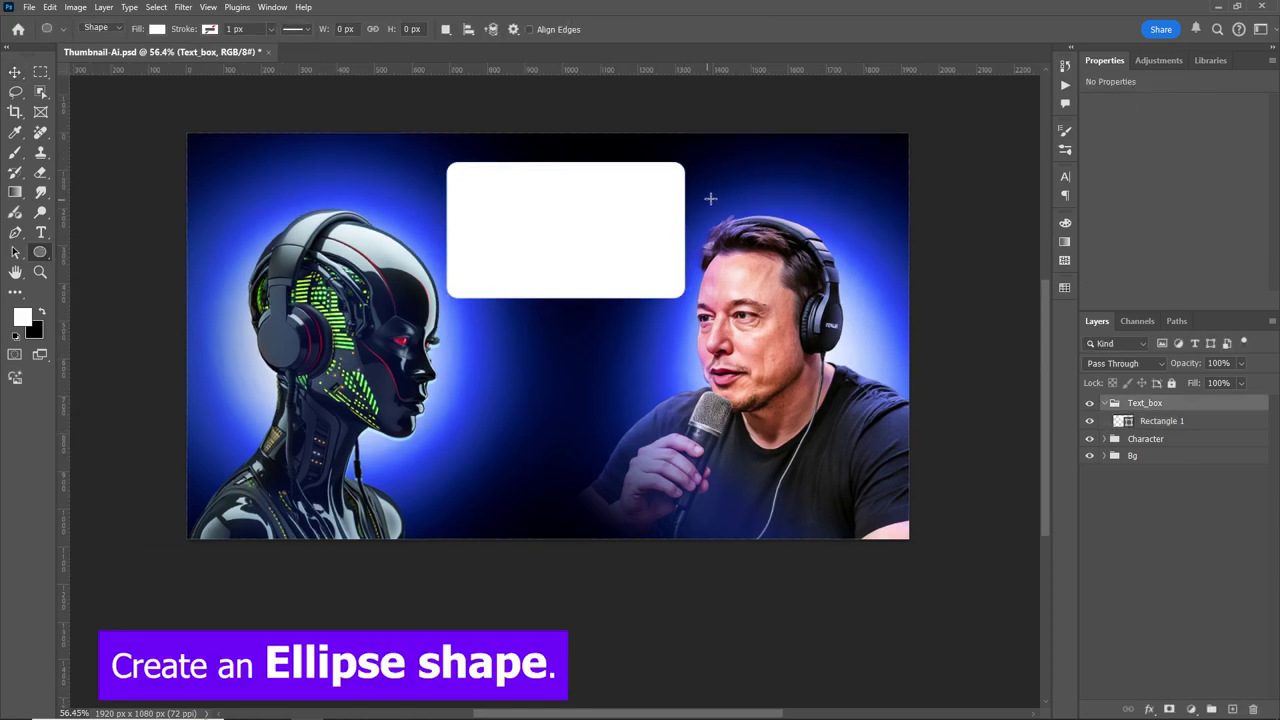
left_click(503, 210)
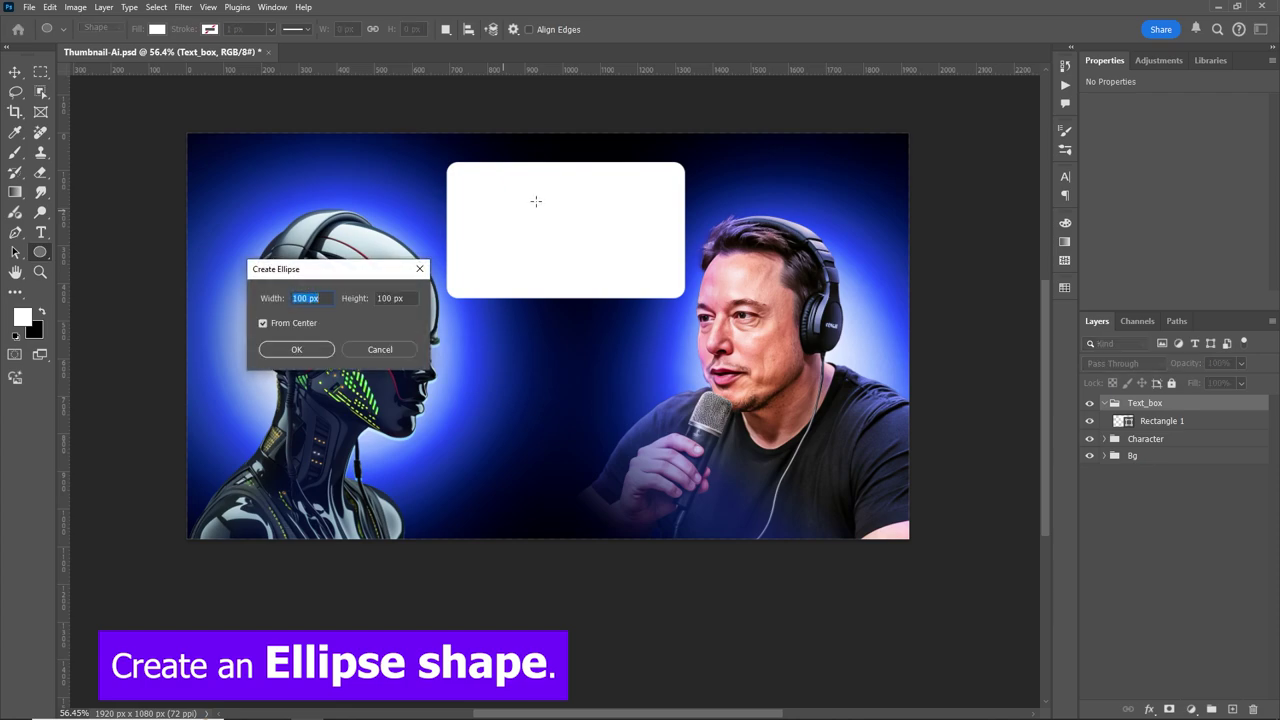
left_click(320, 349)
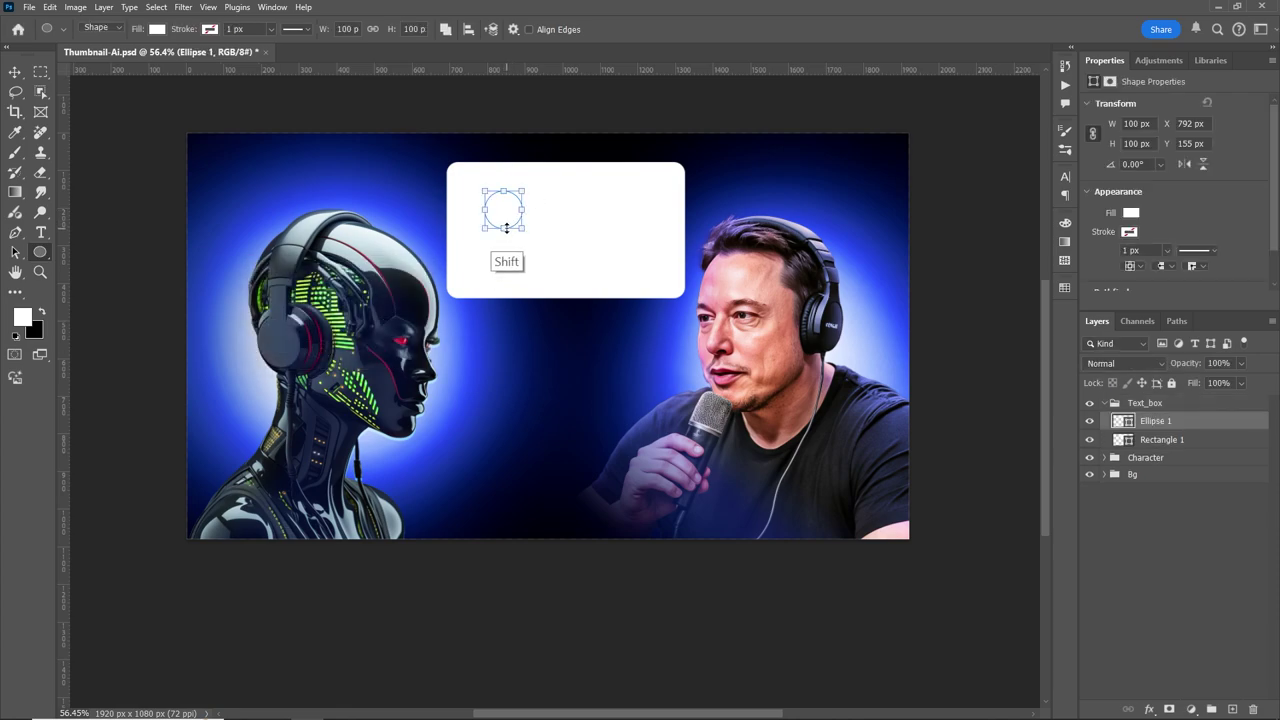
left_click_drag(505, 229, 510, 259)
Fill the circle black and move it into the white box's upper-left area.
left_click(157, 29)
left_click(106, 100)
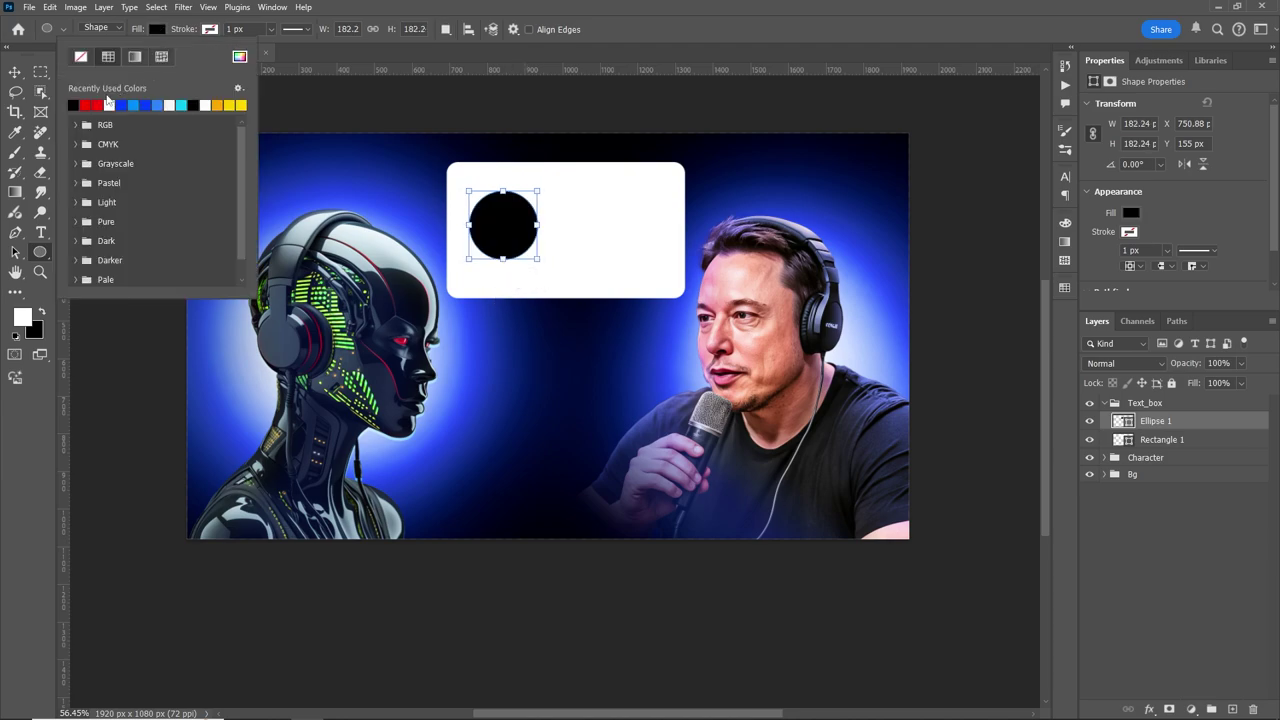
left_click(15, 72)
mouse_move(503, 221)
left_mouse_down()
mouse_move(501, 207)
mouse_move(589, 166)
left_mouse_up()
left_click(658, 189)
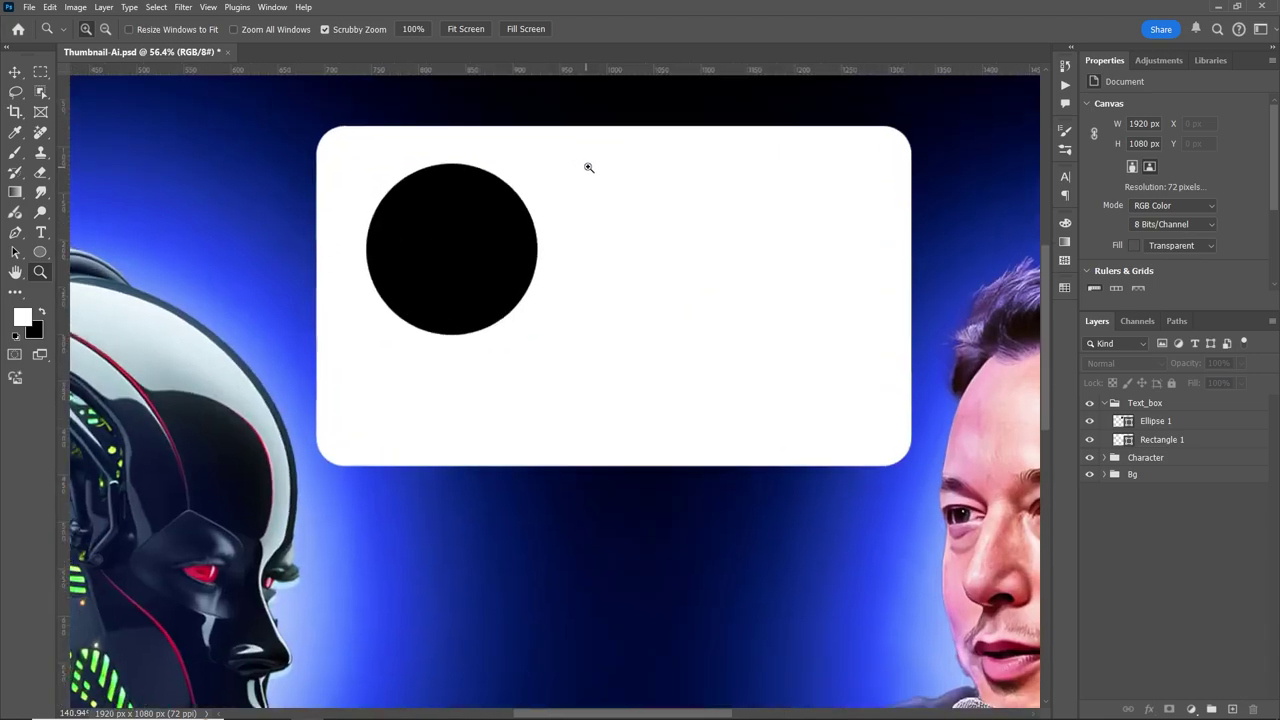
left_click_drag(465, 270, 460, 256)
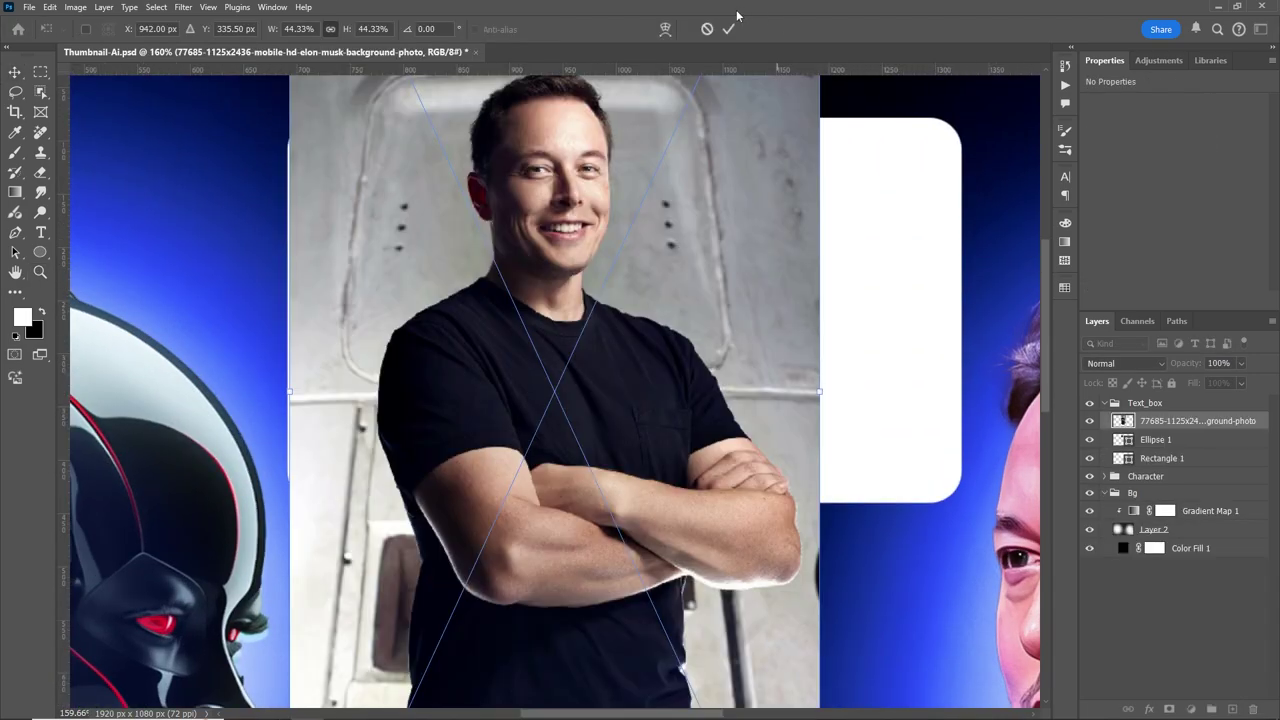
Place the man's photo and mask it to a rectangular head-and-chest selection.
left_click(738, 28)
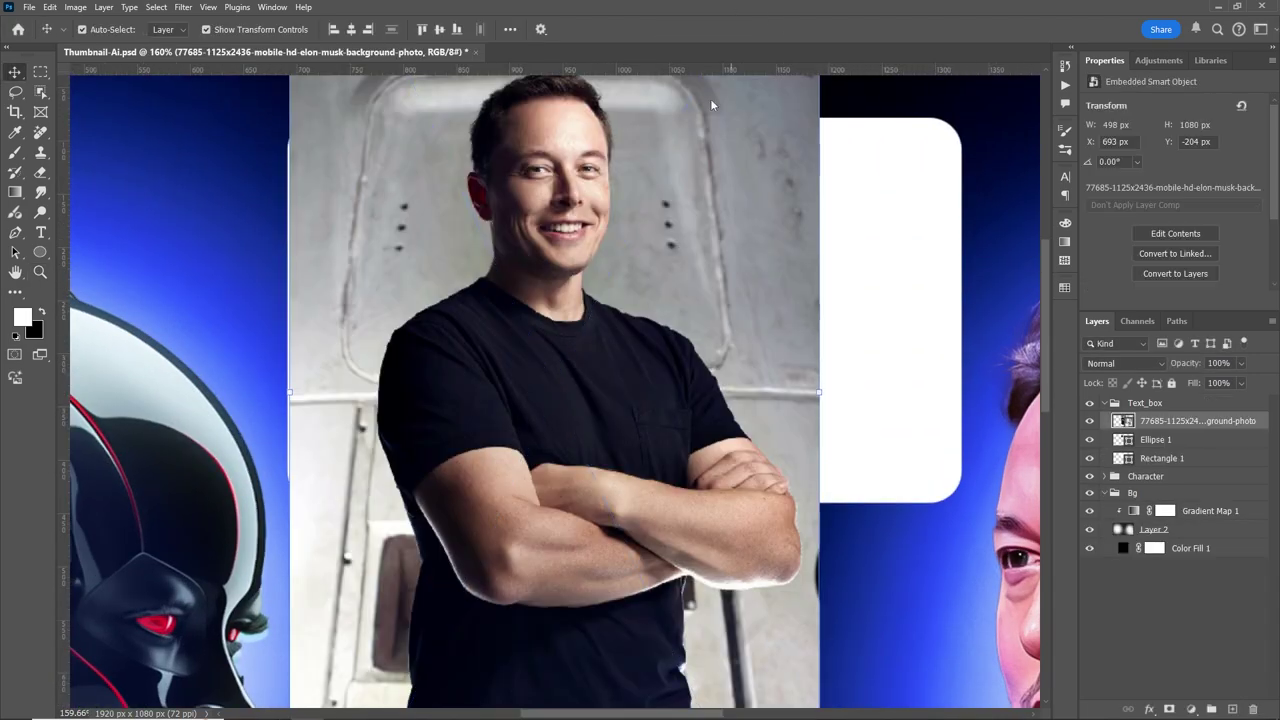
scroll(690, 160, "up", 2)
key("m")
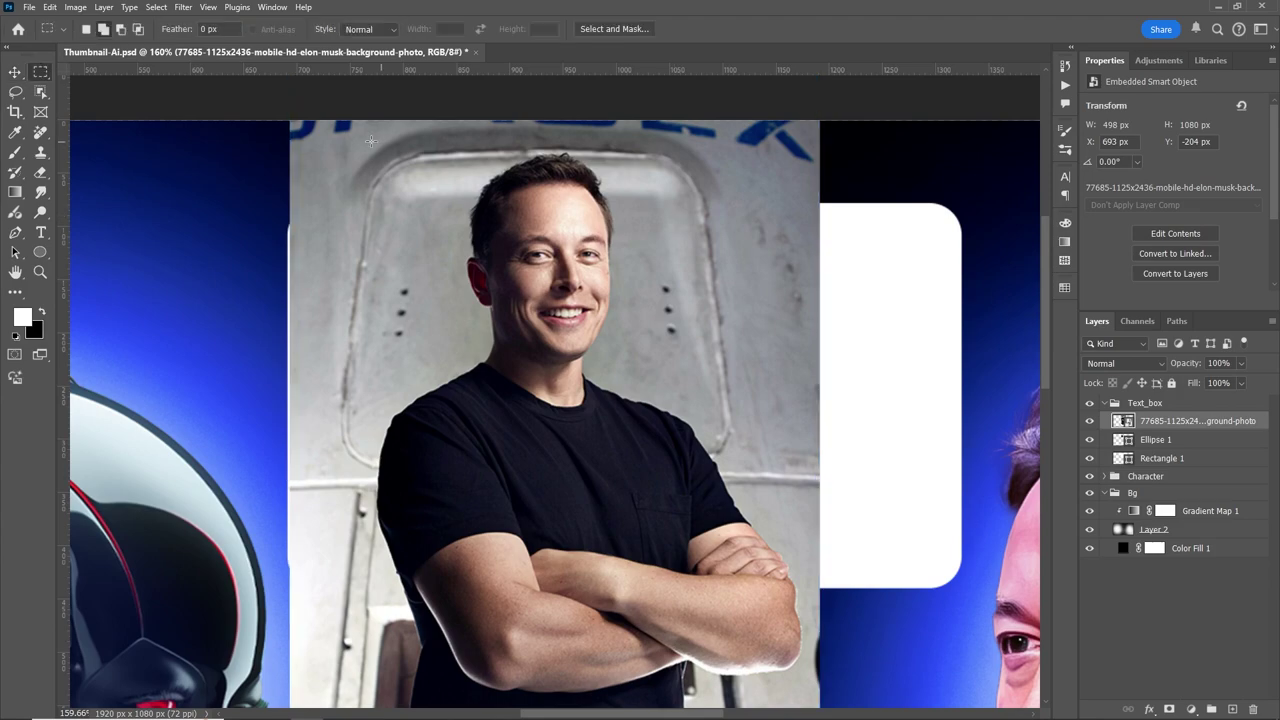
left_click_drag(366, 133, 759, 463)
left_click(1168, 708)
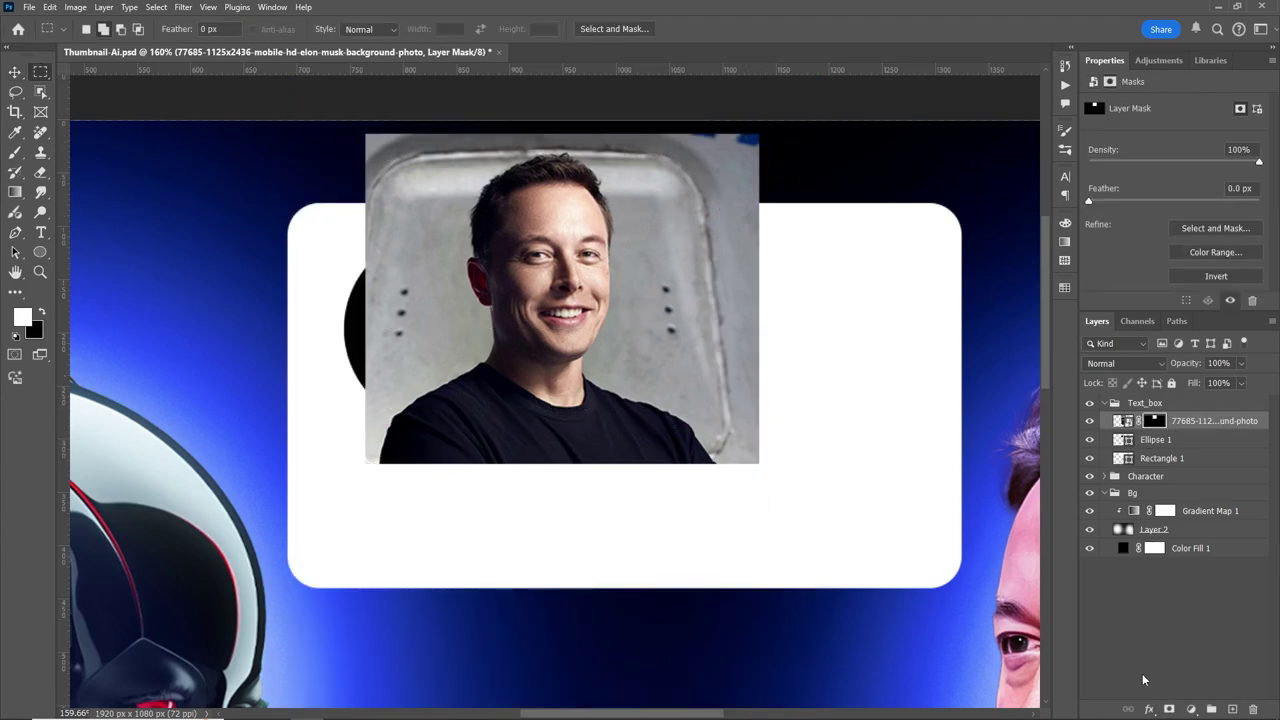
left_click(15, 72)
mouse_move(652, 437)
left_mouse_down()
mouse_move(650, 452)
mouse_move(533, 405)
left_mouse_up()
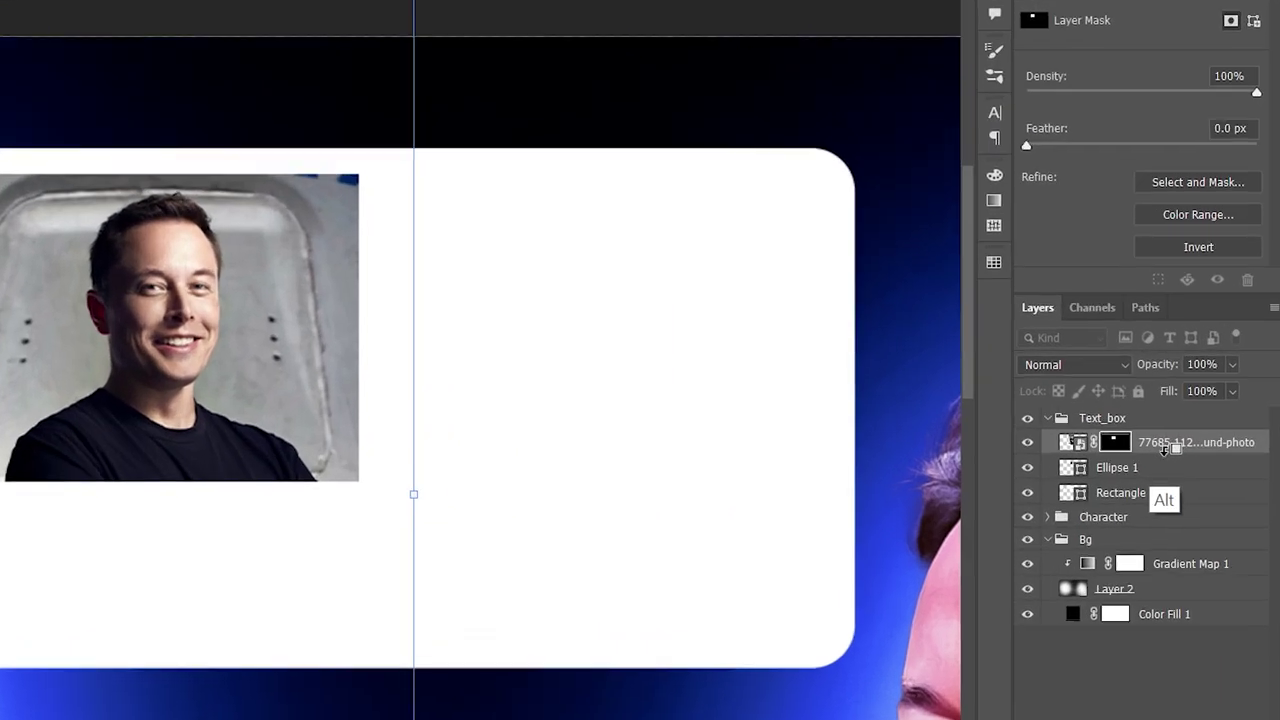
Clip the photo into Ellipse 1 and reposition the face inside the circle.
left_click(1165, 448)
left_click(1165, 455, "alt")
left_click(1172, 474)
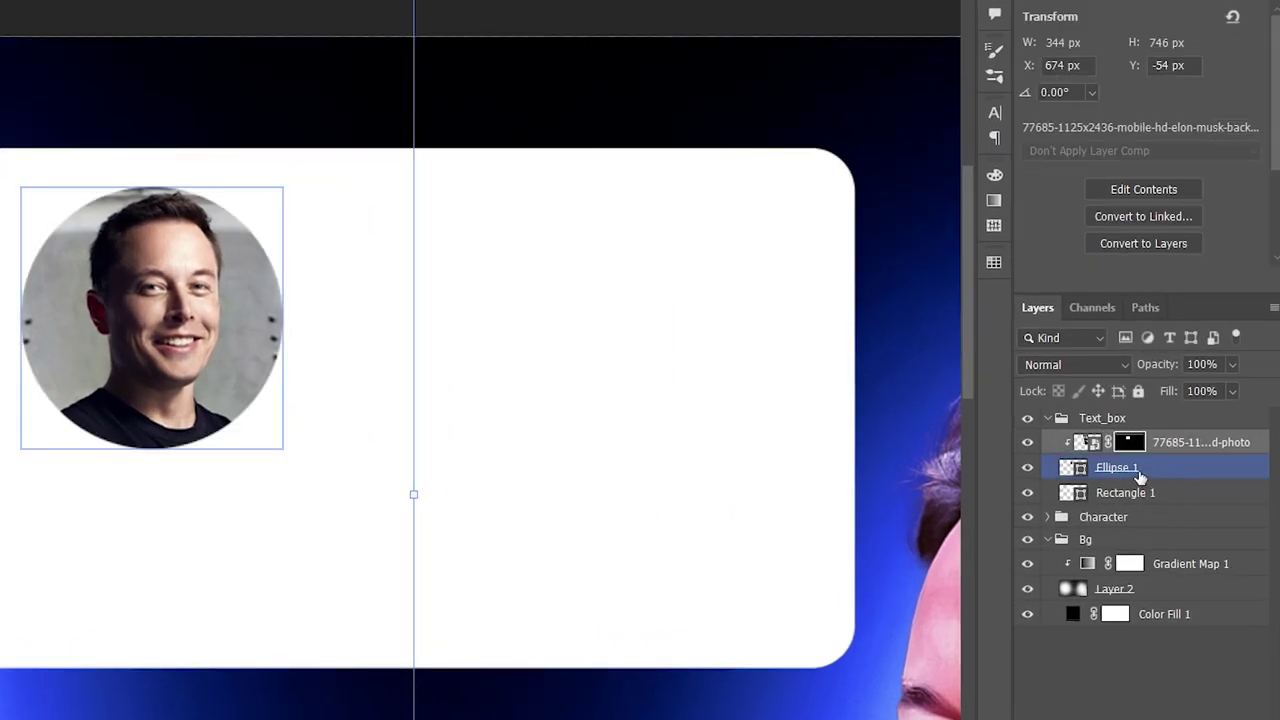
left_click(1128, 442)
left_click(1140, 468)
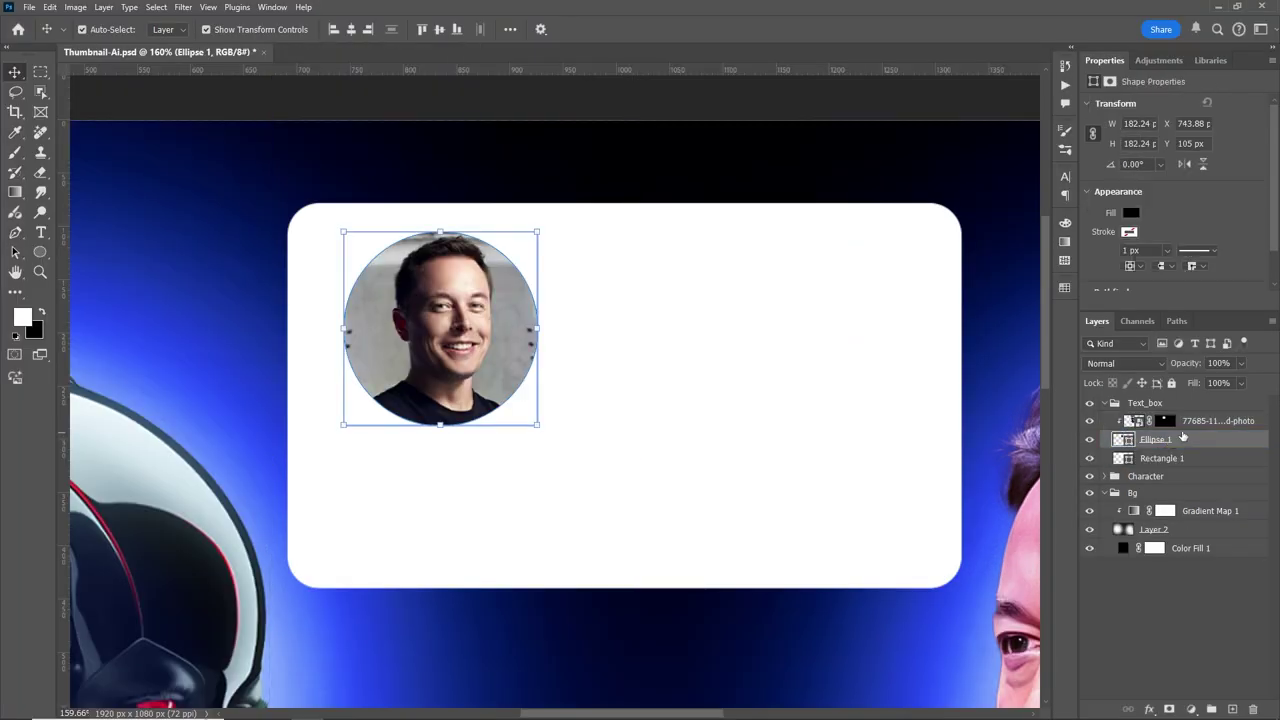
left_click_drag(450, 348, 436, 358)
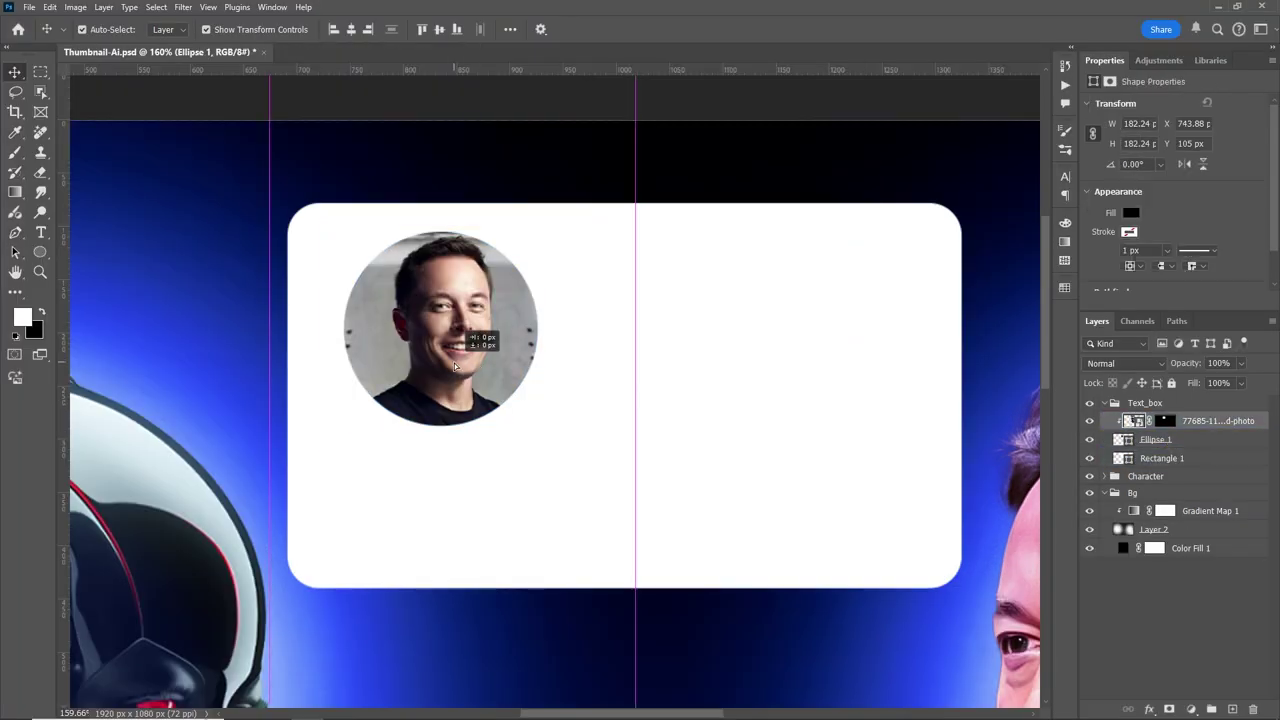
Shrink the Ellipse 1 circle to about 88% and zoom out to the whole thumbnail.
left_click(1155, 439)
key("ctrl+t")
left_click_drag(624, 459, 585, 452)
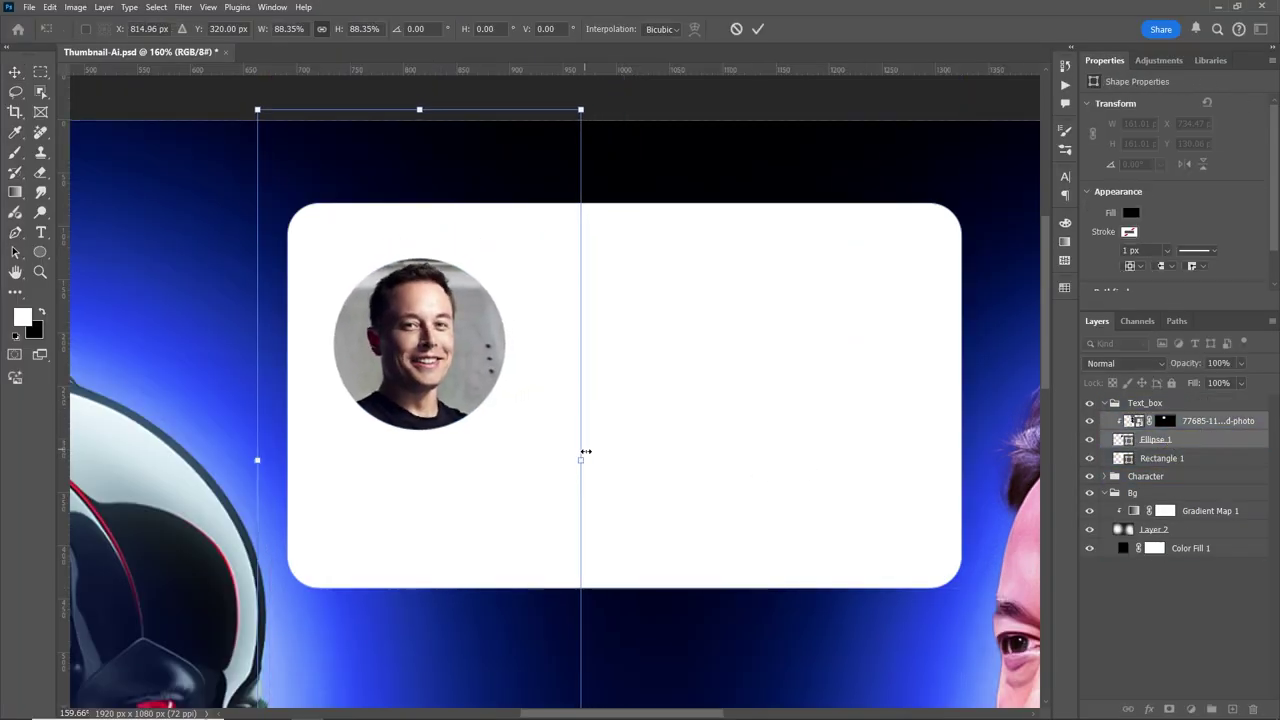
key("Return")
key("ctrl+0")
left_click(1200, 421)
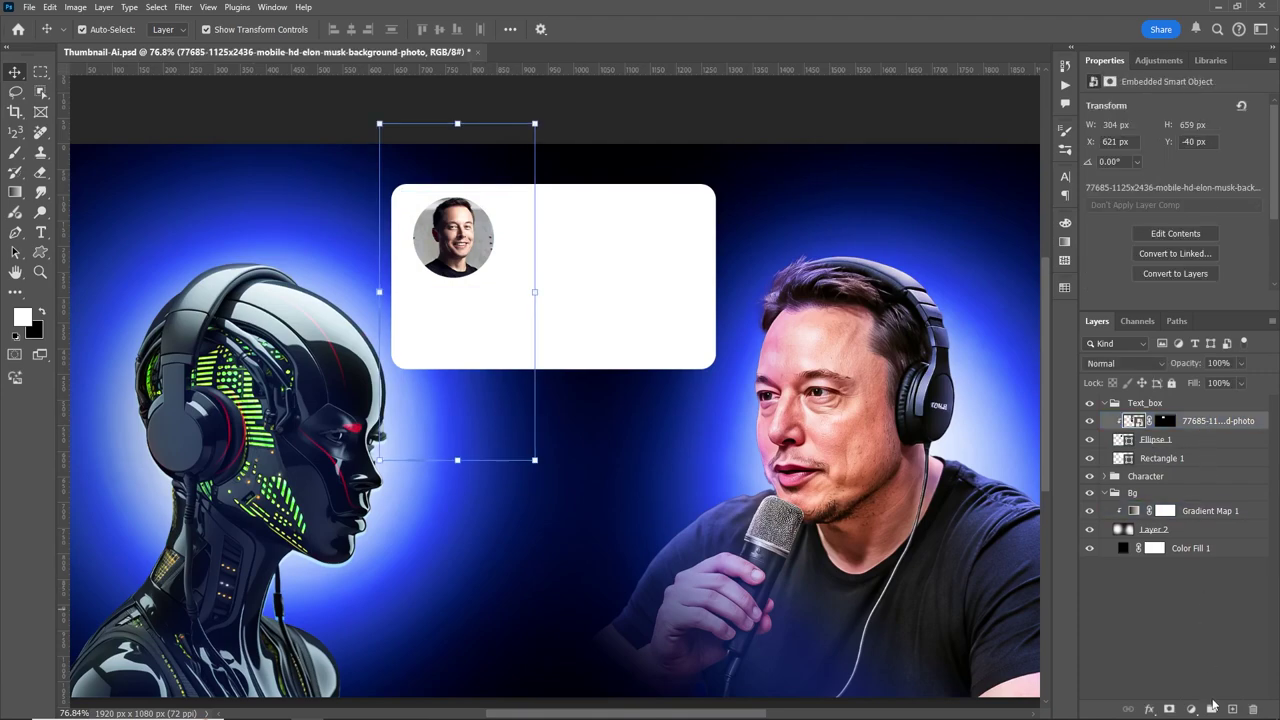
left_click(1212, 707)
Name the new group Text and type the man's name as a new text layer.
double_click(1153, 420)
type("Text")
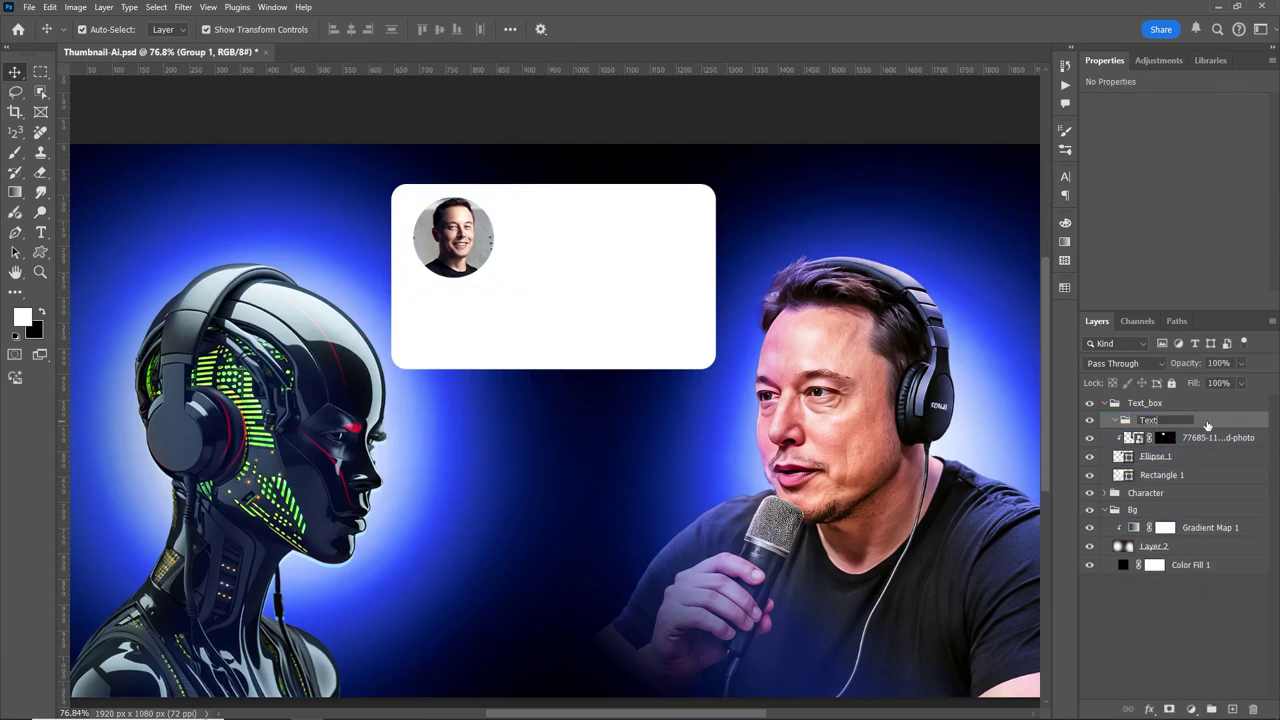
key("Return")
left_click(41, 232)
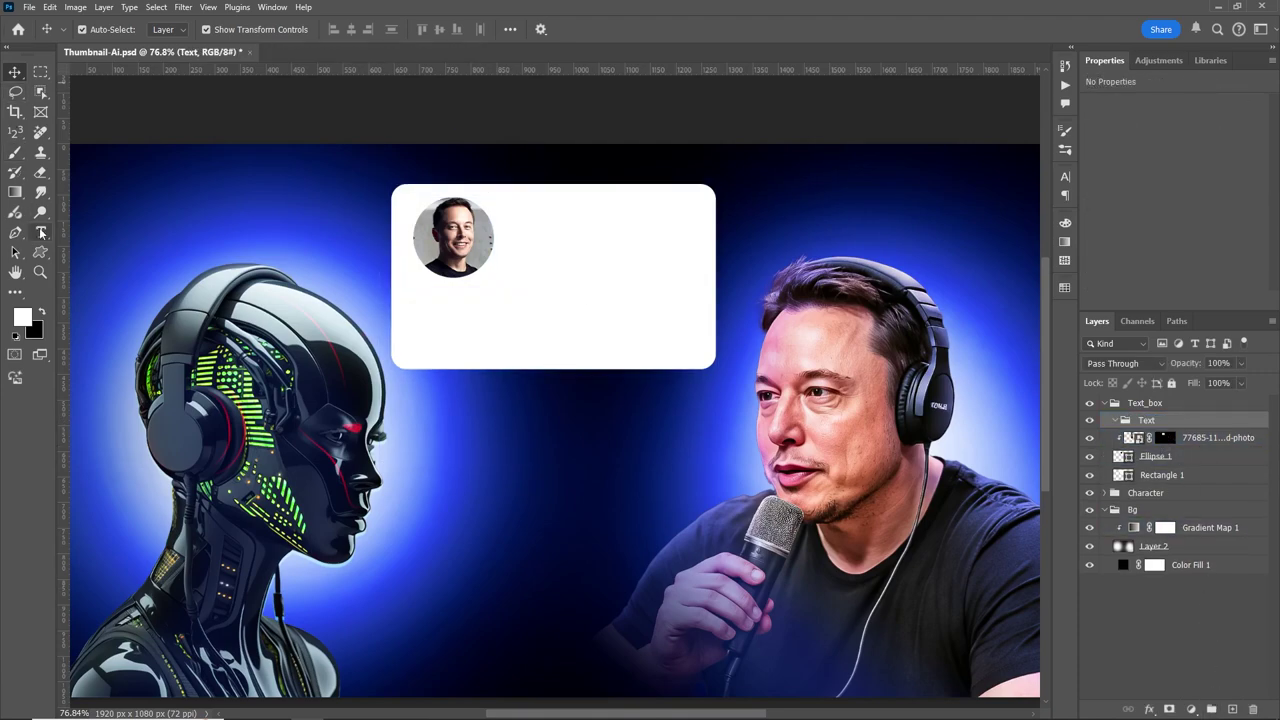
left_click(538, 236)
type("Elon")
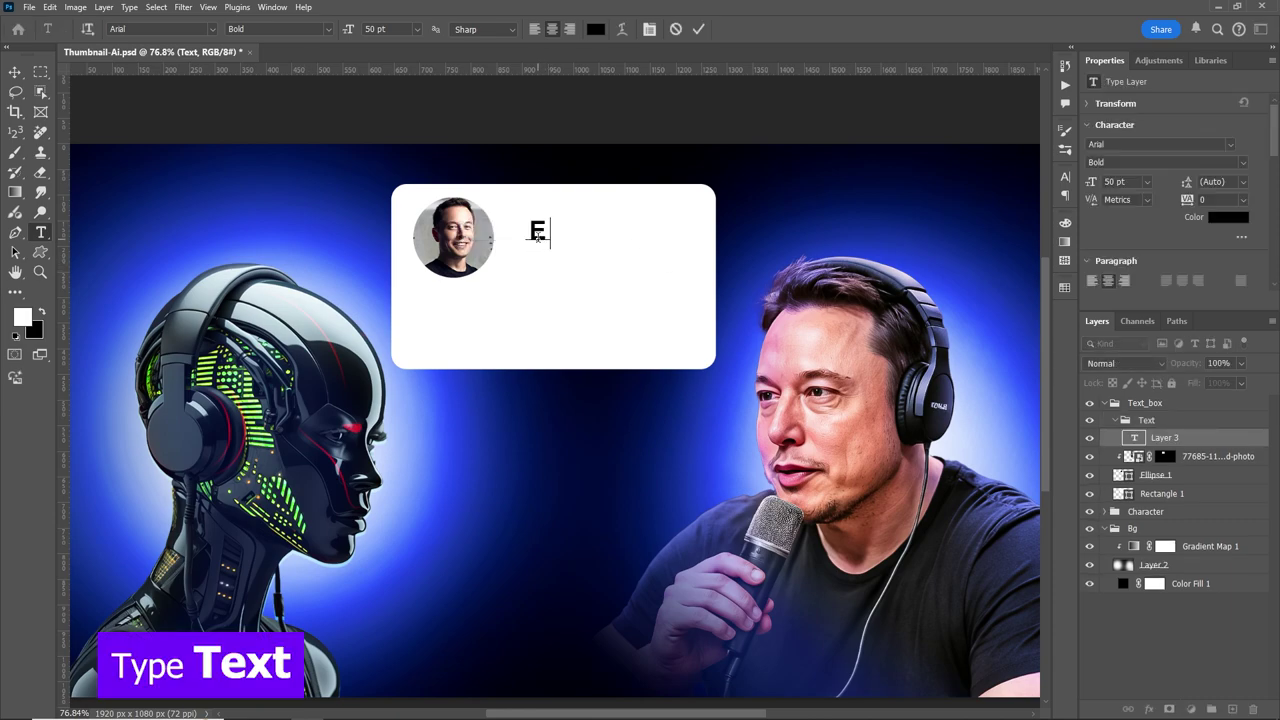
type(" Mus")
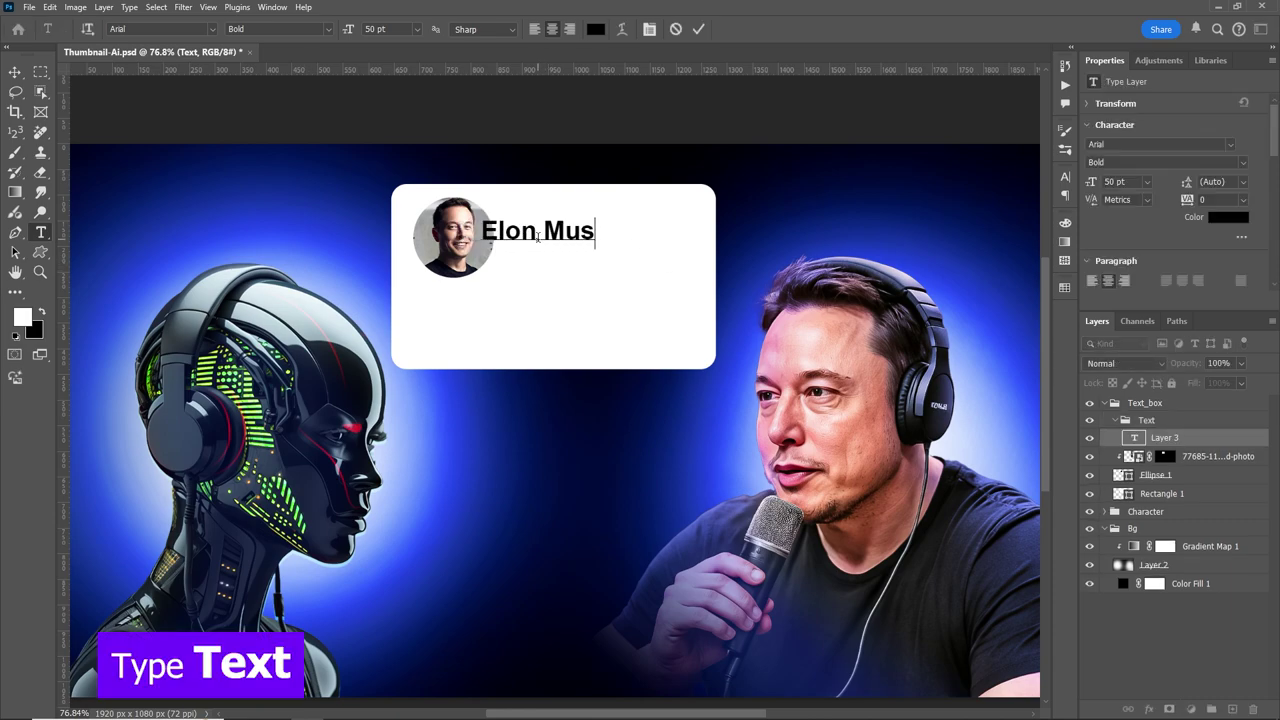
type("k")
Set the name to 60 pt and move it right beside the avatar.
key("ctrl+a")
left_click(416, 33)
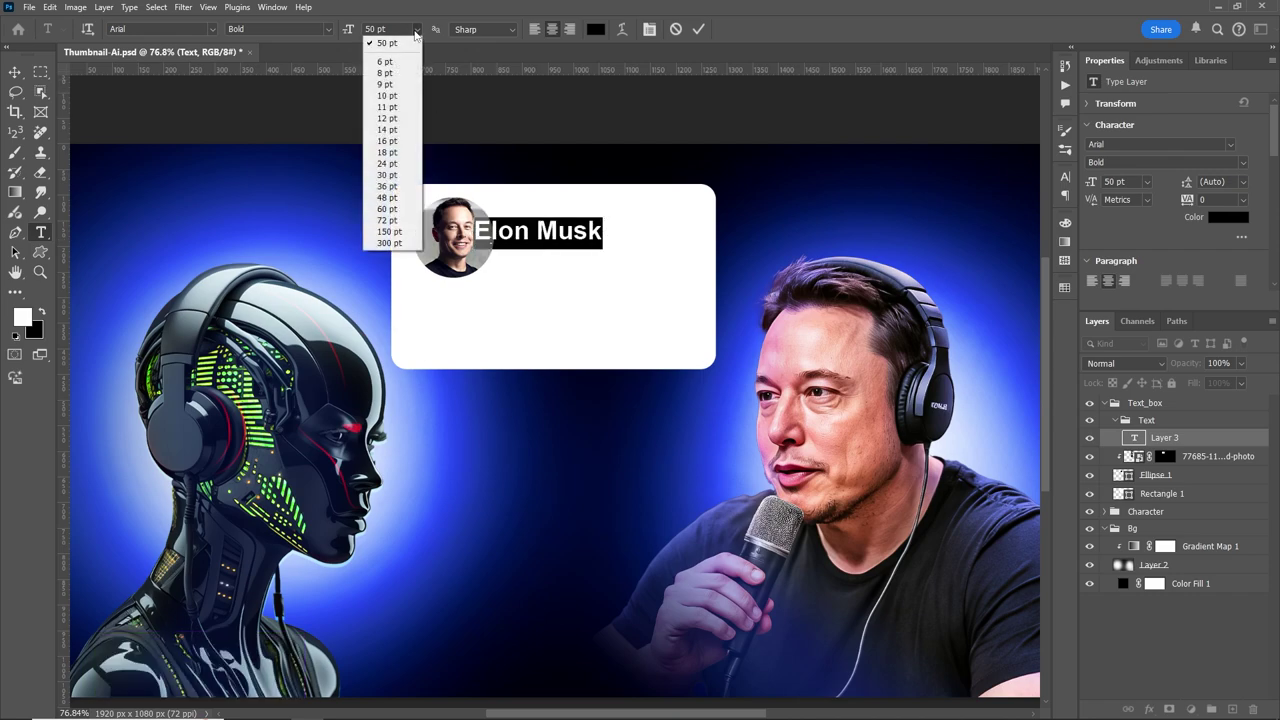
left_click(390, 209)
left_click(14, 74)
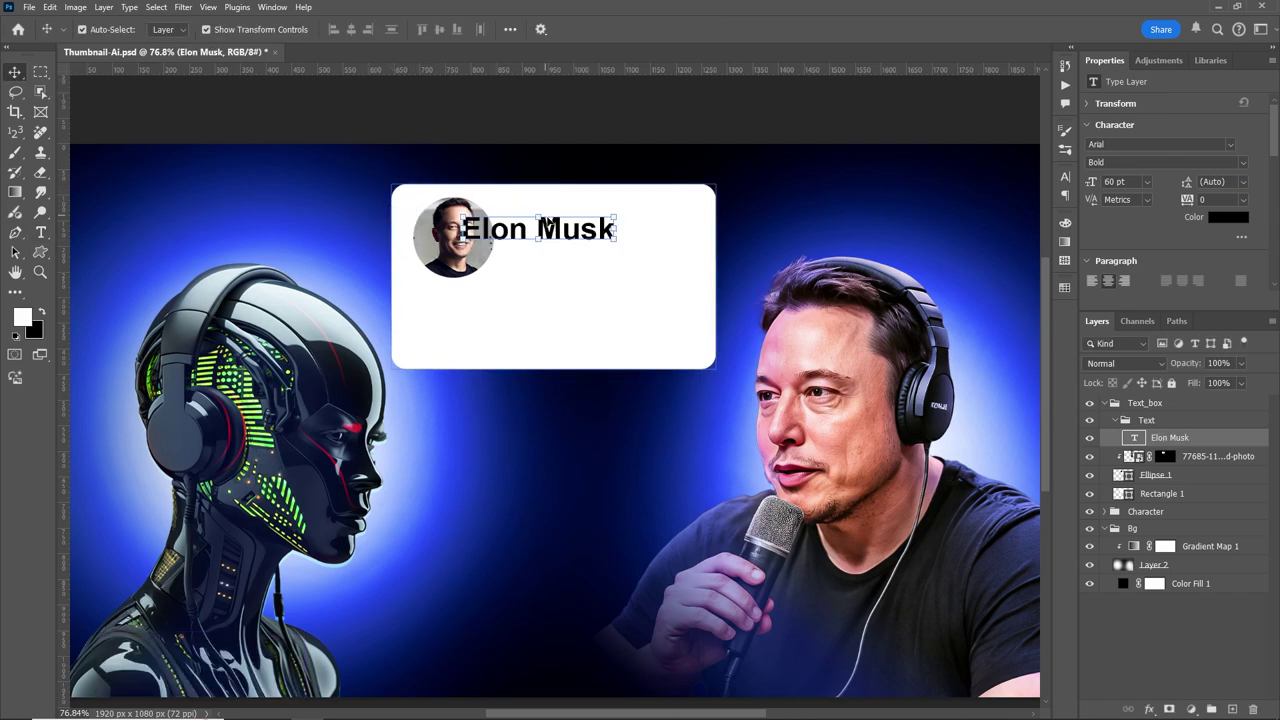
mouse_move(552, 232)
left_mouse_down()
mouse_move(607, 232)
mouse_move(592, 233)
left_mouse_up()
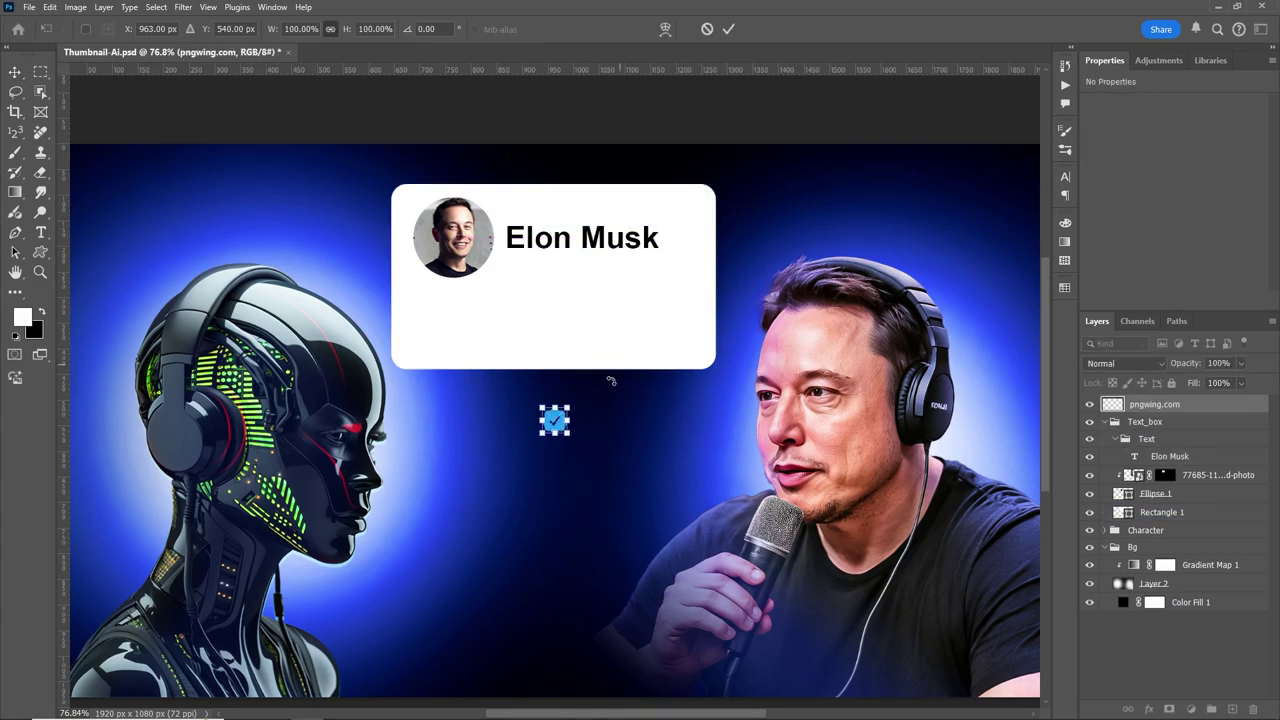
Place the blue verified checkmark right after the name and zoom in on the card.
left_click_drag(564, 422, 690, 250)
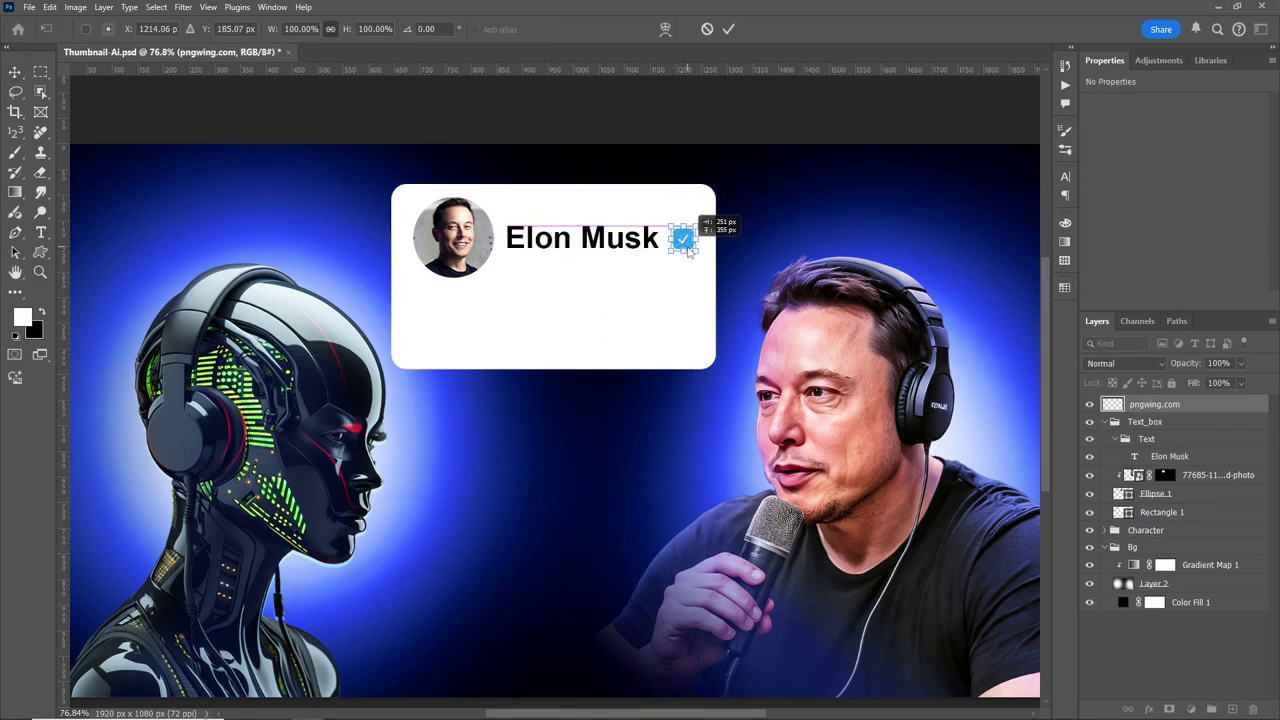
left_click(728, 28)
key("z")
left_click(676, 262)
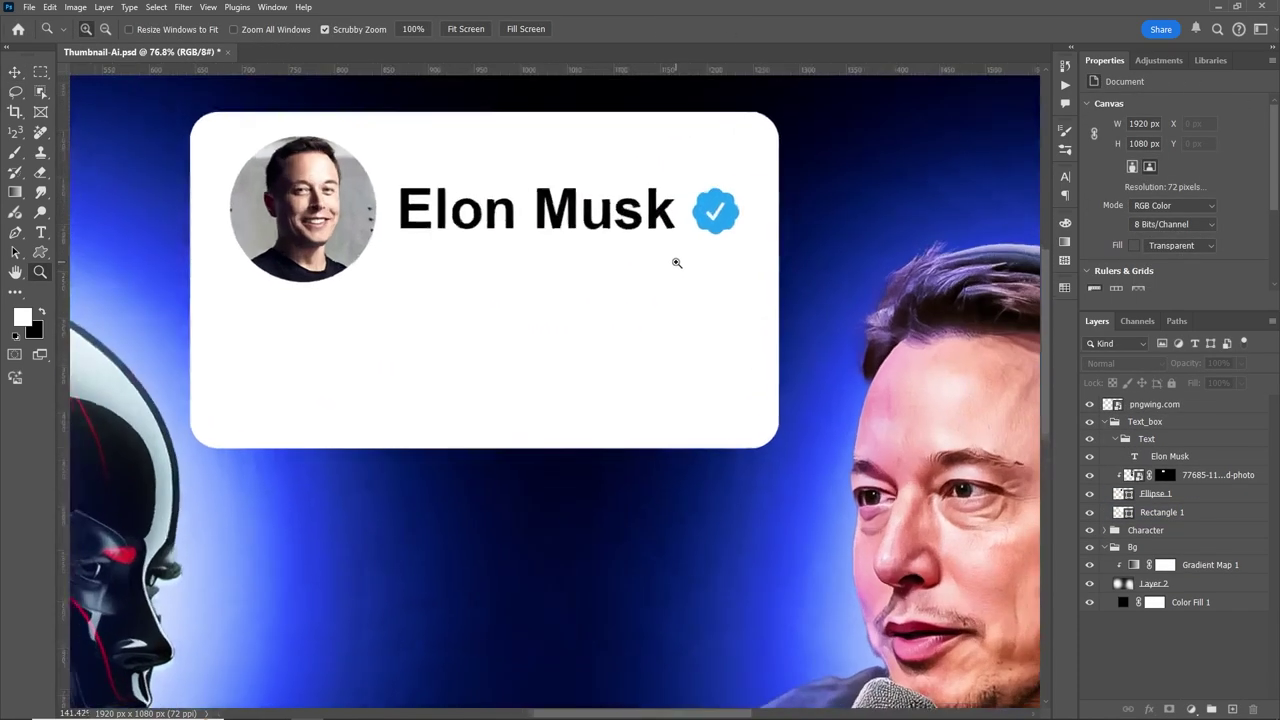
left_click(676, 262)
Shrink the checkmark to the name's height and move its layer into the Text group.
left_click(723, 205, "ctrl")
key("ctrl+t")
left_click_drag(728, 176, 728, 197)
left_click(728, 28)
left_click_drag(1155, 404, 1173, 462)
left_click(1170, 437, "ctrl")
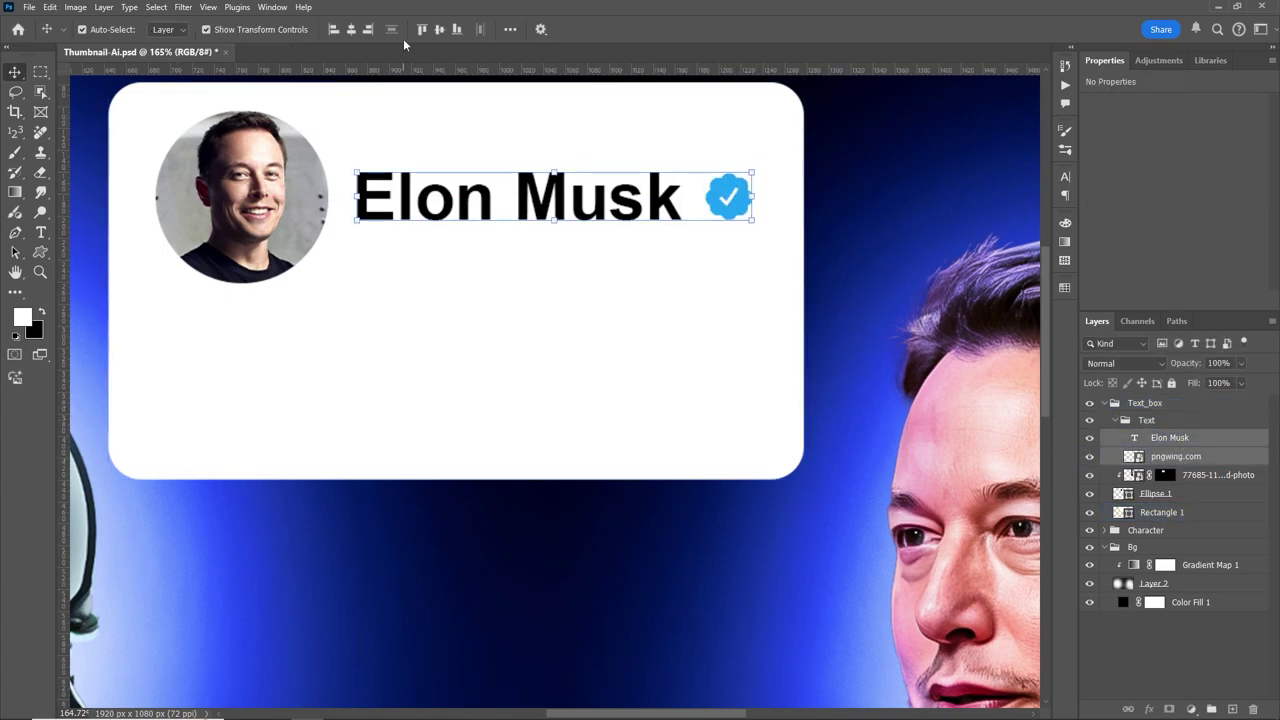
left_click(366, 251)
Paste 'Founder of Tesla & SpaceX' as 24 pt Regular text and place it under the name.
key("t")
left_click(368, 257)
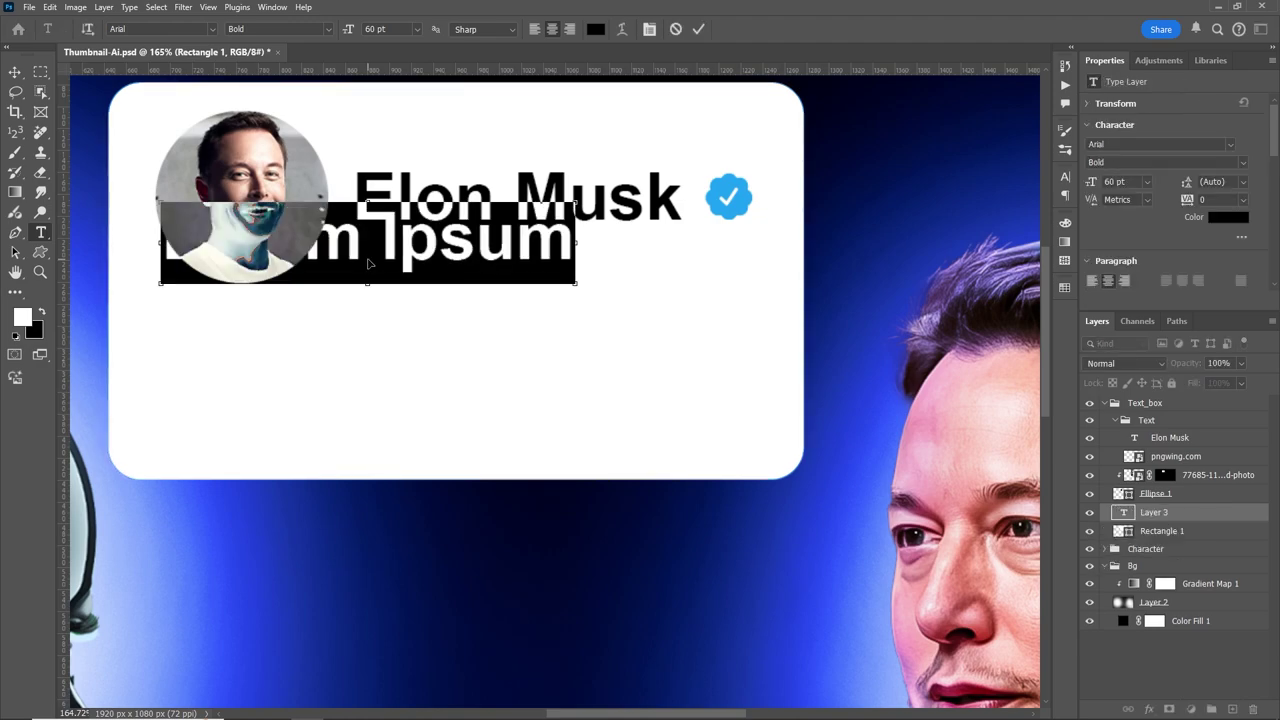
key("ctrl+v")
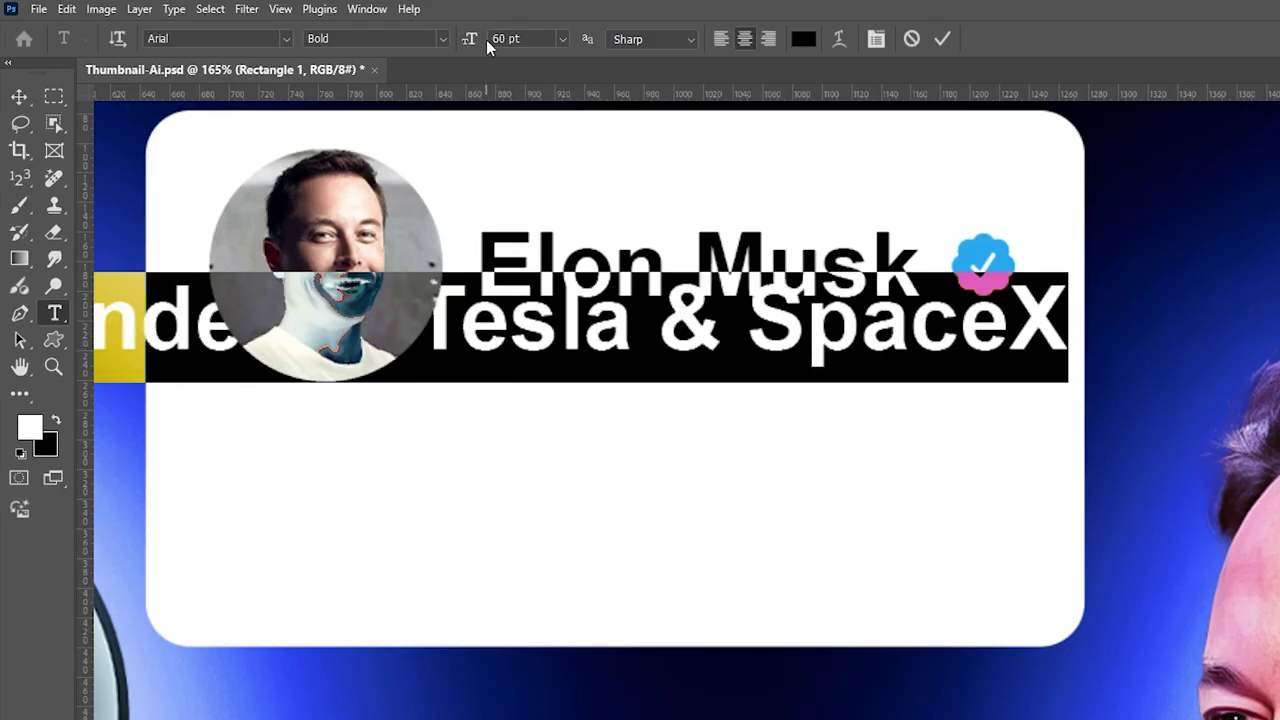
left_click(560, 40)
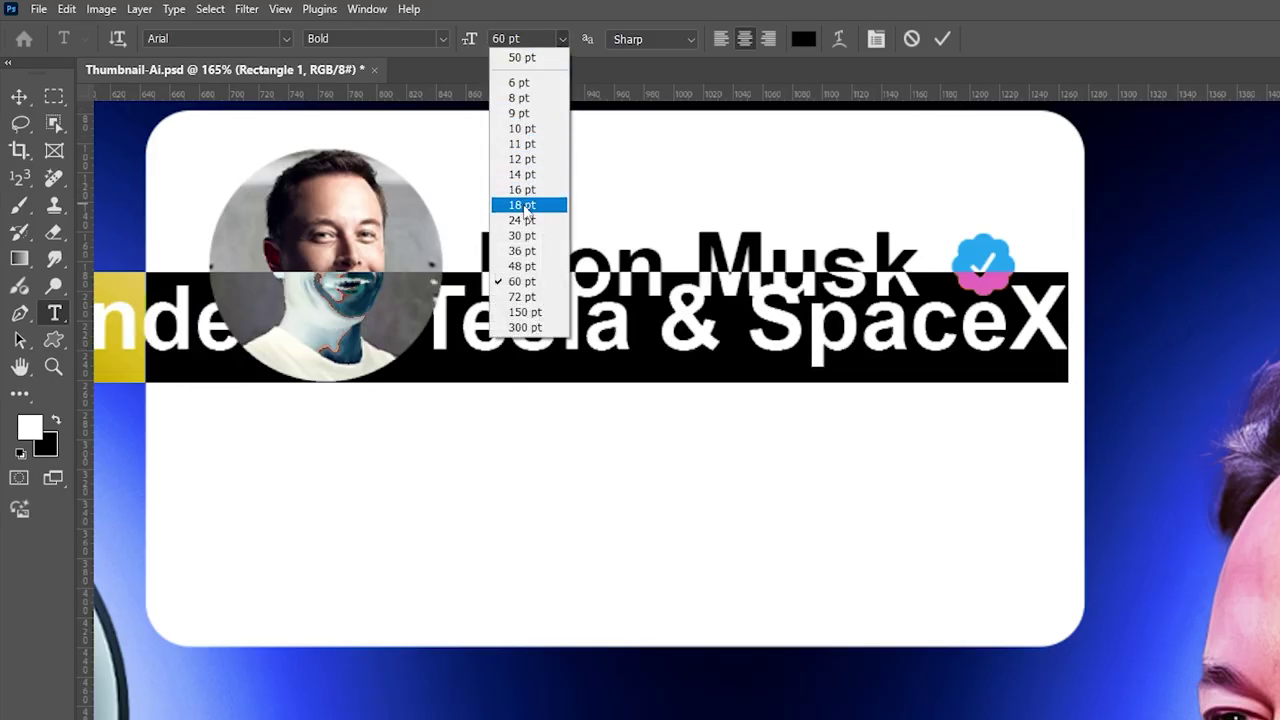
left_click(531, 222)
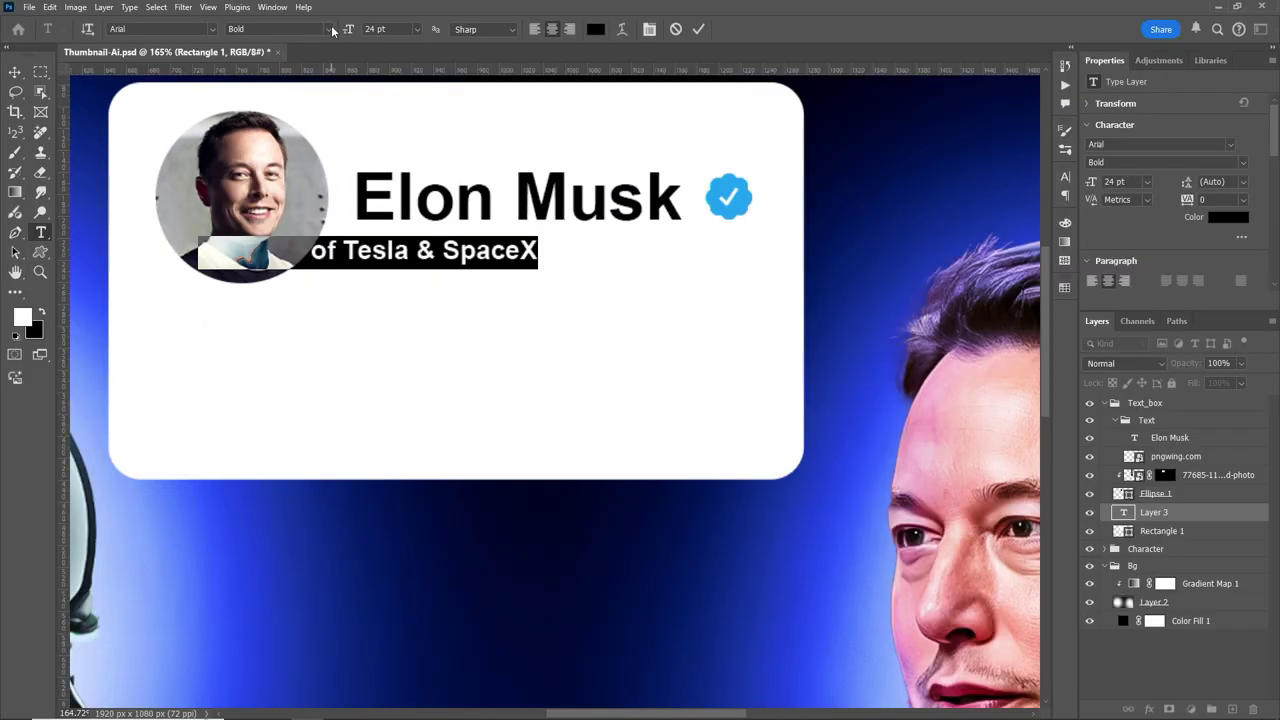
left_click(310, 29)
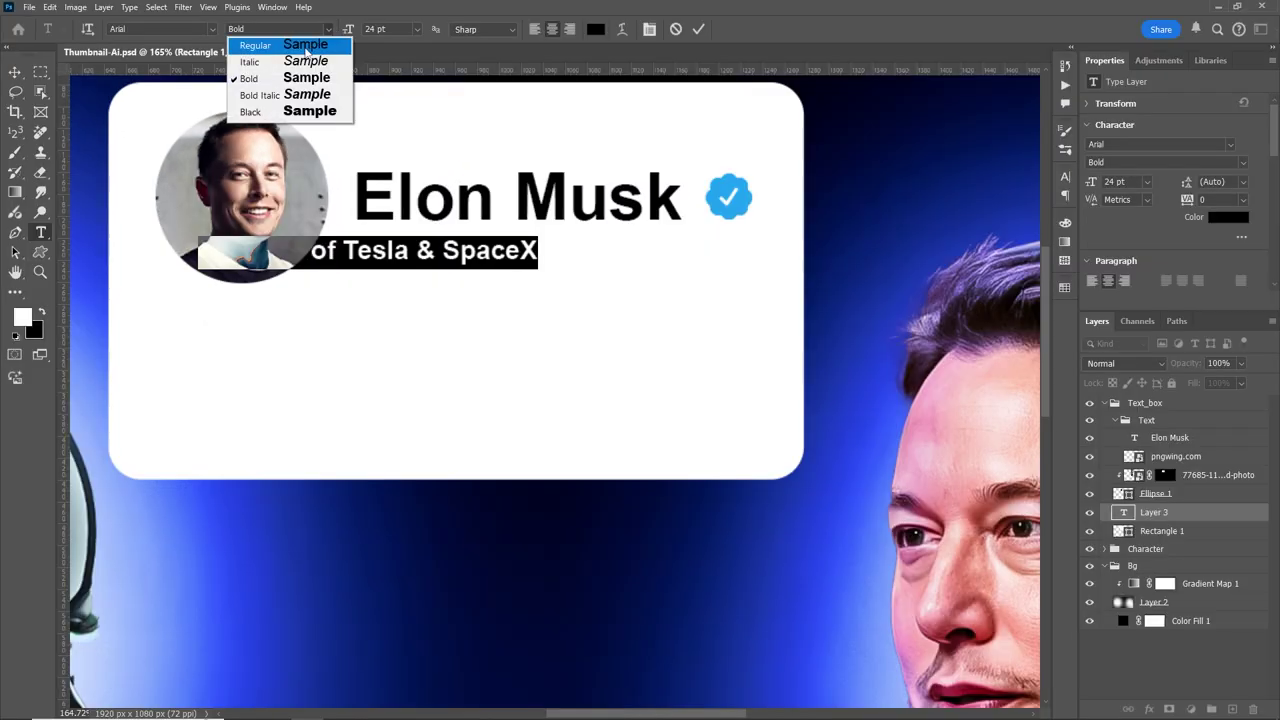
left_click(283, 47)
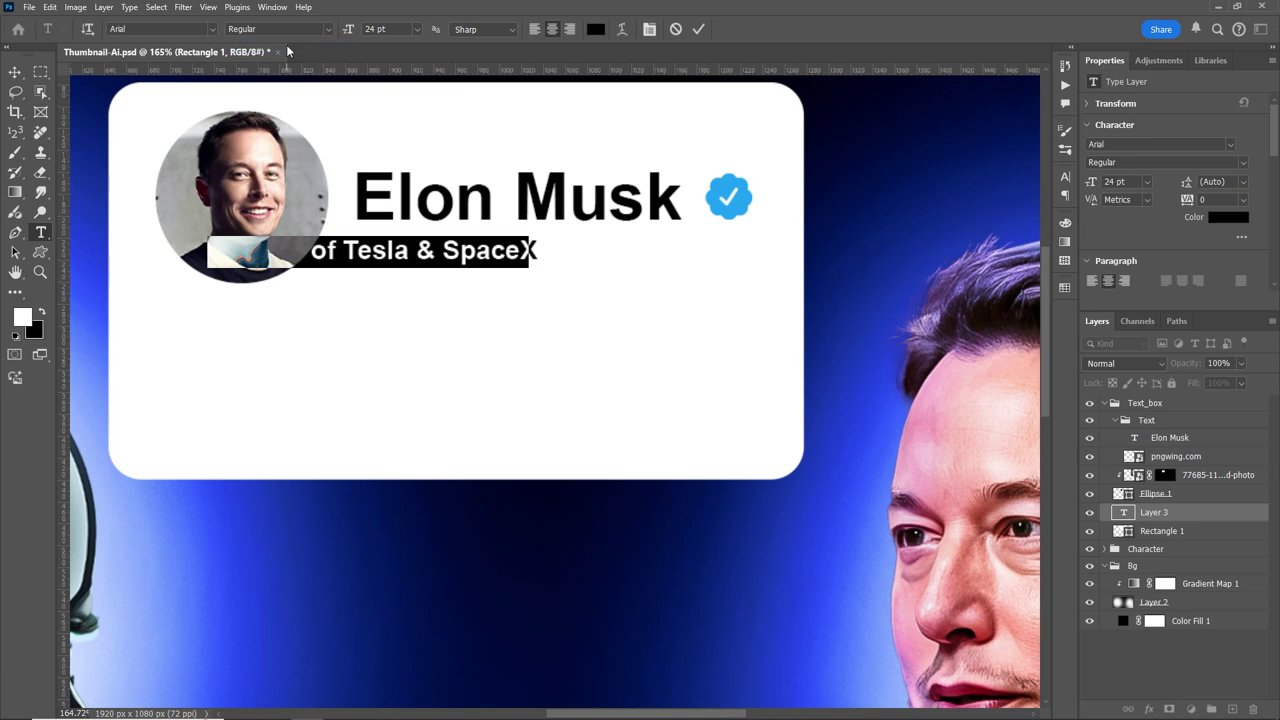
left_click(15, 72)
left_click_drag(397, 255, 545, 243)
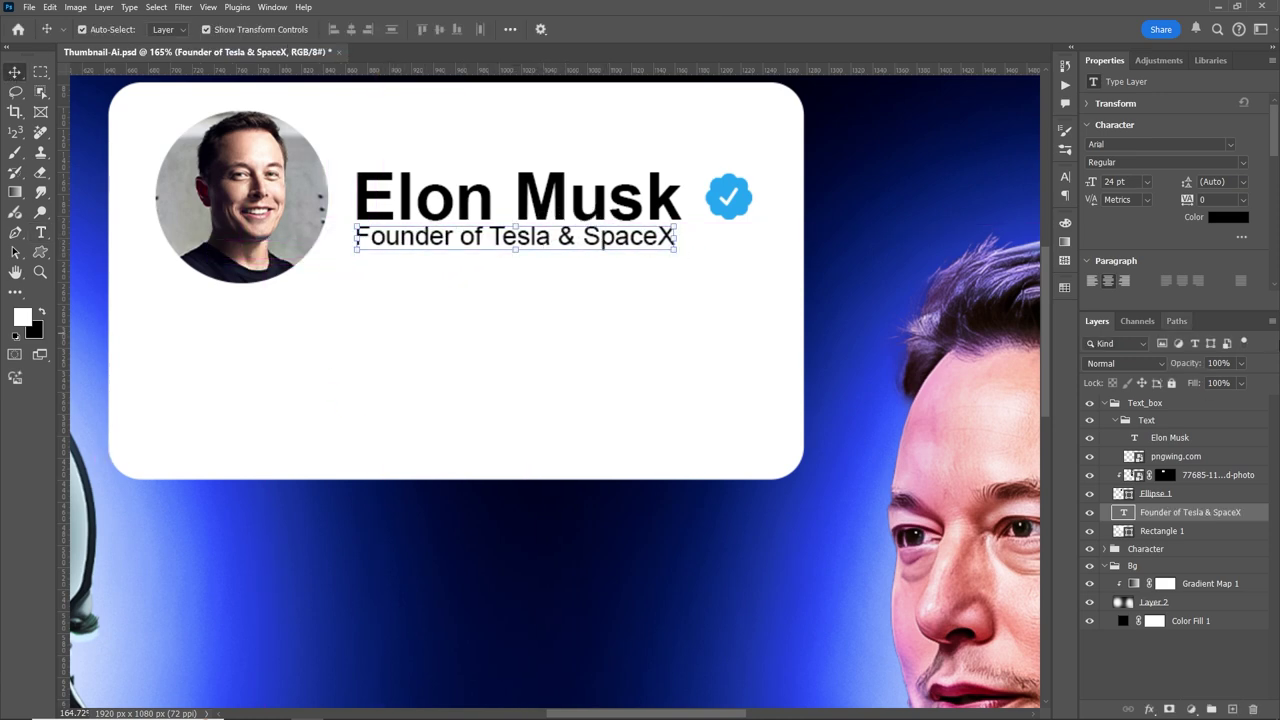
Set the subtitle's tracking to 5 and move its layer above the name layer.
left_click(1242, 201)
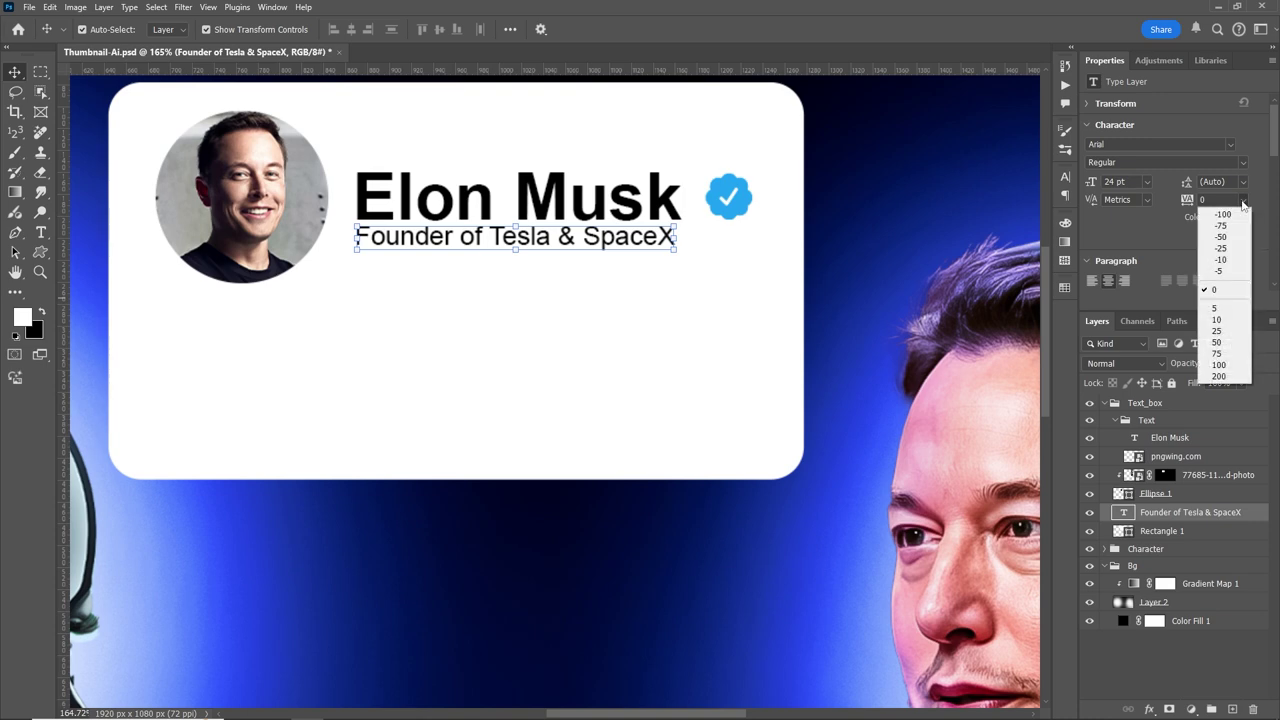
left_click(1215, 308)
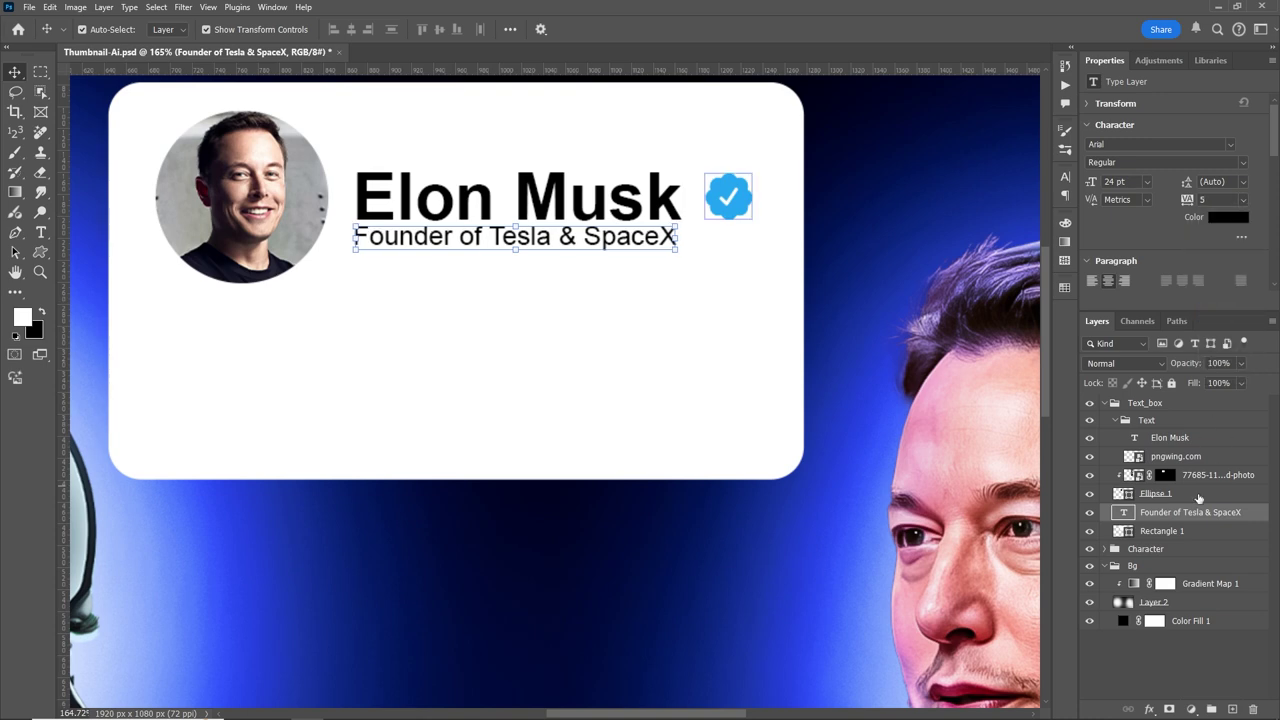
left_click(1170, 438)
left_click_drag(1192, 512, 1215, 438)
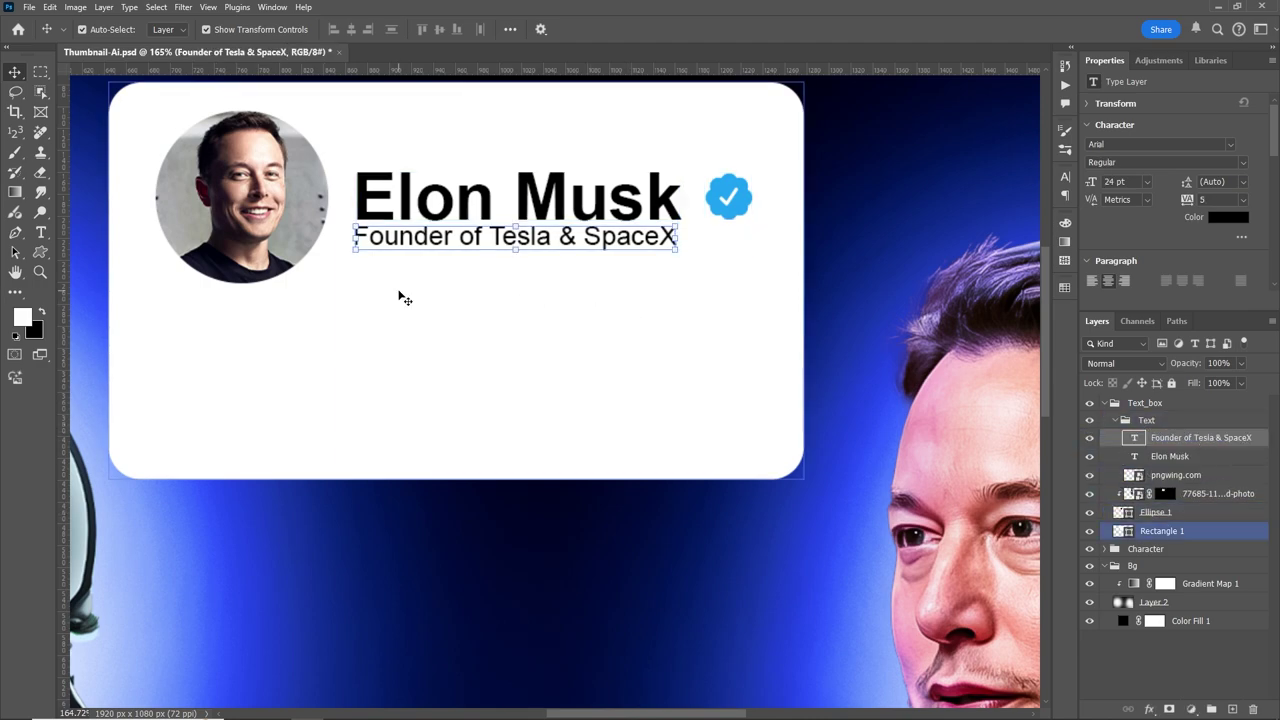
key("z")
mouse_move(437, 251)
left_mouse_down()
mouse_move(600, 275)
mouse_move(590, 257)
left_mouse_up()
key("v")
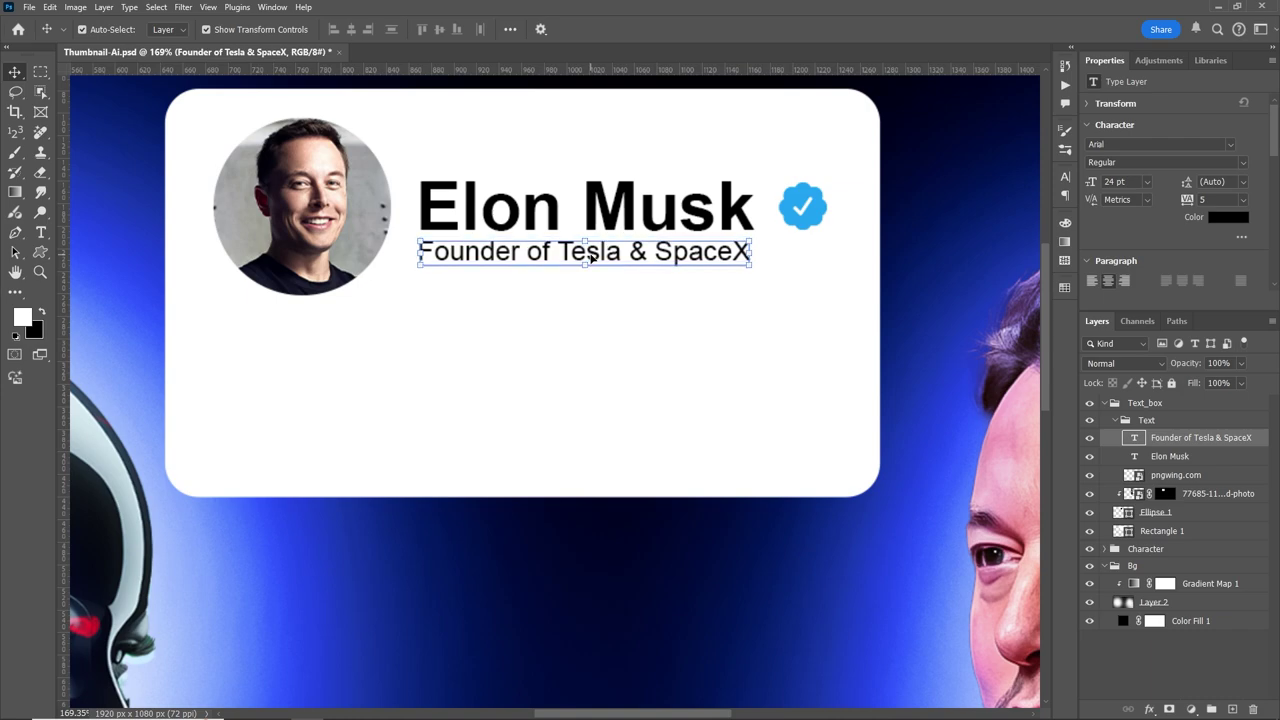
Paste the quote as a new text layer below the subtitle and move it lower on the card.
key("t")
left_click(367, 372)
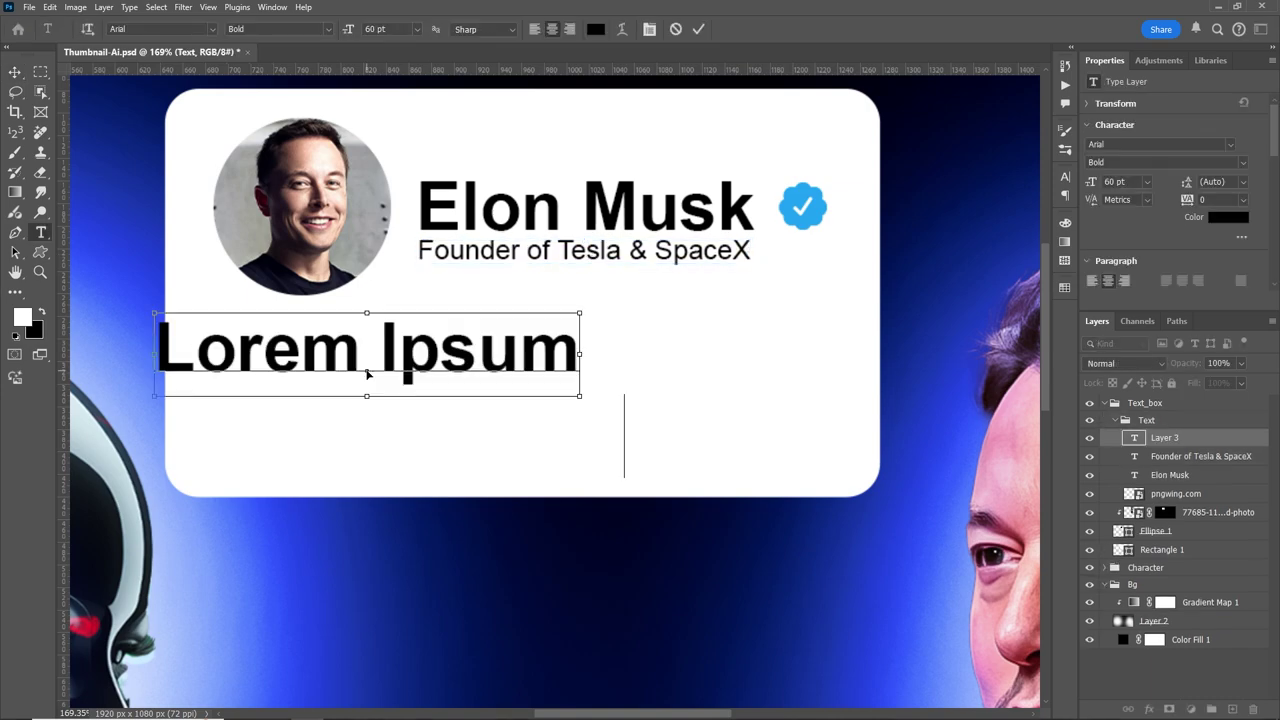
type("AI is a danger to human survival.")
left_click(15, 72)
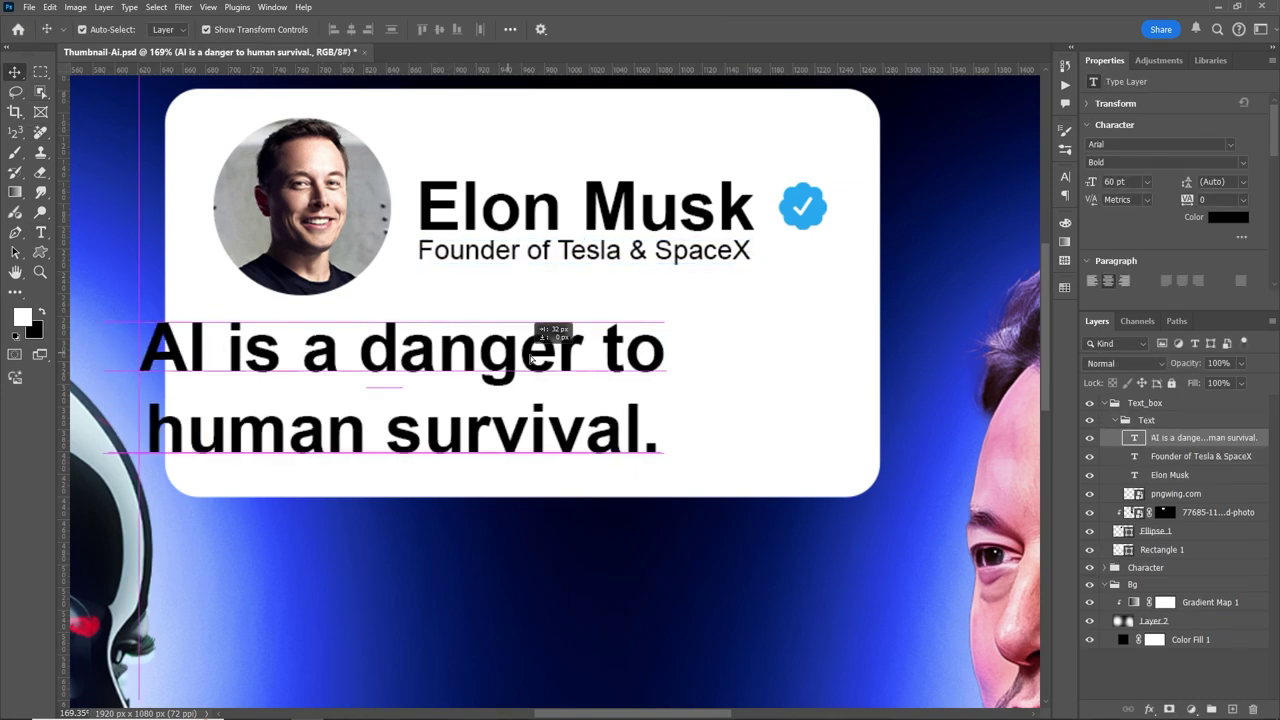
left_click_drag(481, 340, 662, 348)
Set the quote text's font size to 48 pt.
double_click(790, 365)
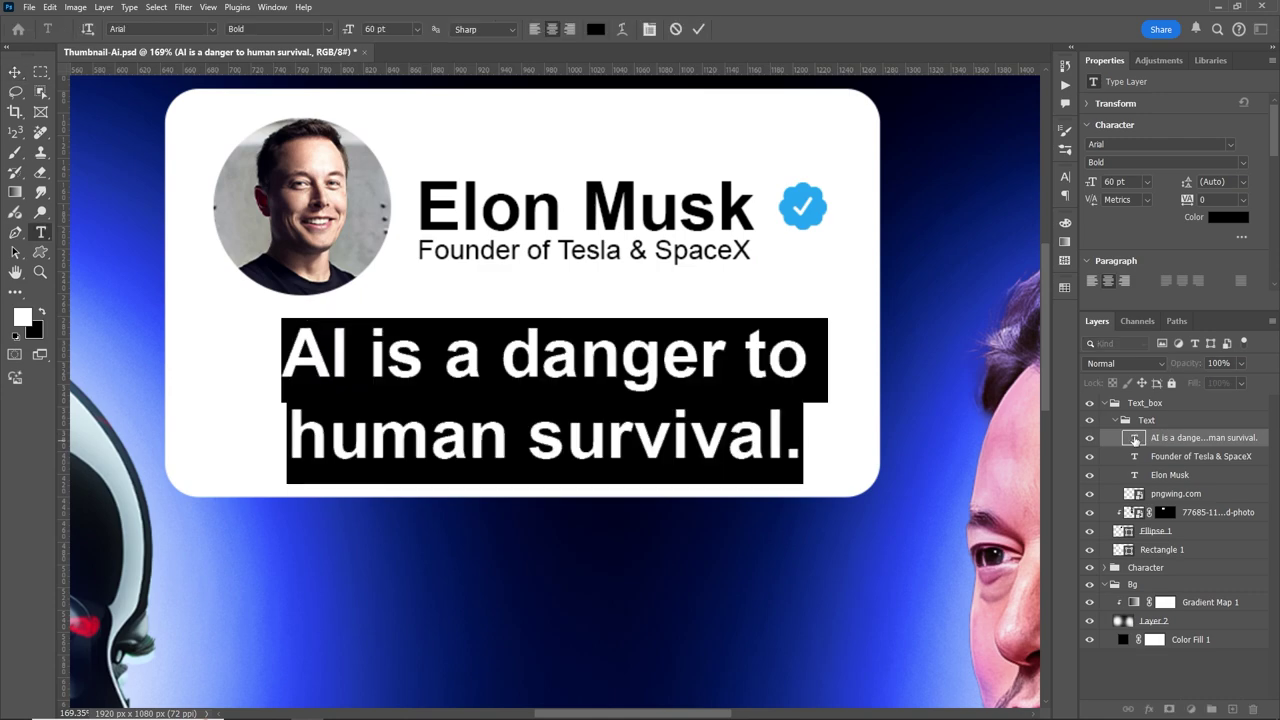
left_click(416, 29)
left_click(399, 197)
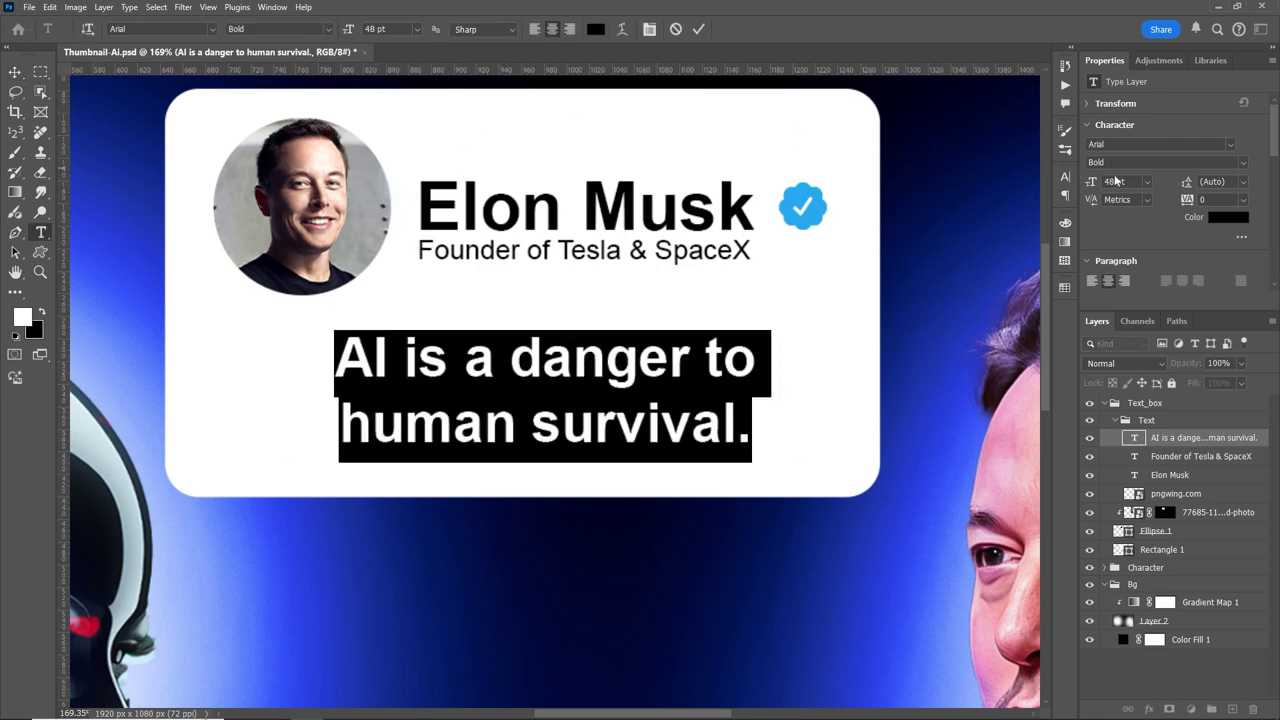
left_click(1146, 182)
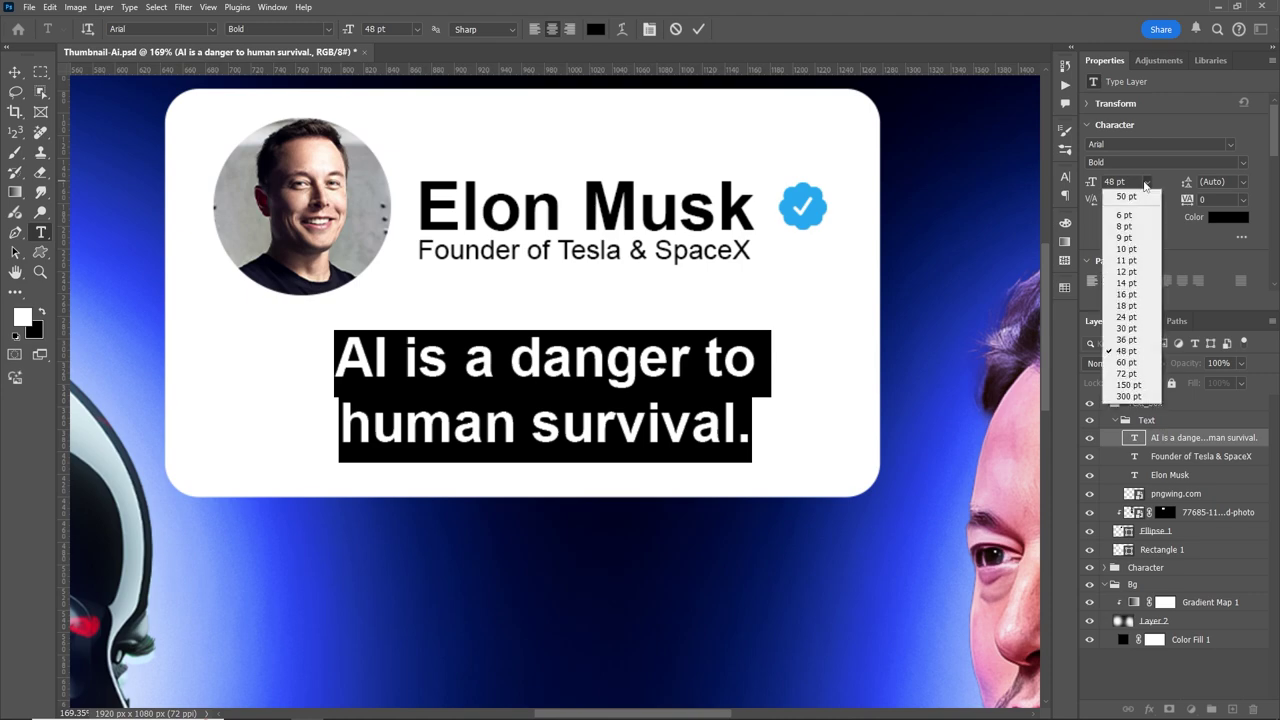
left_click(1146, 183)
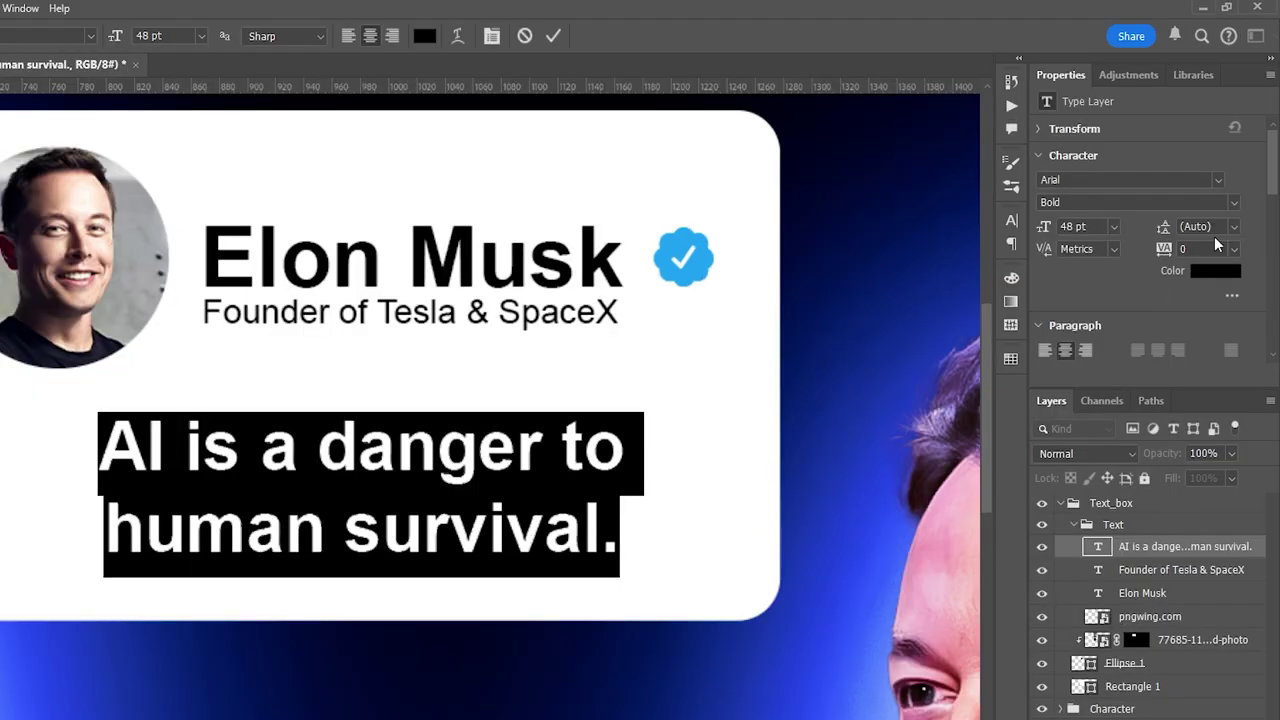
left_click(1184, 436)
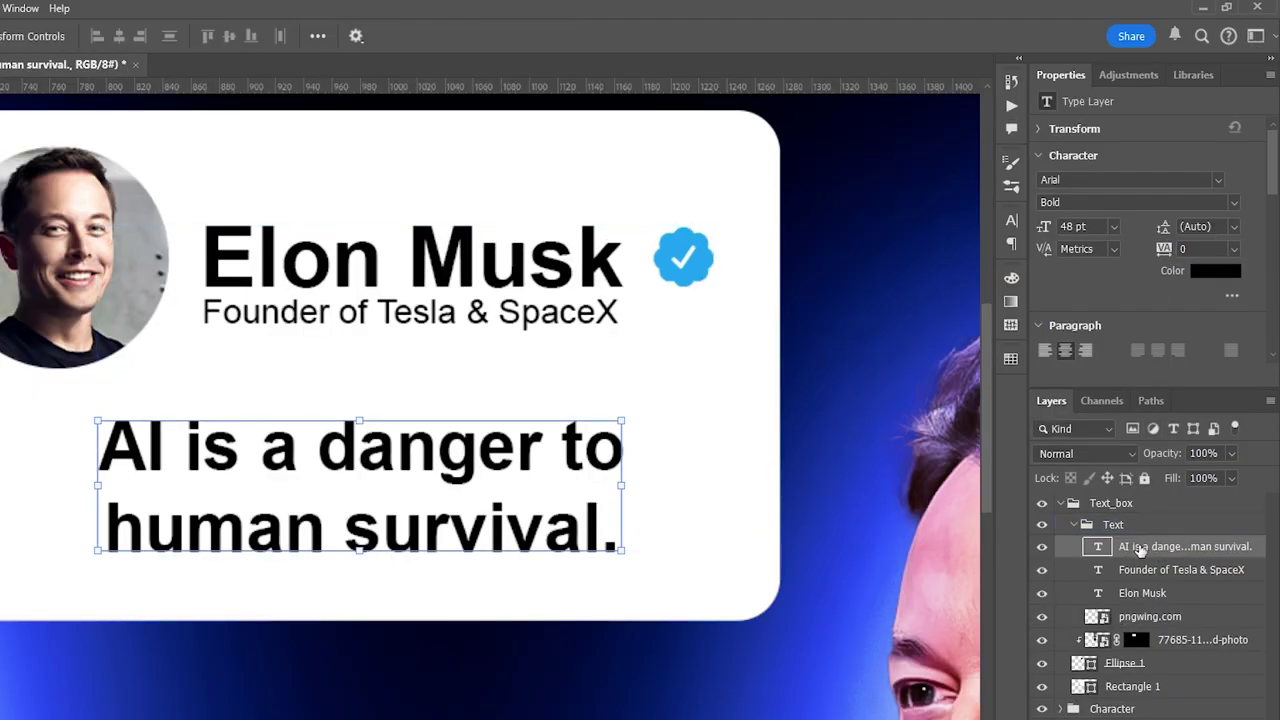
Give the quote 46 pt leading and 10 tracking.
double_click(1098, 548)
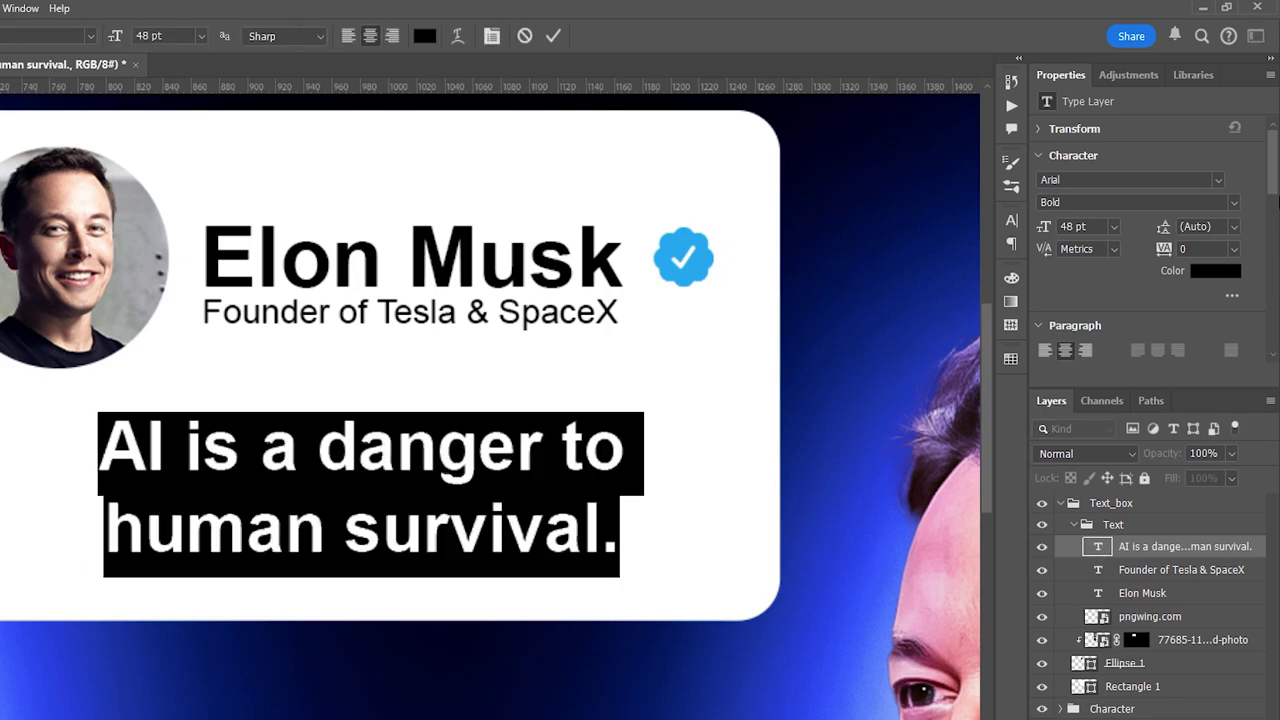
left_click(1234, 227)
left_click(1208, 424)
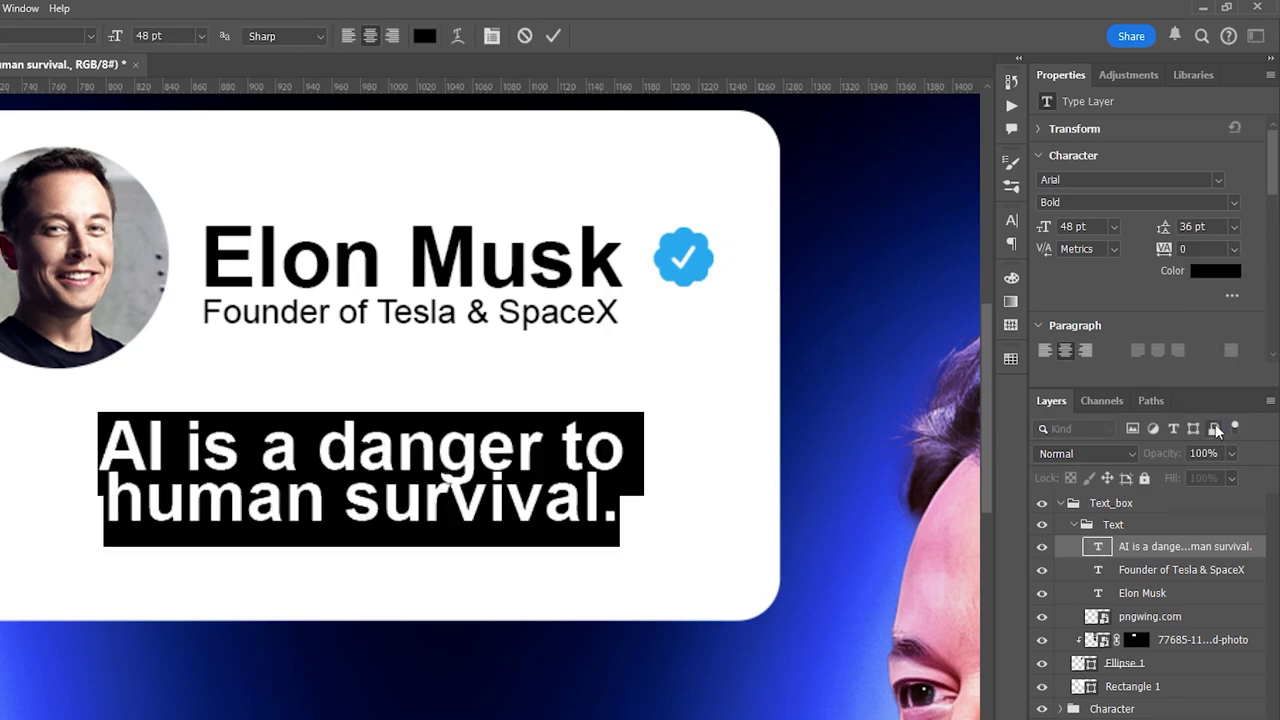
left_click_drag(1176, 234, 1222, 248)
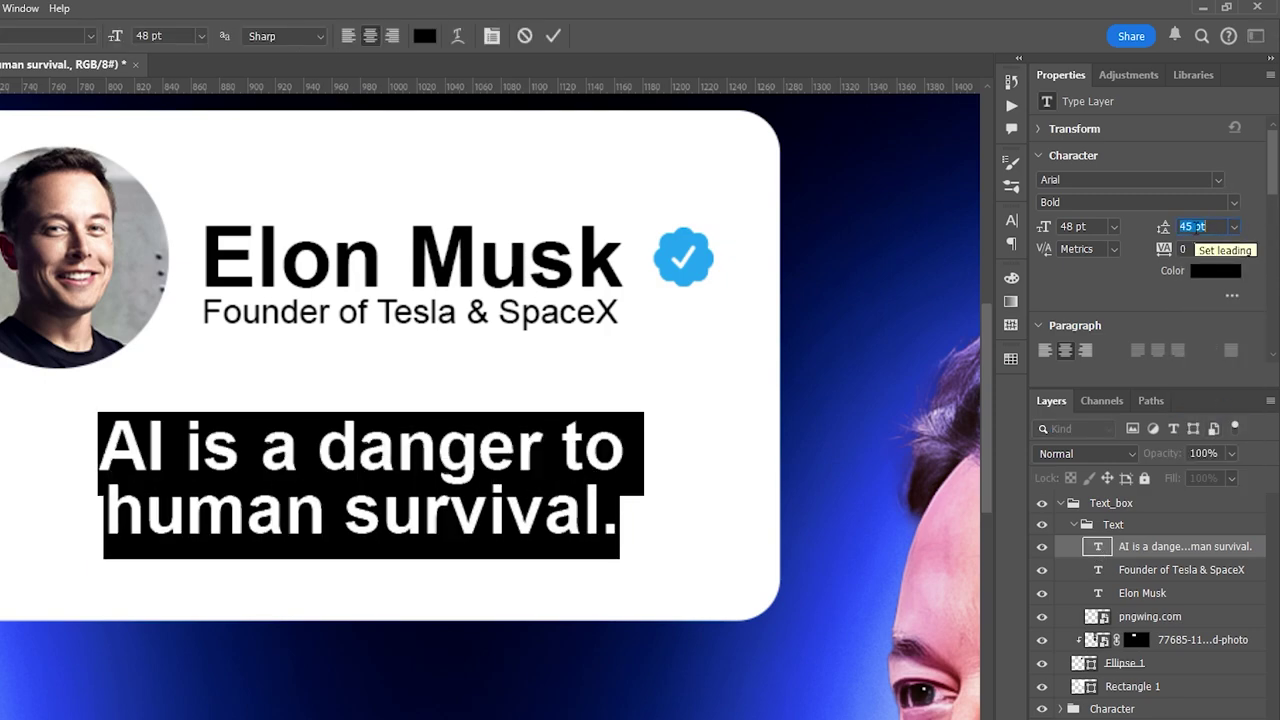
left_click(1234, 249)
left_click(1212, 400)
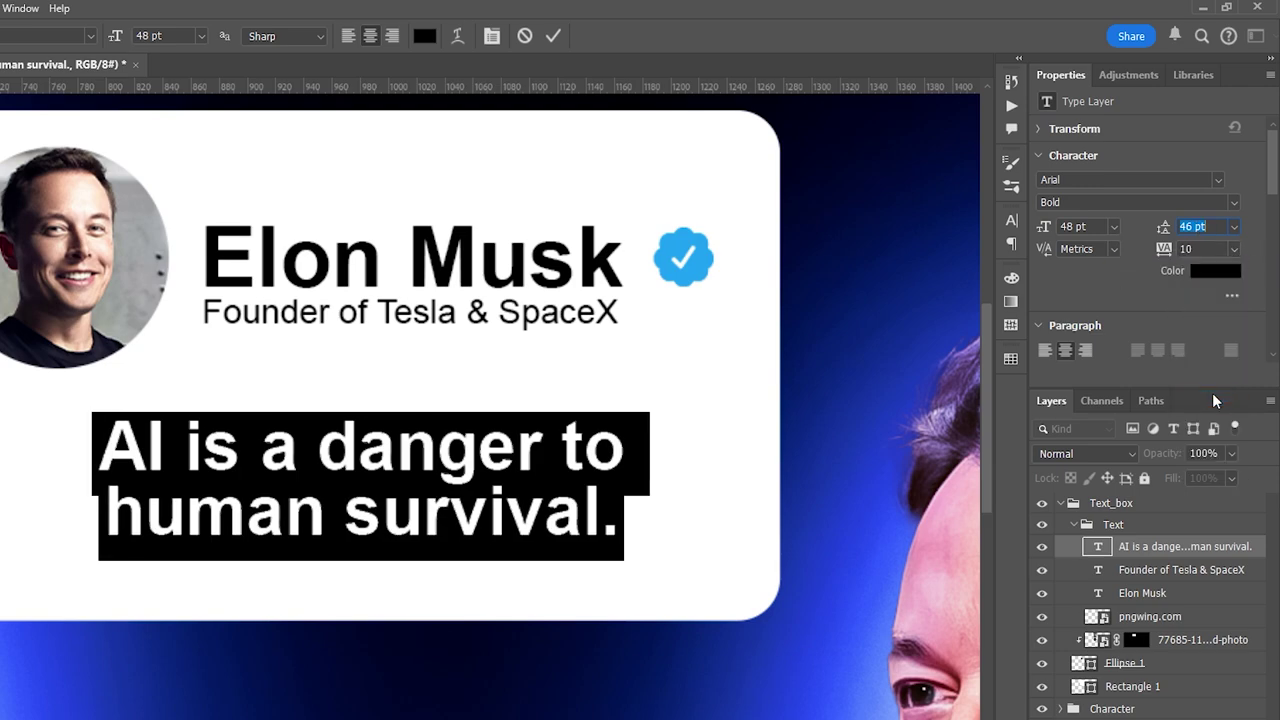
key("ctrl+Return")
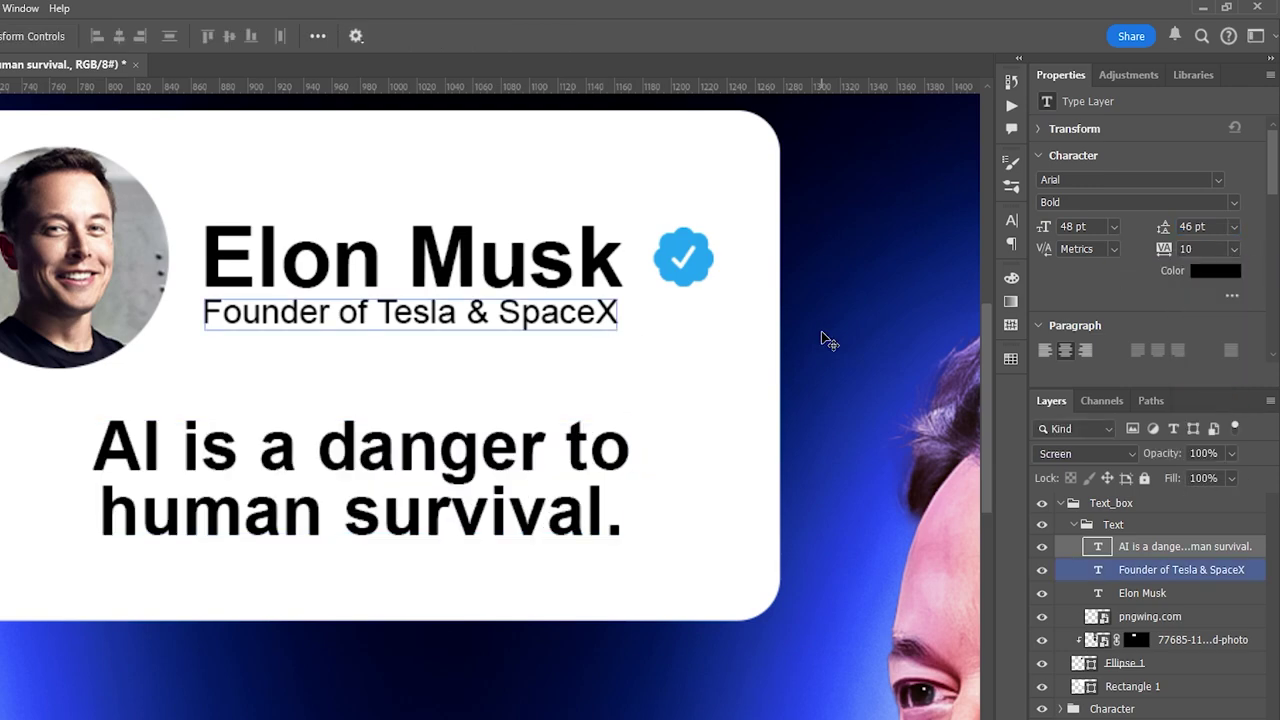
Colour the word 'danger' a strong red.
double_click(1098, 547)
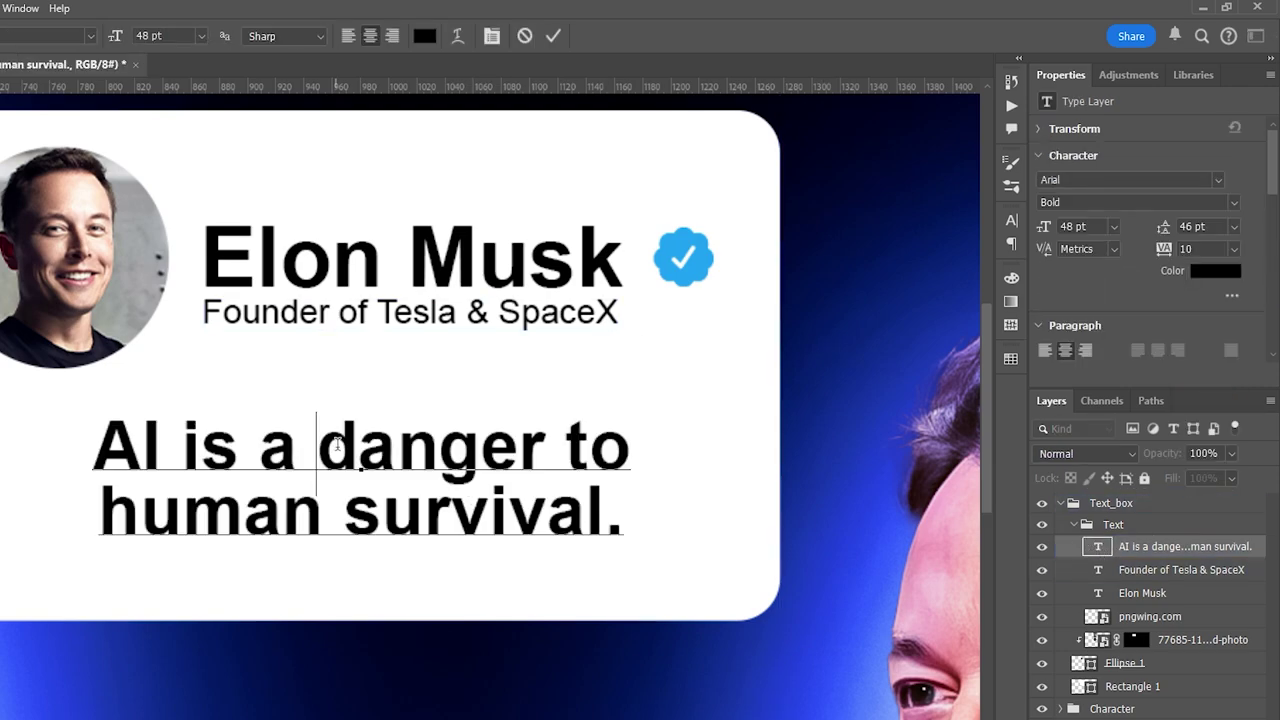
left_click_drag(318, 445, 546, 445)
left_click(1216, 271)
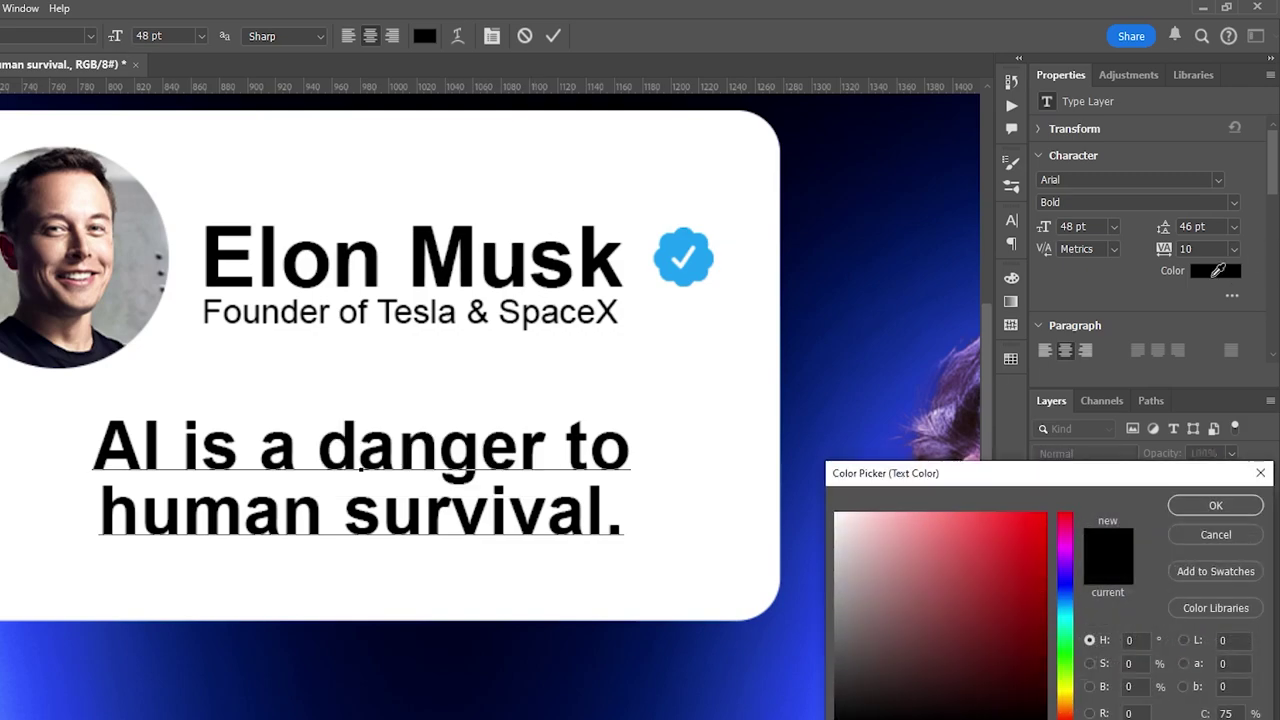
left_click(1073, 527)
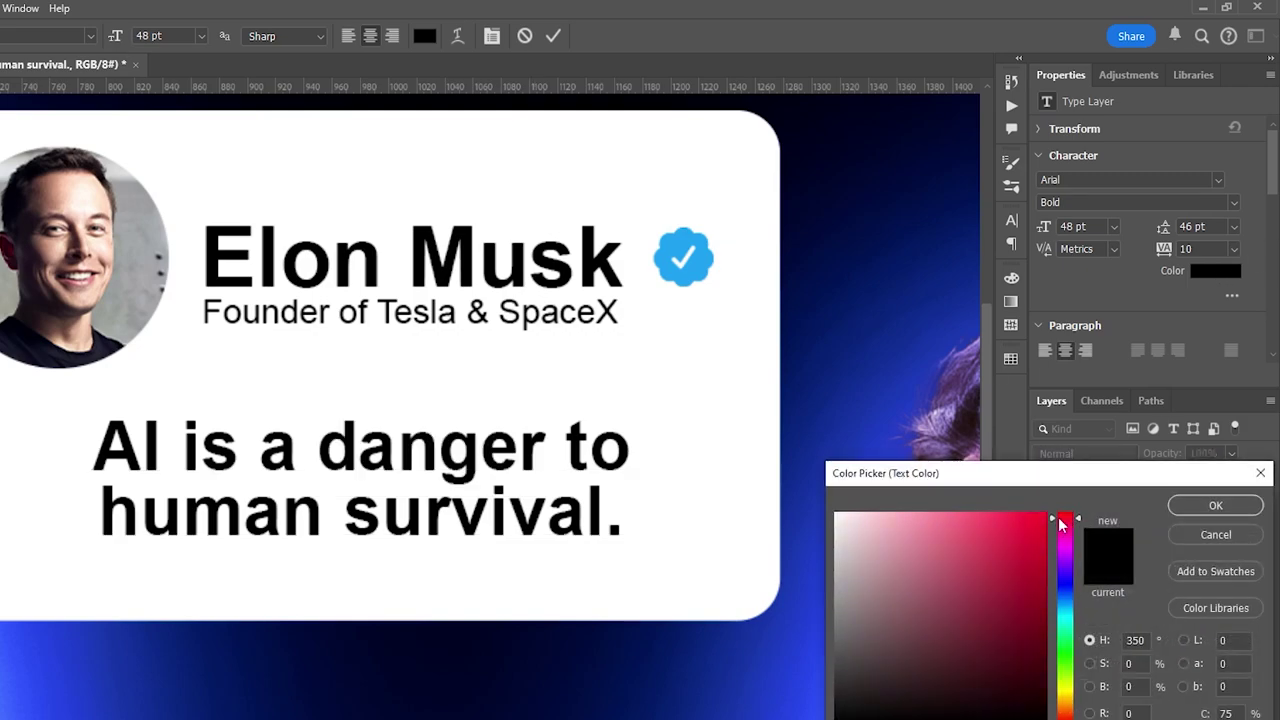
left_click(1040, 520)
left_click(1215, 505)
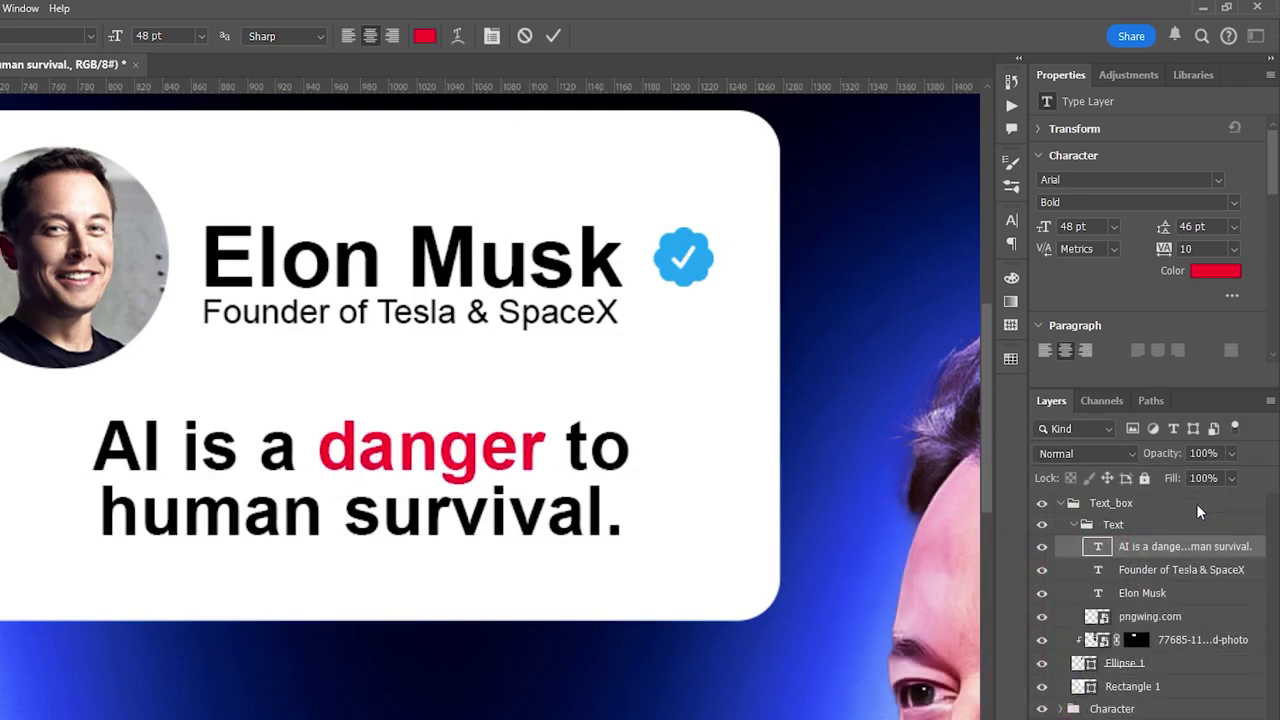
Colour the word 'AI' a bright saturated blue and commit the quote edits.
left_click(152, 450)
double_click(150, 450)
left_click(1215, 270)
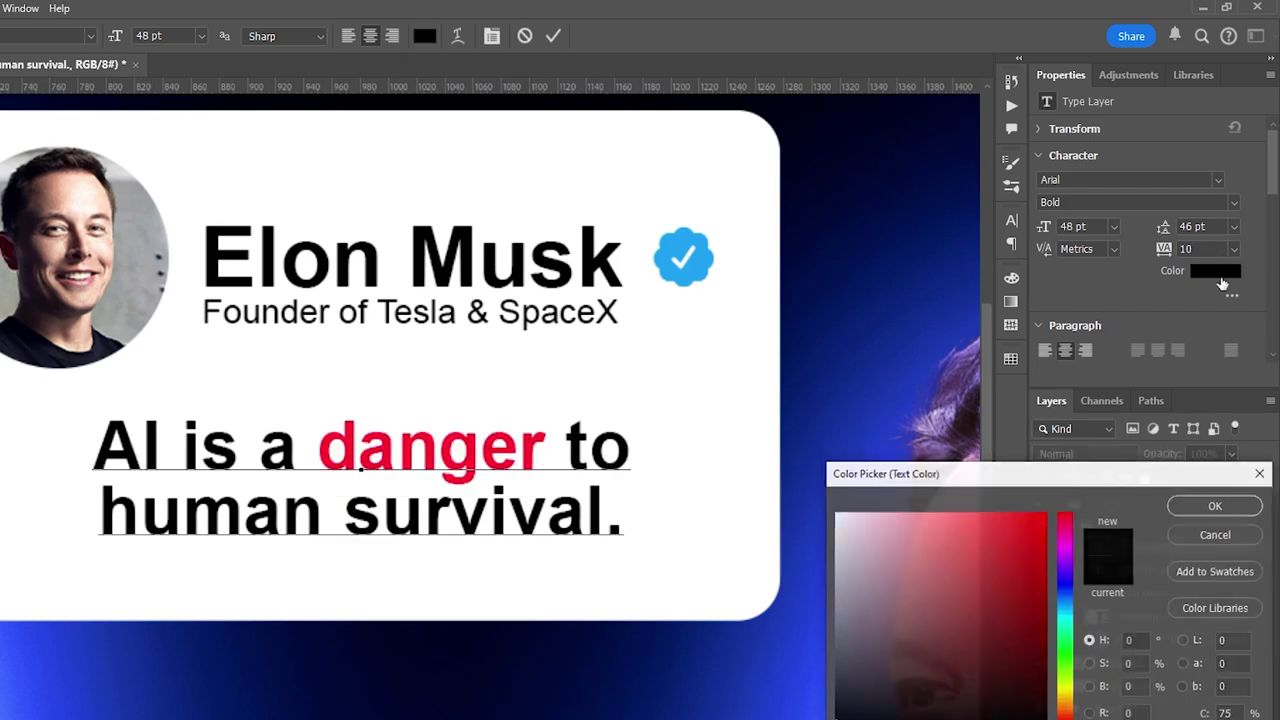
left_click(703, 262)
left_click(806, 496)
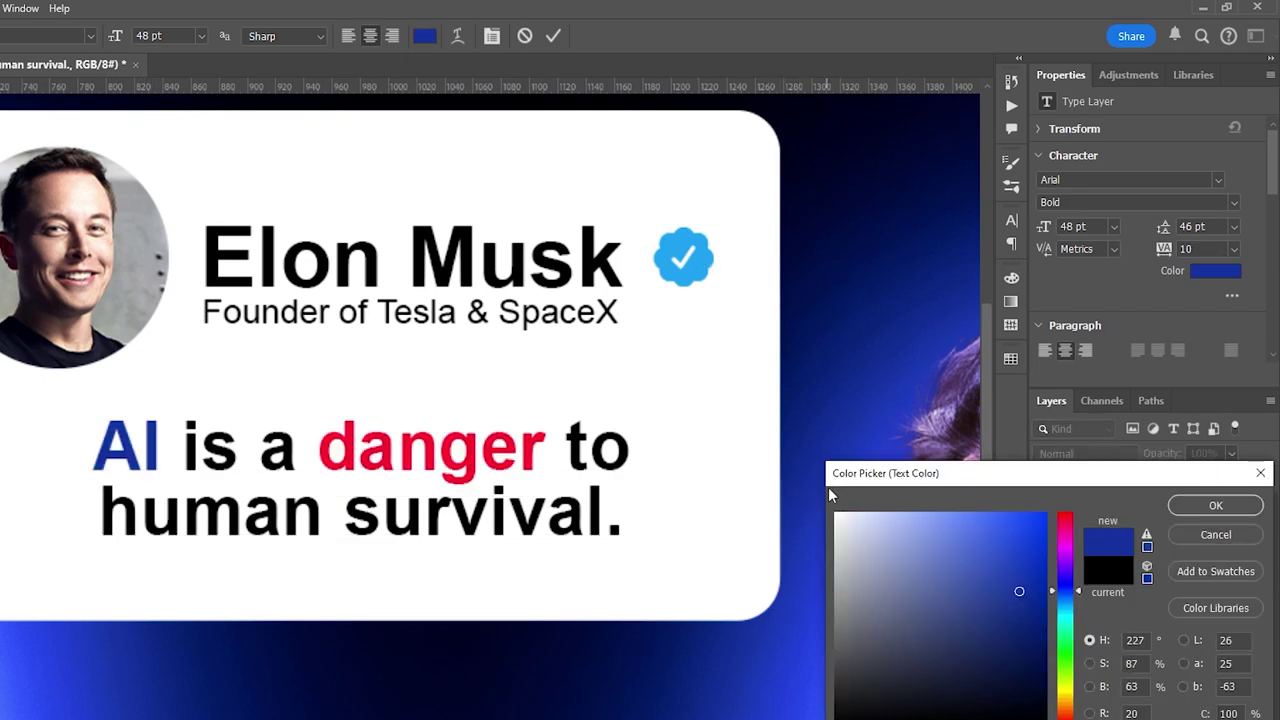
left_click_drag(1020, 522, 1084, 511)
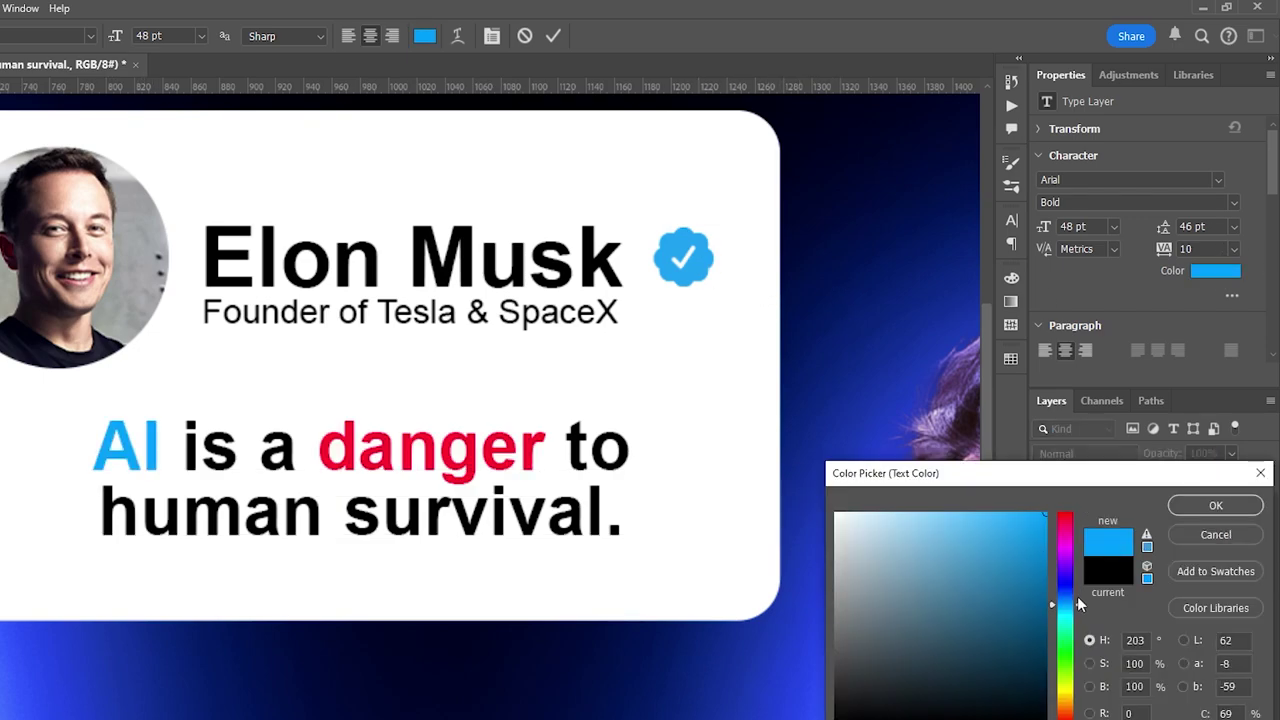
left_click(1091, 664)
left_click(1090, 686)
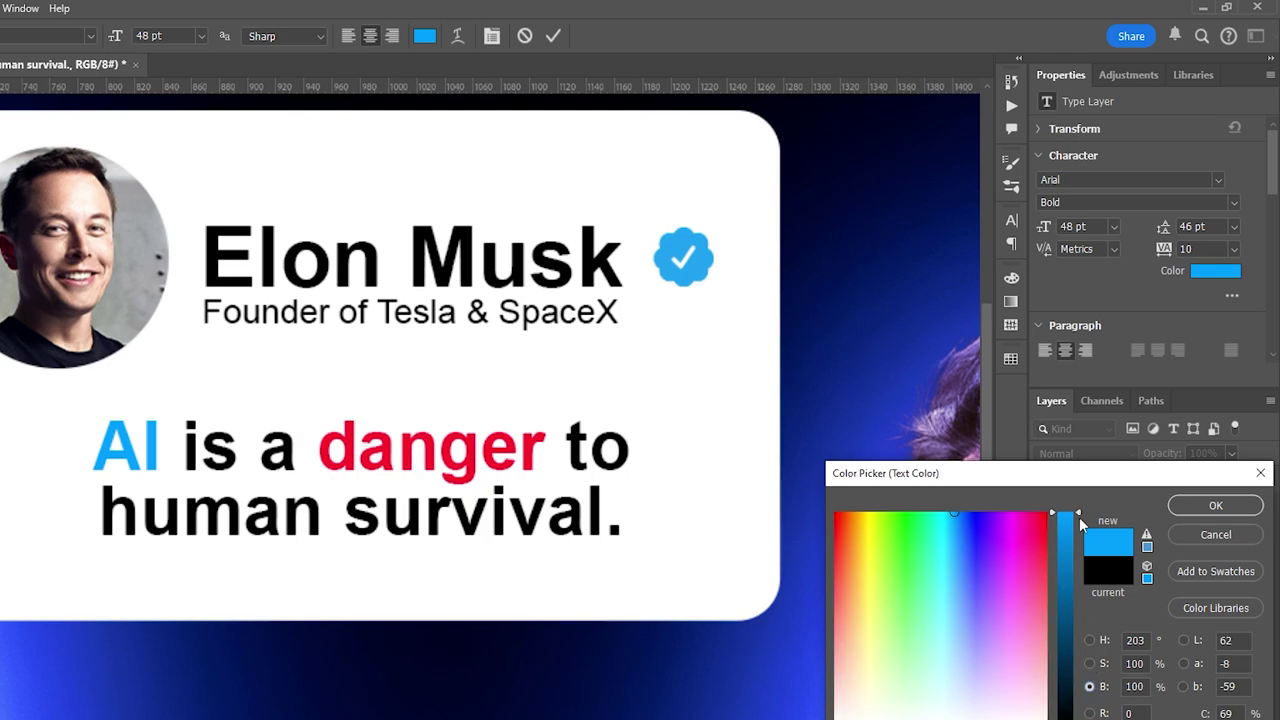
left_click(1080, 524)
left_click(1215, 505)
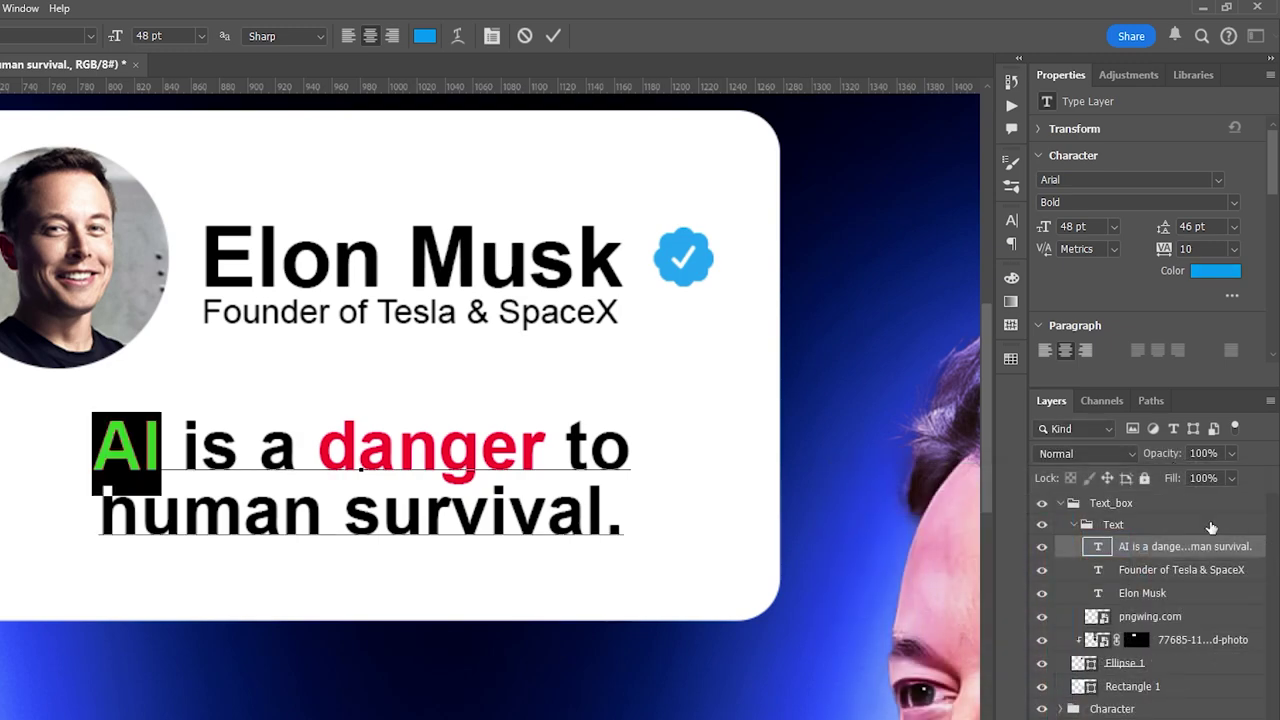
left_click(1211, 527)
left_click(924, 386)
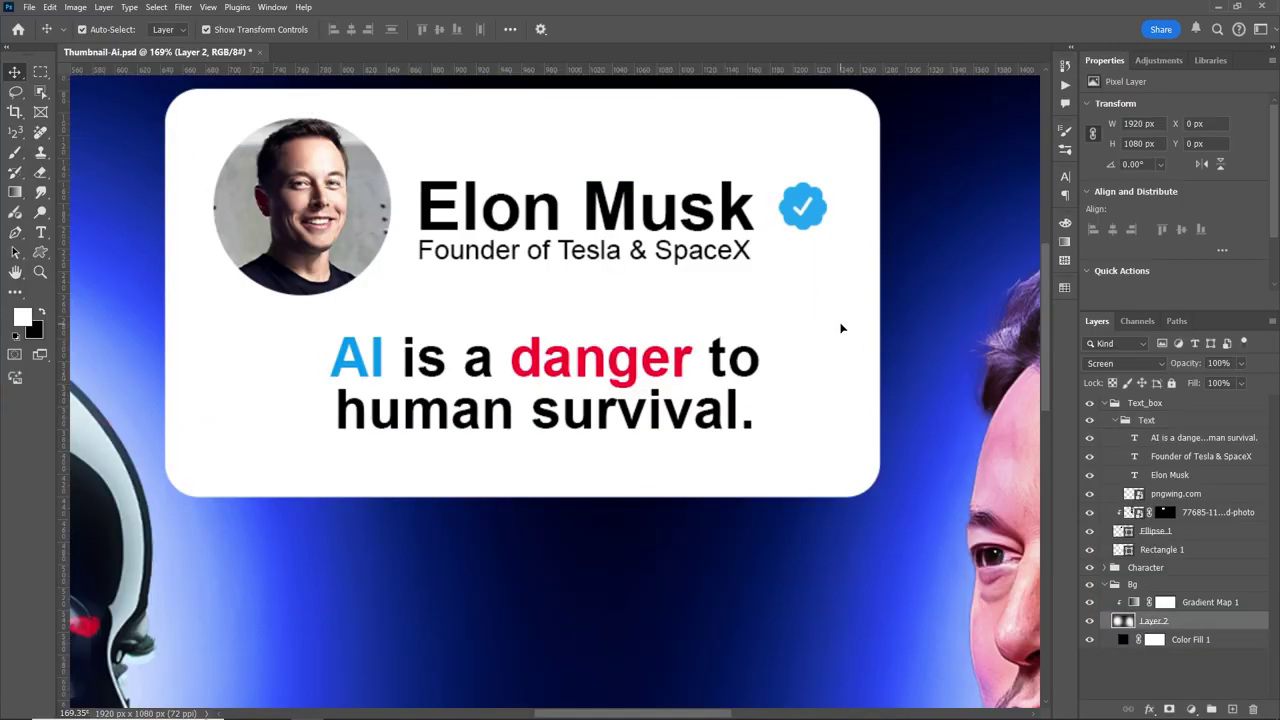
scroll(841, 328, "down", 5)
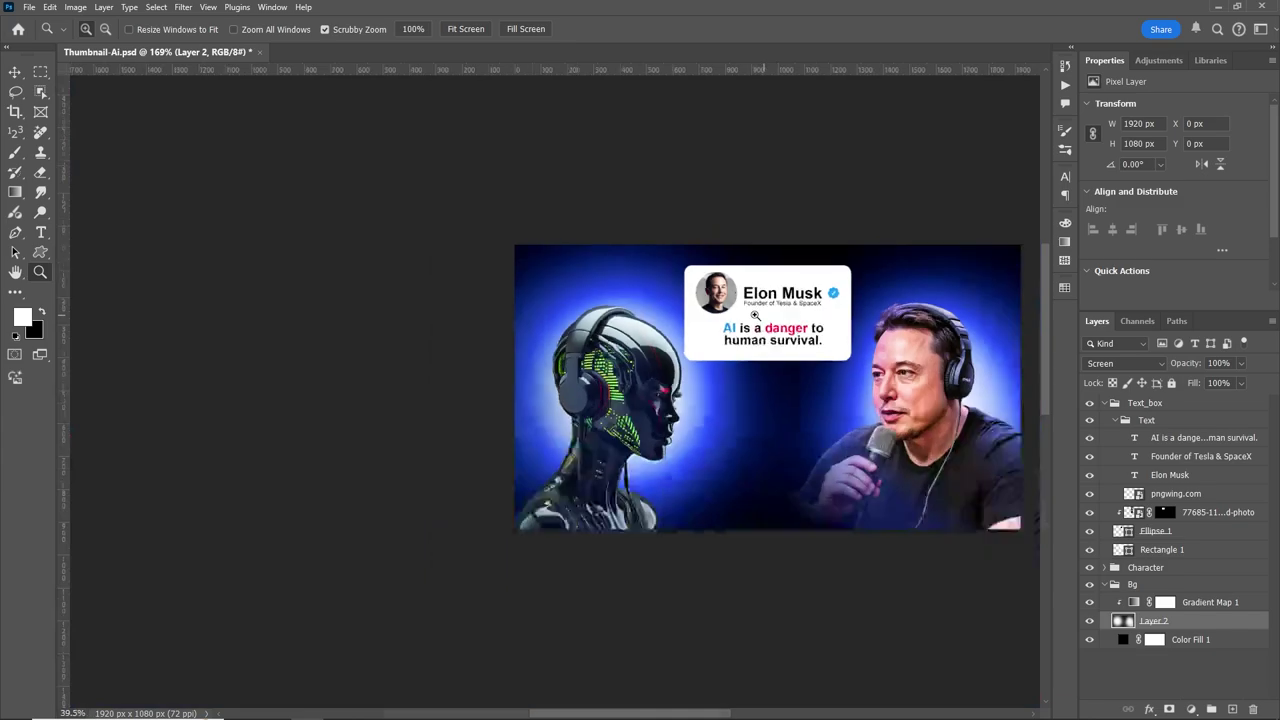
scroll(760, 300, "up", 3)
Resize the quote to 65 pt with 60 pt leading, then select the Text group.
double_click(1133, 437)
left_click(1148, 181)
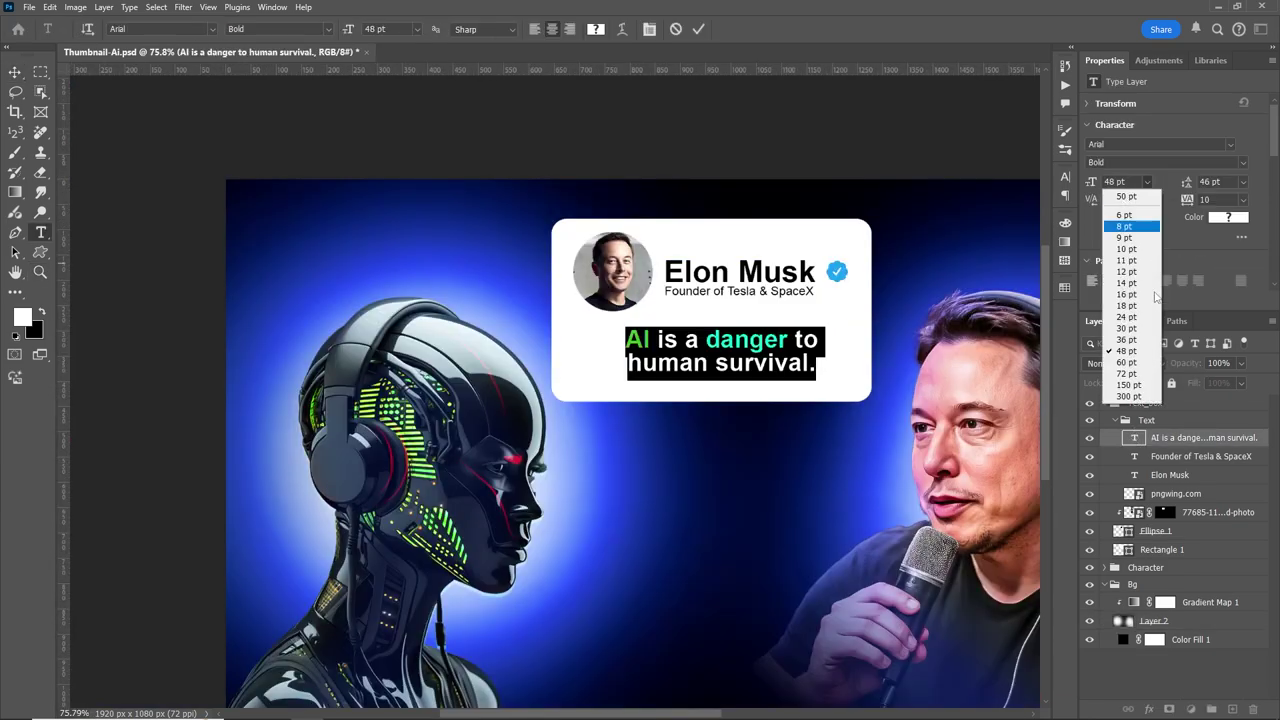
left_click(1132, 362)
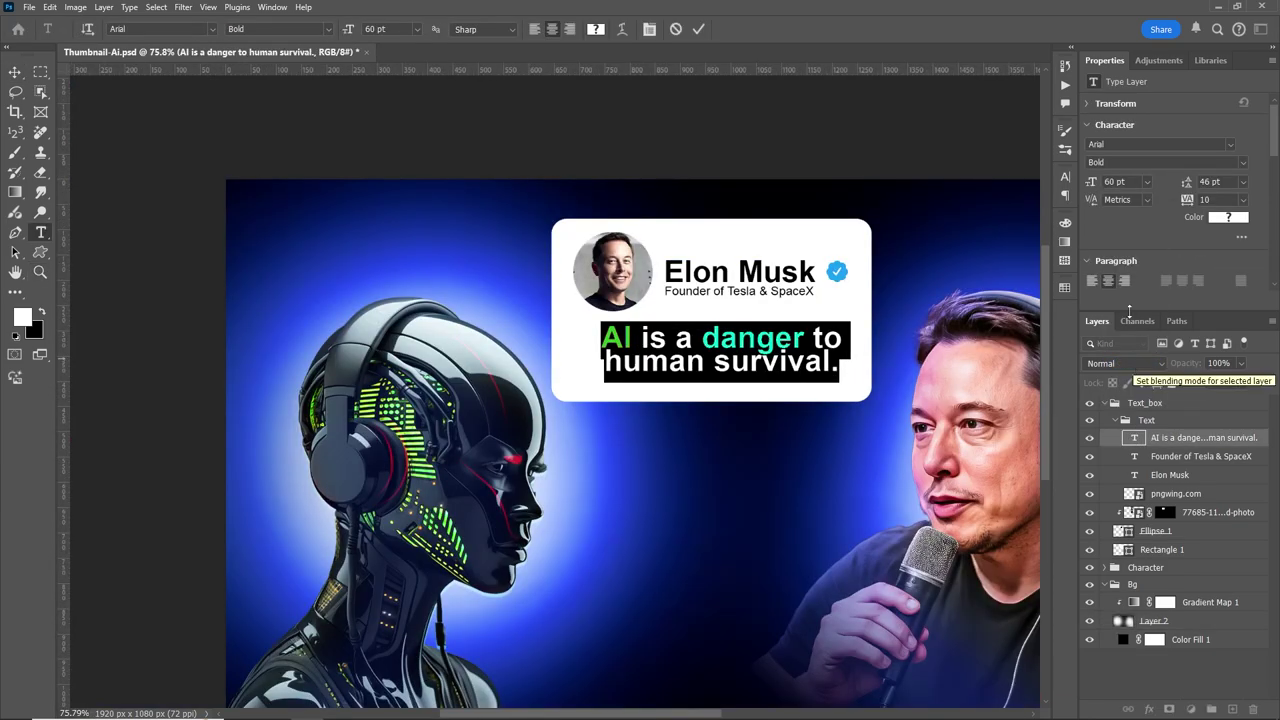
left_click(1108, 182)
key("Up")
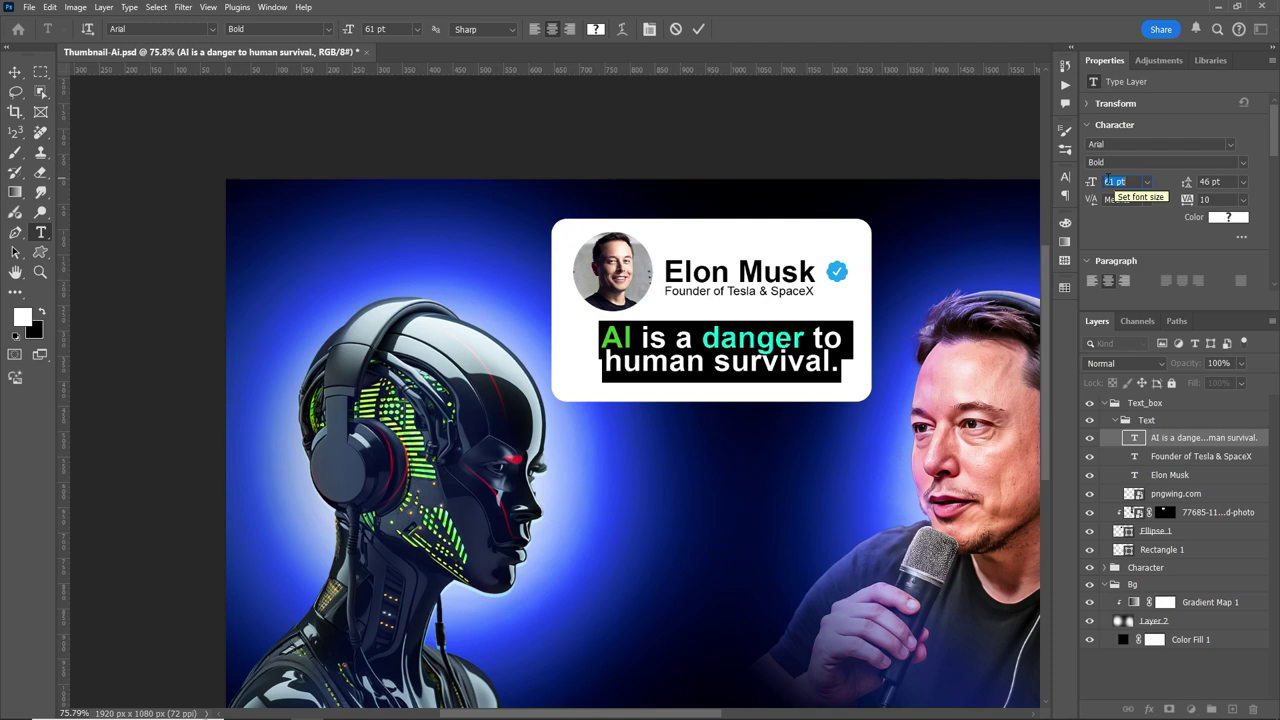
key("Up")
key("Up")
key("Up")
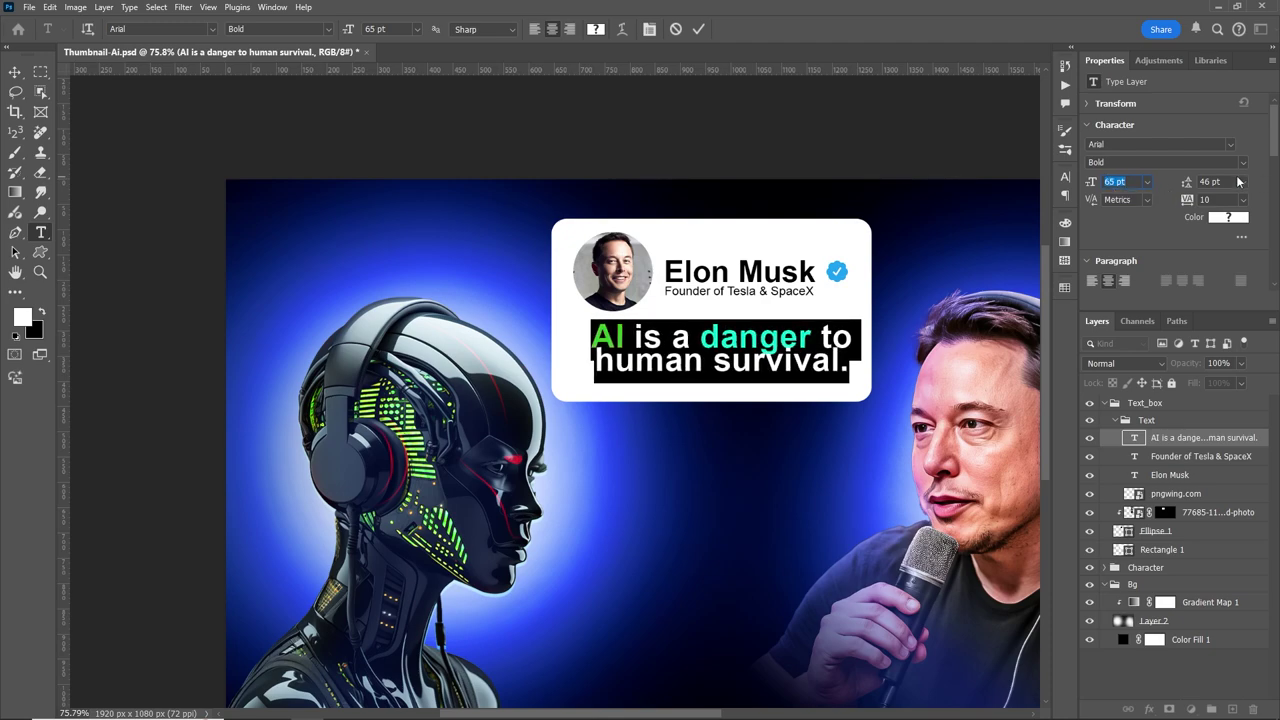
left_click(1242, 182)
left_click(1226, 360)
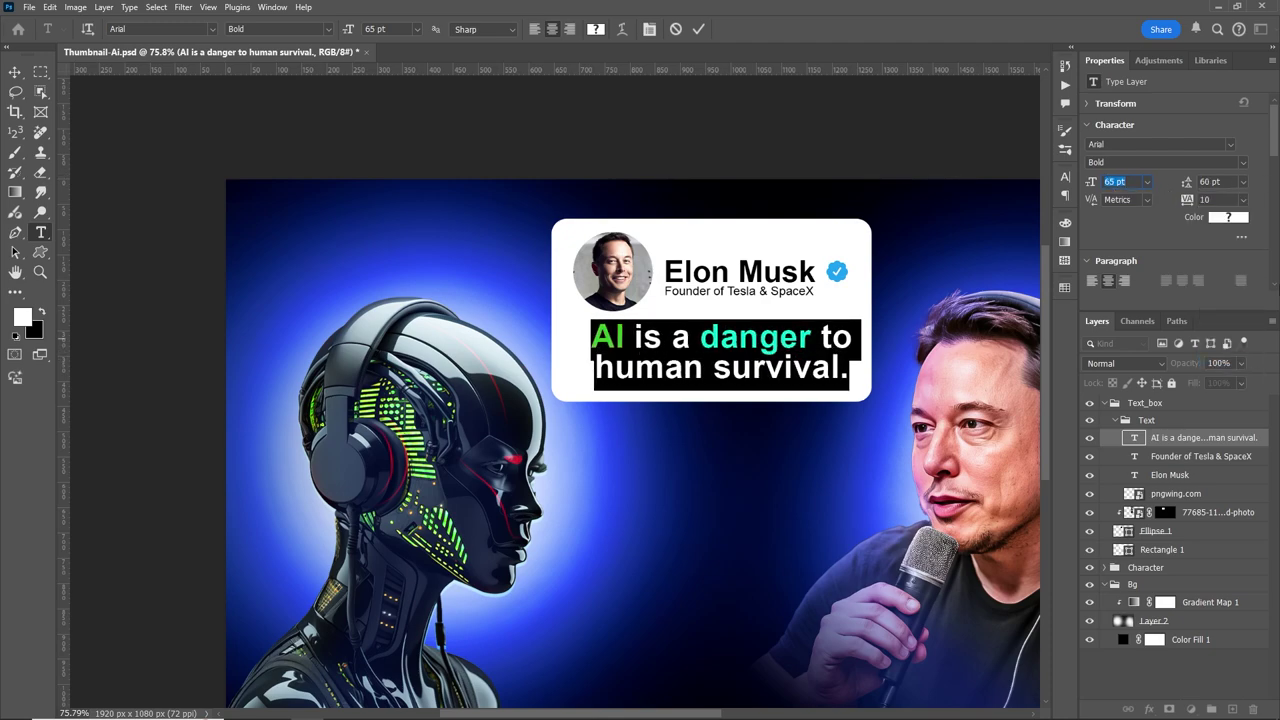
left_click(18, 73)
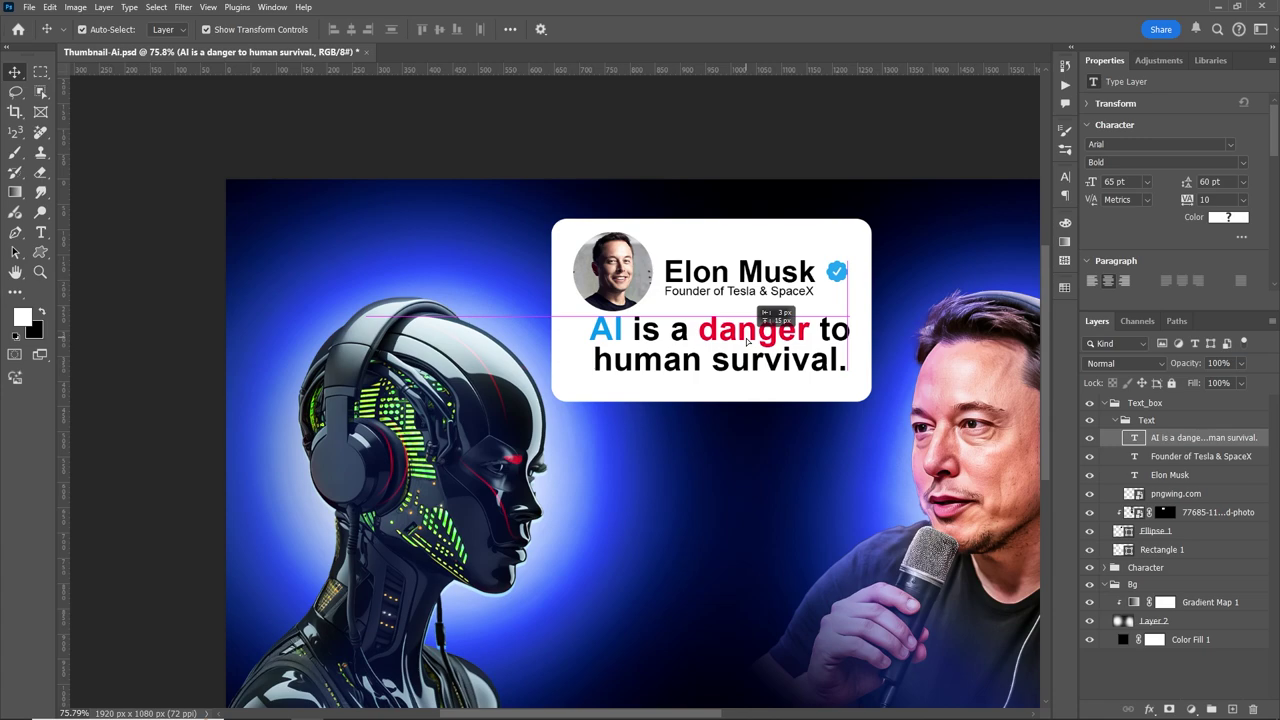
left_click(1192, 424)
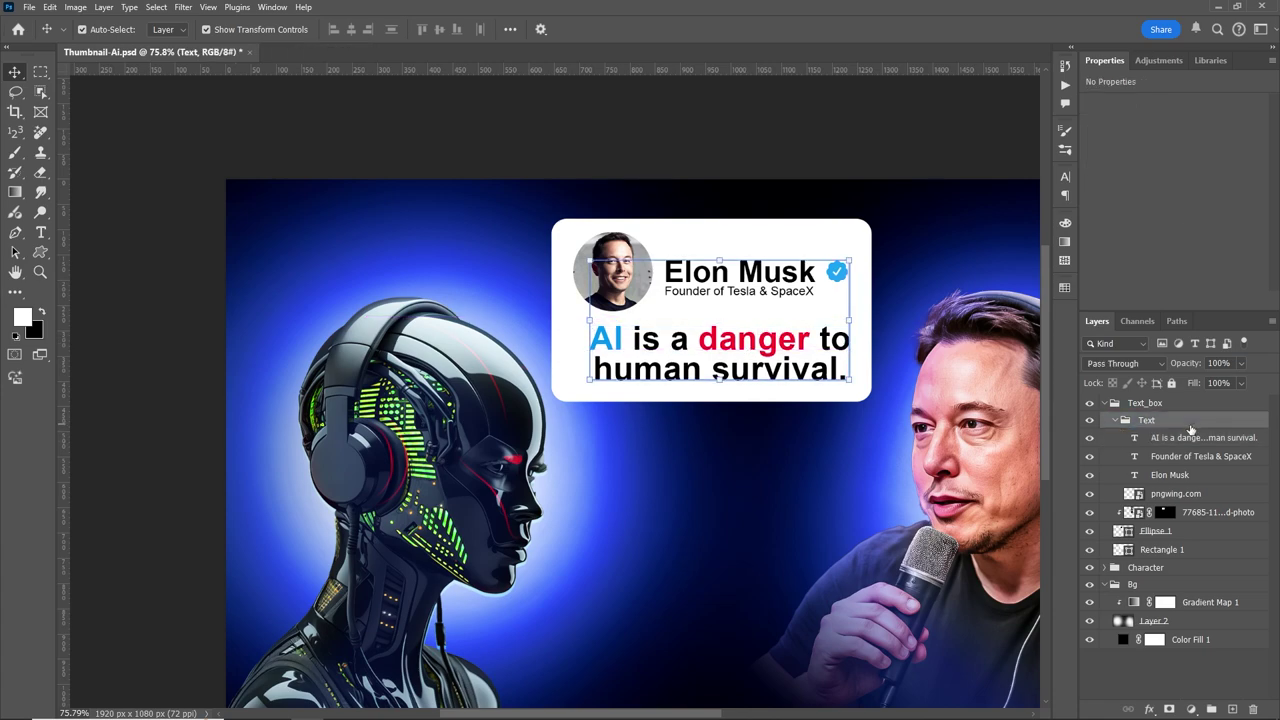
Create an 'Icons' group with a wide 20 px rounded rectangle between the robot and the man.
key("ctrl+g")
key("z")
type("Icons")
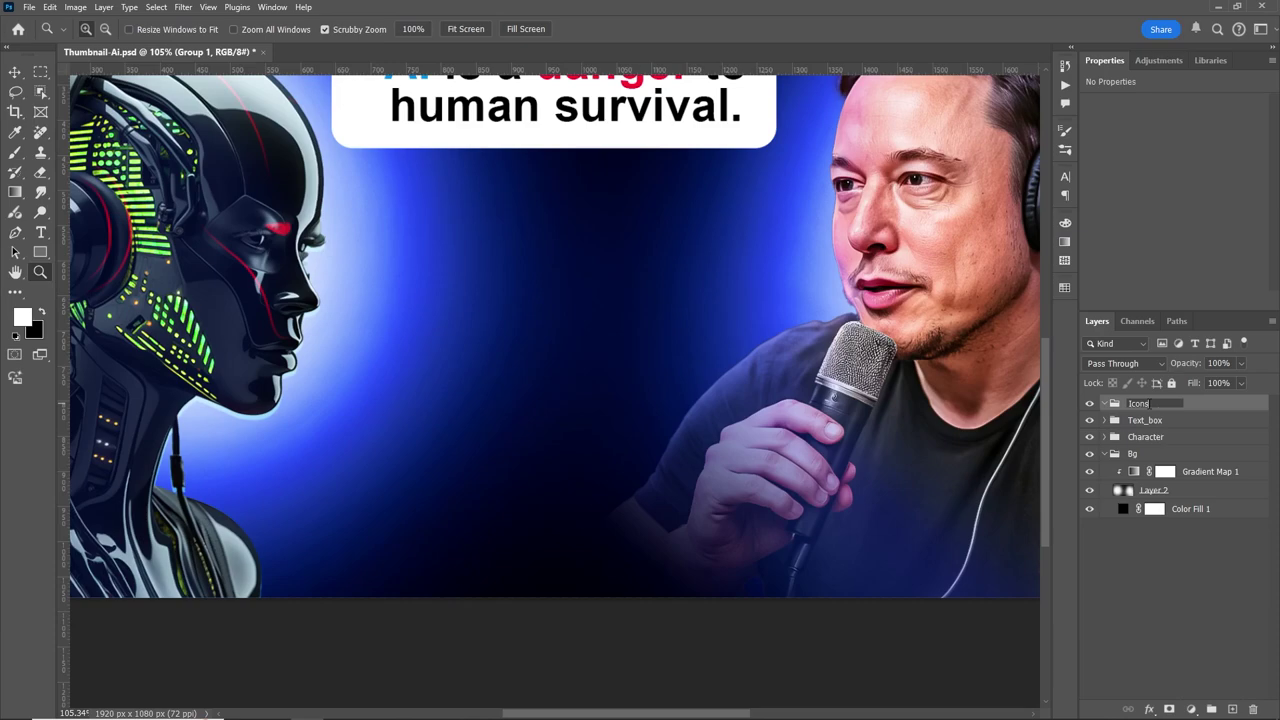
key("Return")
left_click(40, 251)
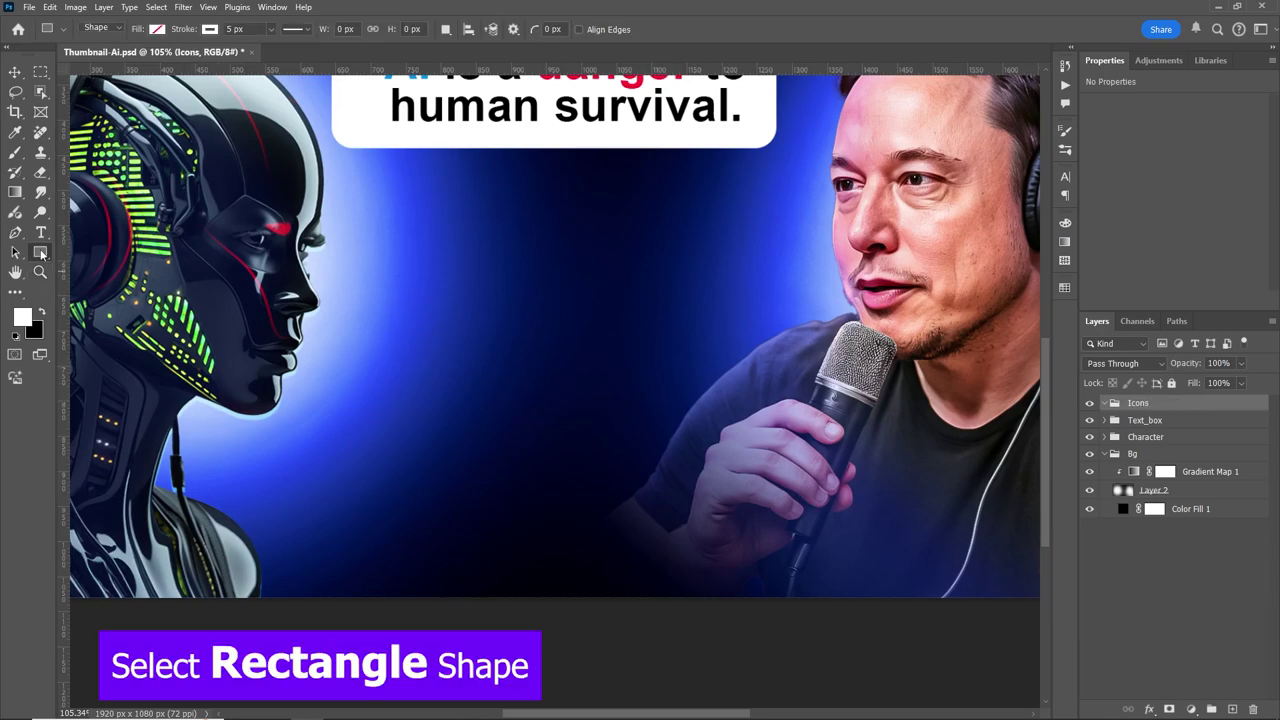
left_click(389, 401)
mouse_move(400, 393)
left_mouse_down()
mouse_move(562, 433)
mouse_move(537, 414)
left_mouse_up()
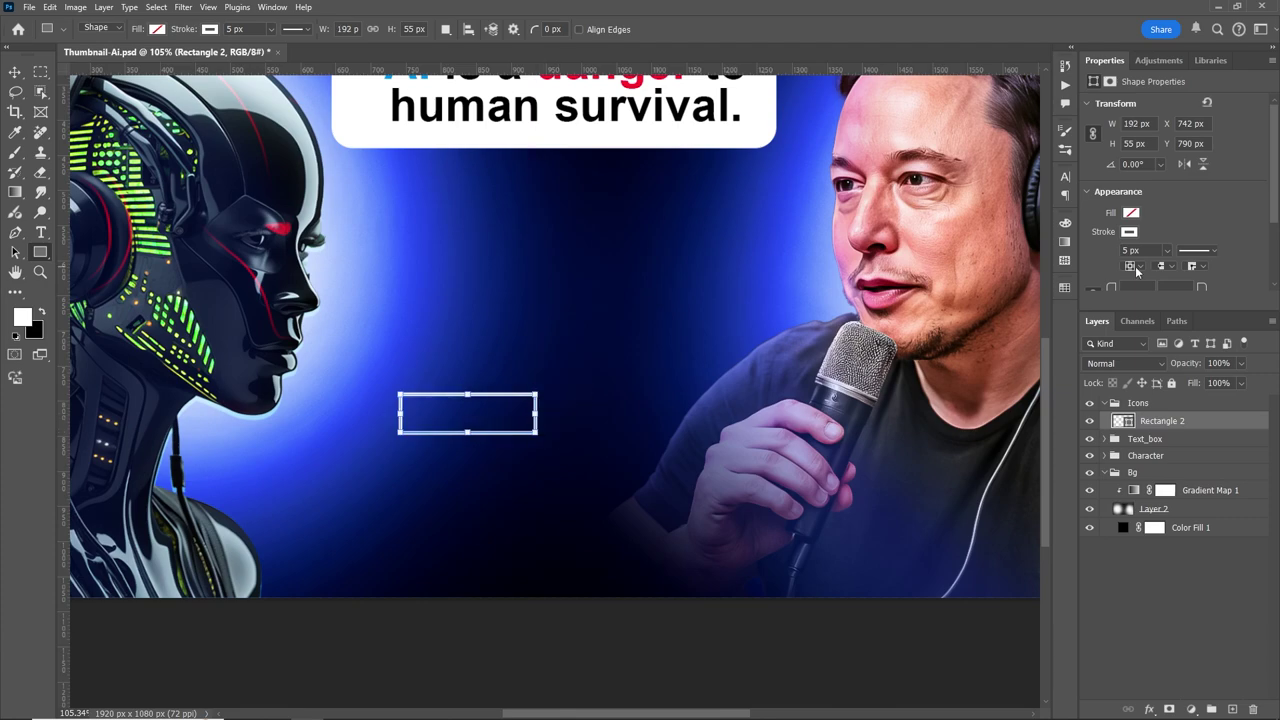
scroll(1276, 207, "down", 3)
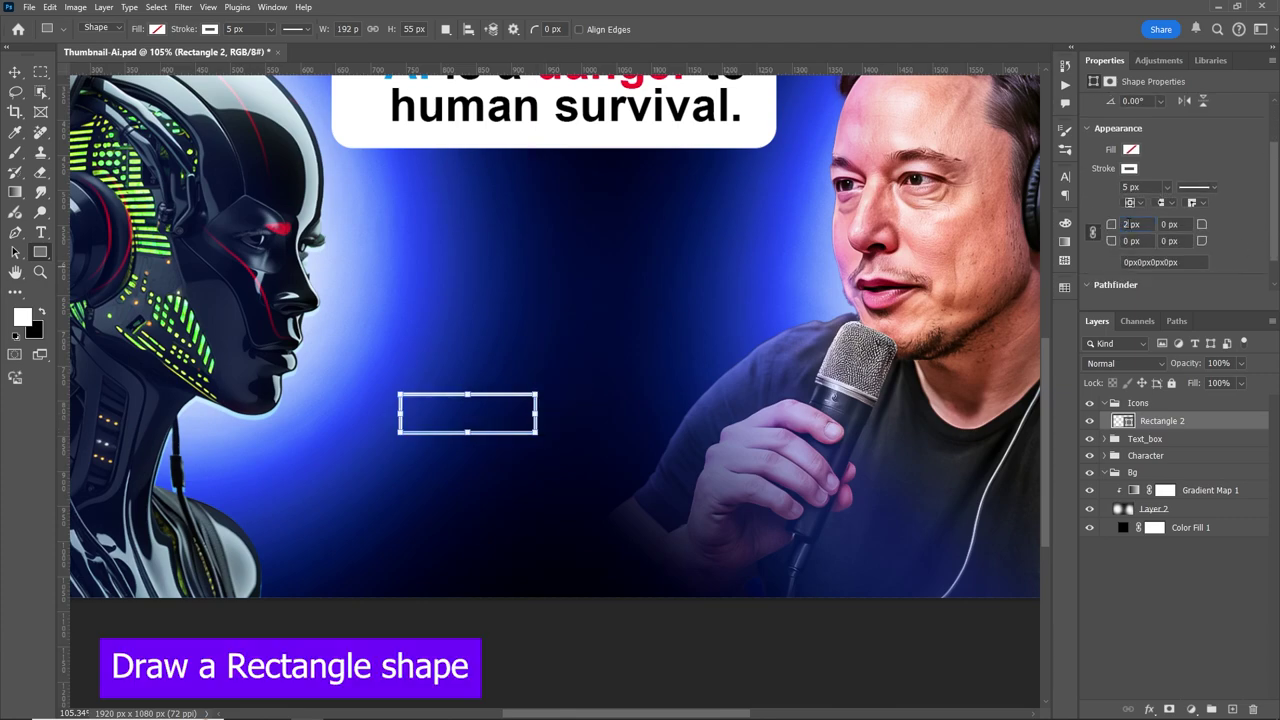
key("Tab")
key("z")
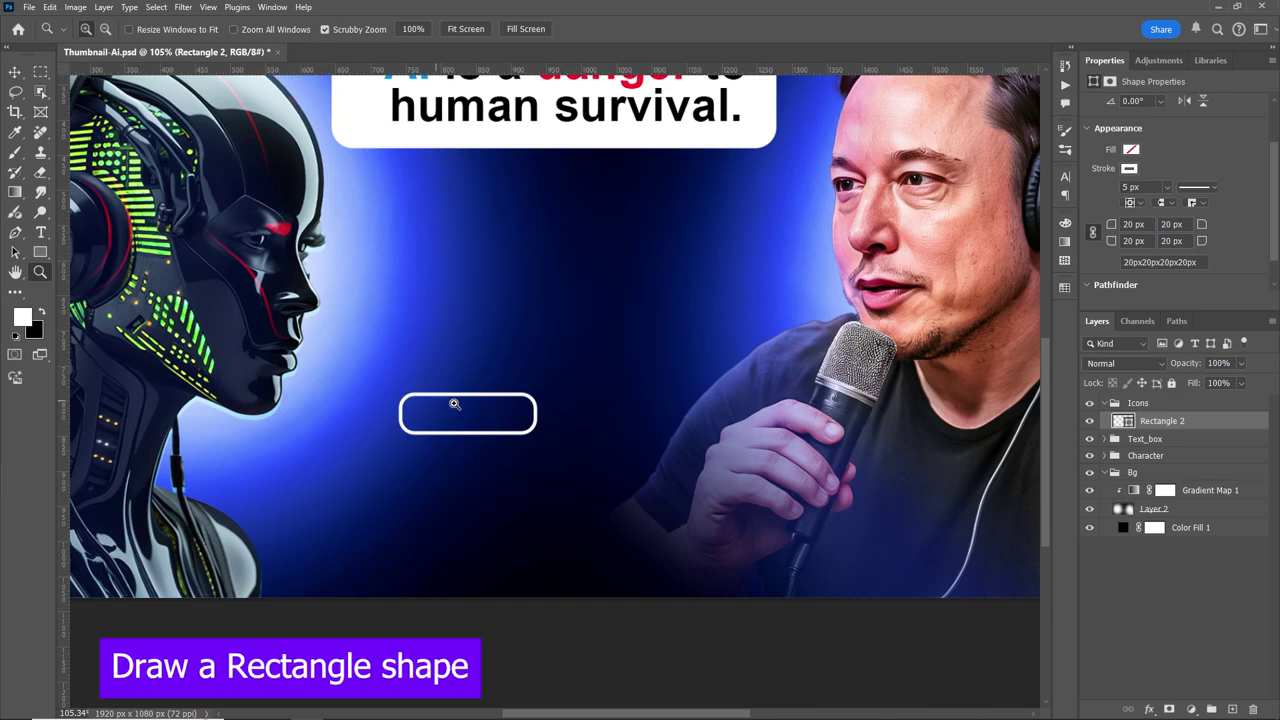
mouse_move(449, 406)
left_mouse_down()
mouse_move(511, 417)
mouse_move(428, 443)
left_mouse_up()
Add the text 'OpenAI' and move it inside the rounded badge.
left_click(41, 232)
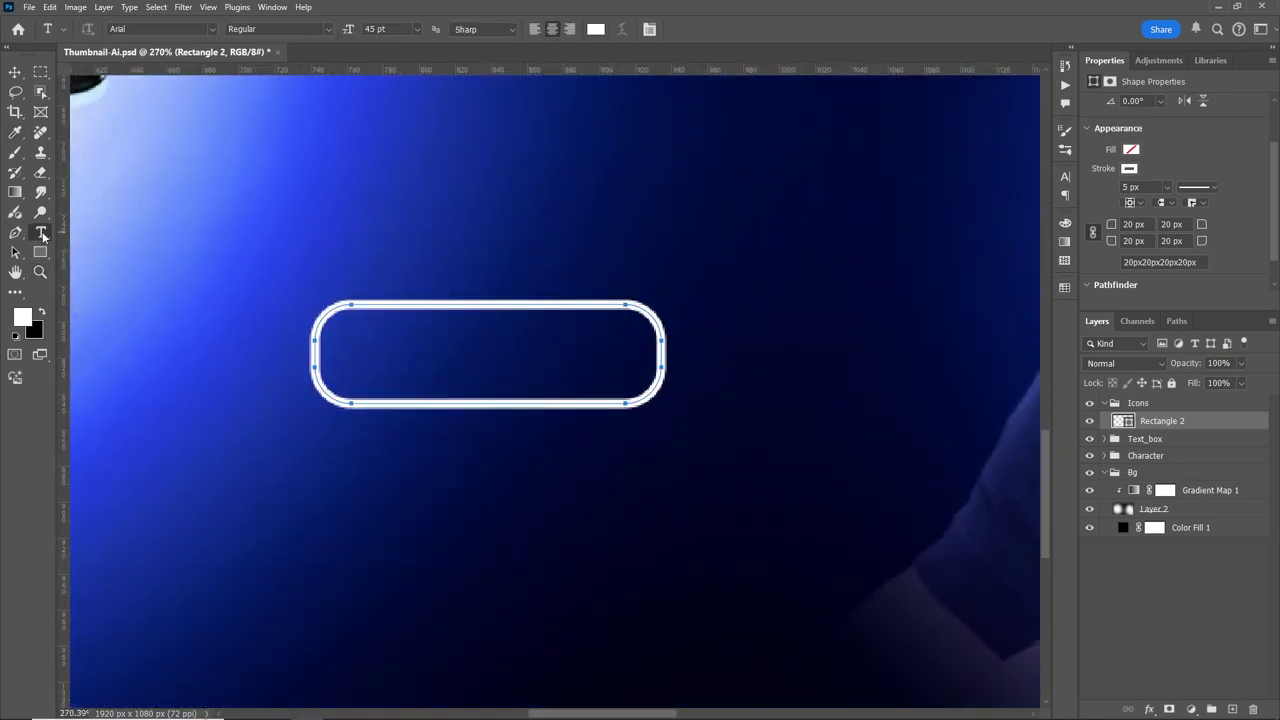
left_click(416, 252)
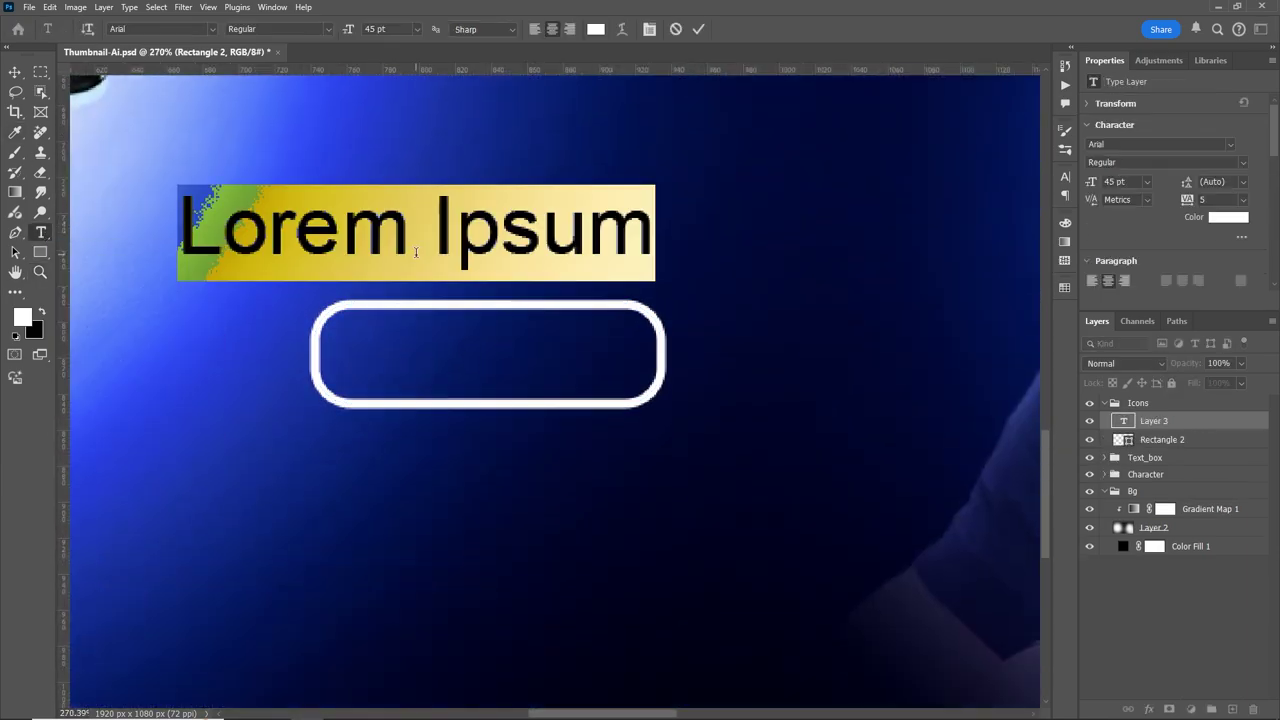
type("OpenAI")
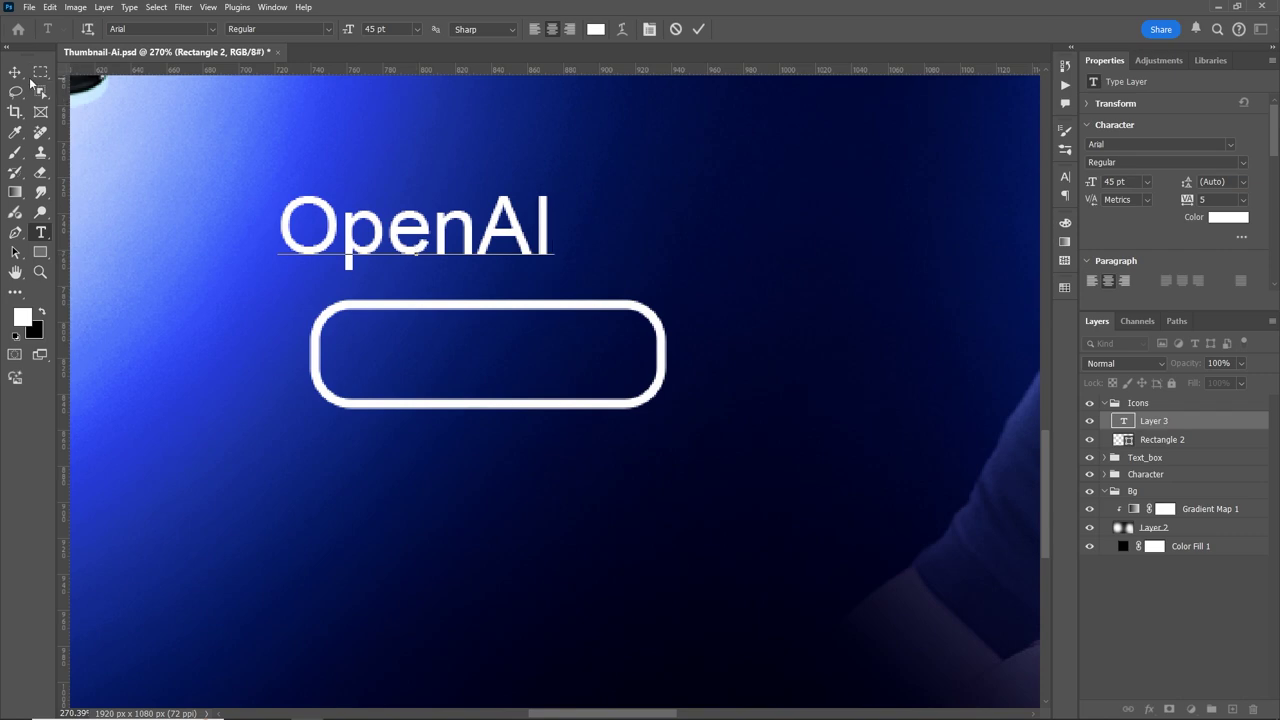
left_click(15, 72)
left_click_drag(455, 245, 524, 366)
Create a 50×50 px ellipse with white fill and no stroke near the OpenAI badge.
right_click(48, 251)
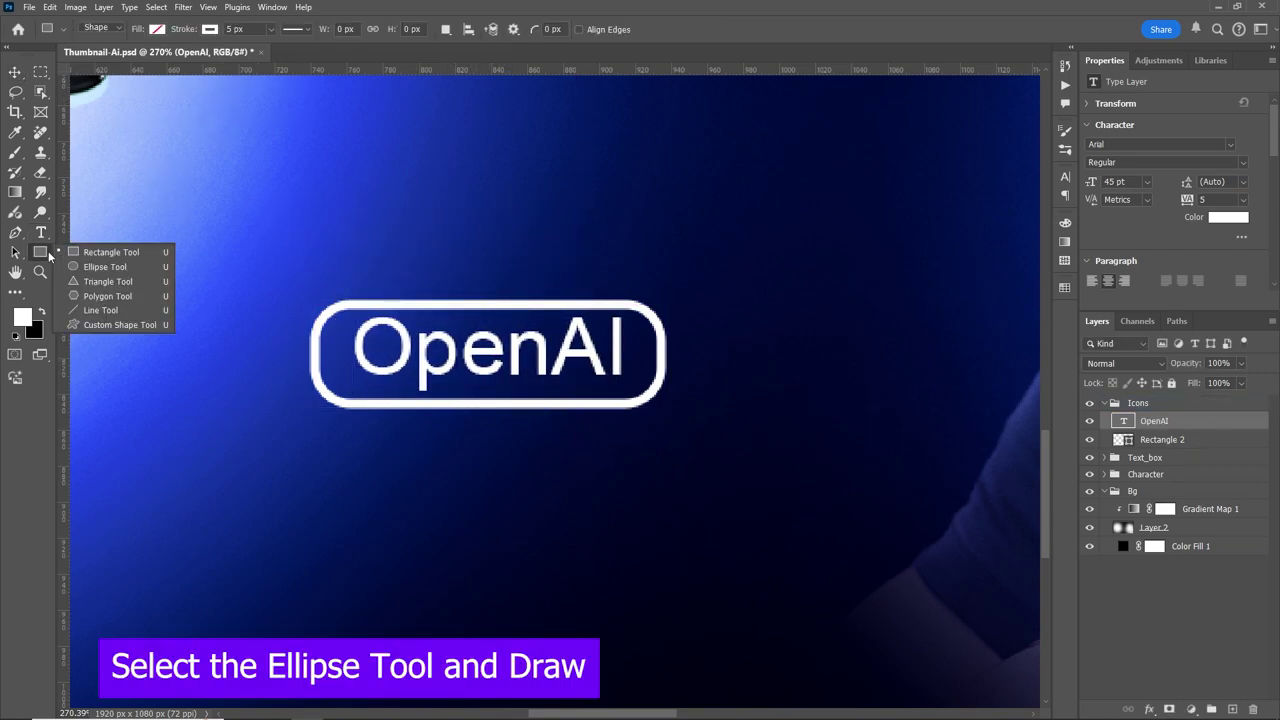
left_click(80, 266)
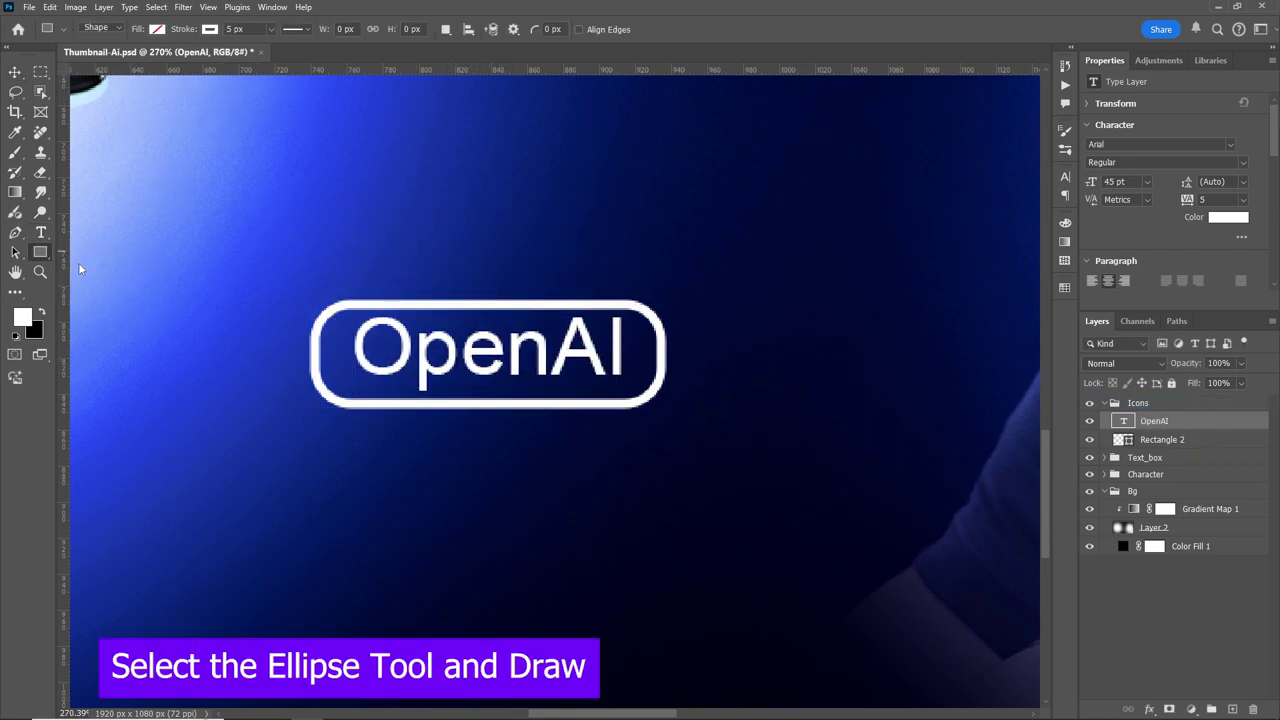
left_click(721, 282)
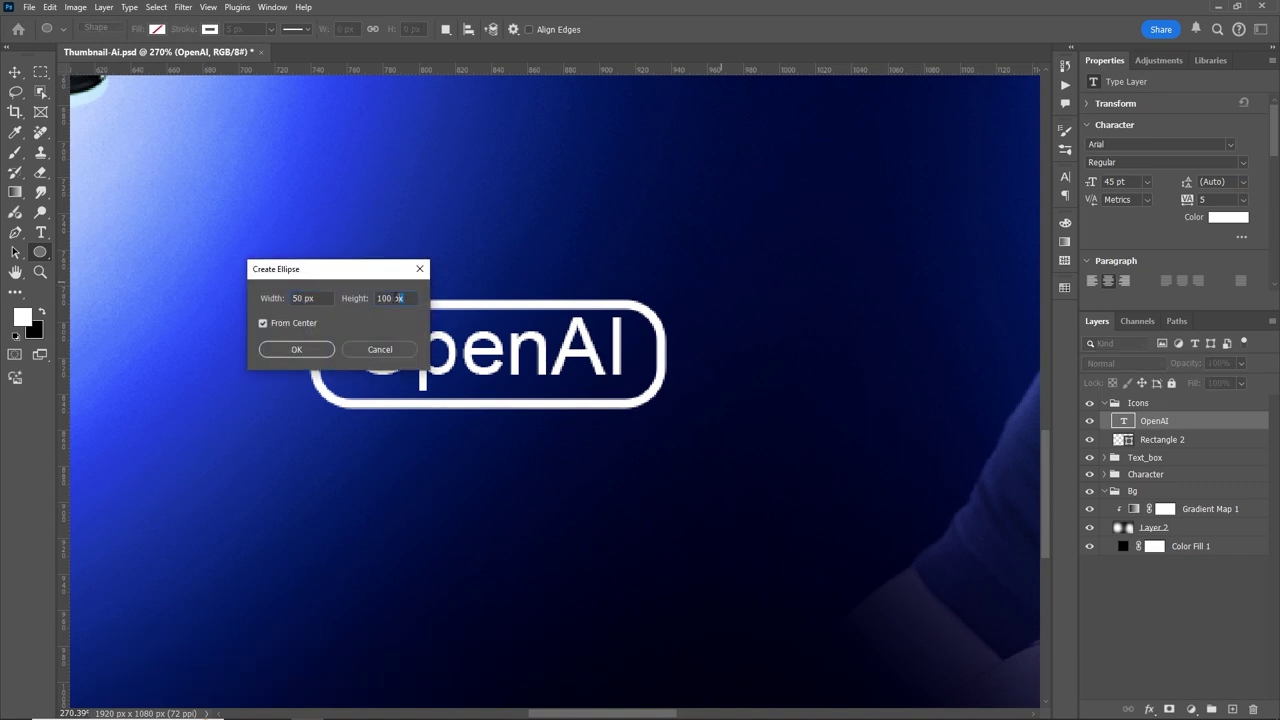
type("0")
left_click(296, 349)
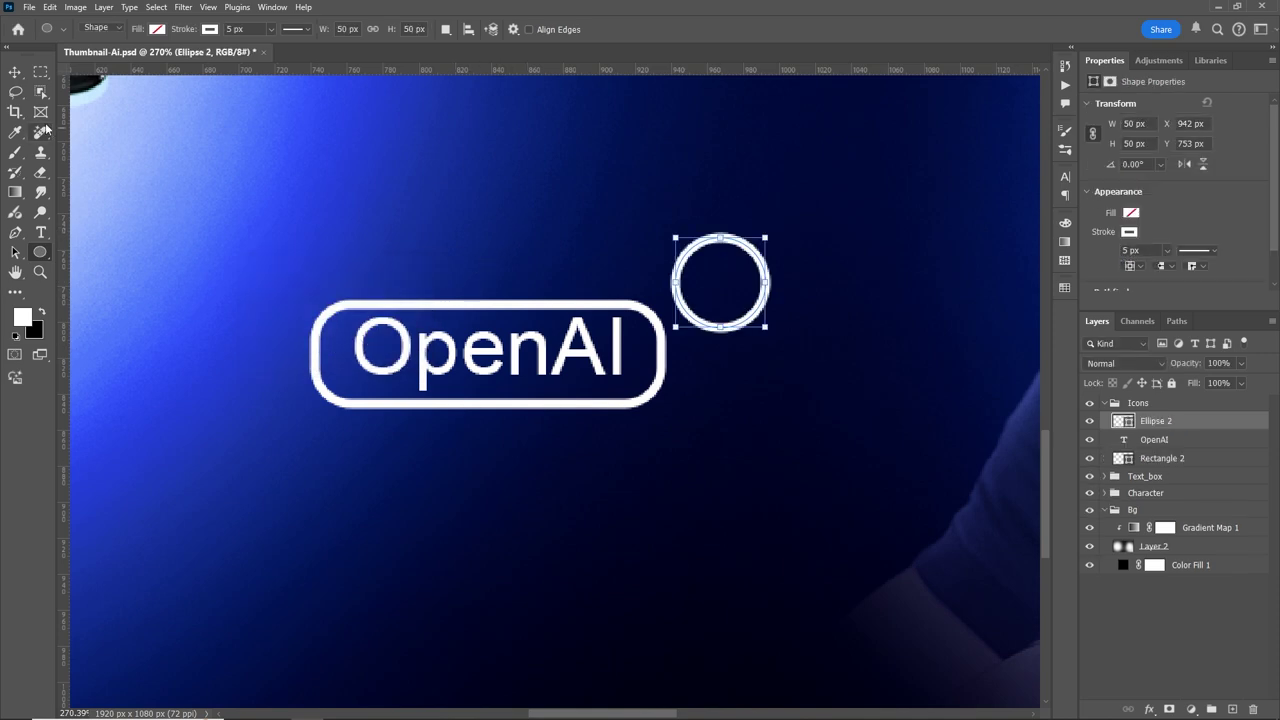
left_click(157, 30)
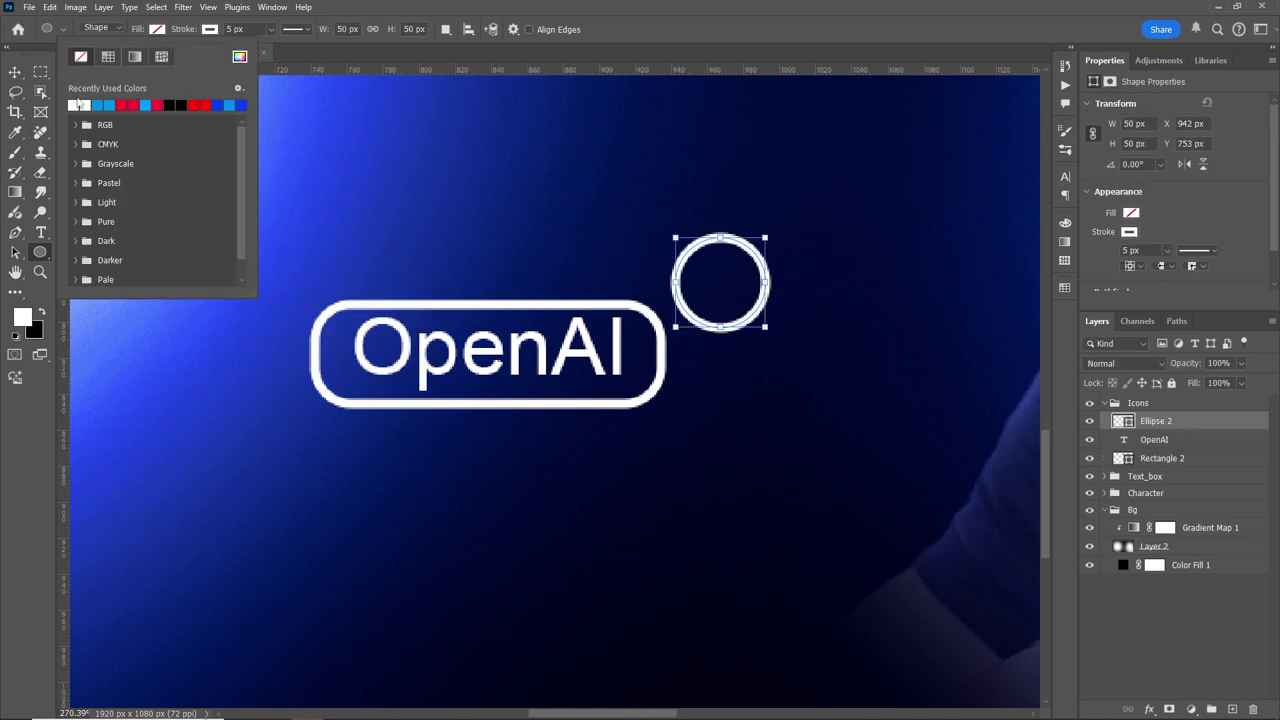
left_click(79, 104)
left_click(208, 29)
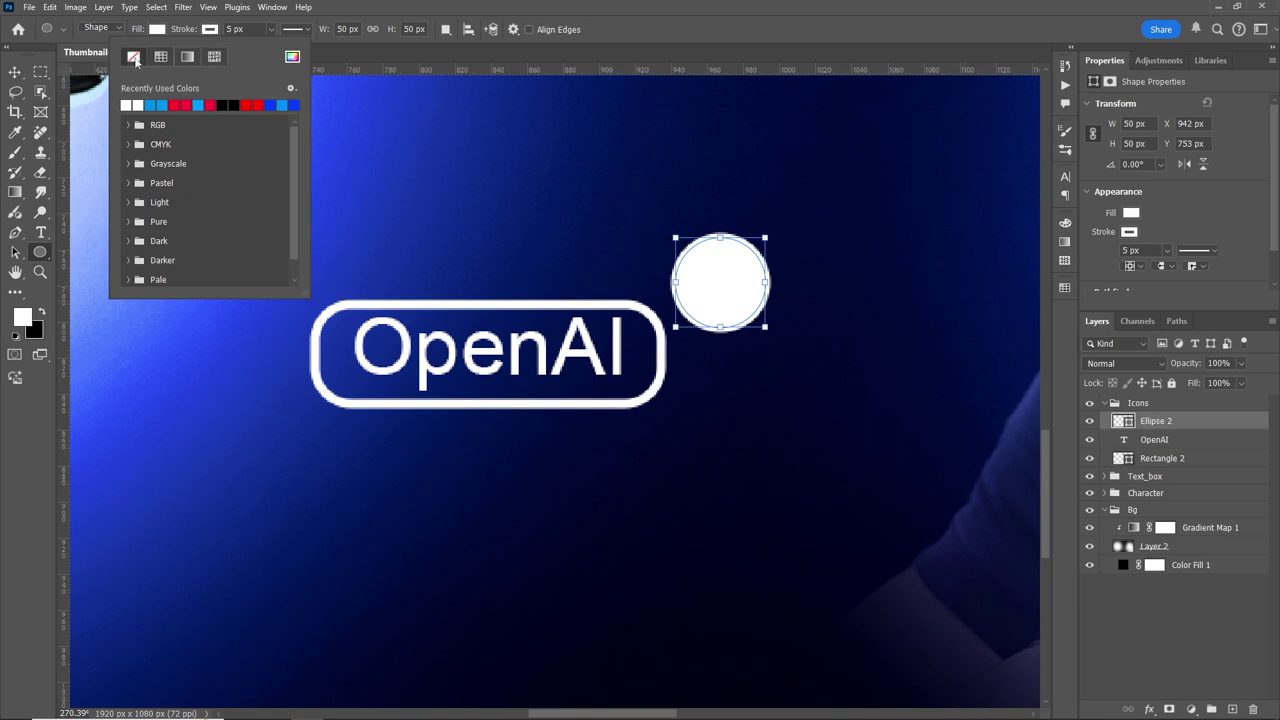
left_click(134, 57)
key("v")
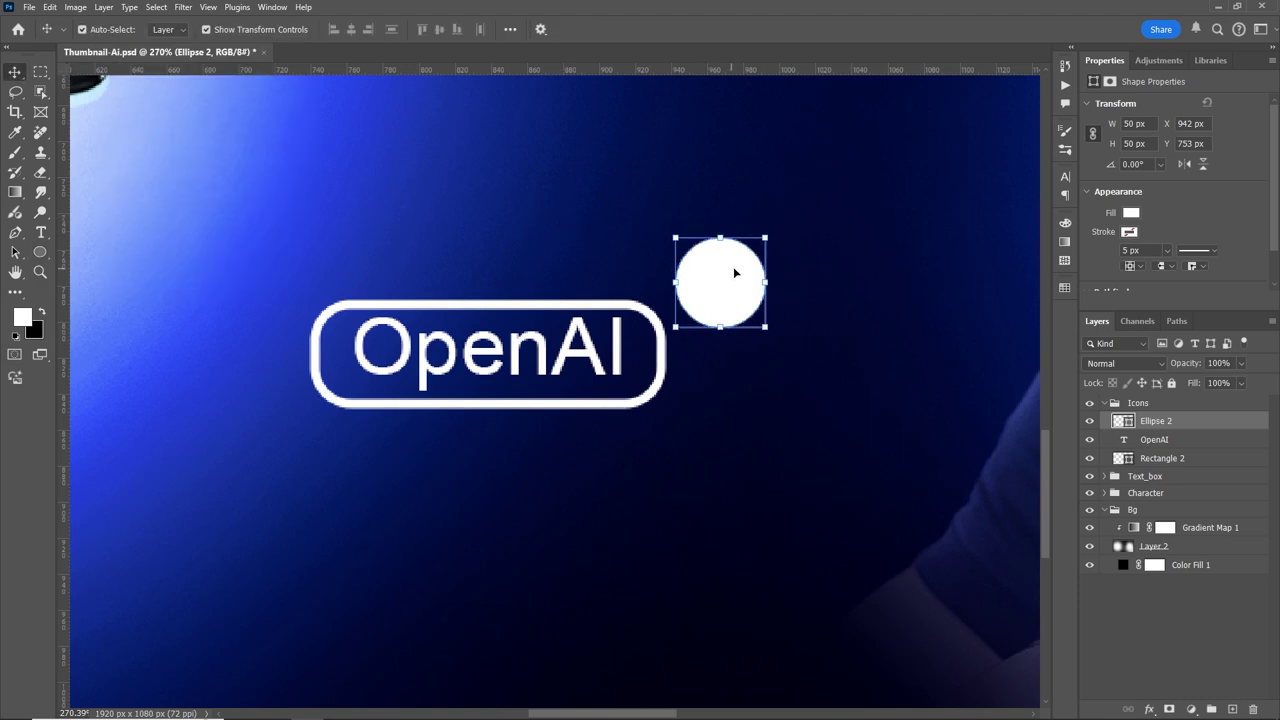
left_click(829, 249)
Add a 50 px circled X custom shape filled red.
left_click(1205, 424)
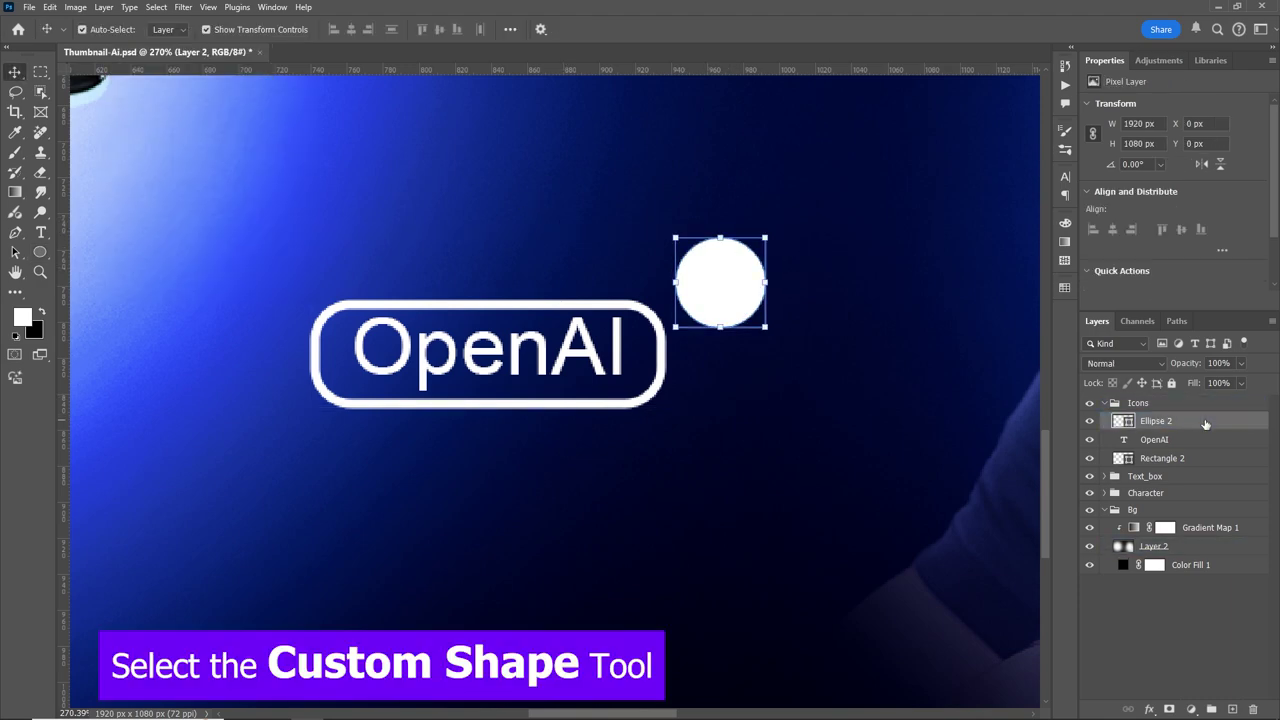
left_click(41, 254)
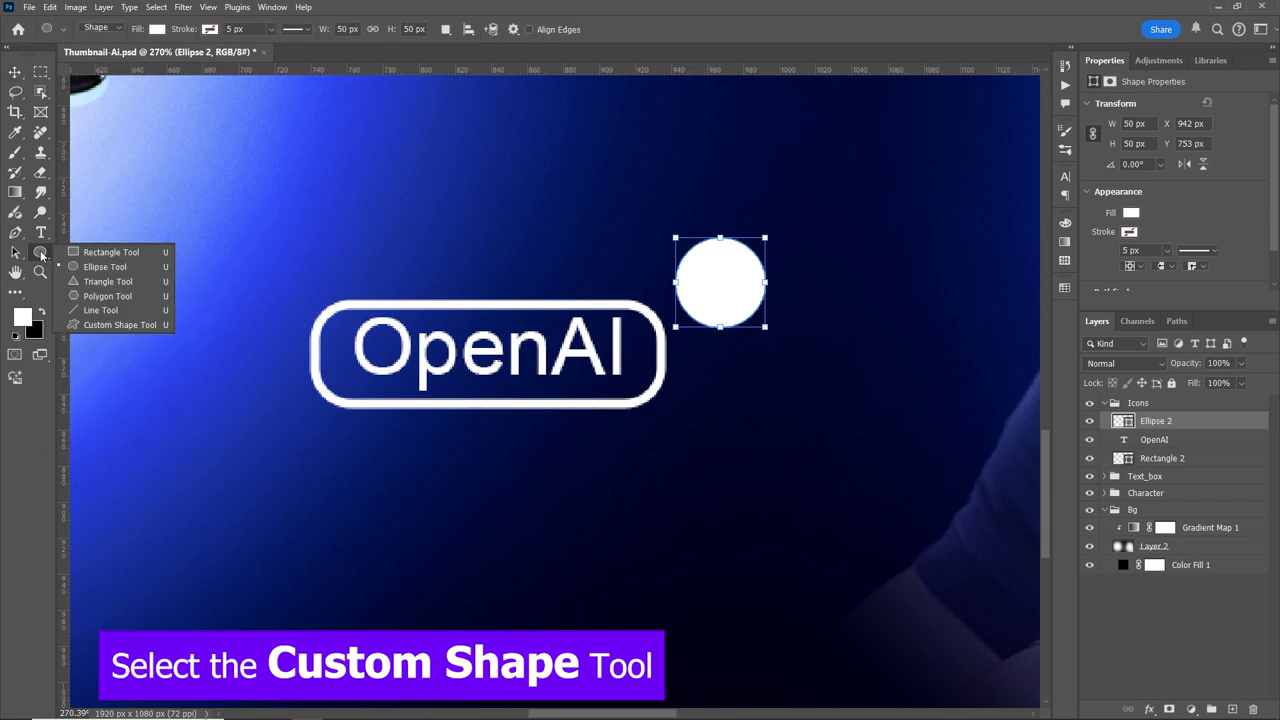
left_click(118, 324)
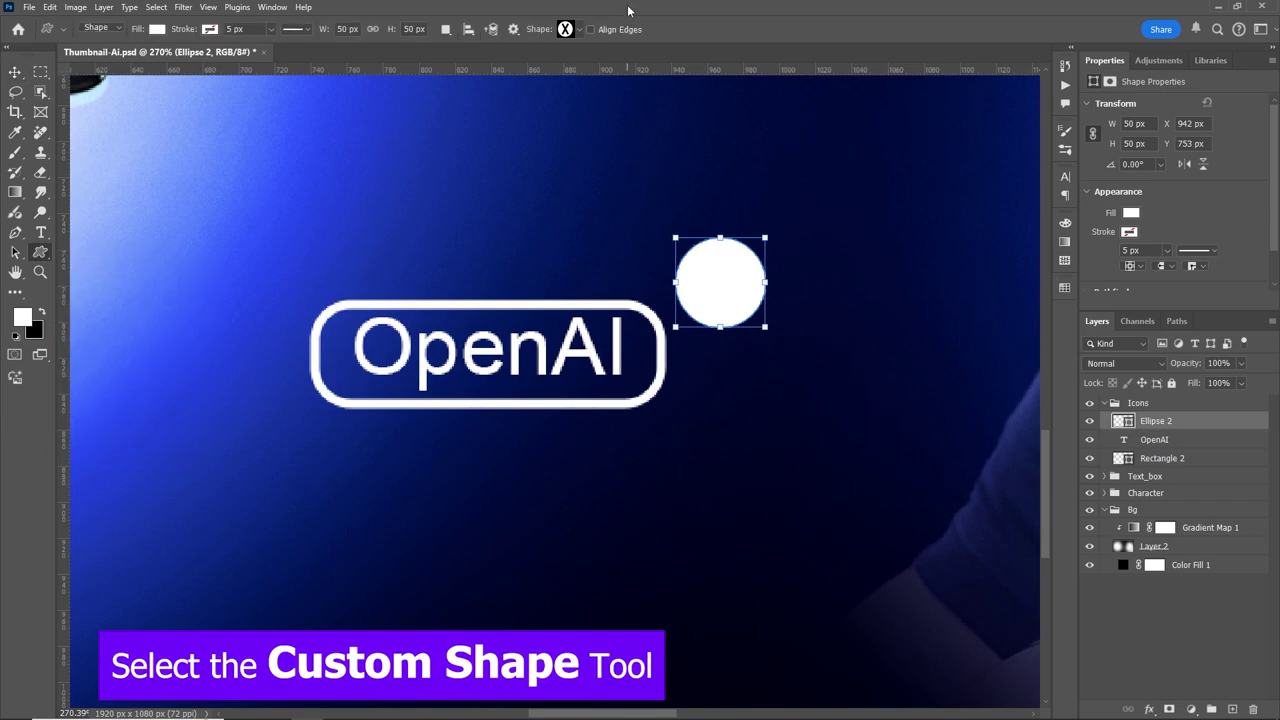
left_click(578, 31)
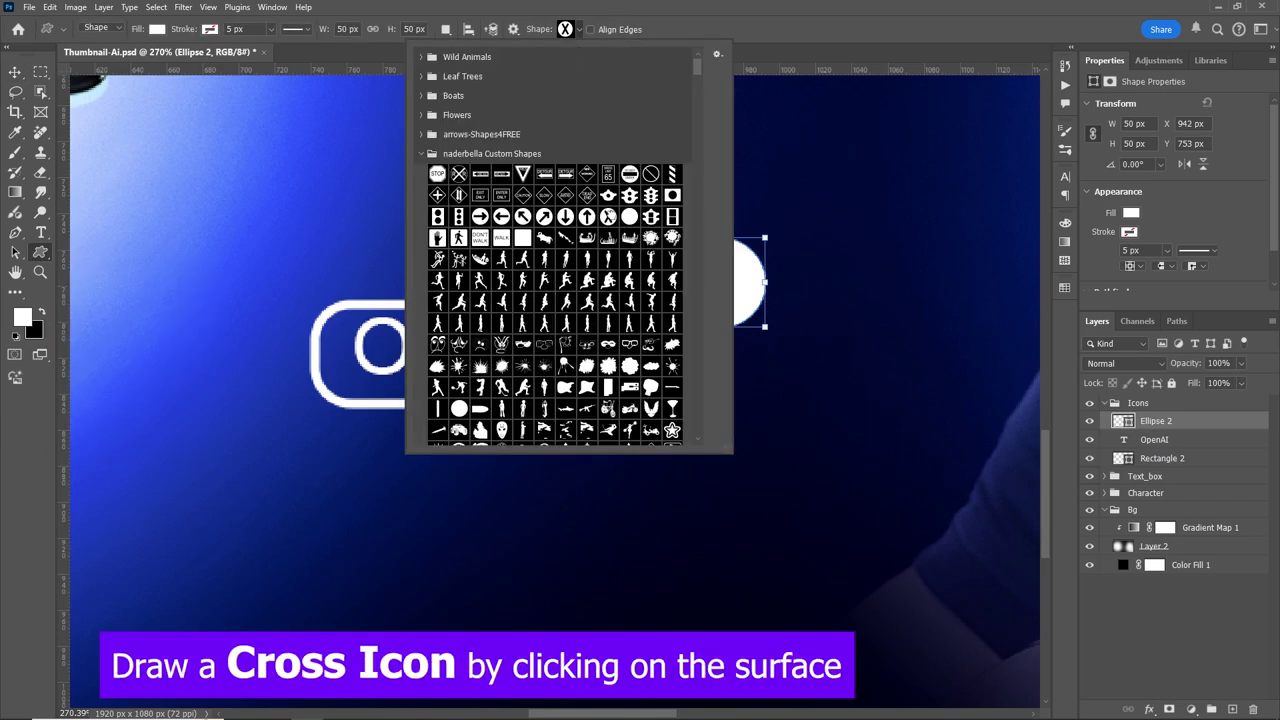
left_click(847, 29)
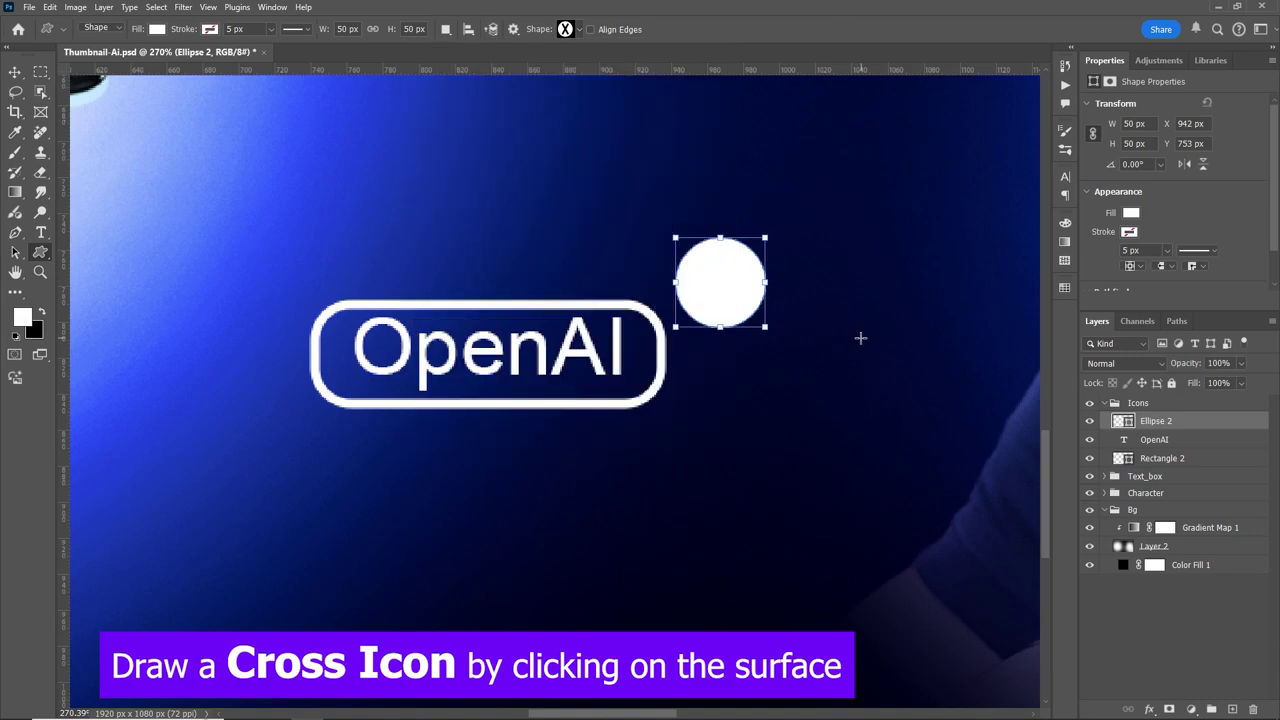
left_click(844, 277)
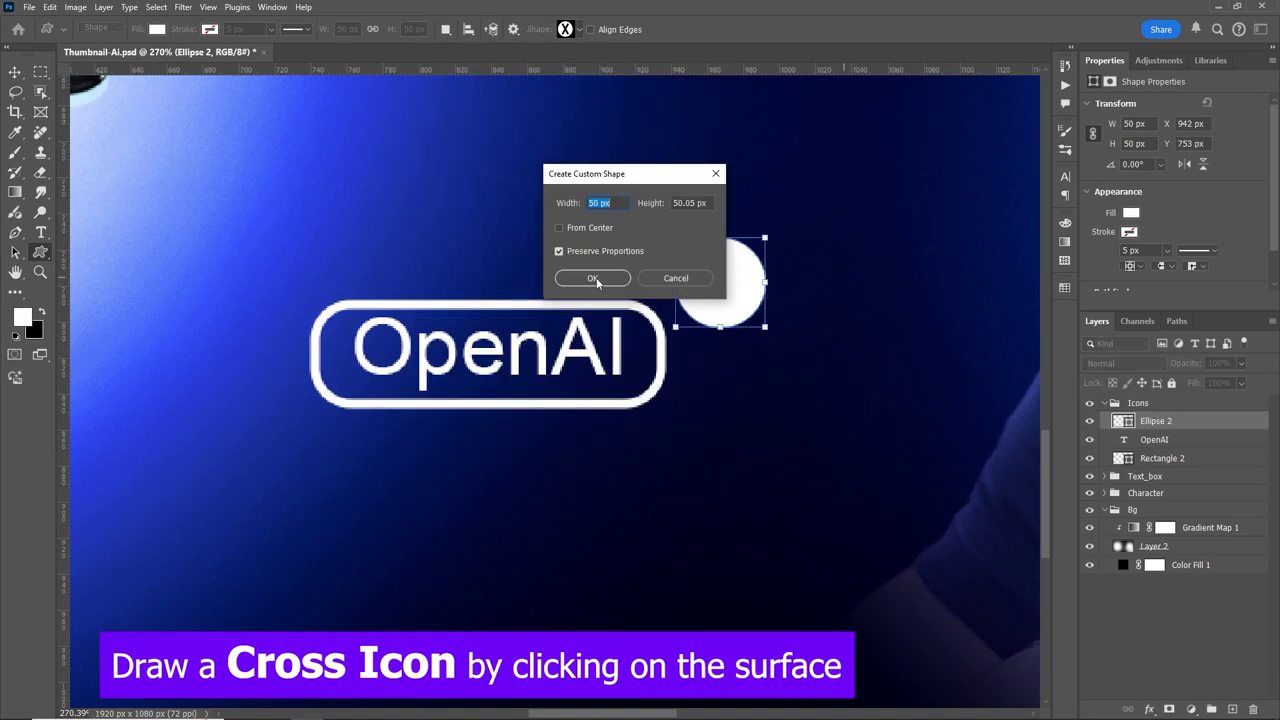
left_click(593, 278)
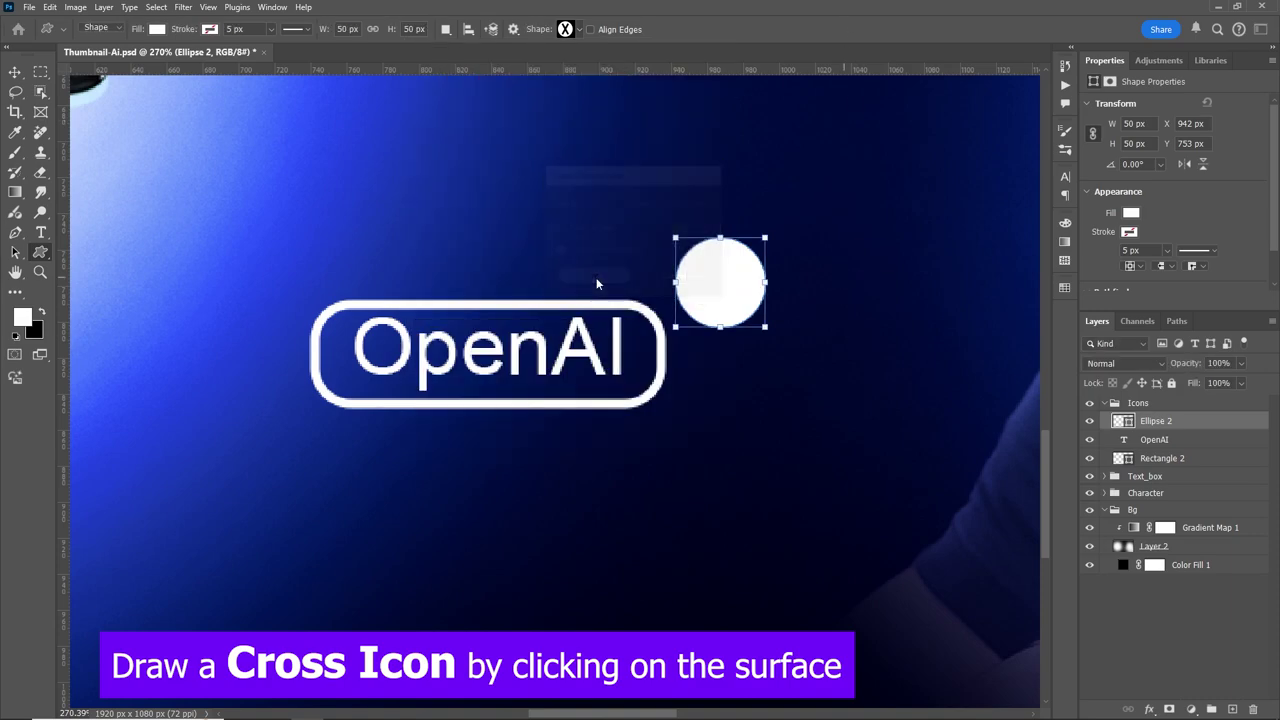
left_click(1131, 213)
left_click(1152, 288)
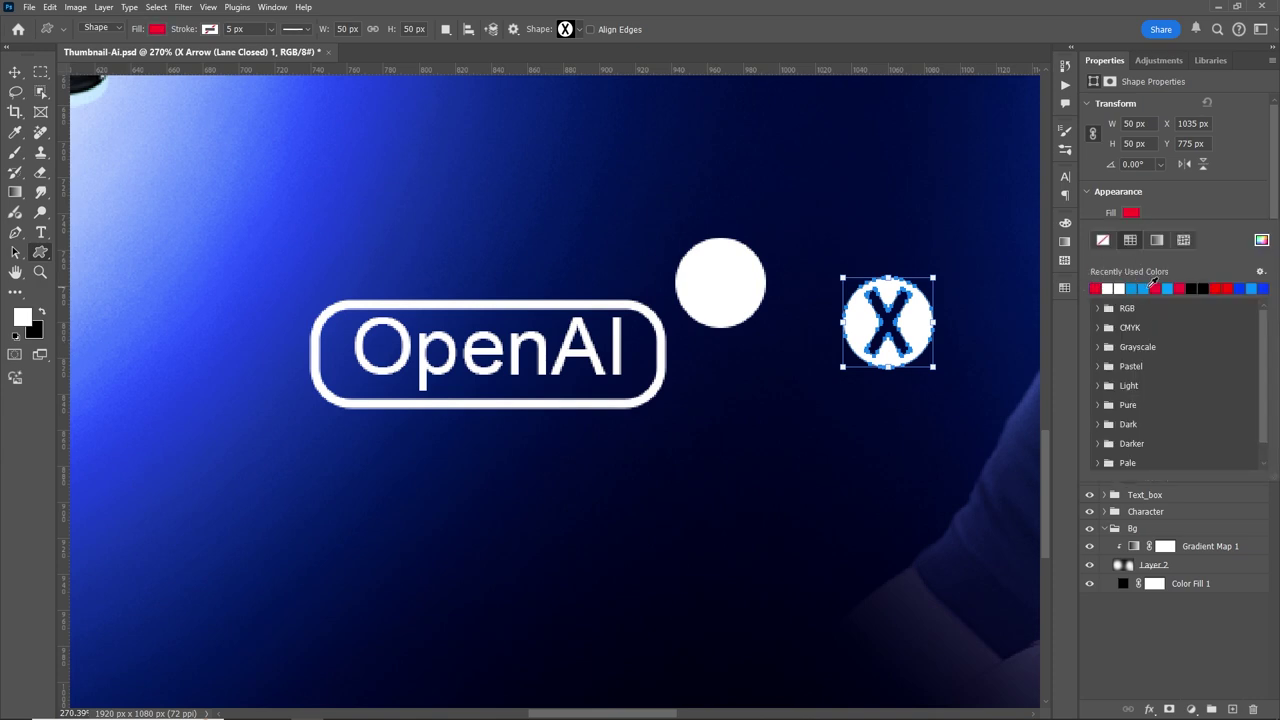
Place the X with the circle on the badge's top-right corner, scaled to about 78.55%.
left_click(15, 72)
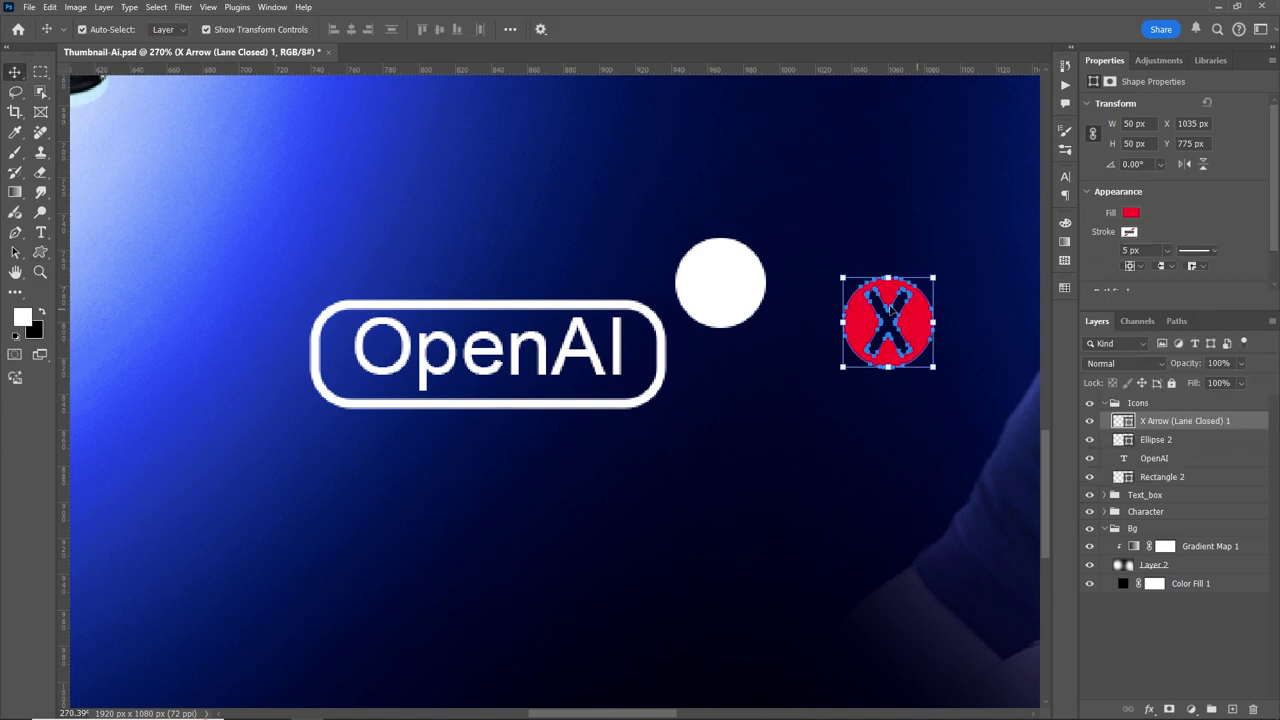
left_click_drag(908, 327, 740, 287)
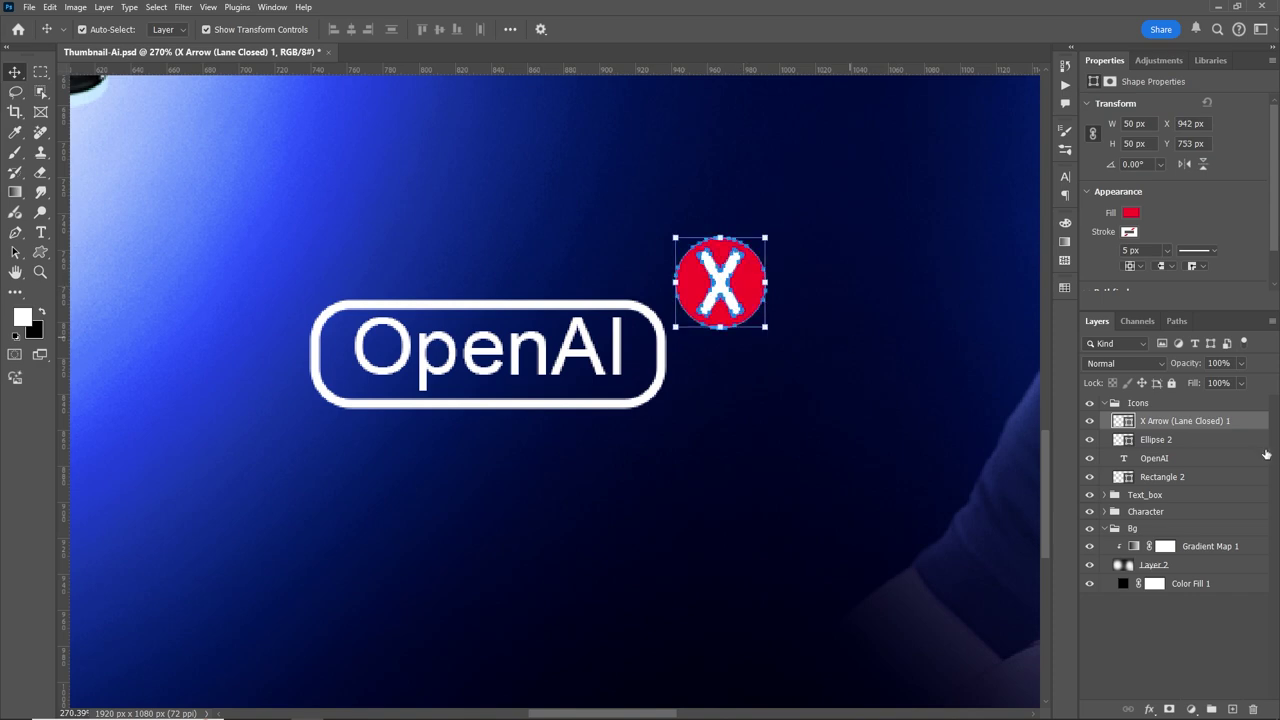
left_click(1180, 440)
left_click(1184, 422, "shift")
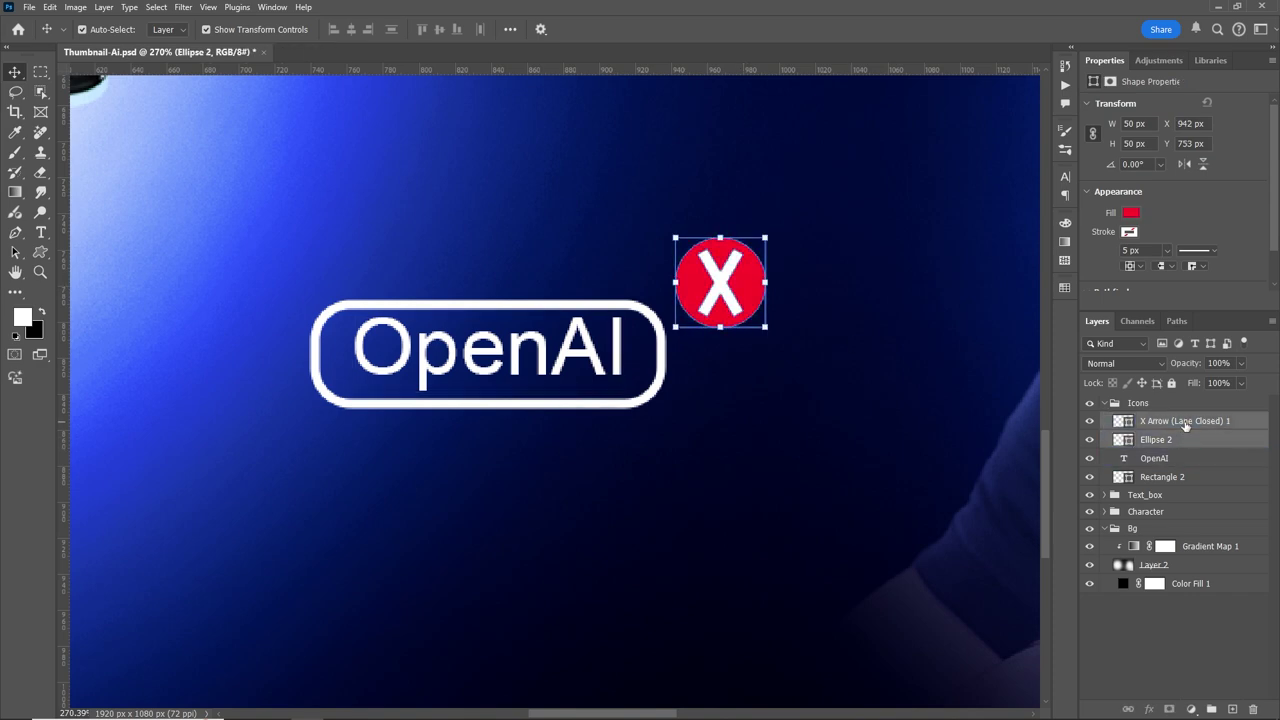
left_click_drag(738, 287, 691, 302)
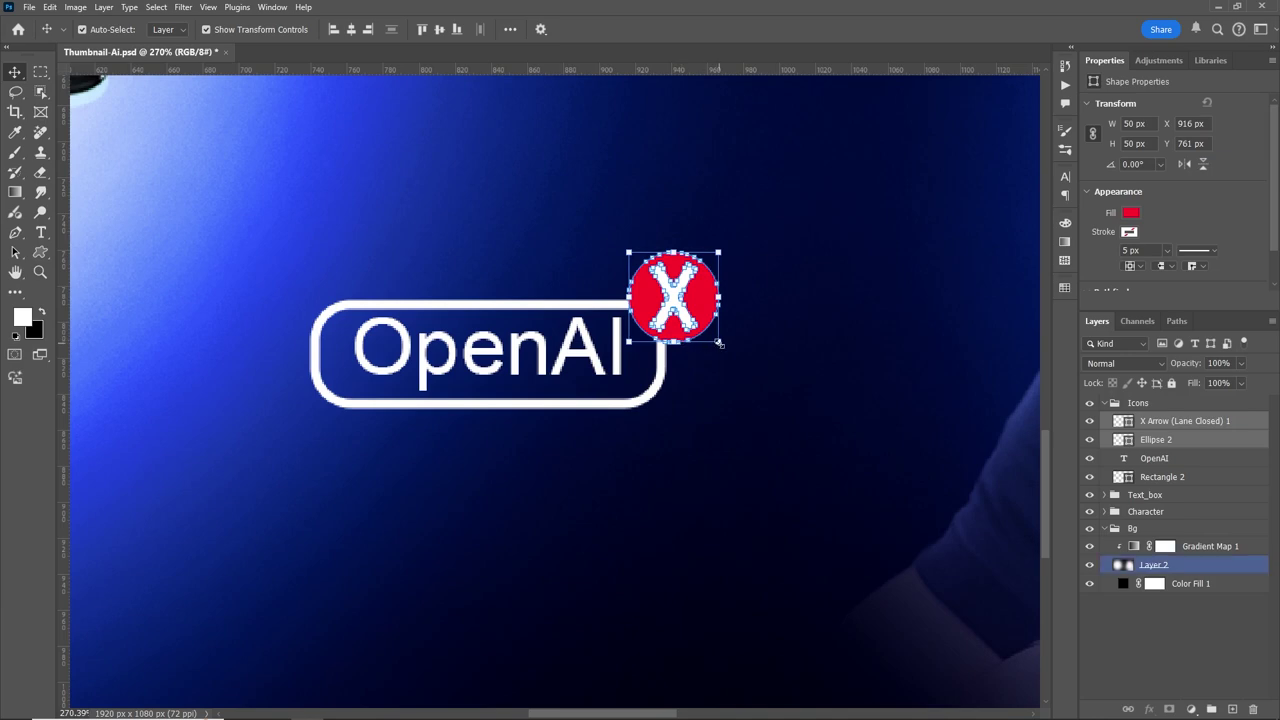
key("ctrl+t")
left_click_drag(718, 342, 668, 300)
left_click(757, 28)
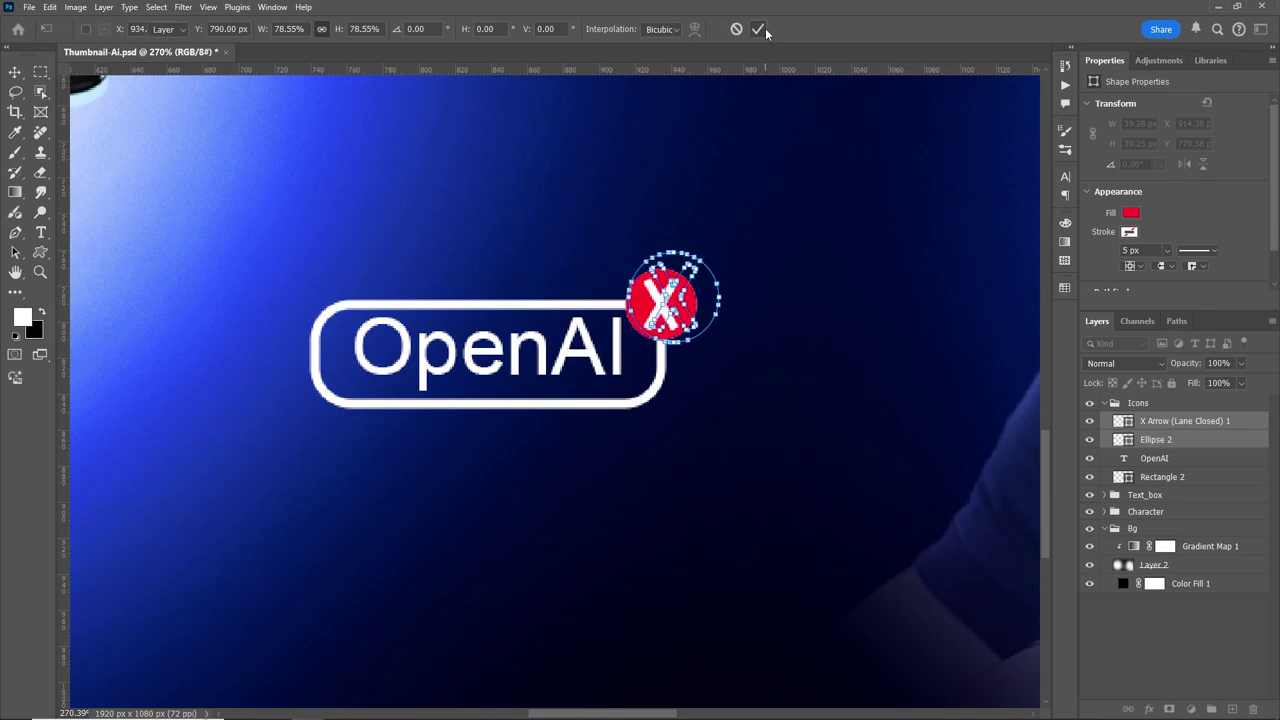
left_click(1175, 421)
Duplicate the Icons group as 'Icons copy' and start editing its OpenAI text layer.
left_click(1105, 403)
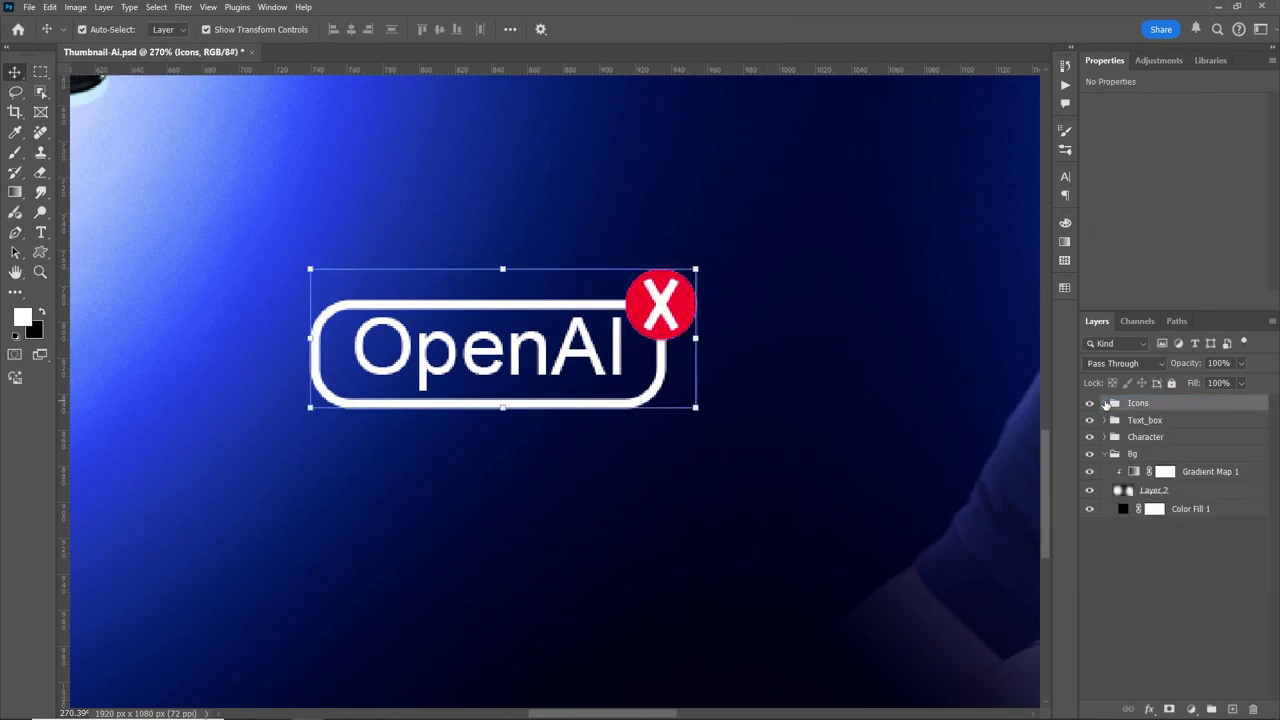
key("z")
key("ctrl+0")
left_click_drag(800, 303, 873, 307)
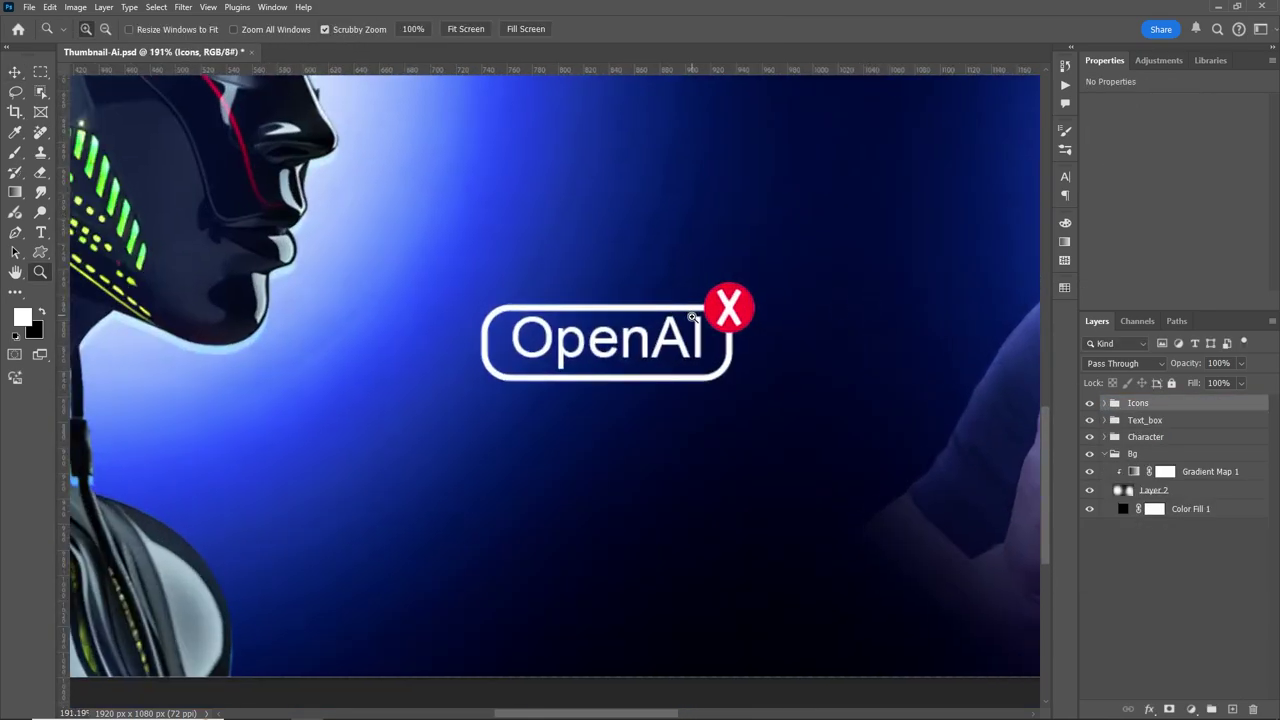
key("v")
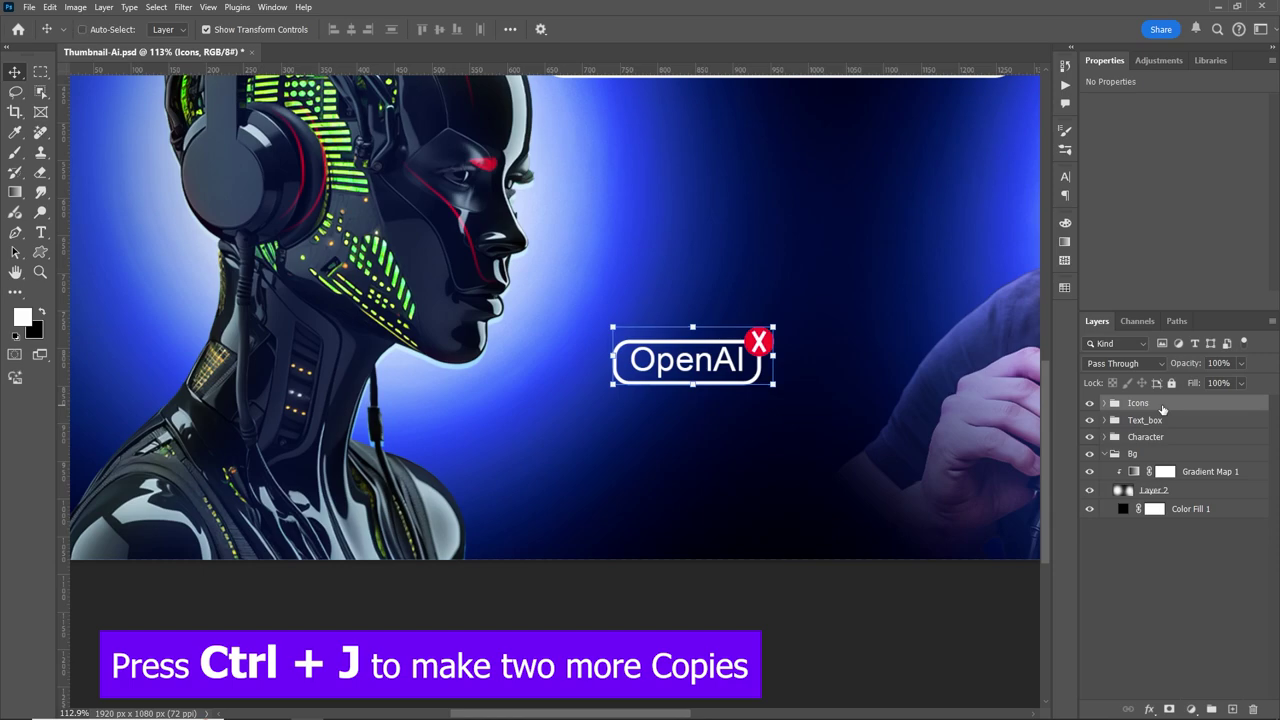
key("ctrl+j")
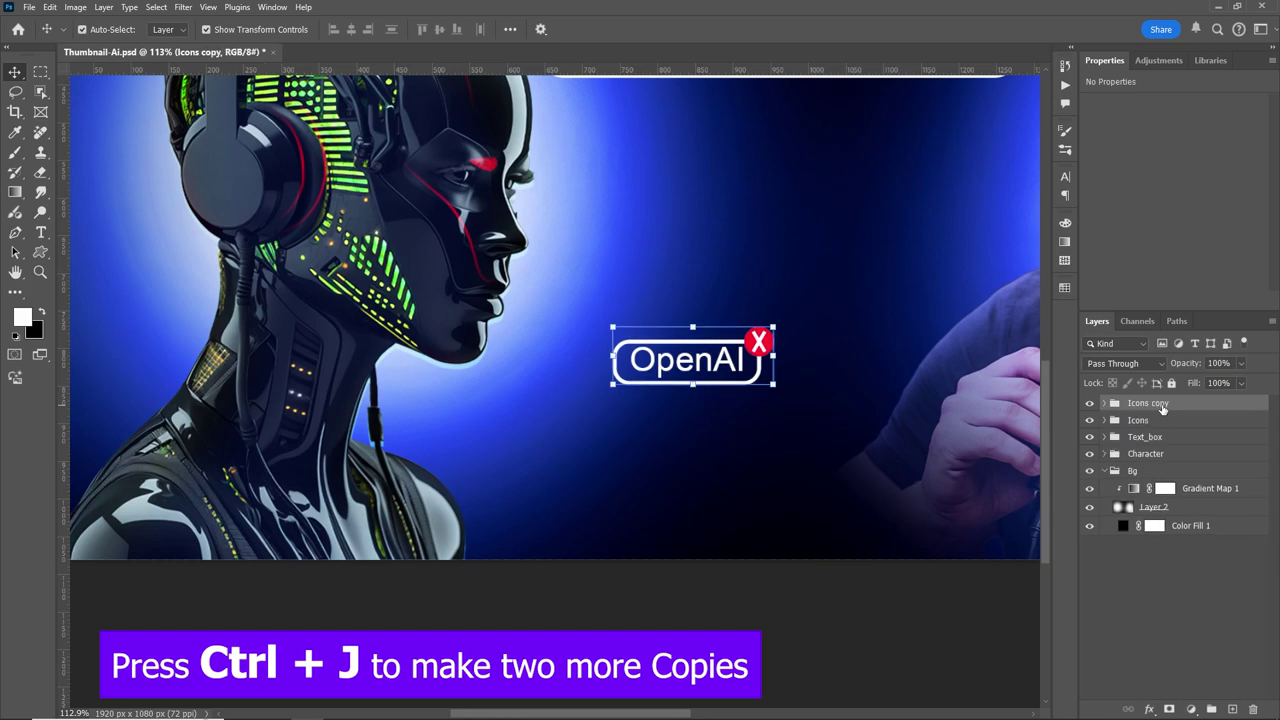
left_click(1105, 403)
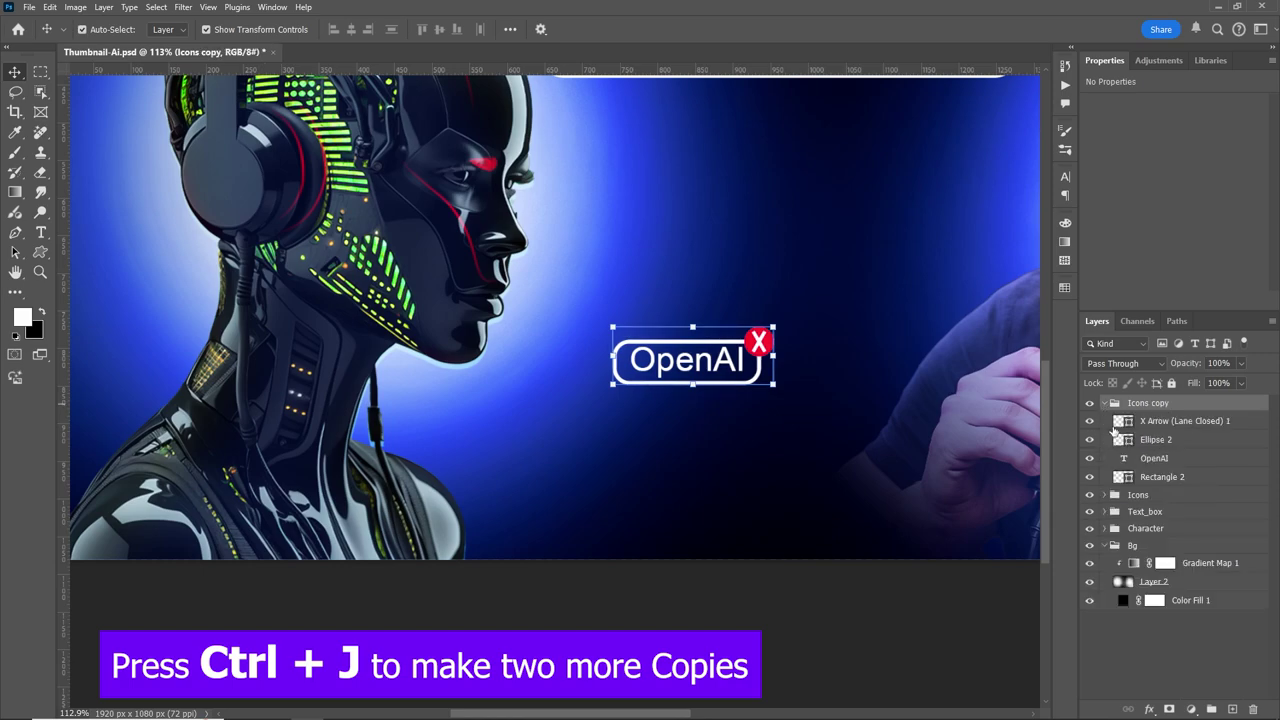
left_click(1121, 461)
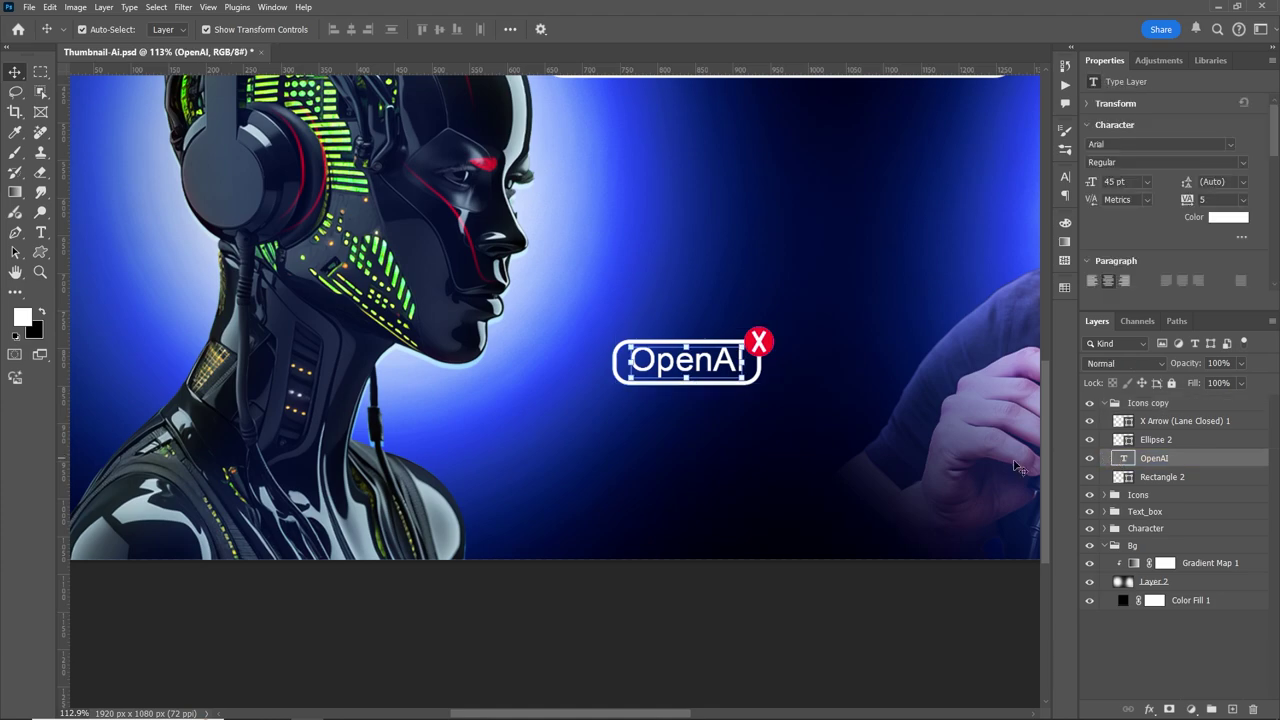
double_click(1123, 458)
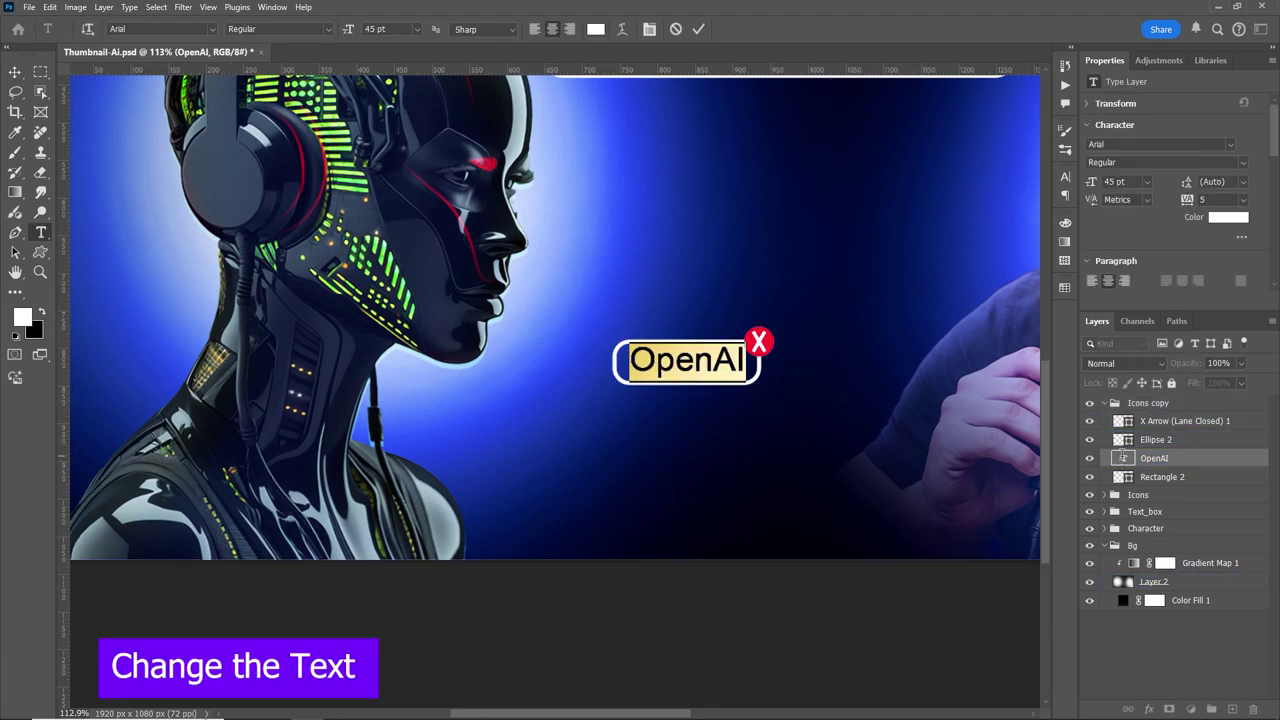
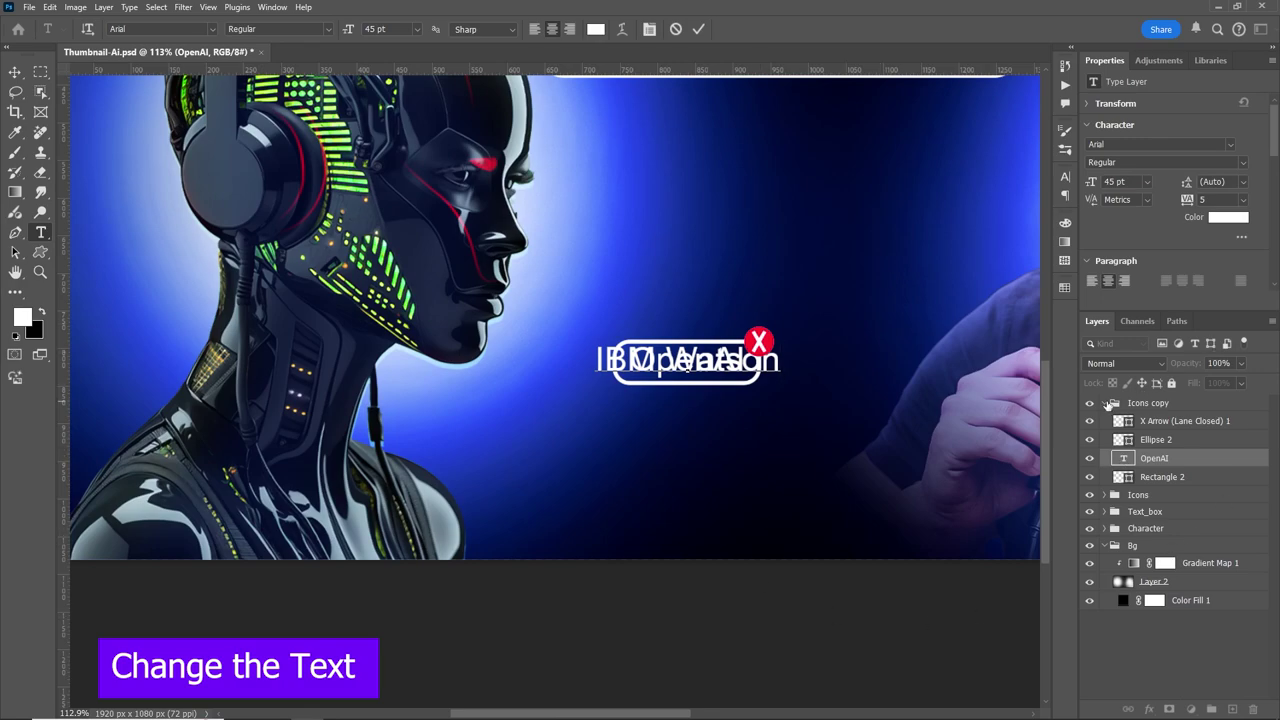
Move the IBM Watson label group up above the OpenAI label and zoom in on it.
left_click(1108, 403)
key("v")
mouse_move(702, 365)
left_mouse_down()
mouse_move(724, 300)
mouse_move(803, 268)
left_mouse_up()
key("z")
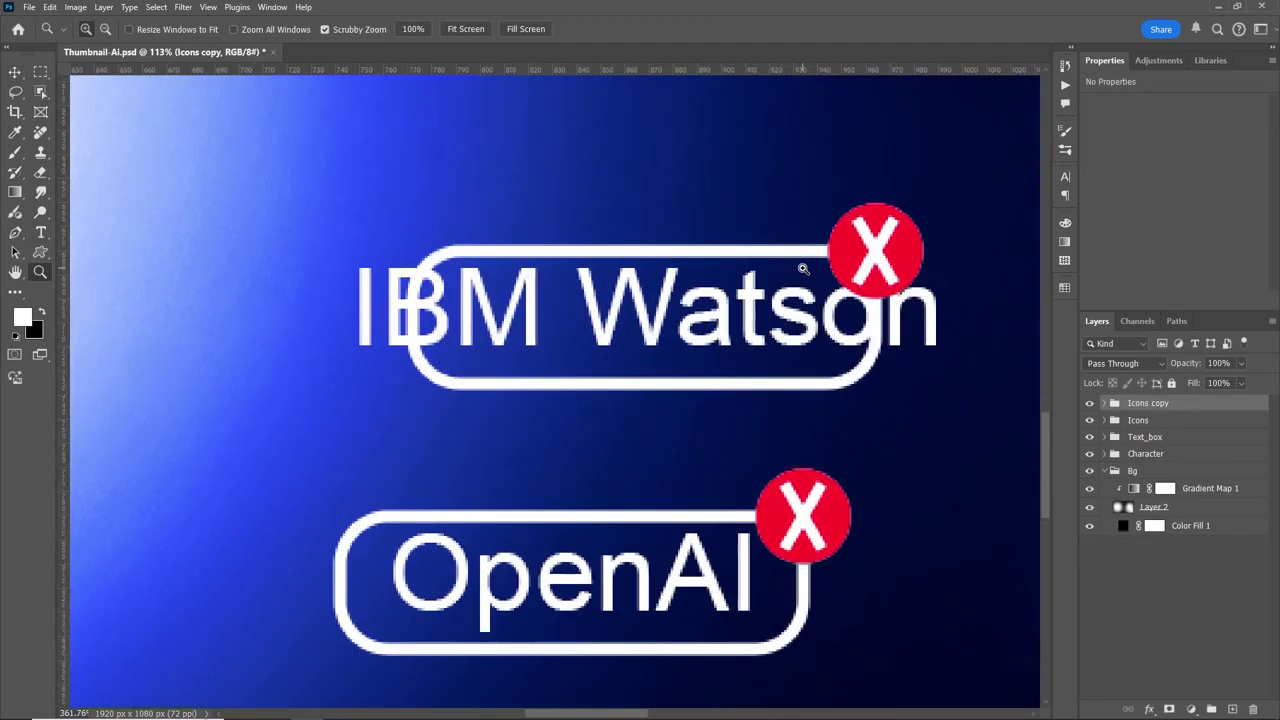
key("v")
Shift the IBM Watson text left and widen its rounded rectangle to enclose the name.
left_click(1138, 420)
left_click(1103, 403)
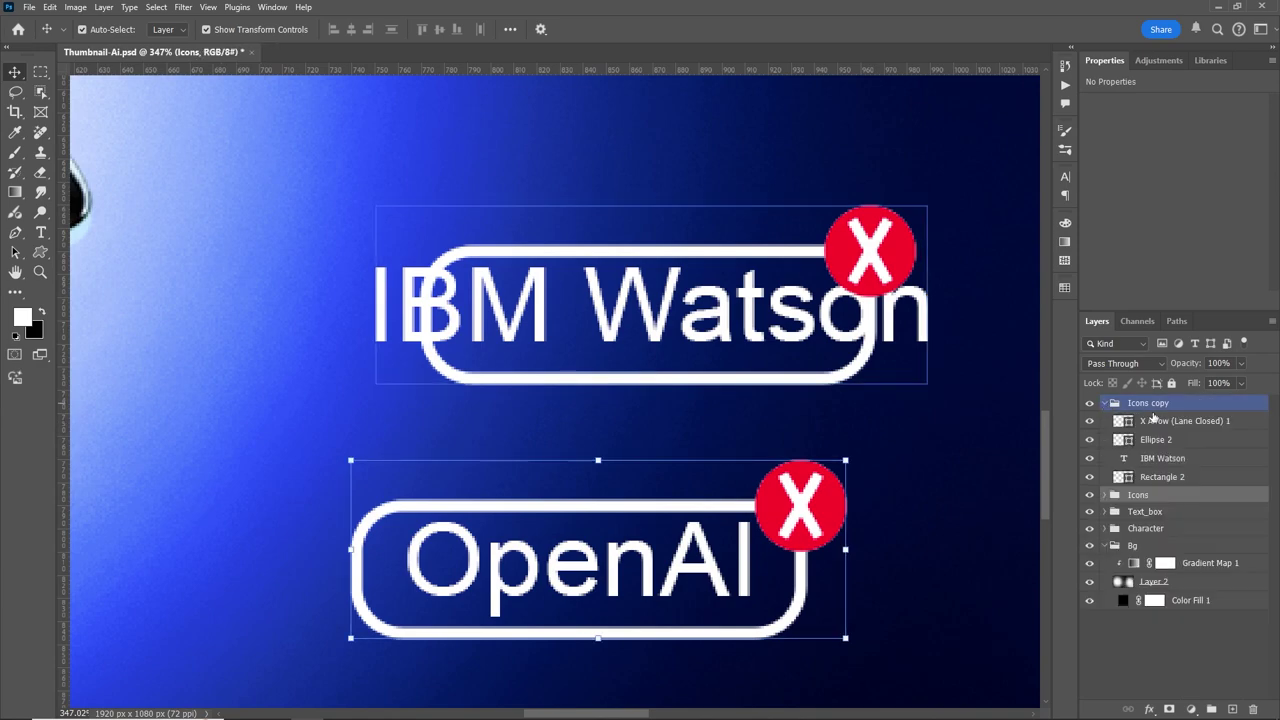
left_click_drag(752, 315, 653, 313)
left_click(420, 313)
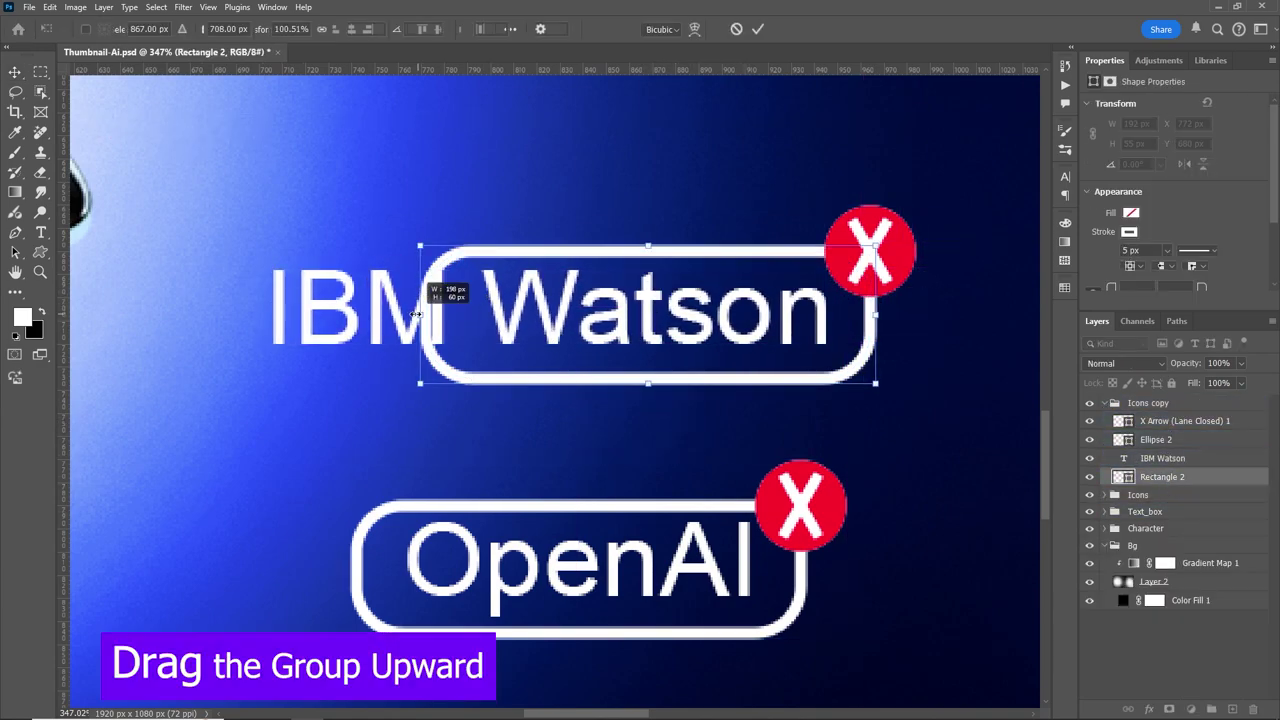
left_click_drag(416, 313, 229, 313)
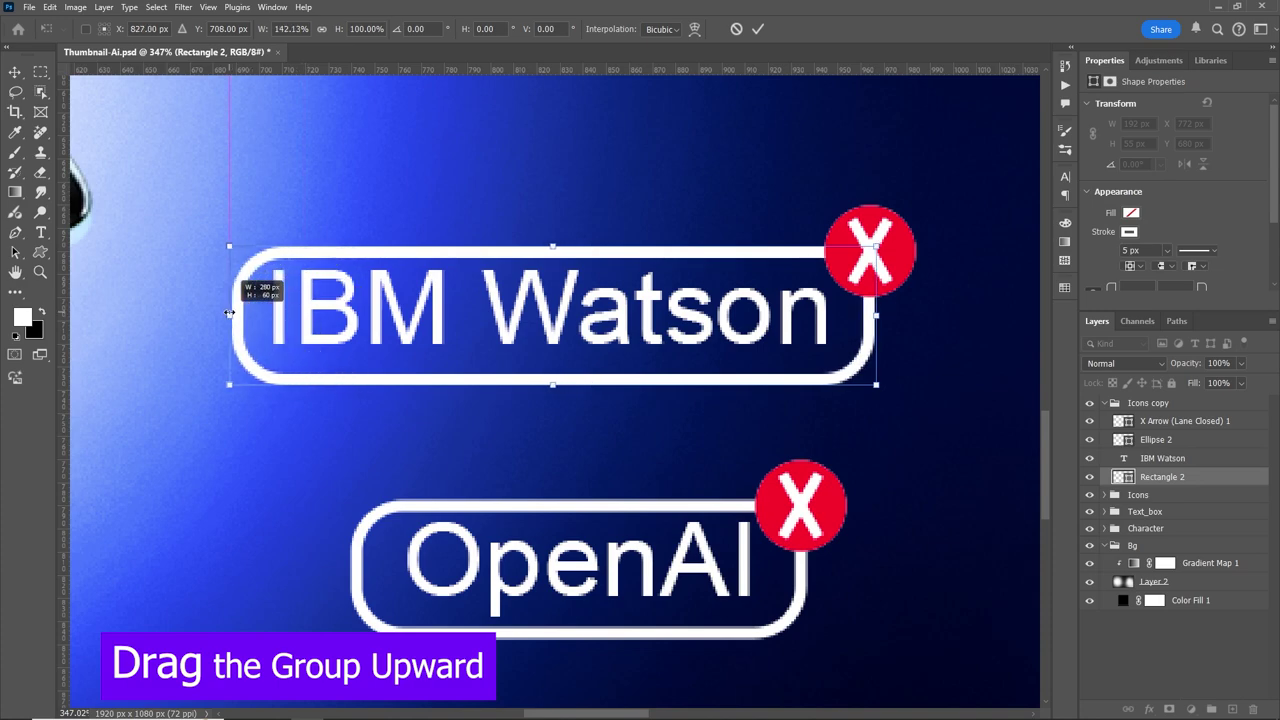
key("Return")
Align the IBM Watson text and its rectangle on horizontal centres.
left_click(1156, 439)
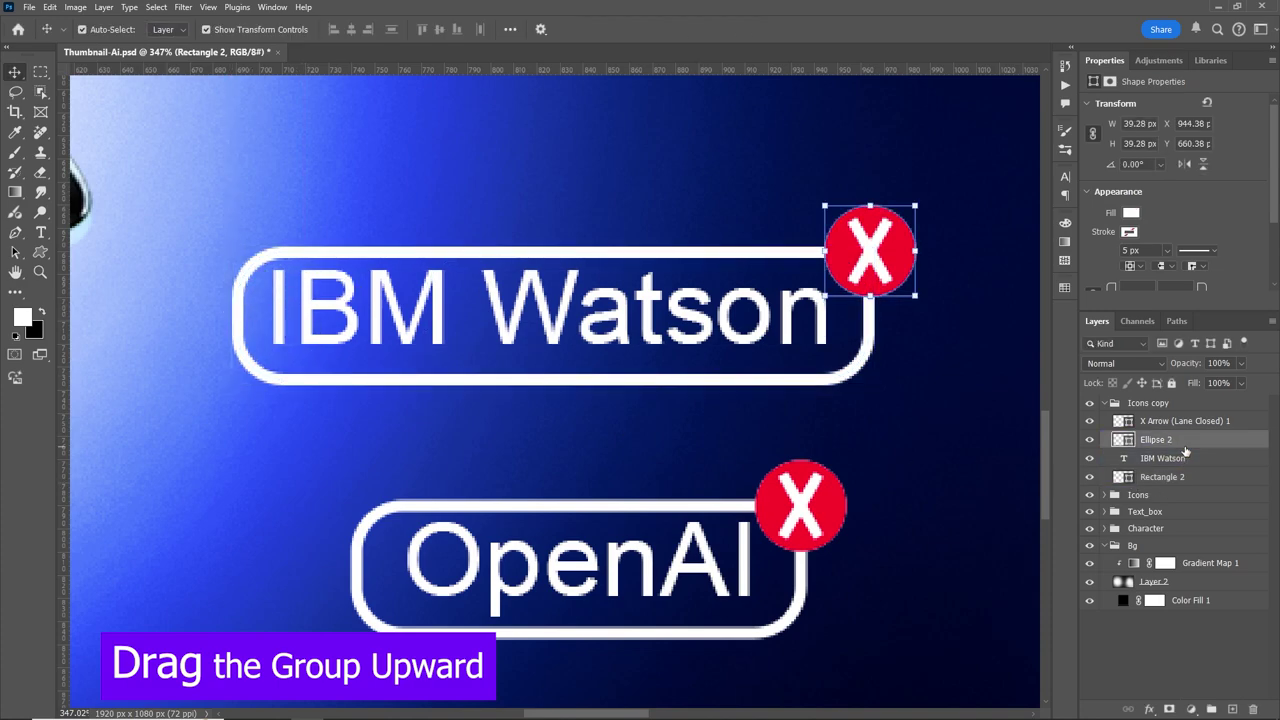
left_click(1188, 477)
left_click(1165, 458, "ctrl")
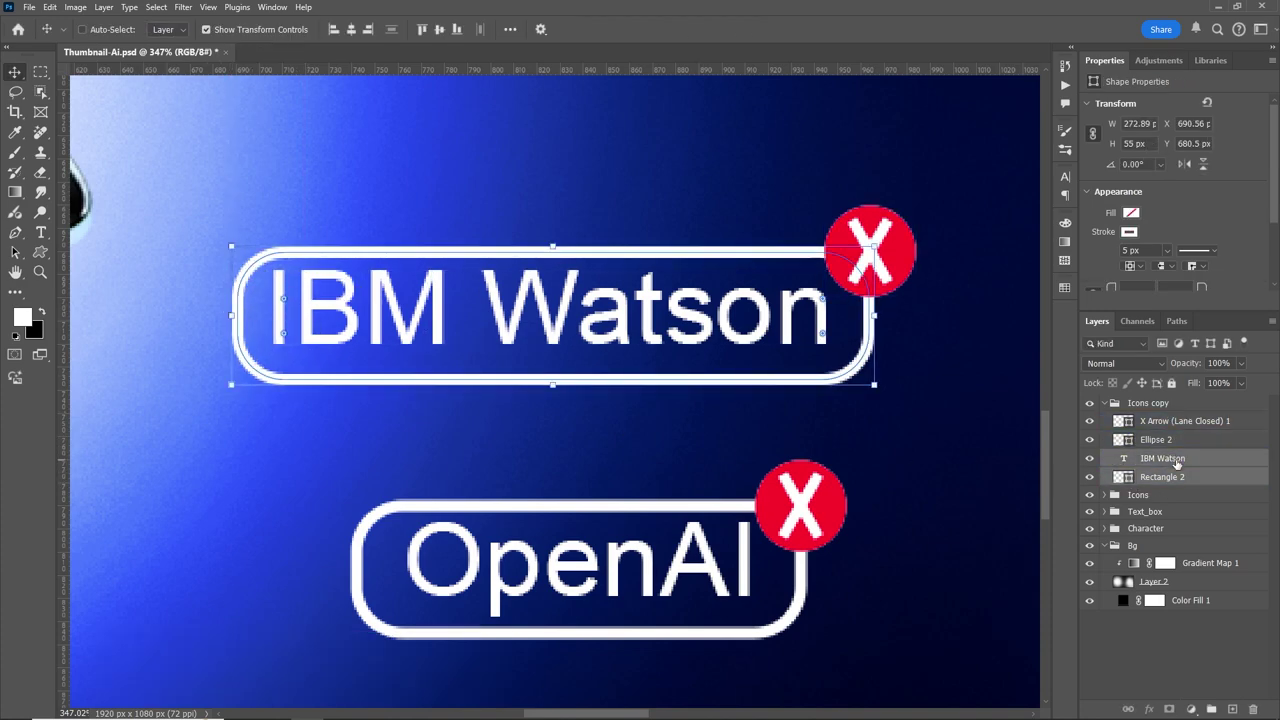
left_click(439, 29)
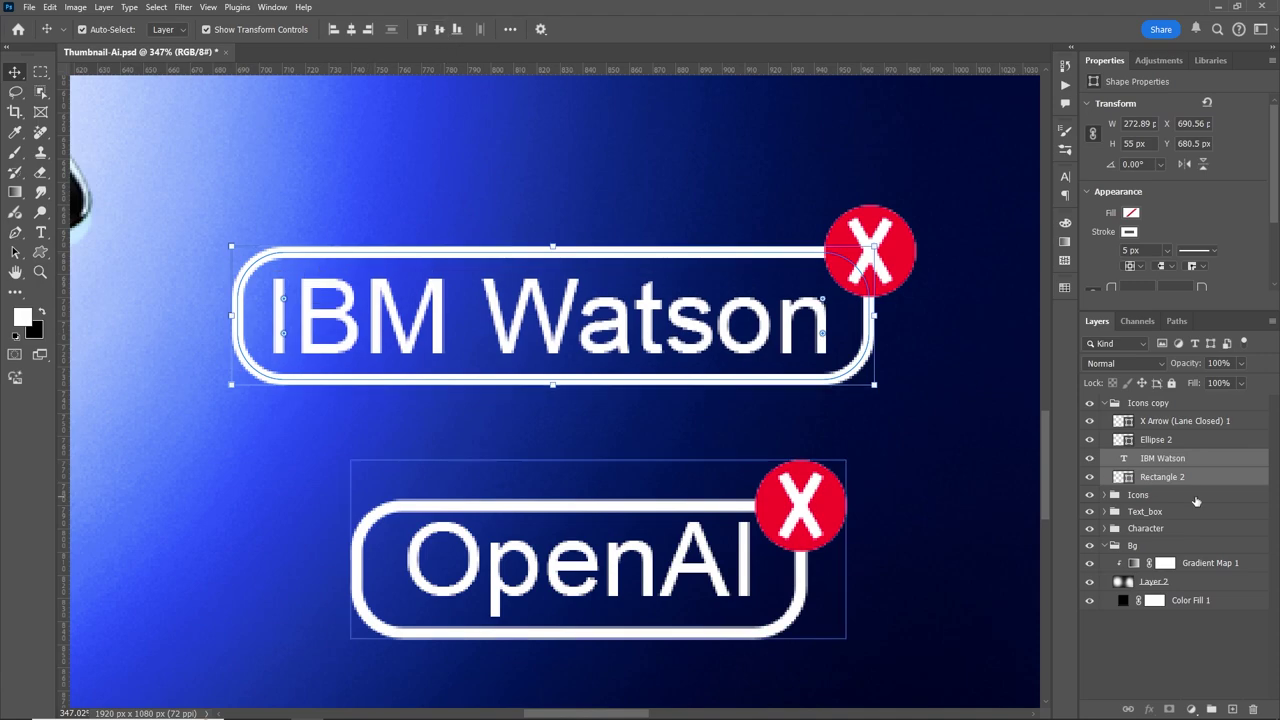
left_click(1138, 494)
left_click(1175, 408)
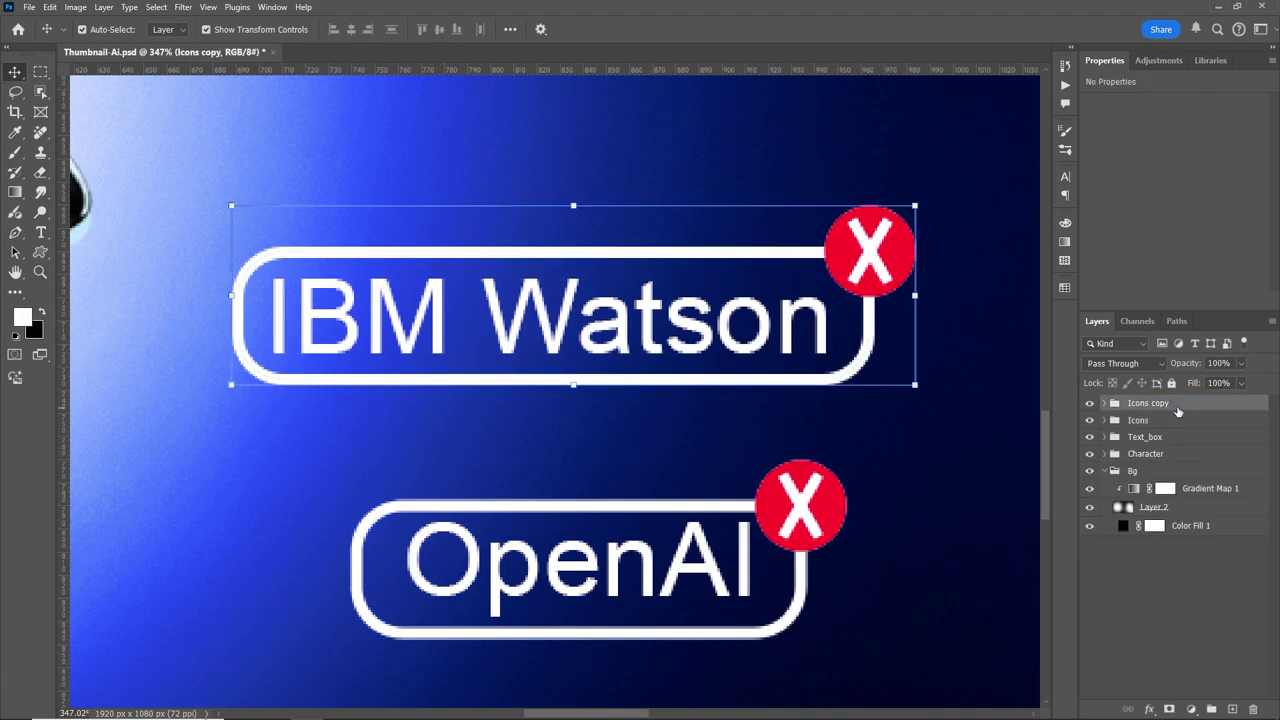
Duplicate the IBM Watson label above it and change its text to DeepMind.
key("ctrl+j")
mouse_move(686, 377)
left_mouse_down()
mouse_move(705, 228)
mouse_move(703, 332)
mouse_move(704, 290)
left_mouse_up()
double_click(604, 232)
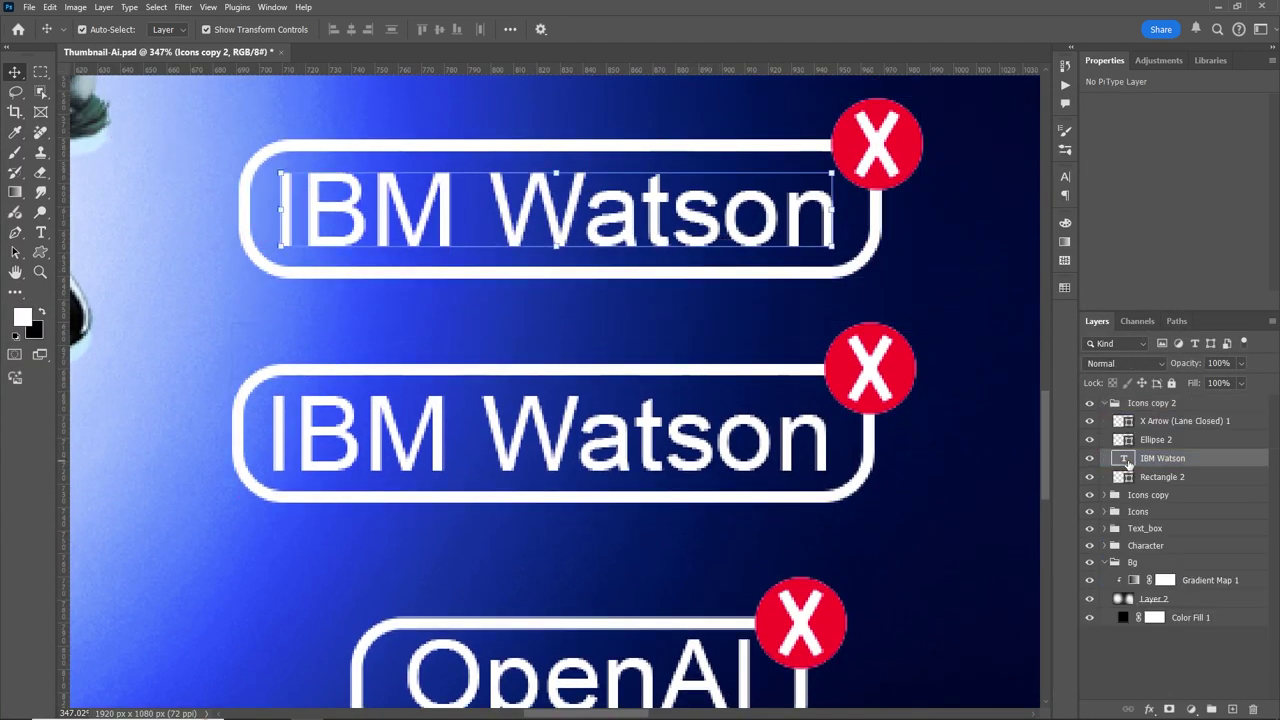
right_click(604, 232)
left_click(699, 289)
type("DeepMind")
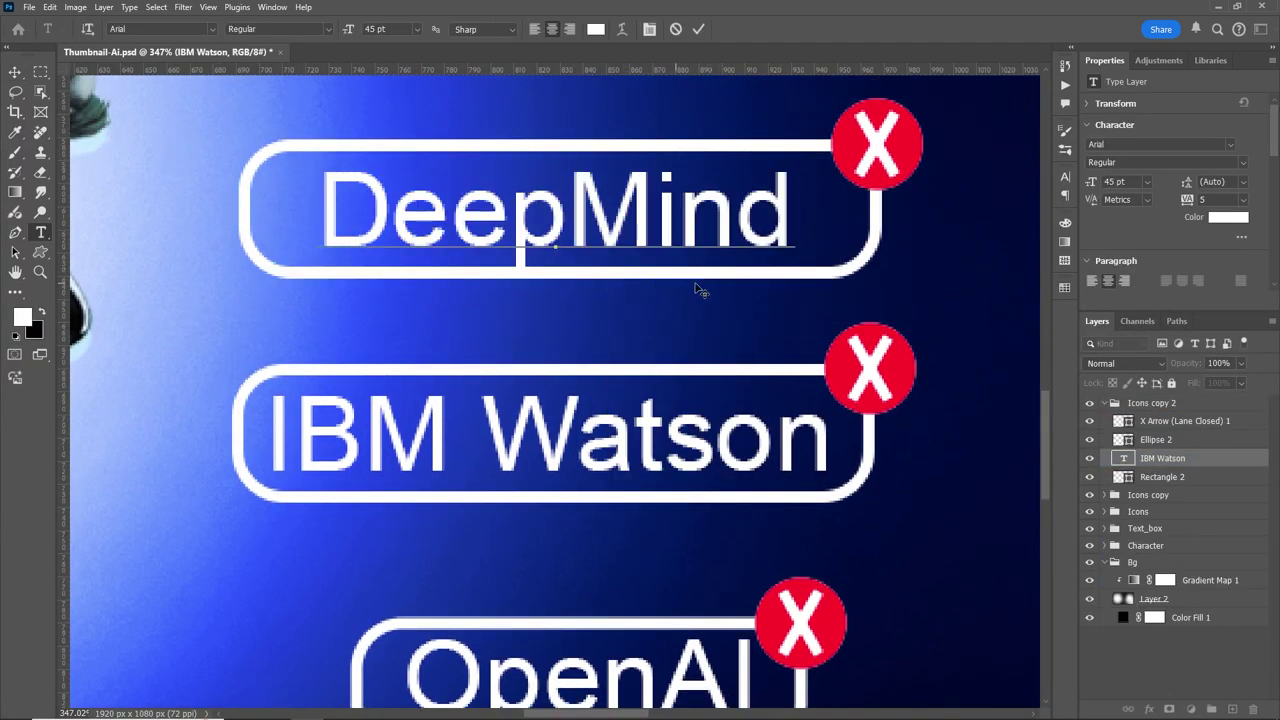
left_click(15, 73)
Narrow the DeepMind rectangle to fit and centre the text horizontally inside it.
left_click(1156, 440)
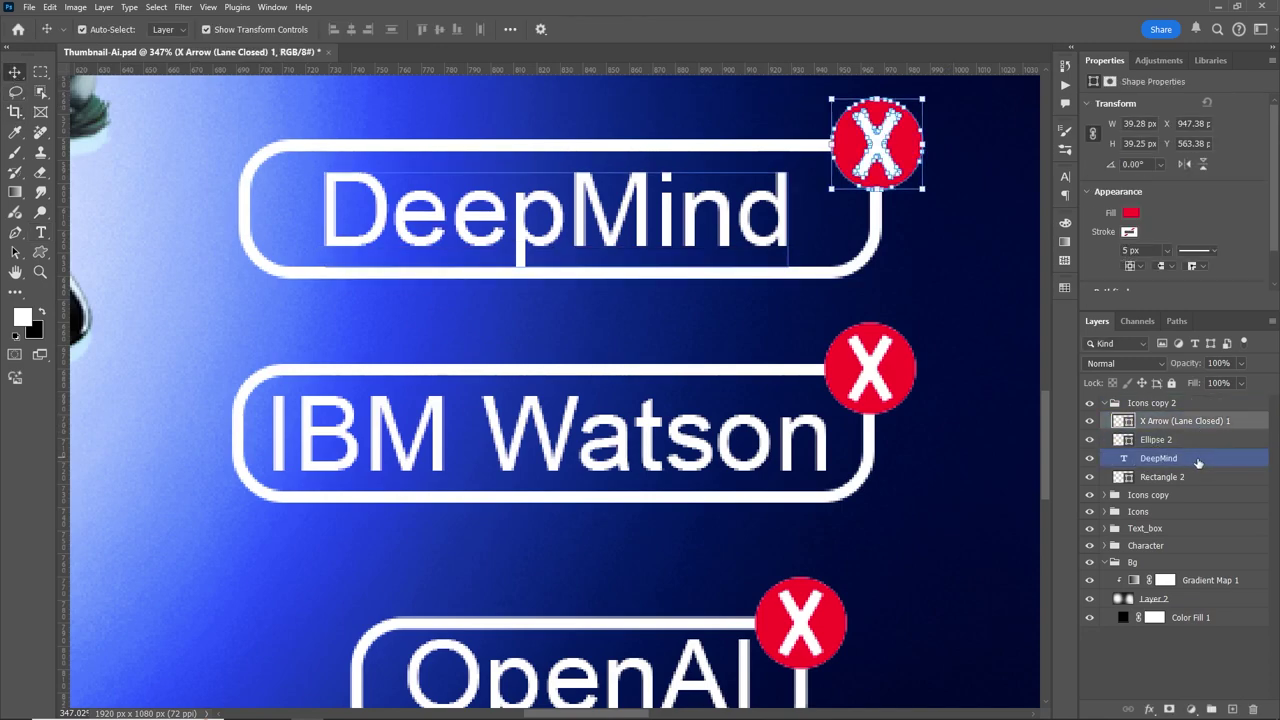
left_click(1162, 476)
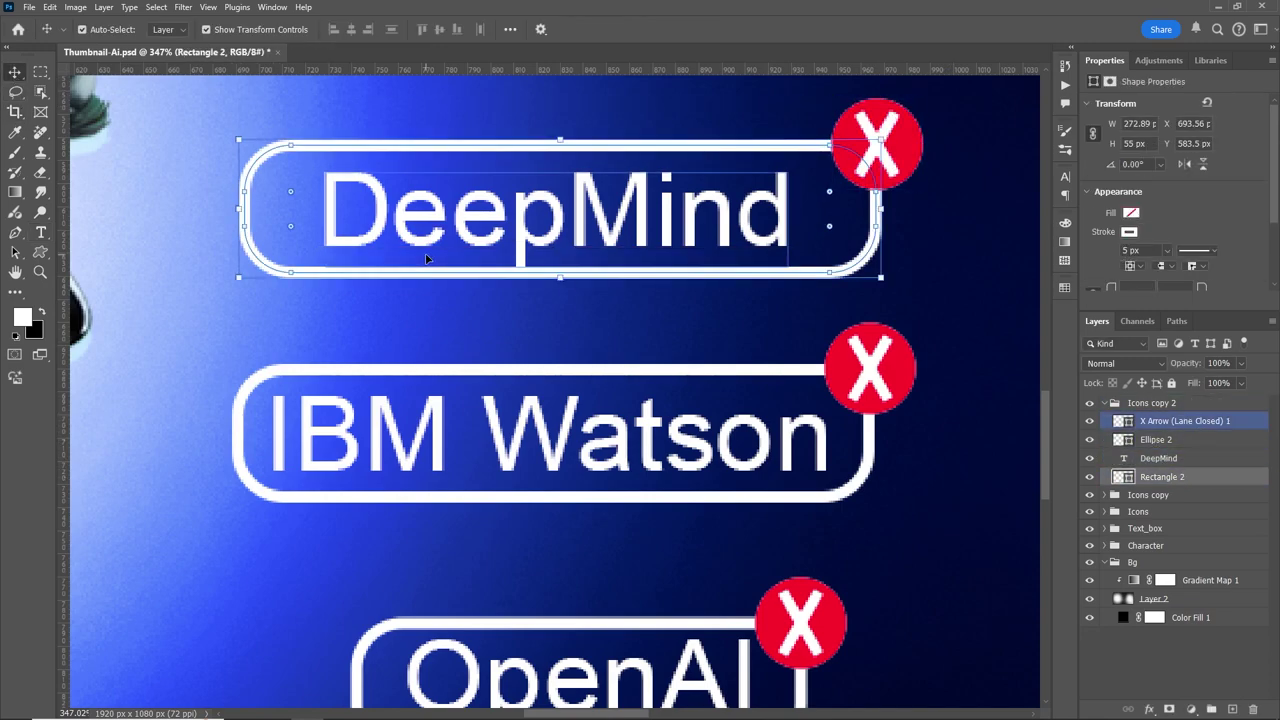
left_click_drag(234, 208, 287, 209)
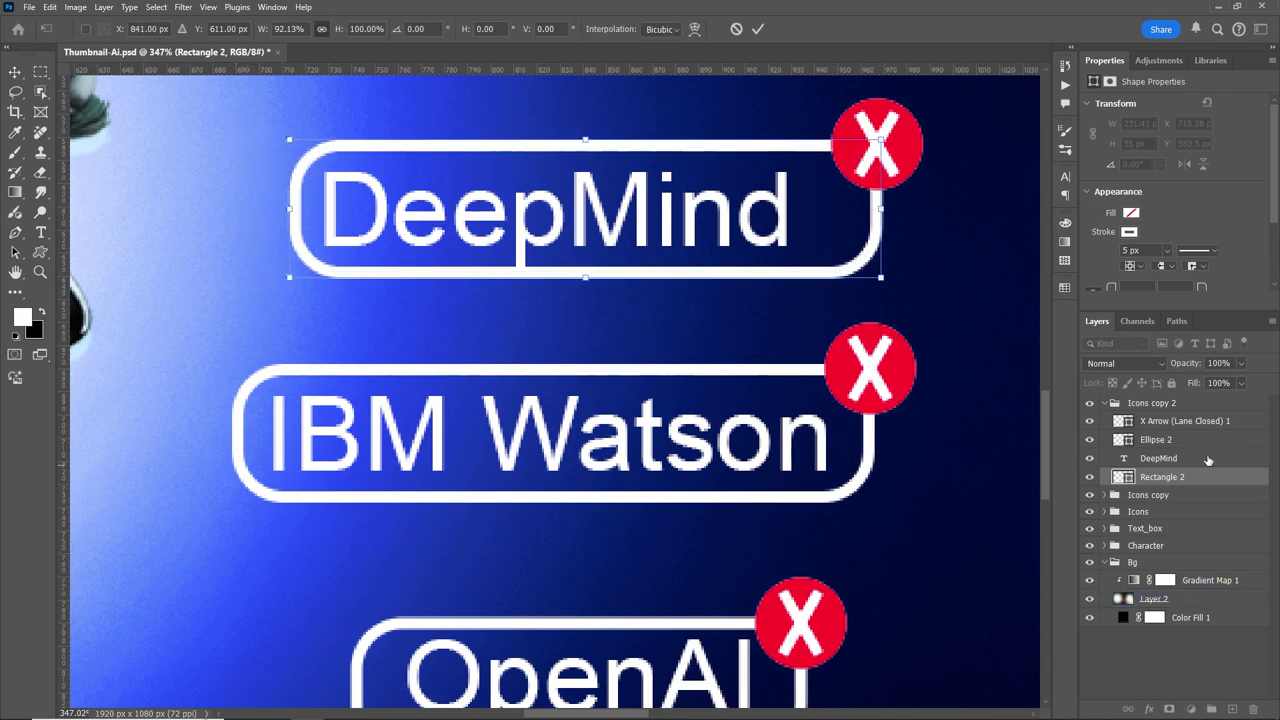
left_click(1207, 458)
left_click(1200, 477, "shift")
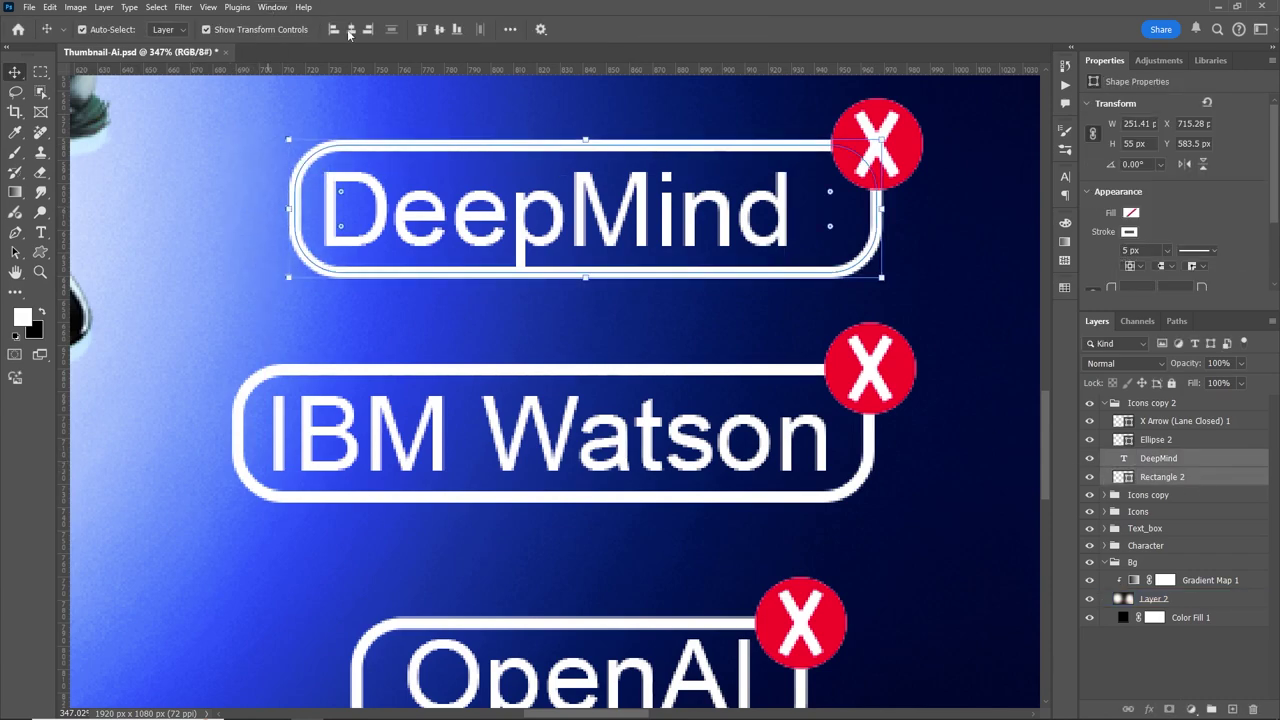
left_click(350, 29)
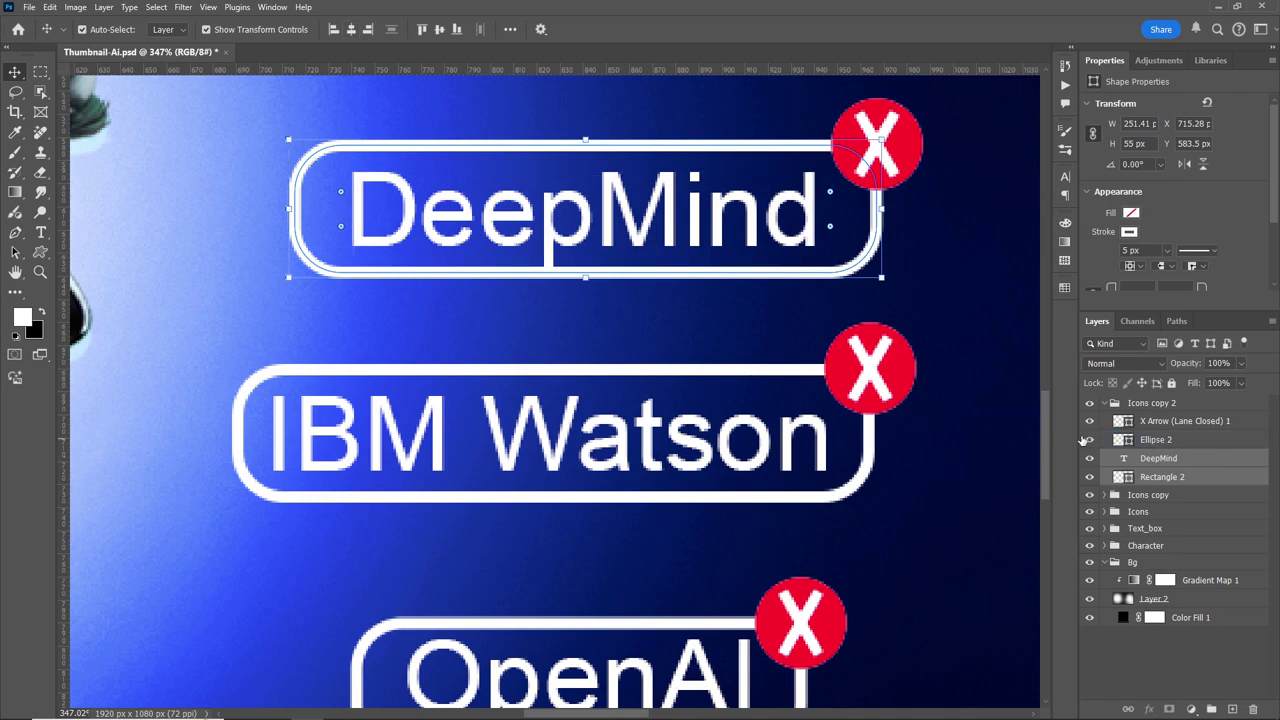
Group the OpenAI, IBM Watson and DeepMind label groups into Group 1.
left_click(1150, 403)
left_click(1104, 403)
left_click(1163, 437, "shift")
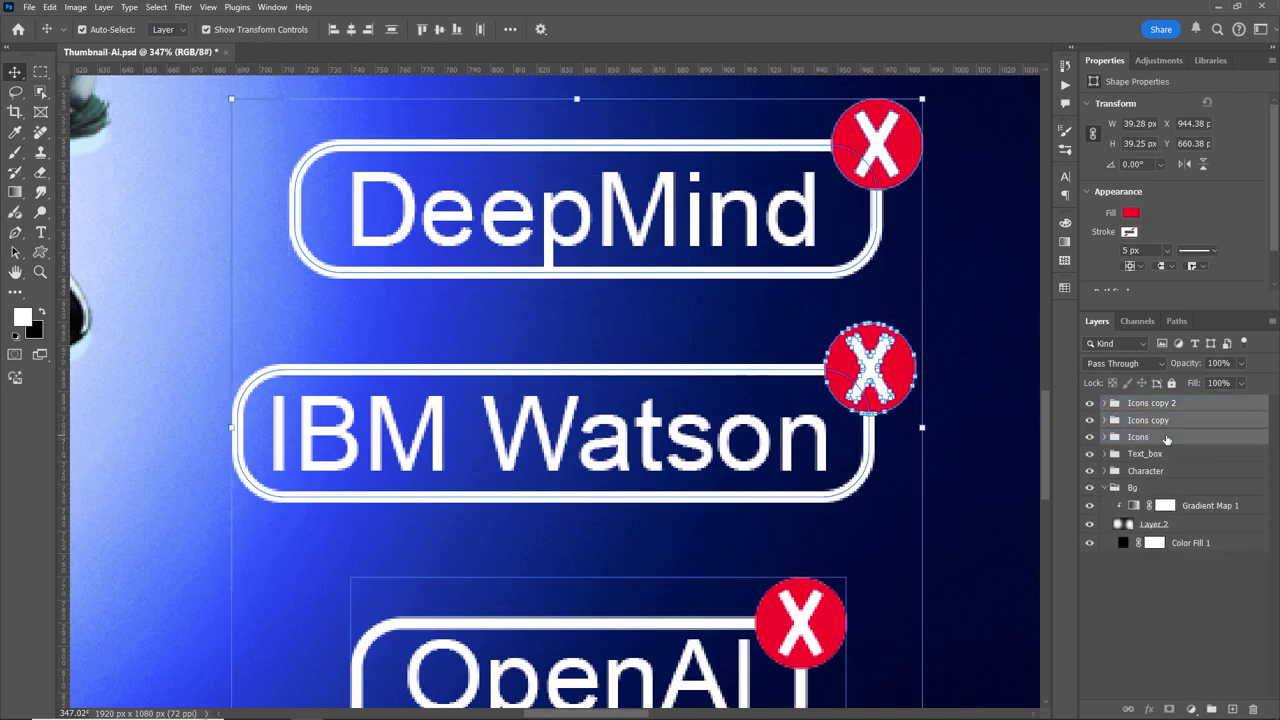
key("ctrl+g")
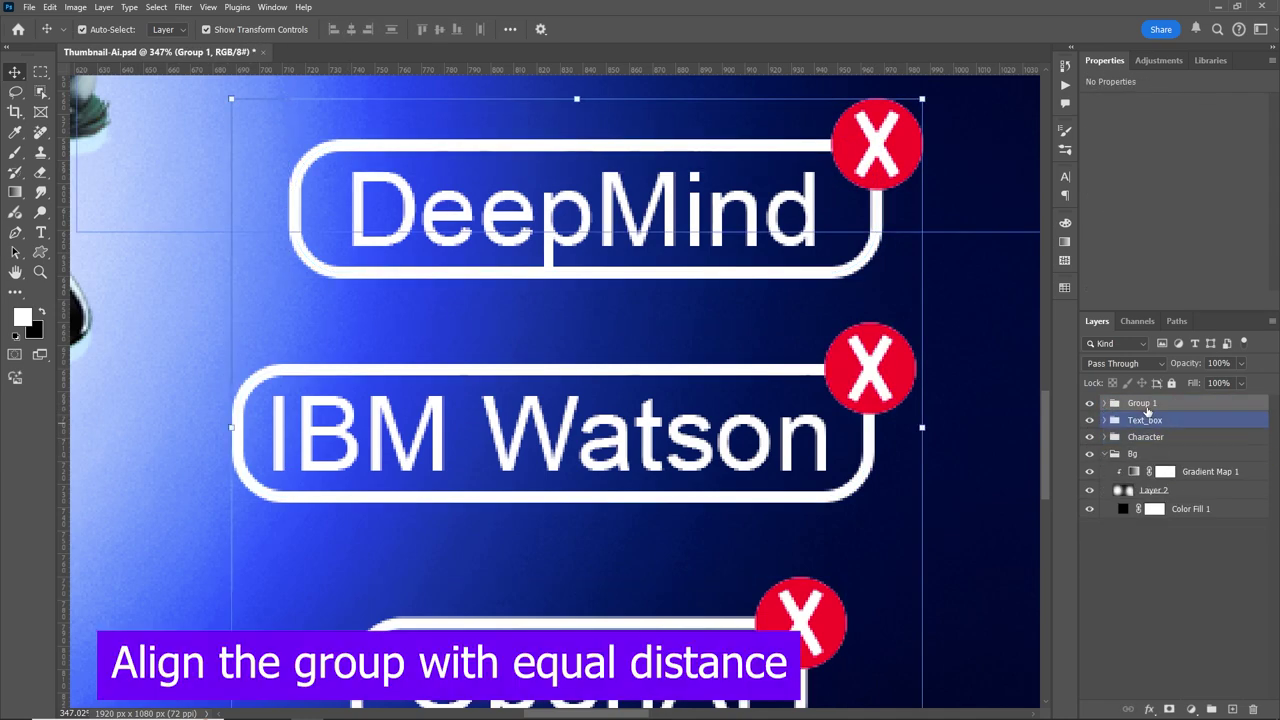
Rename the new group to 'Icons' and view the whole thumbnail.
double_click(1142, 403)
type("Icons")
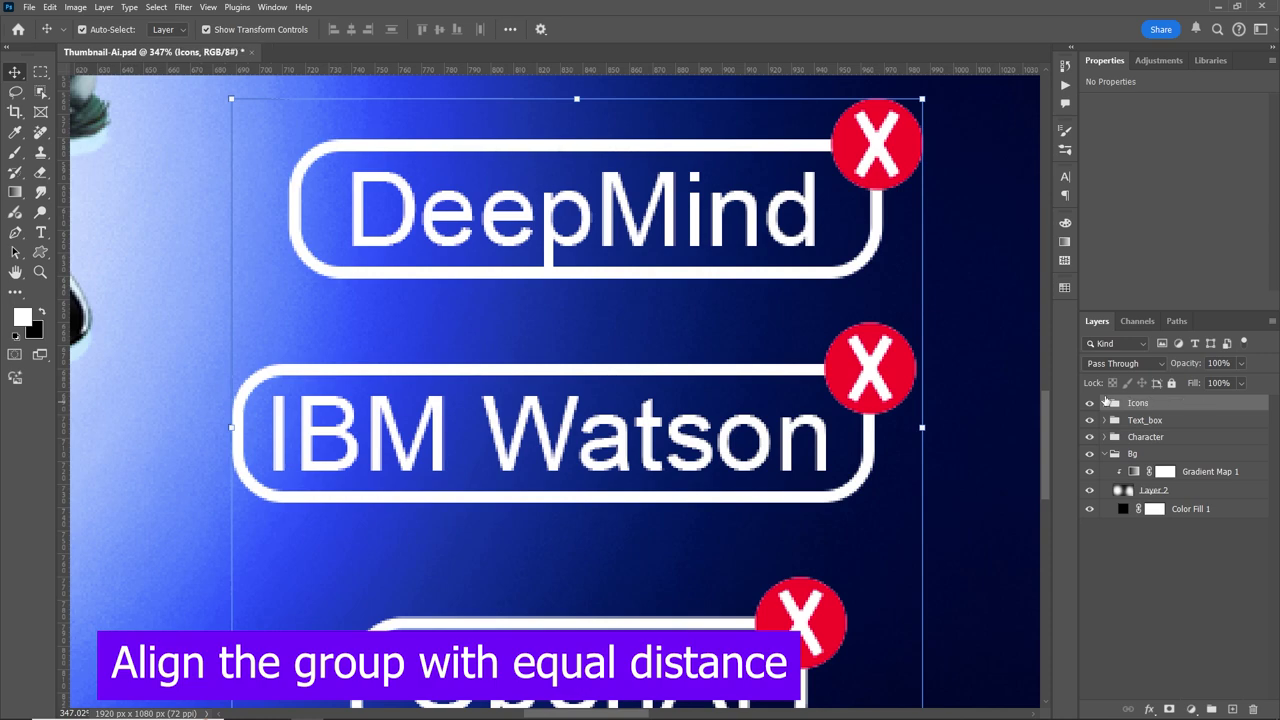
left_click(1104, 403)
key("ctrl+0")
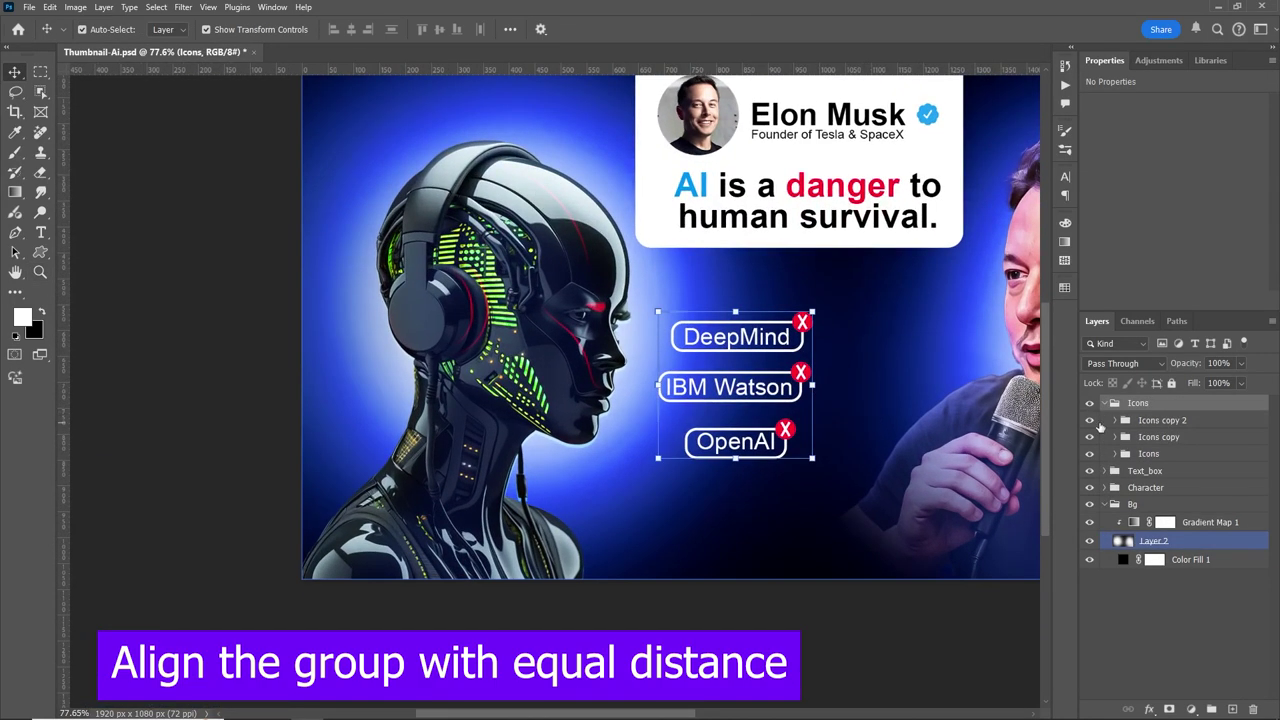
Arrange the three labels diagonally: OpenAI lower left, IBM Watson down, DeepMind down and right.
left_click(1149, 454)
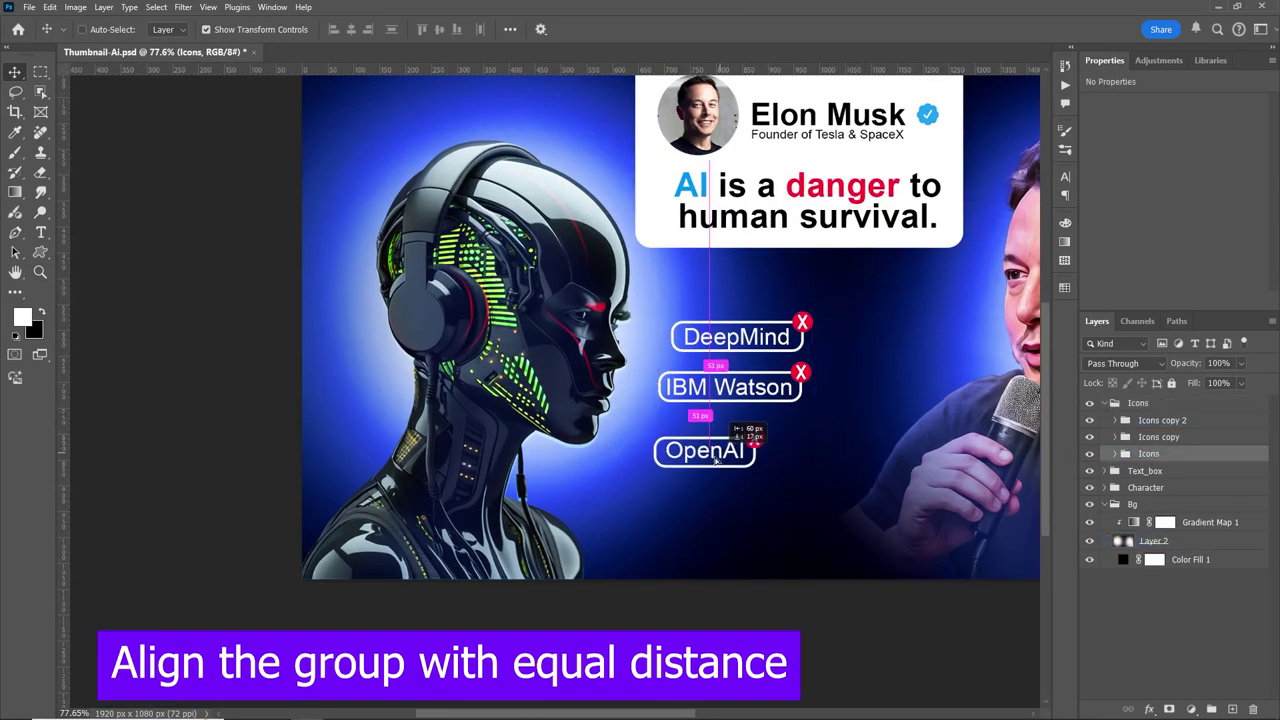
left_click_drag(752, 452, 702, 524)
left_click(1172, 442)
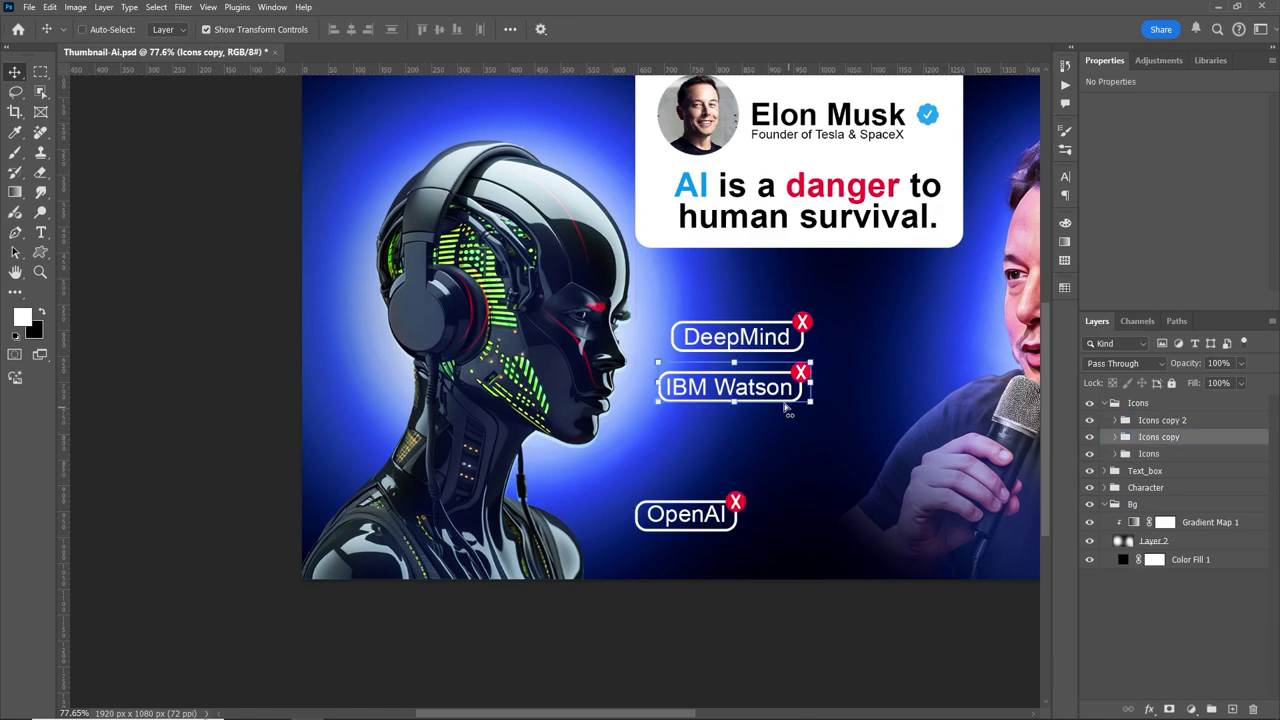
left_click_drag(790, 388, 812, 453)
left_click(1201, 425)
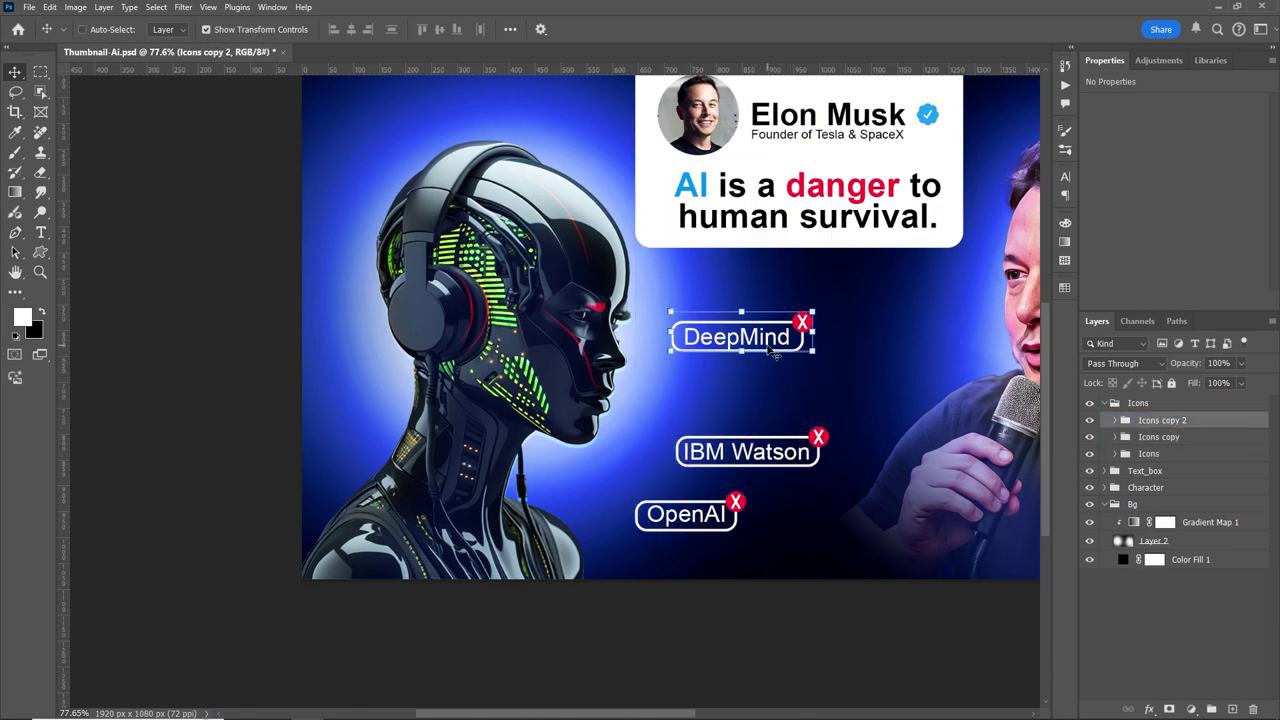
left_click_drag(737, 337, 791, 394)
Distribute the three labels evenly, horizontally and vertically.
left_click(1170, 456, "shift")
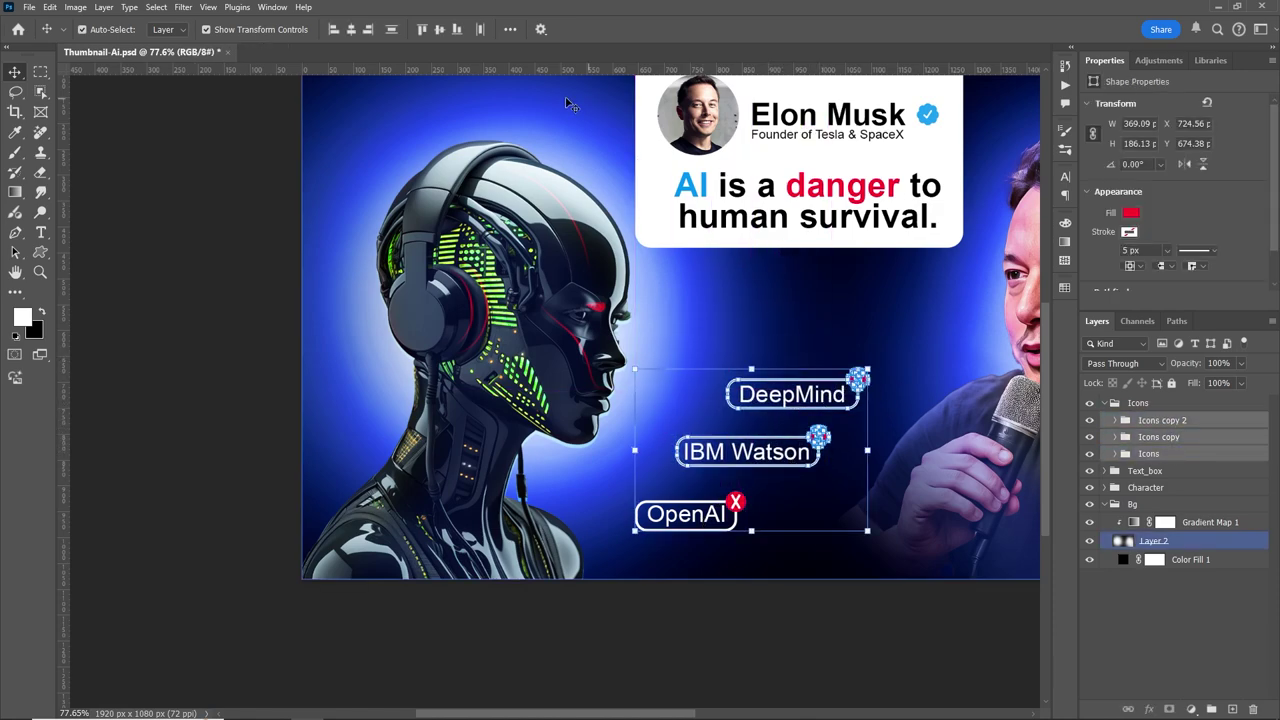
left_click(480, 29)
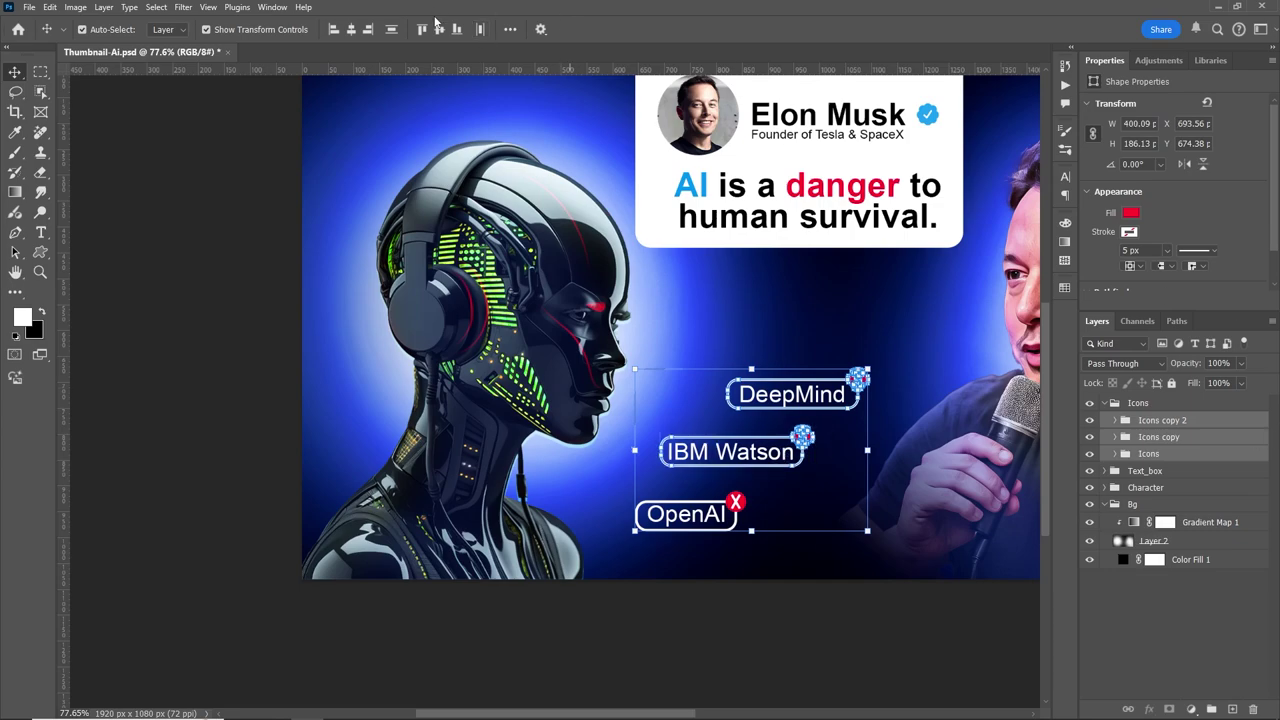
left_click(391, 29)
left_click(829, 623)
Move the whole Icons group slightly up and to the right.
left_click(1128, 402)
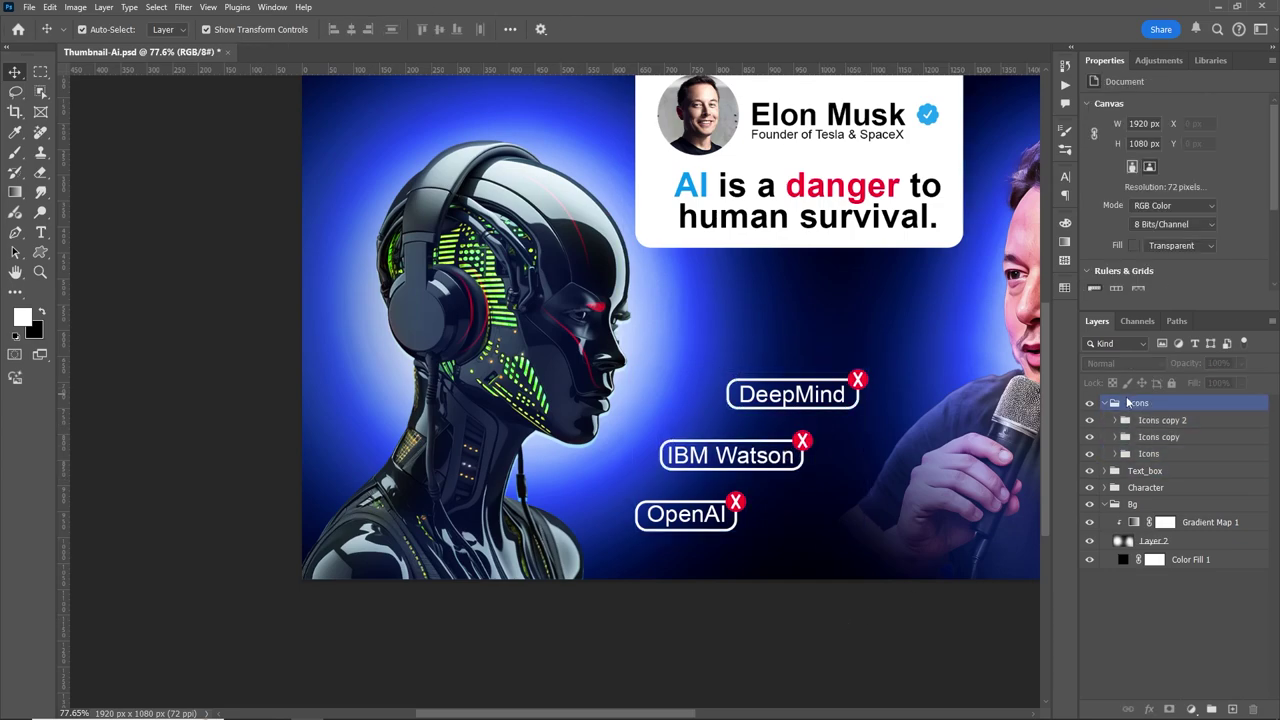
left_click(1104, 402)
left_click(606, 276)
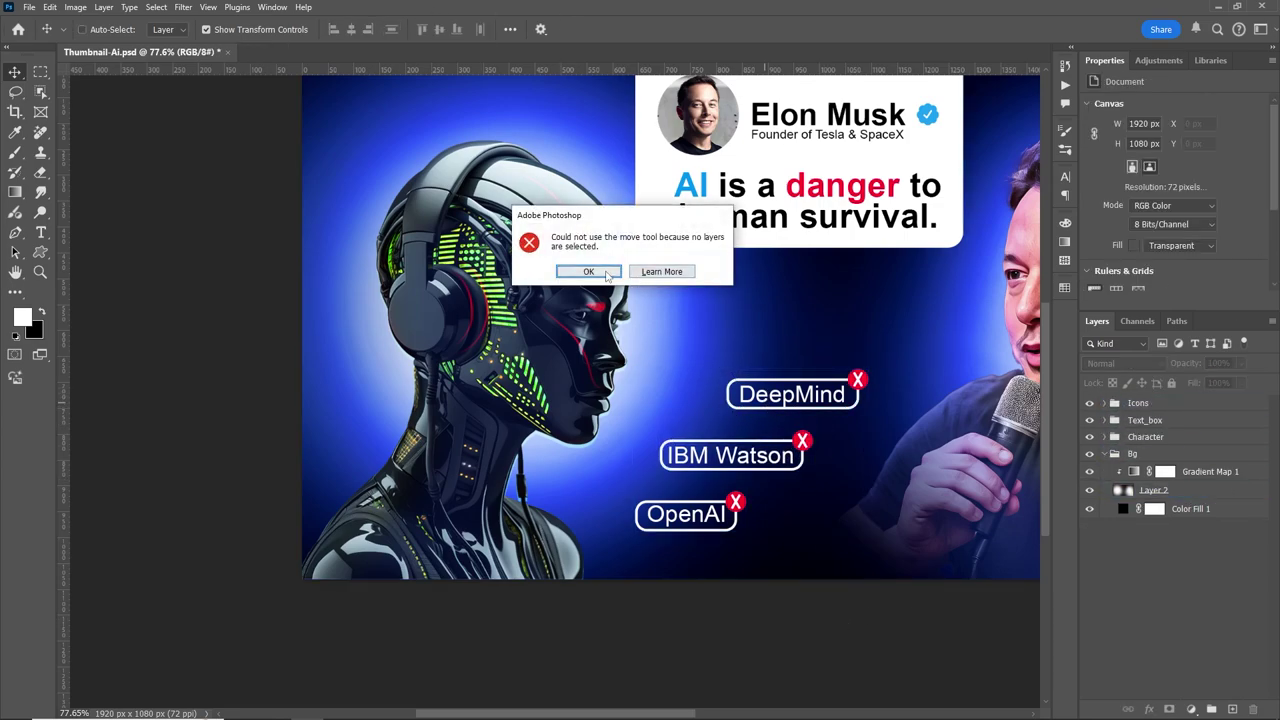
left_click(588, 271)
left_click(1138, 402)
left_click_drag(787, 473, 796, 452)
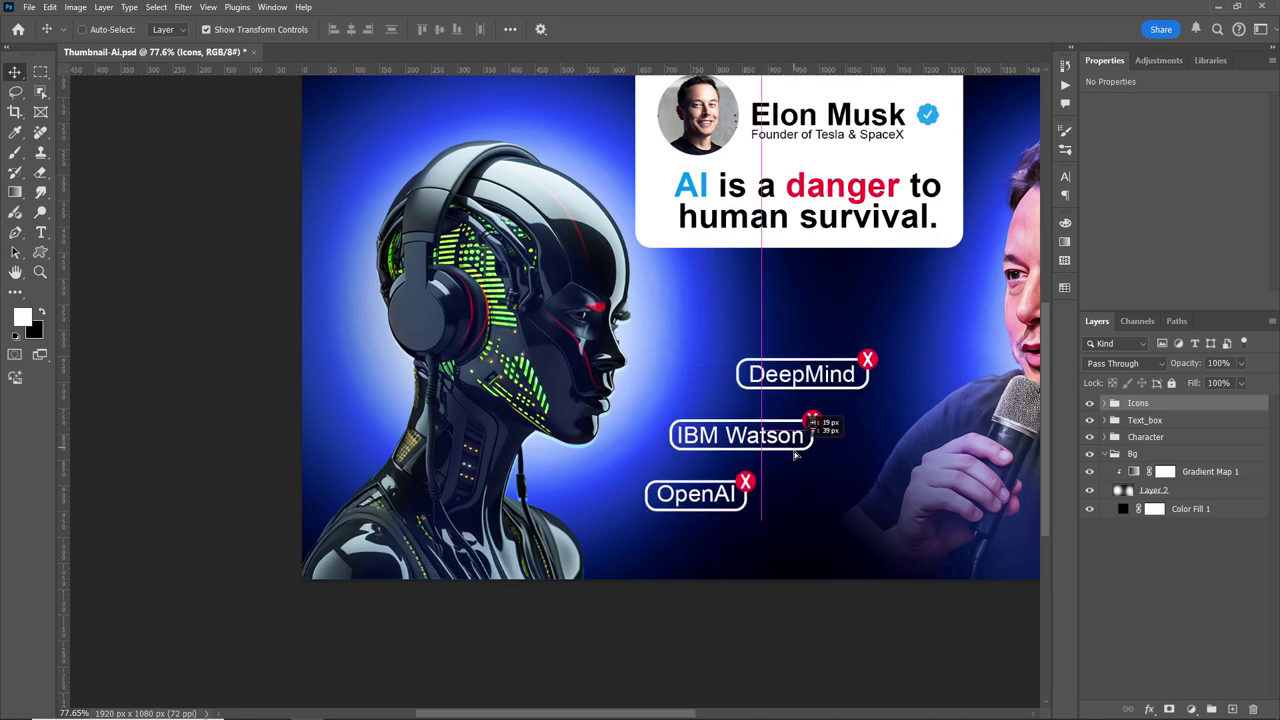
Make the OpenAI label text Bold at 48 pt.
scroll(791, 597, "down", 3)
scroll(791, 597, "up", 6)
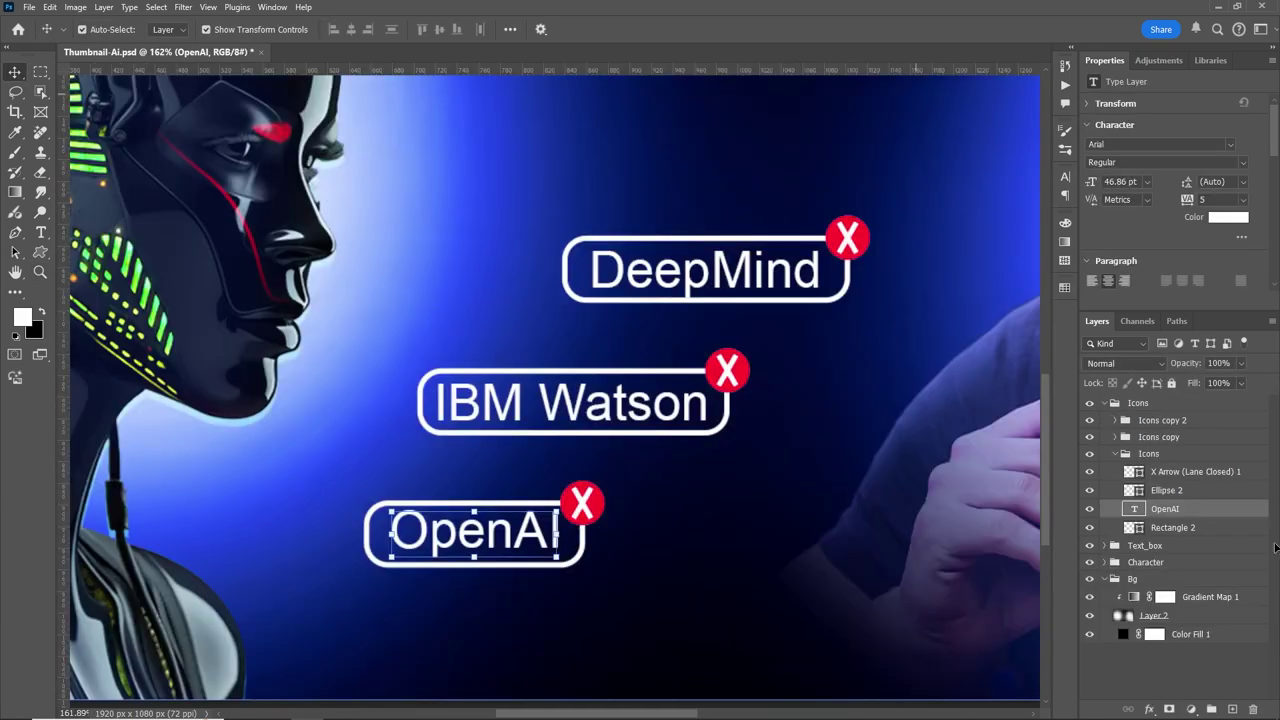
double_click(1134, 508)
left_click(329, 28)
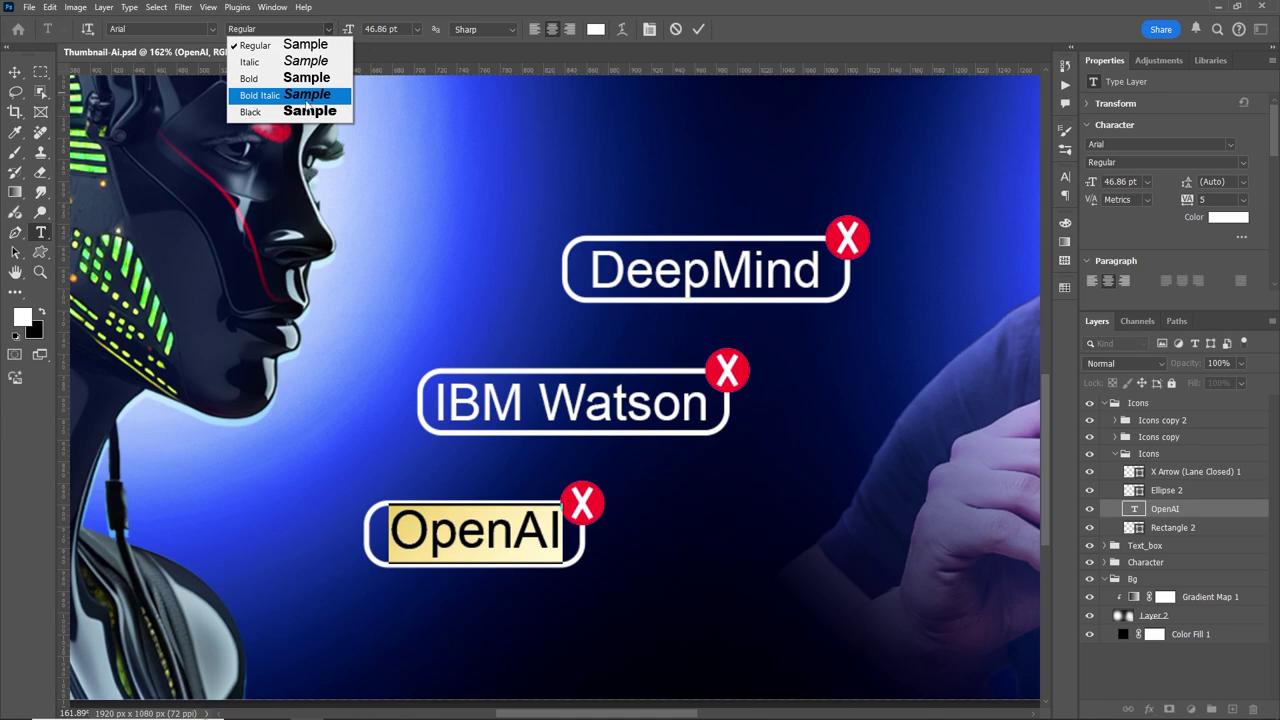
left_click(303, 86)
left_click(416, 27)
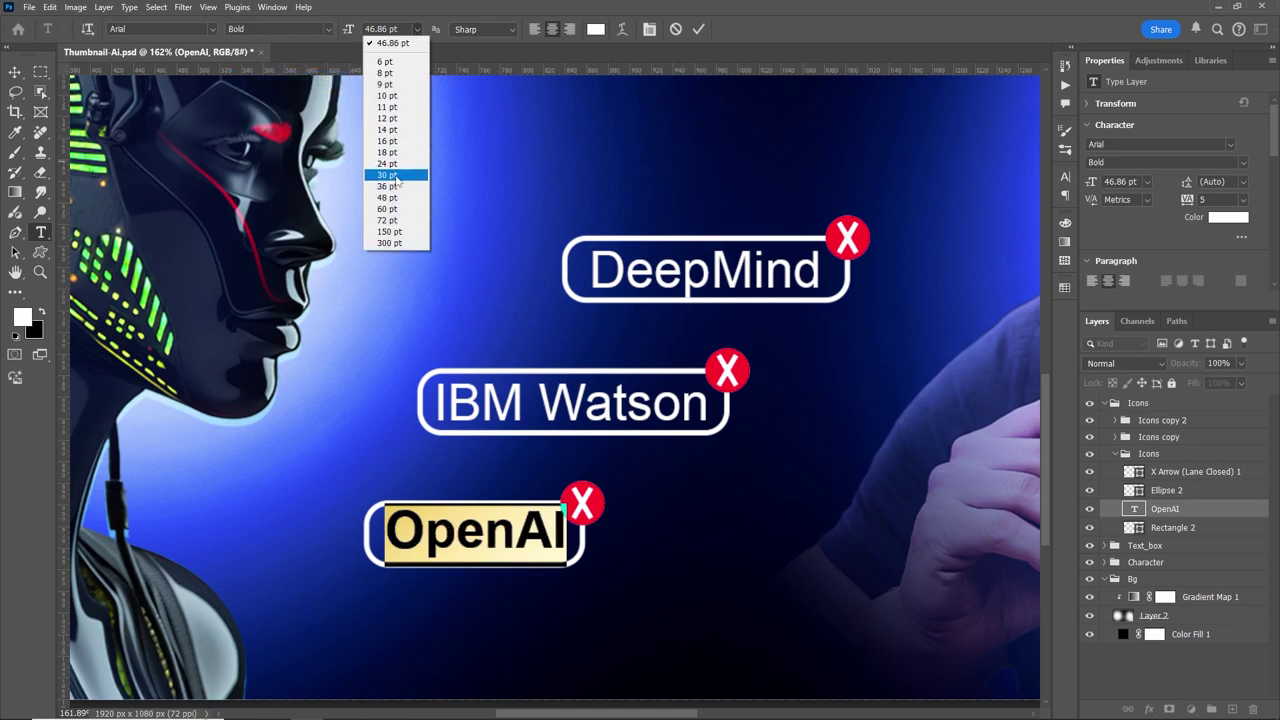
left_click(395, 199)
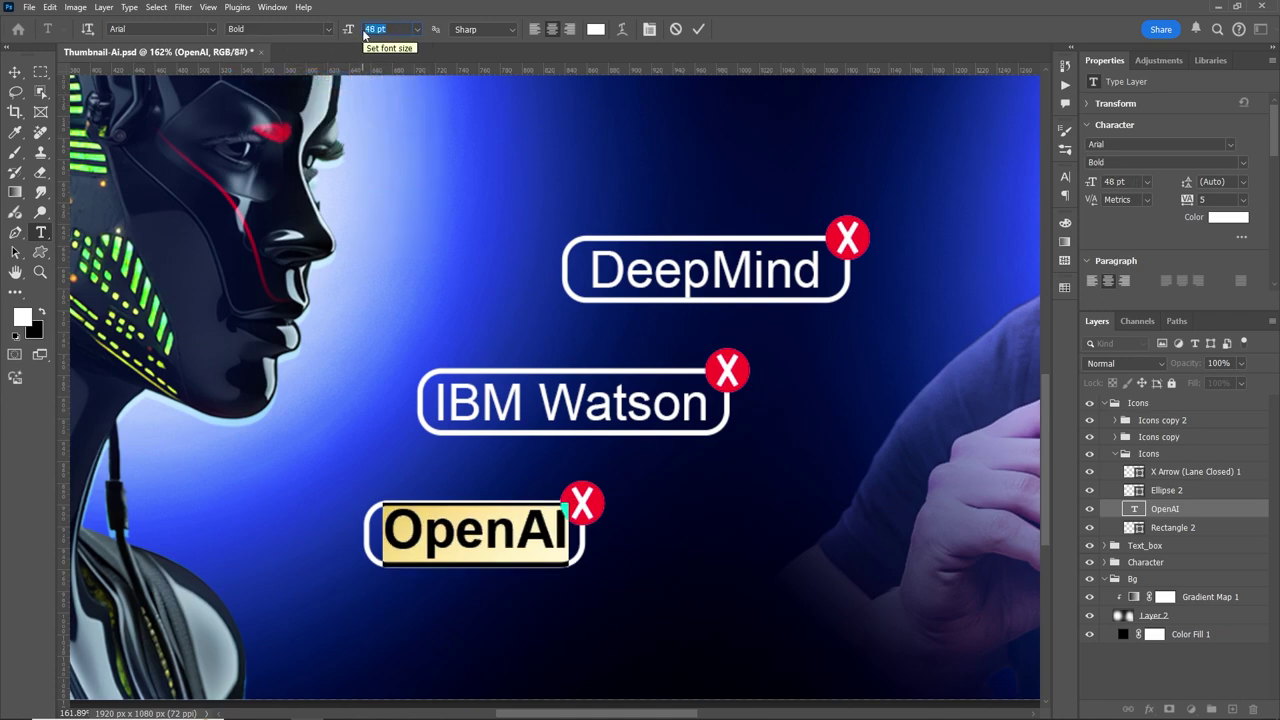
type("40")
left_click(698, 28)
Make the IBM Watson label text Bold.
left_click(633, 398)
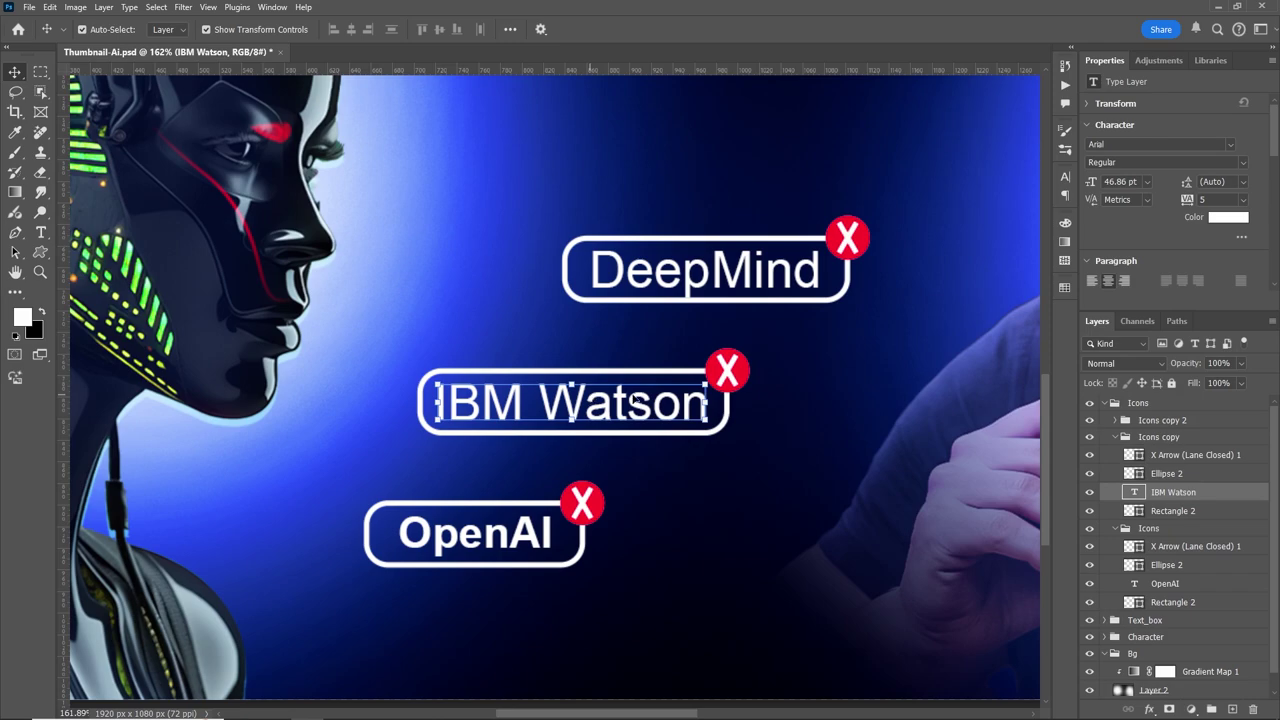
double_click(1135, 493)
left_click(329, 28)
left_click(300, 80)
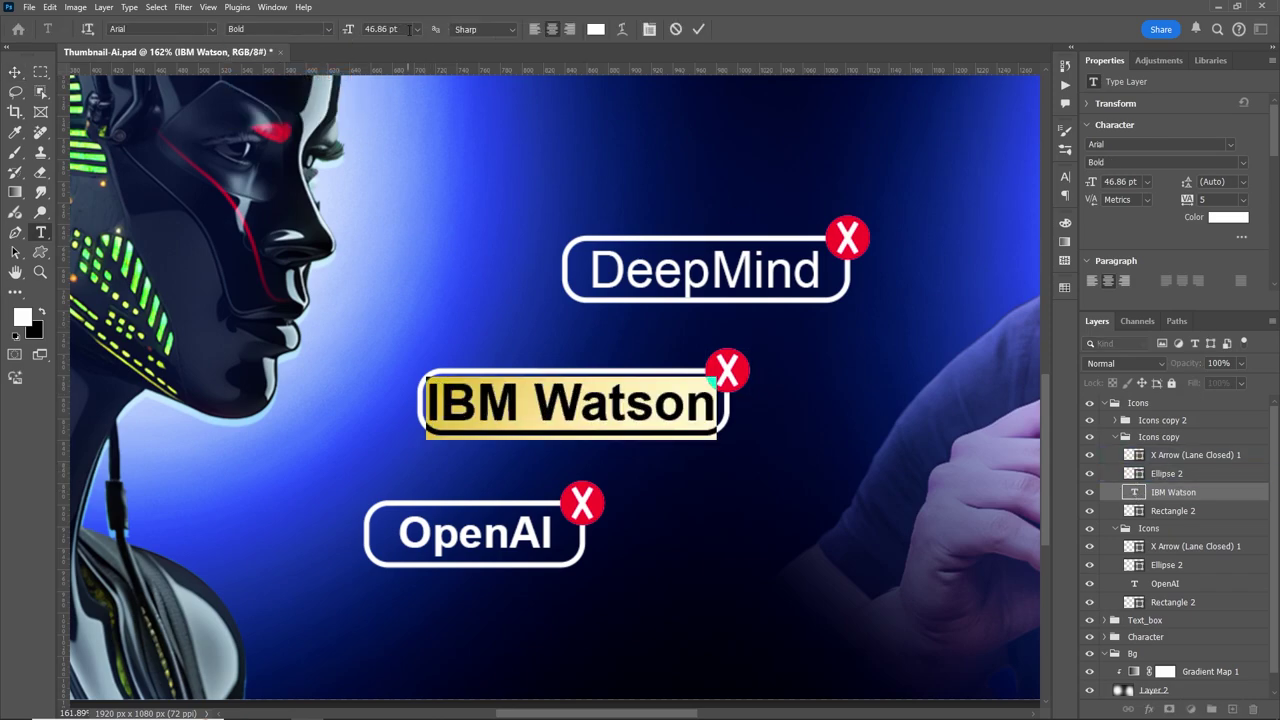
type("4")
left_click(698, 28)
Make the DeepMind label text Bold.
left_click(700, 270)
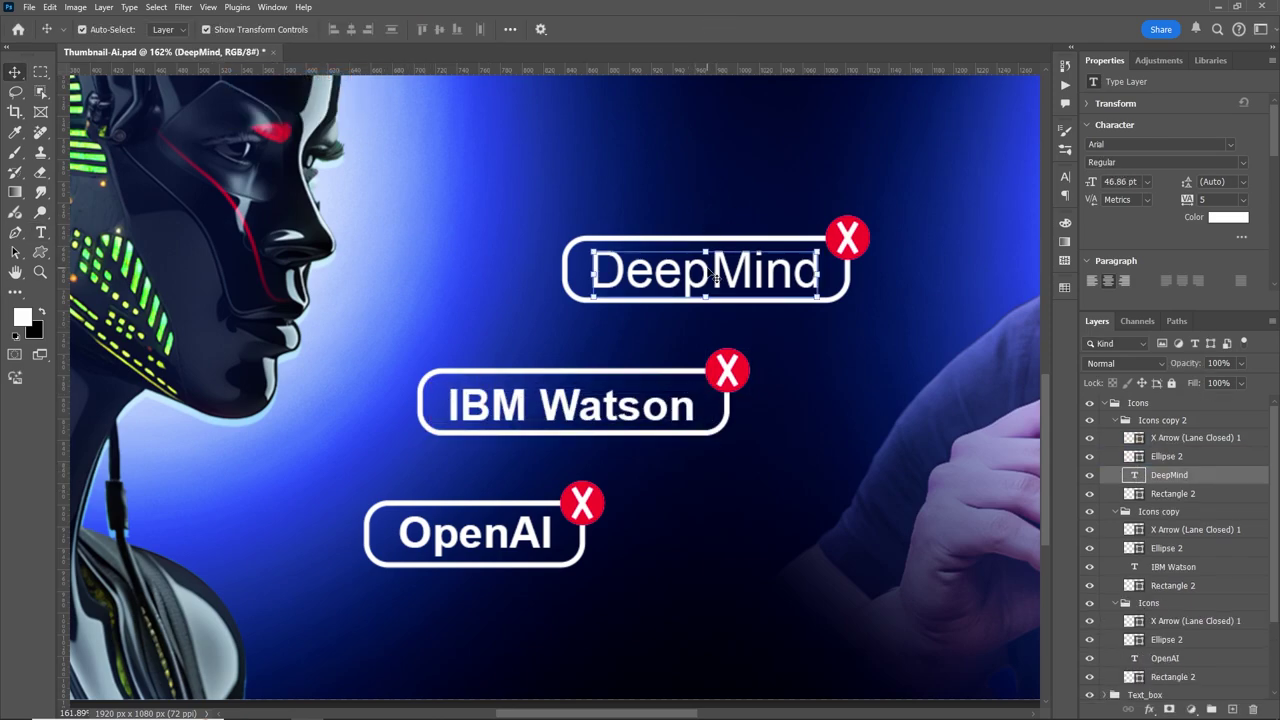
double_click(700, 270)
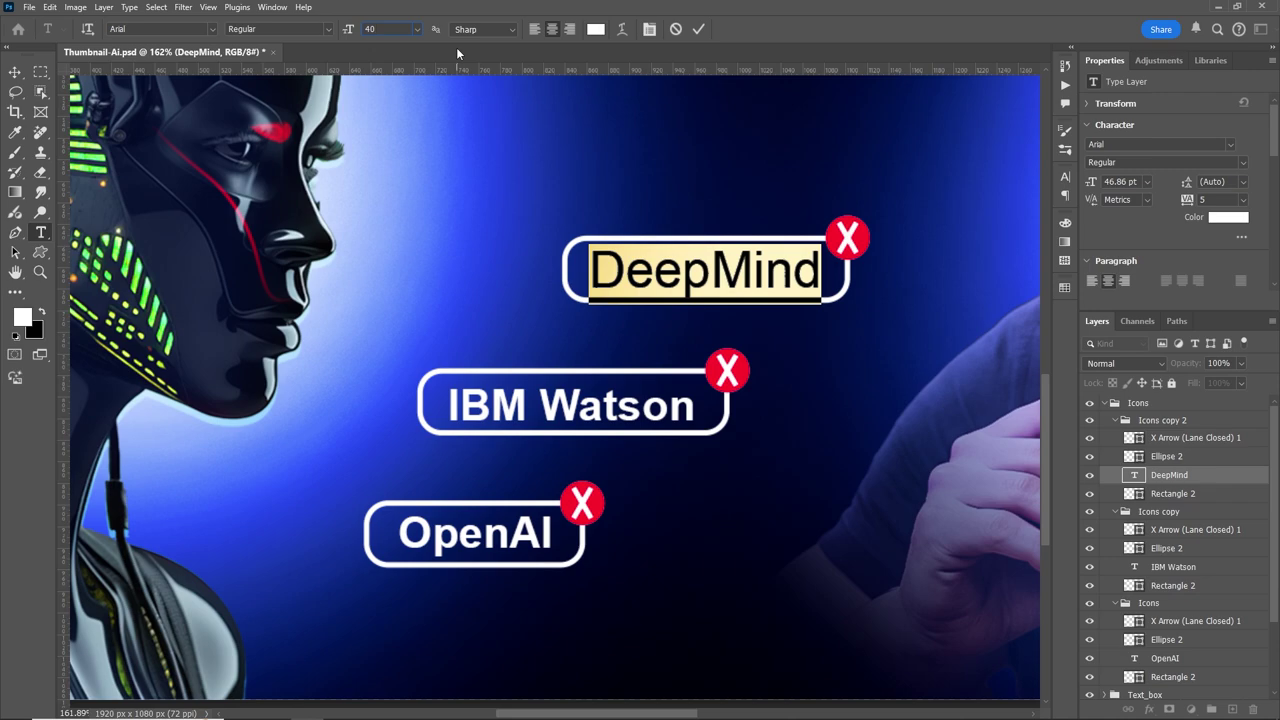
left_click(329, 28)
left_click(300, 80)
left_click(698, 28)
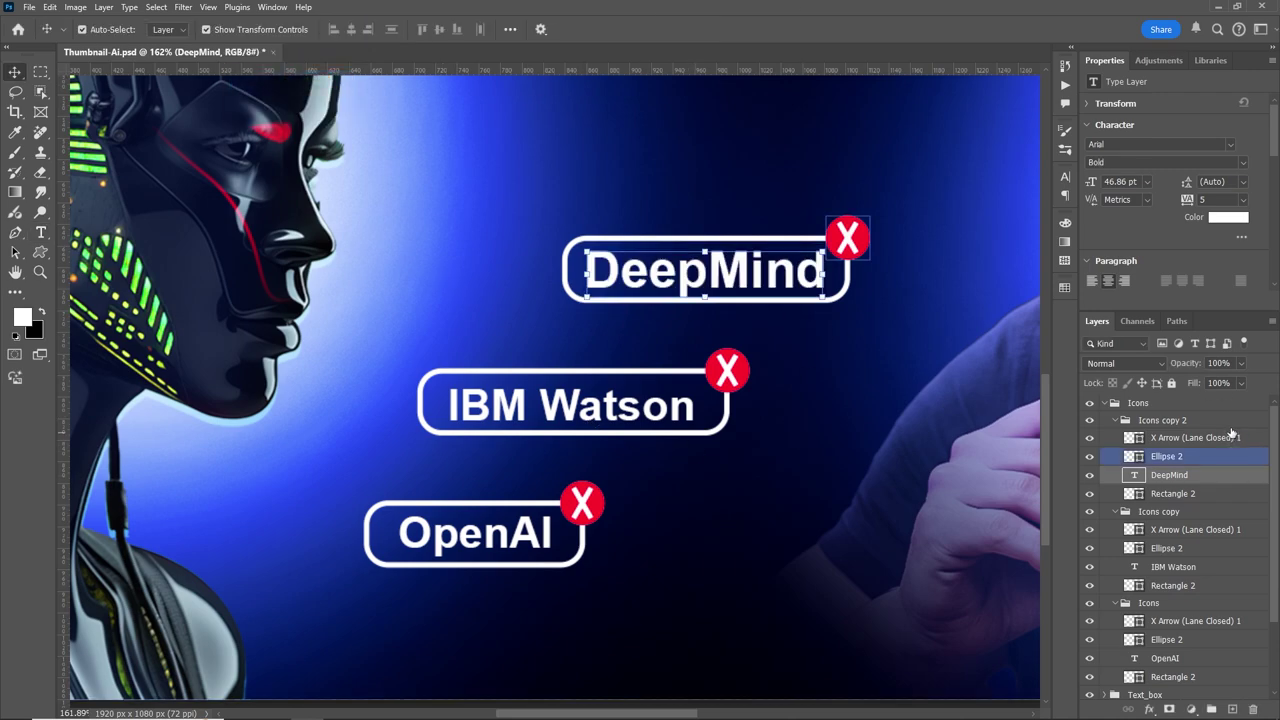
left_click(1112, 403)
Centre the IBM Watson text vertically within its rounded box.
left_click(851, 328)
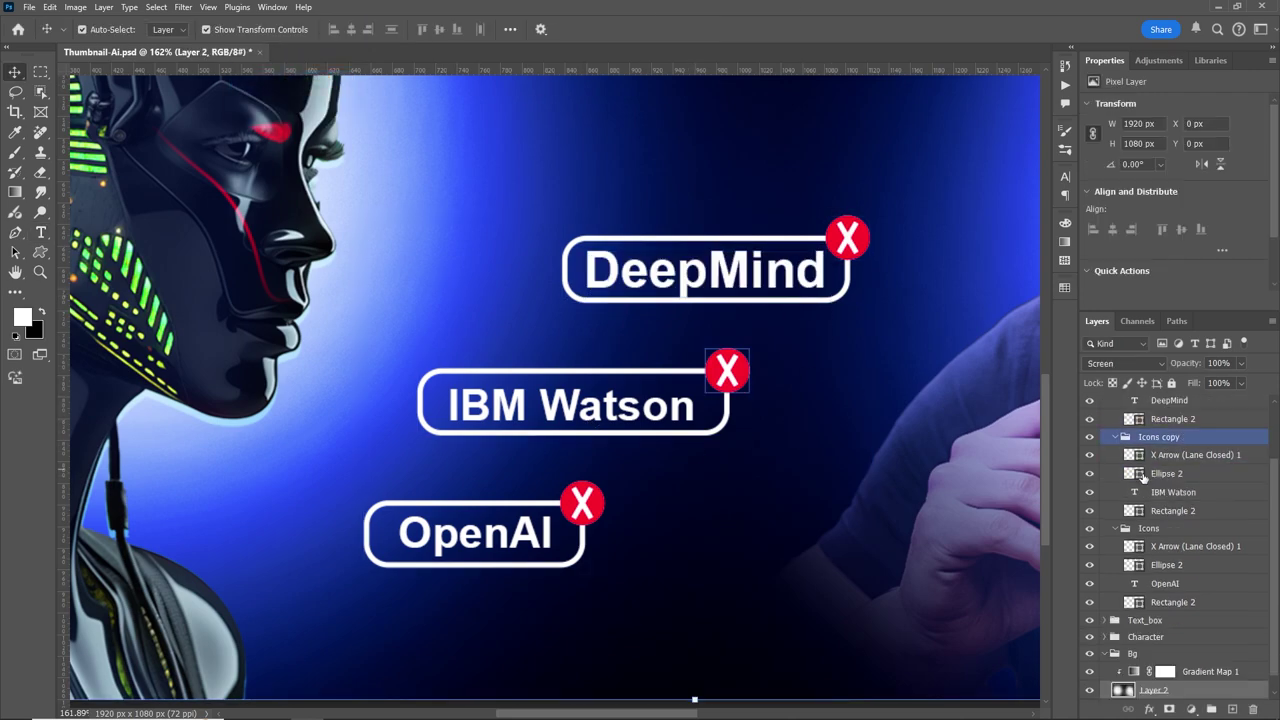
scroll(1170, 550, "up", 3)
left_click(1166, 456)
left_click(1138, 493)
scroll(1252, 240, "down", 2)
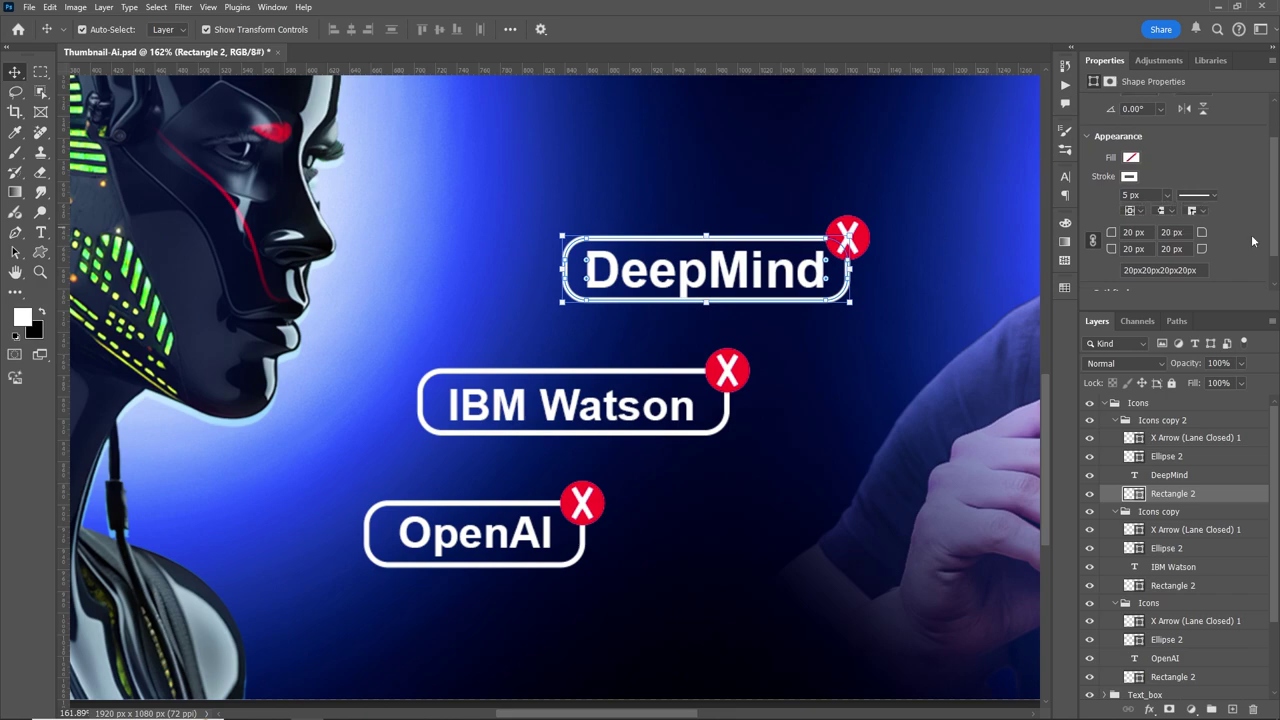
left_click(690, 372)
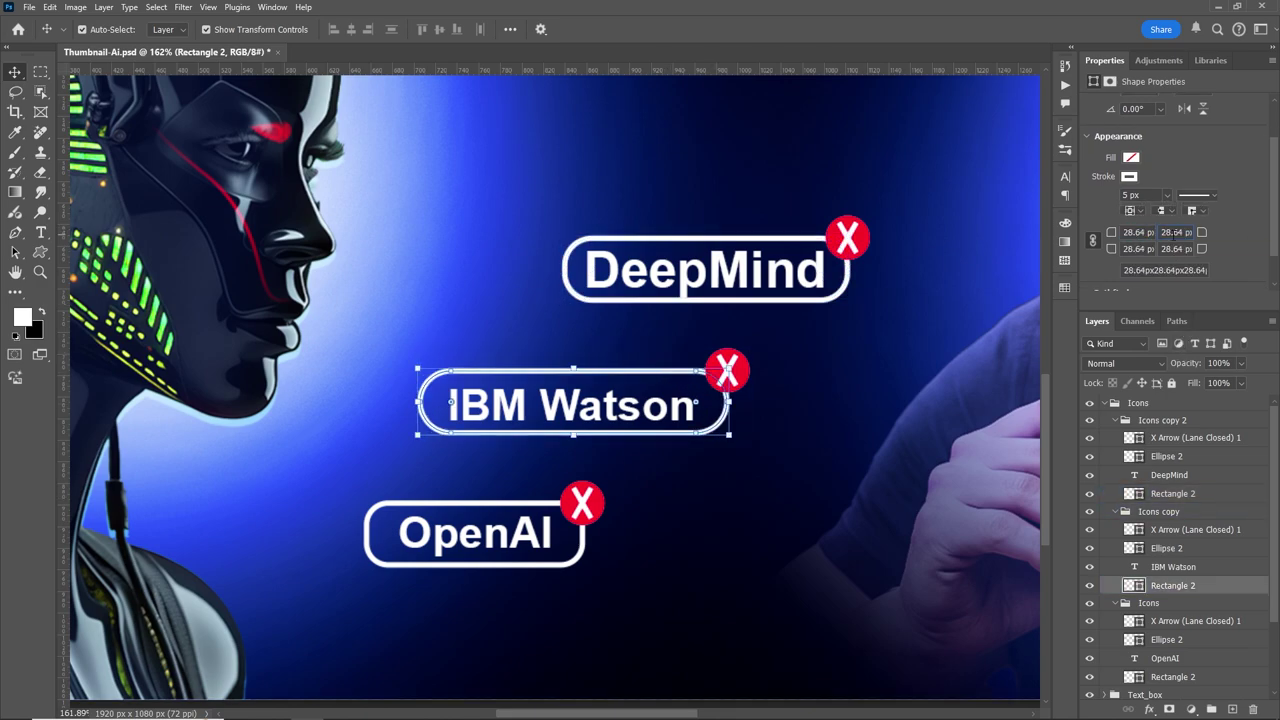
left_click(1190, 437)
left_click(1175, 567)
left_click(1192, 586, "shift")
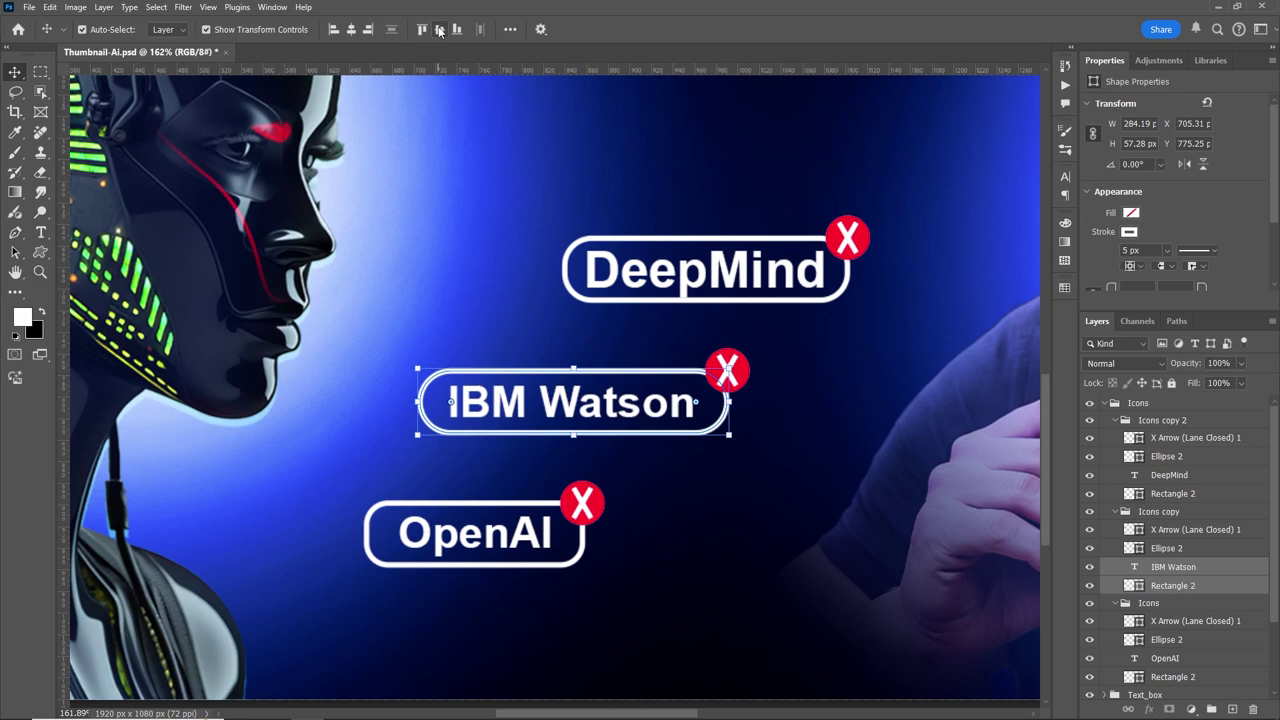
left_click(1169, 475)
Select the DeepMind text with its box, then confirm a transform on the OpenAI label.
left_click(1163, 494, "shift")
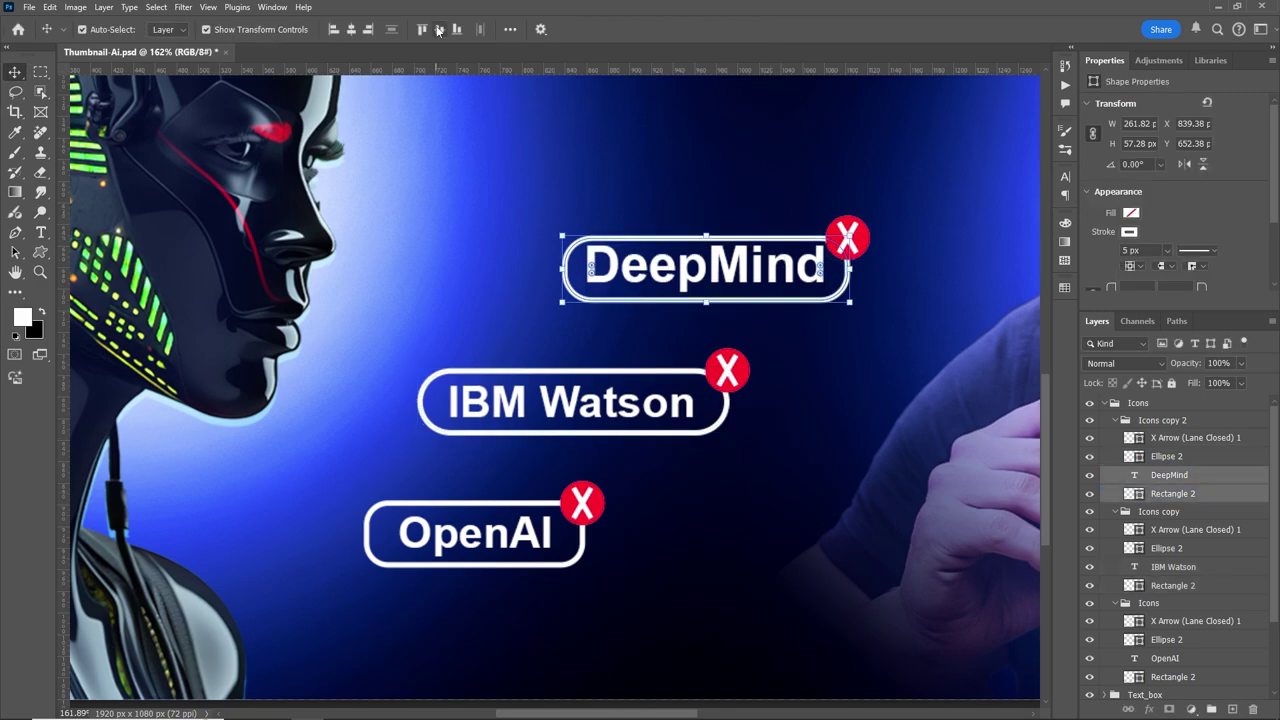
left_click(475, 532)
key("ctrl+t")
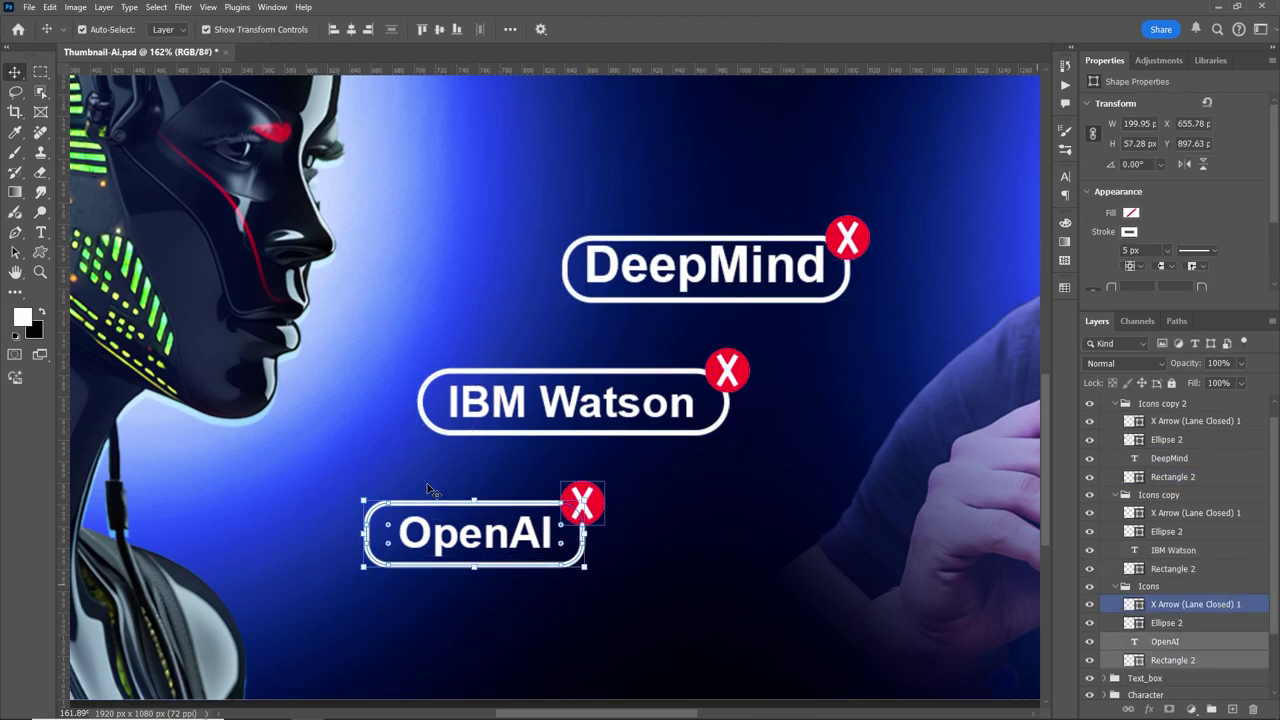
key("Return")
Zoom in and nudge the DeepMind red X badge 3 px to the right.
key("z")
left_click(965, 241)
key("v")
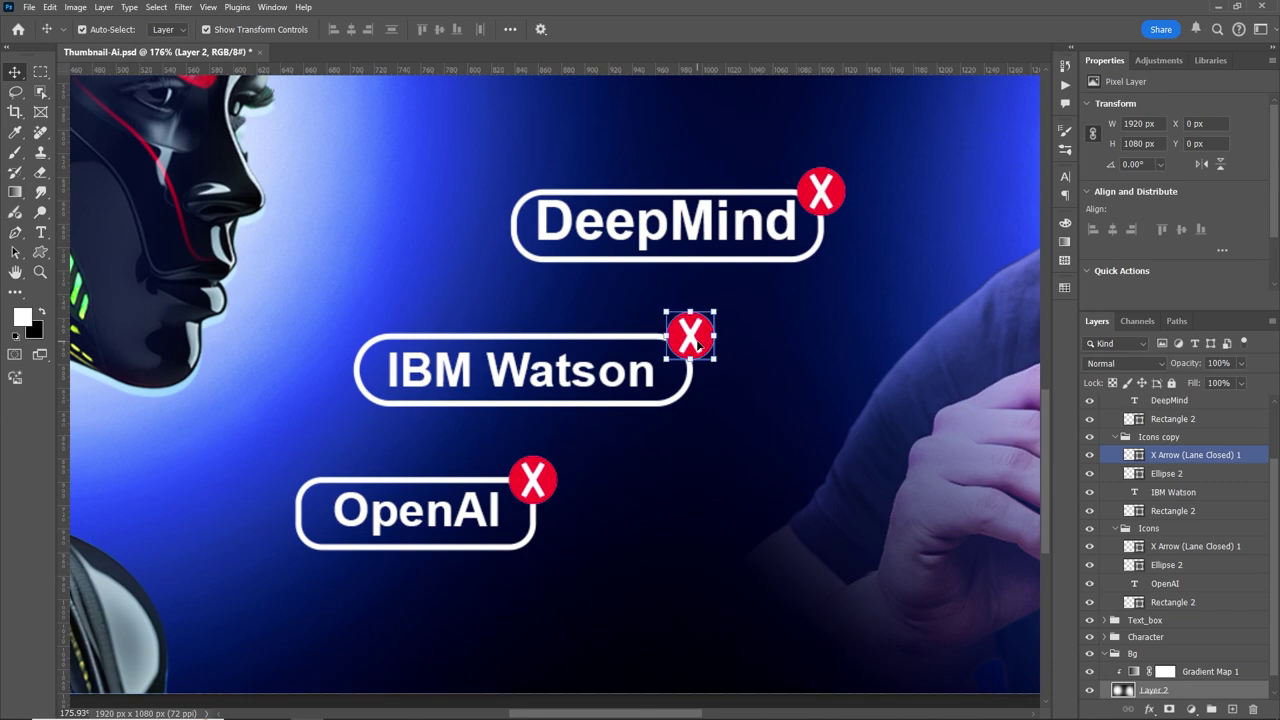
left_click(820, 190)
left_click(1191, 428, "shift")
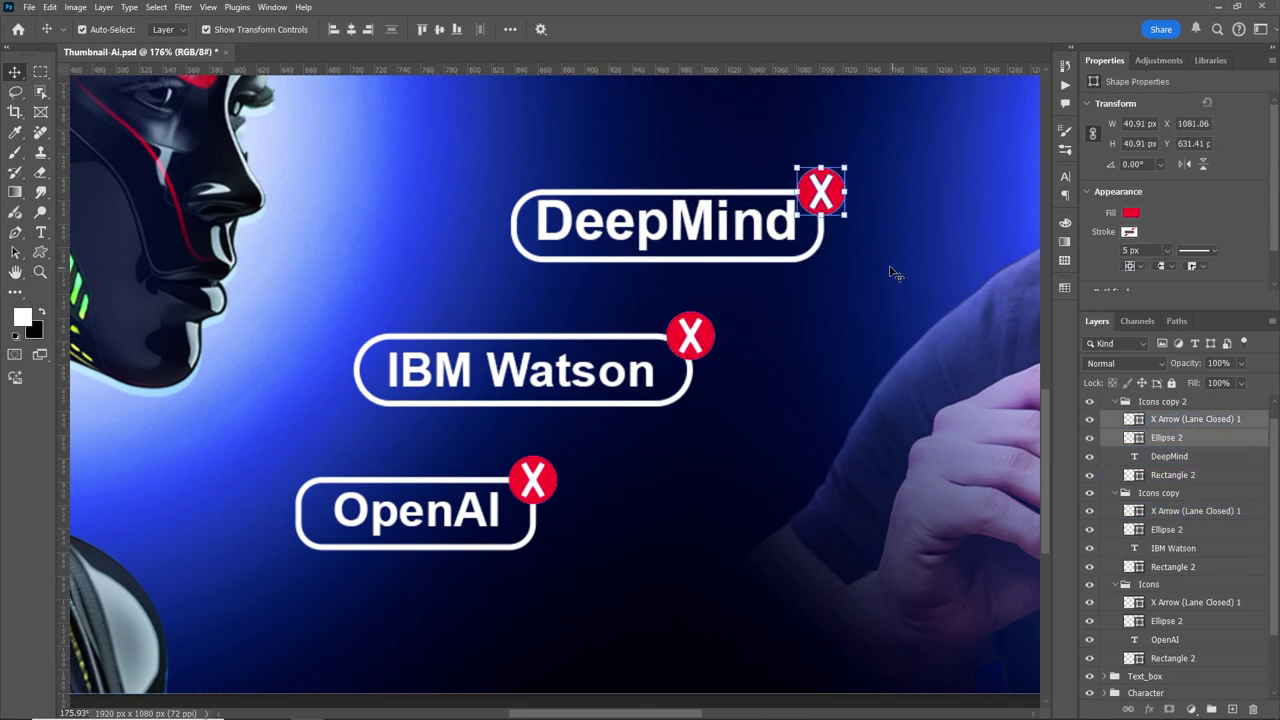
left_click_drag(825, 197, 828, 197)
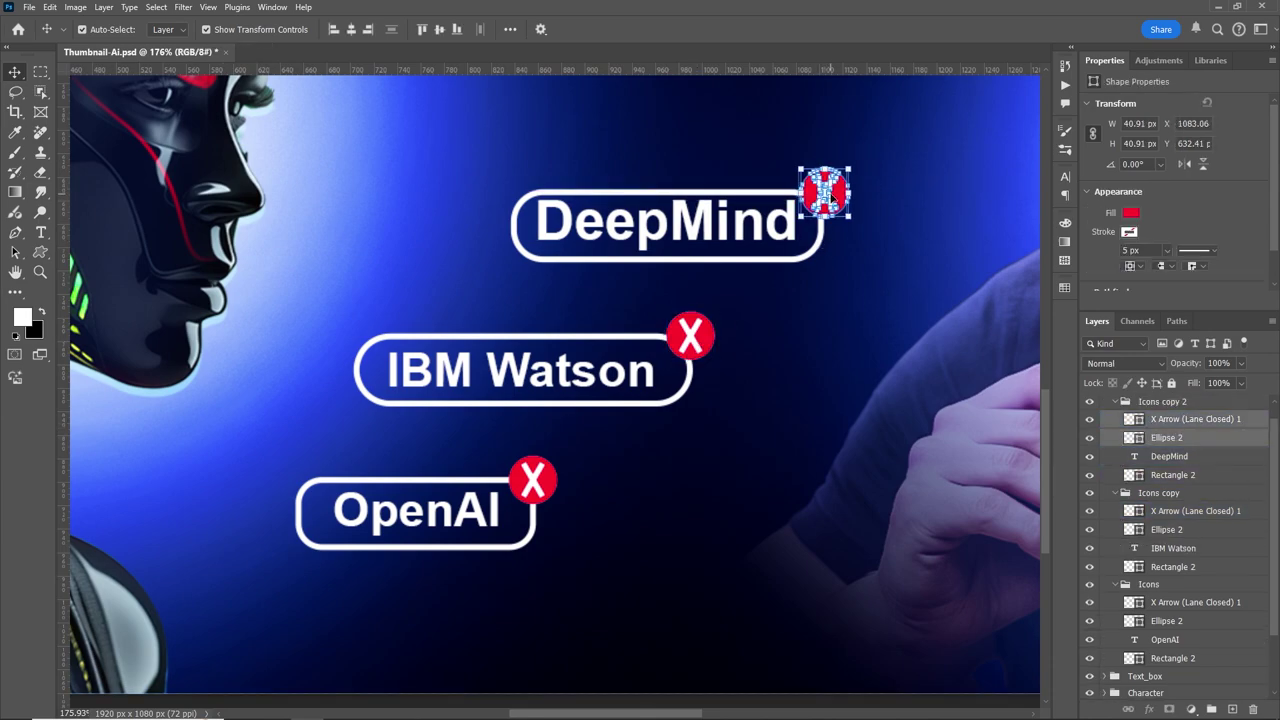
Select the X arrow and circle pairs of the DeepMind and OpenAI badges.
left_click(1218, 401)
left_click(1195, 421)
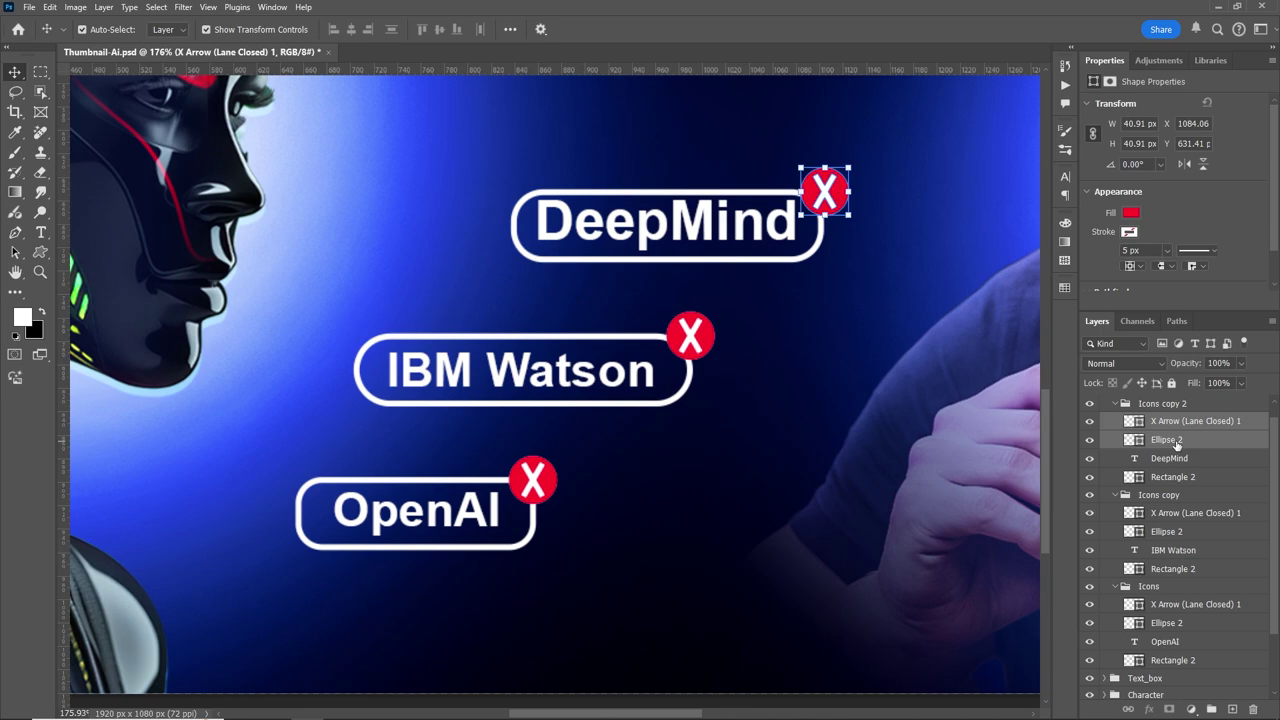
left_click(1176, 440, "shift")
left_click(1195, 604)
left_click(1190, 623, "shift")
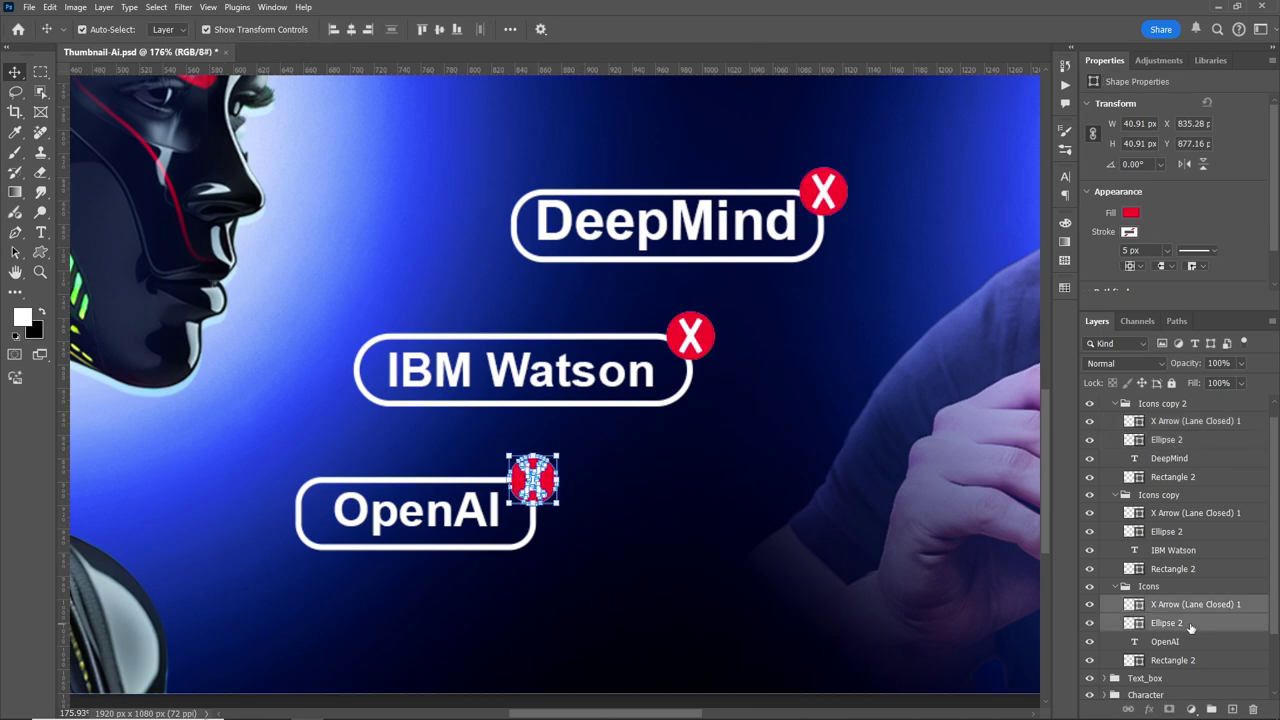
Scale the whole Icons label group up to about 116%.
left_click(1148, 453)
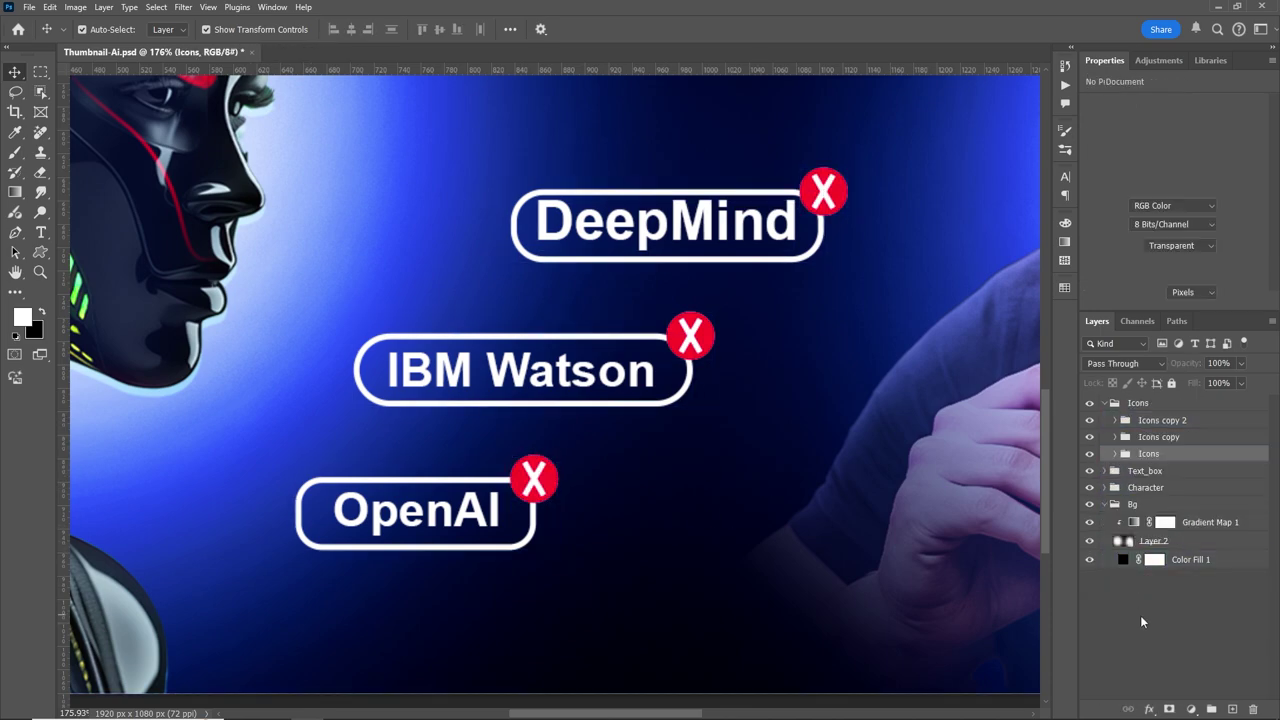
left_click(1153, 540)
scroll(830, 360, "down", 10)
left_click(1138, 402)
key("ctrl+t")
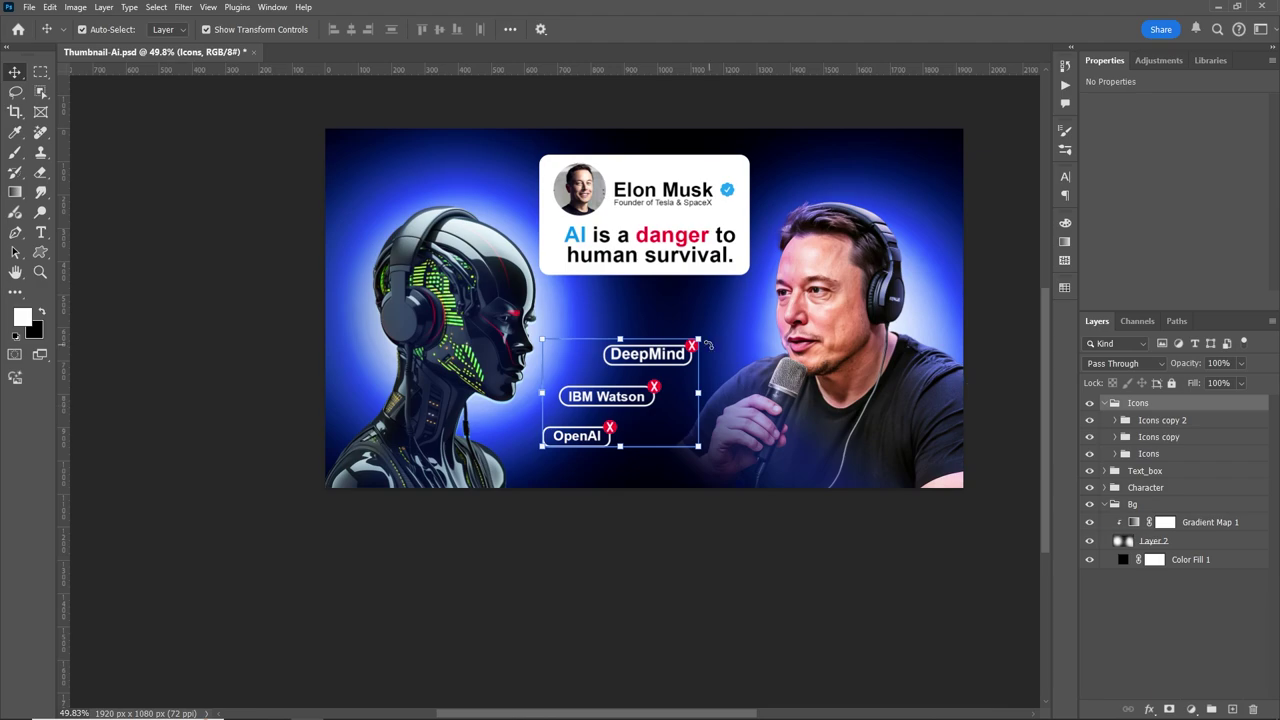
left_click_drag(620, 448, 620, 463)
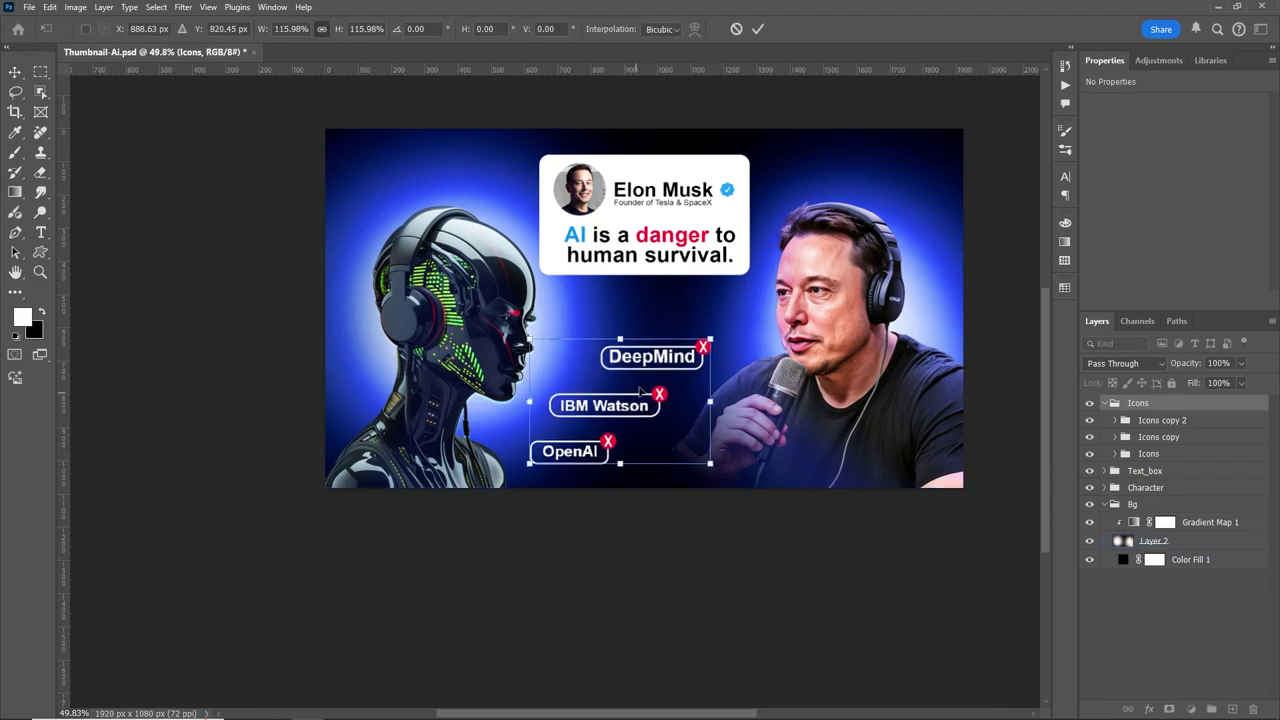
left_click(758, 29)
Align the label group to the canvas horizontal centre and fit the thumbnail on screen.
left_click(510, 29)
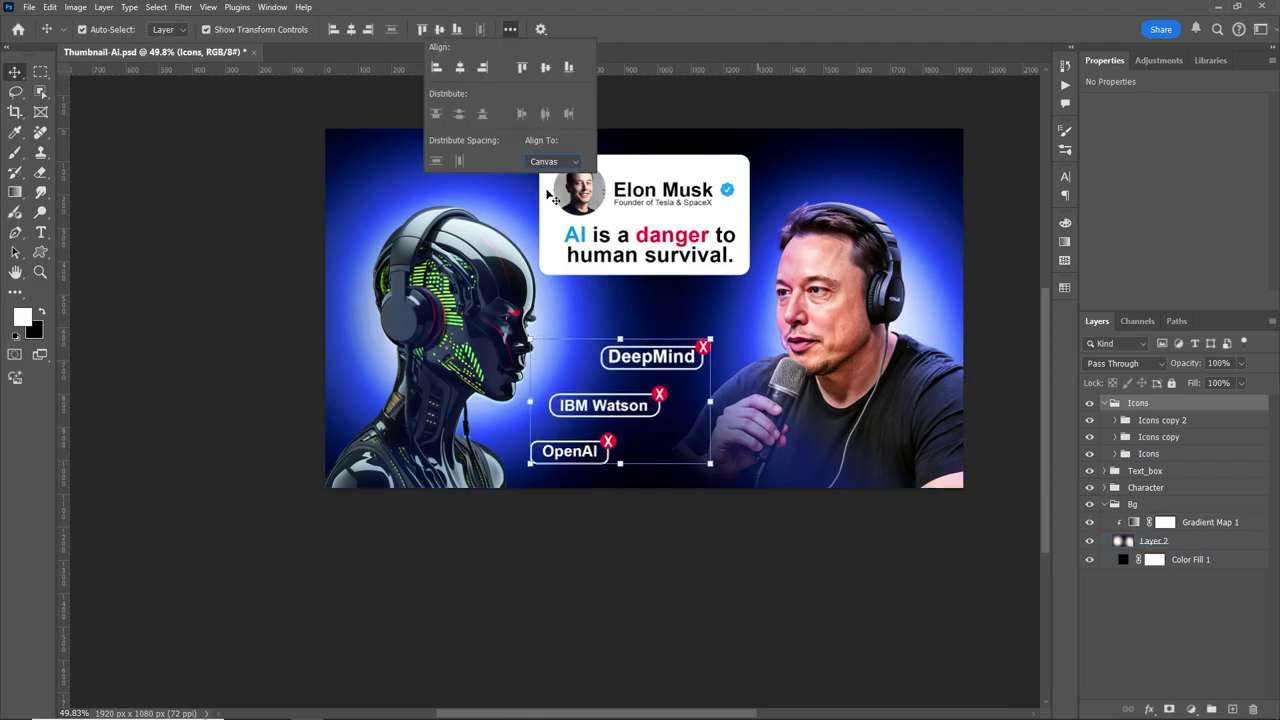
left_click(461, 67)
key("z")
key("ctrl+0")
Add a Color Lookup adjustment above Icons using the FoggyNight.3DL LUT.
left_click(1103, 504)
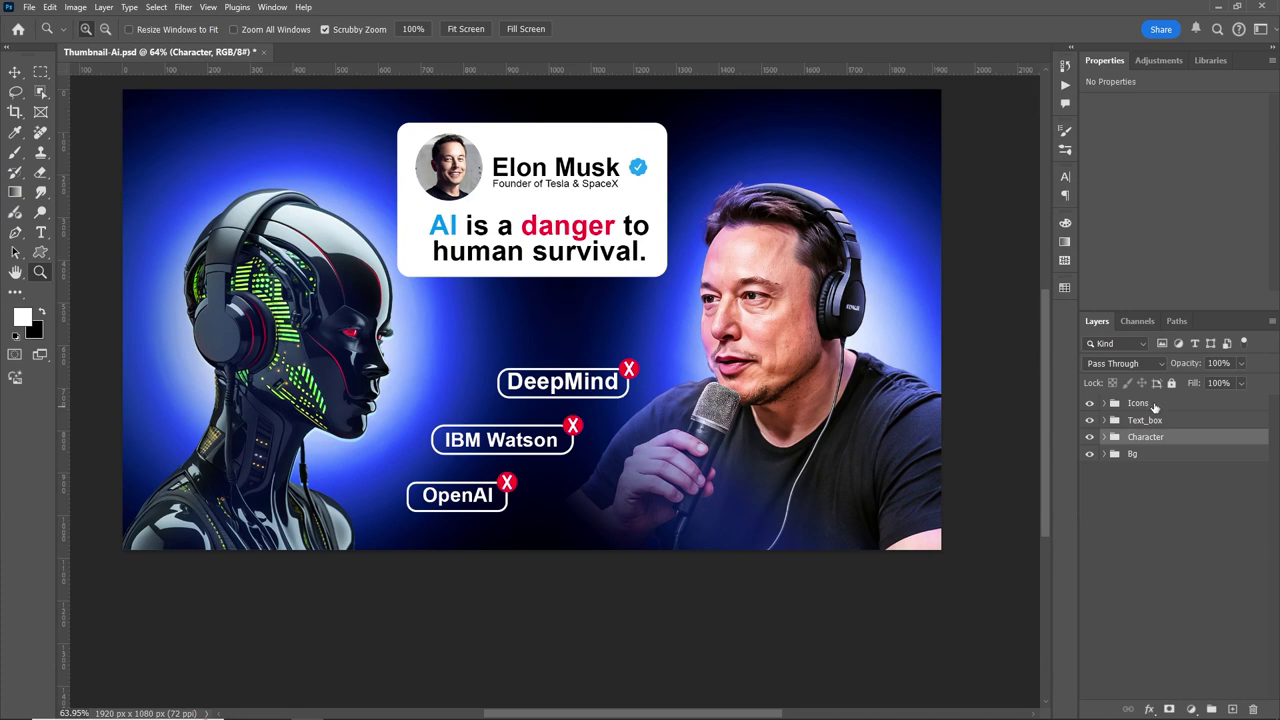
left_click(1103, 403)
mouse_move(1198, 405)
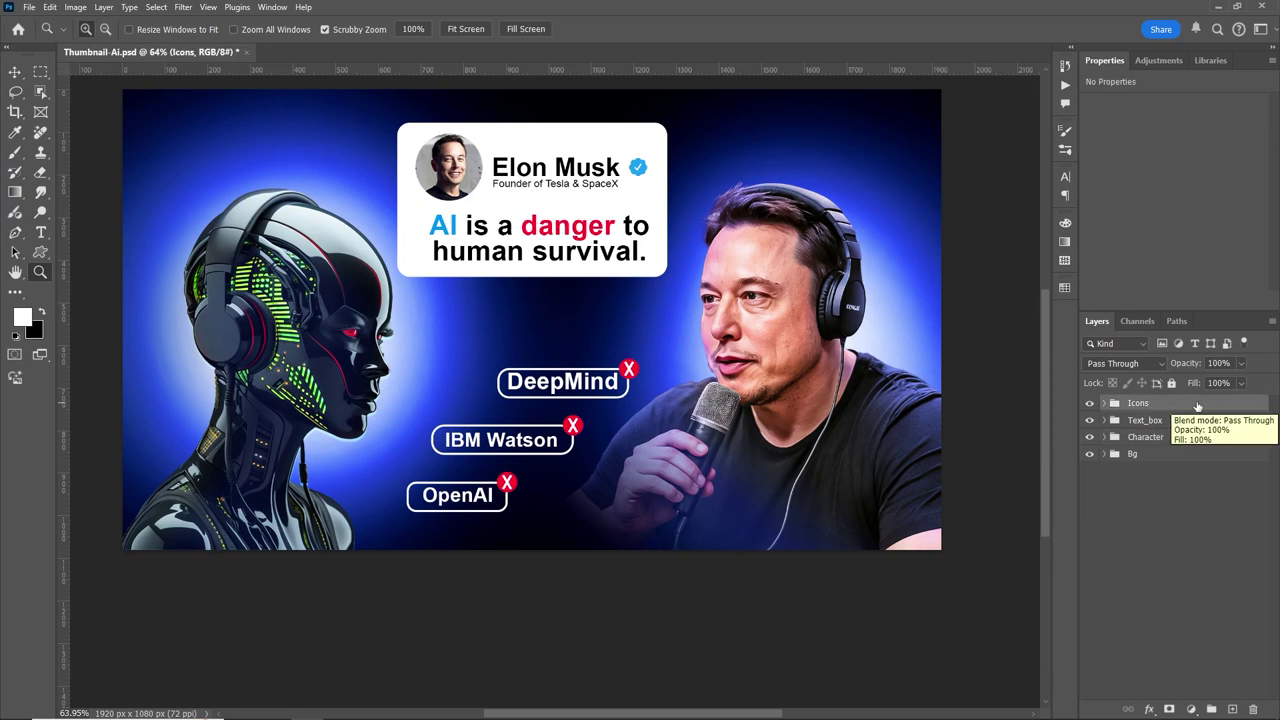
left_click(1190, 709)
left_click(1195, 641)
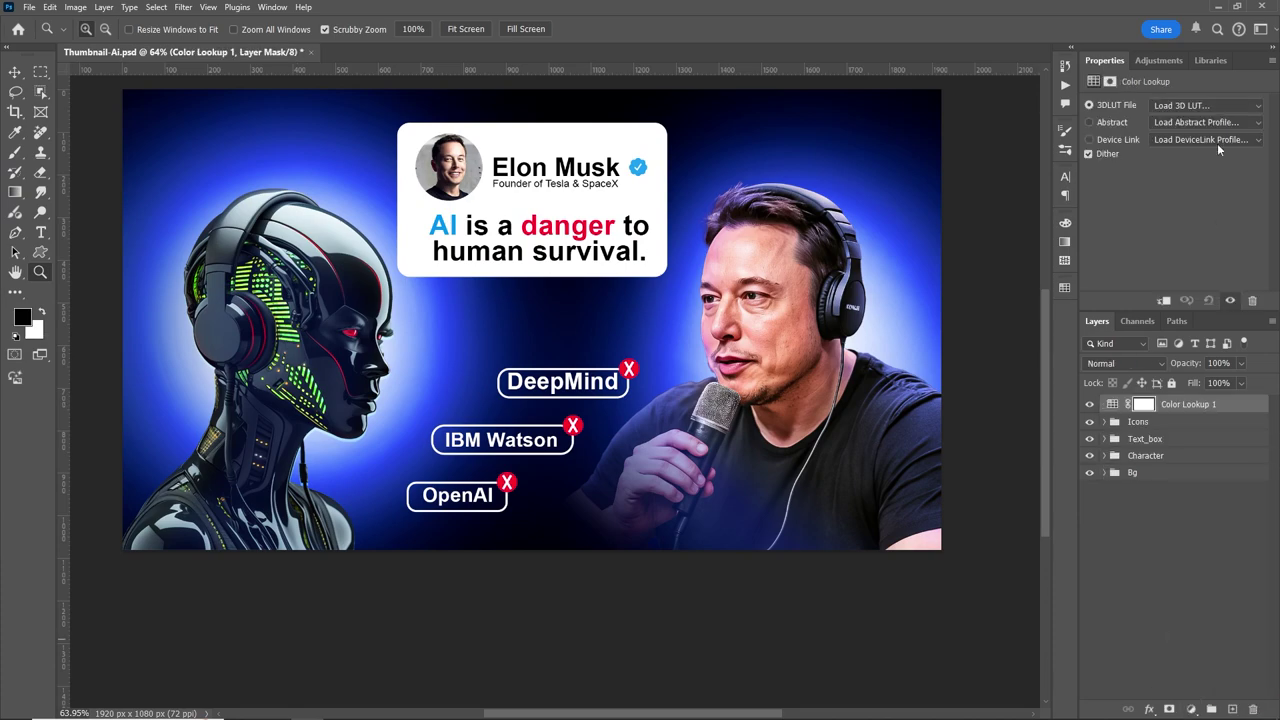
left_click(1207, 105)
left_click(1154, 279)
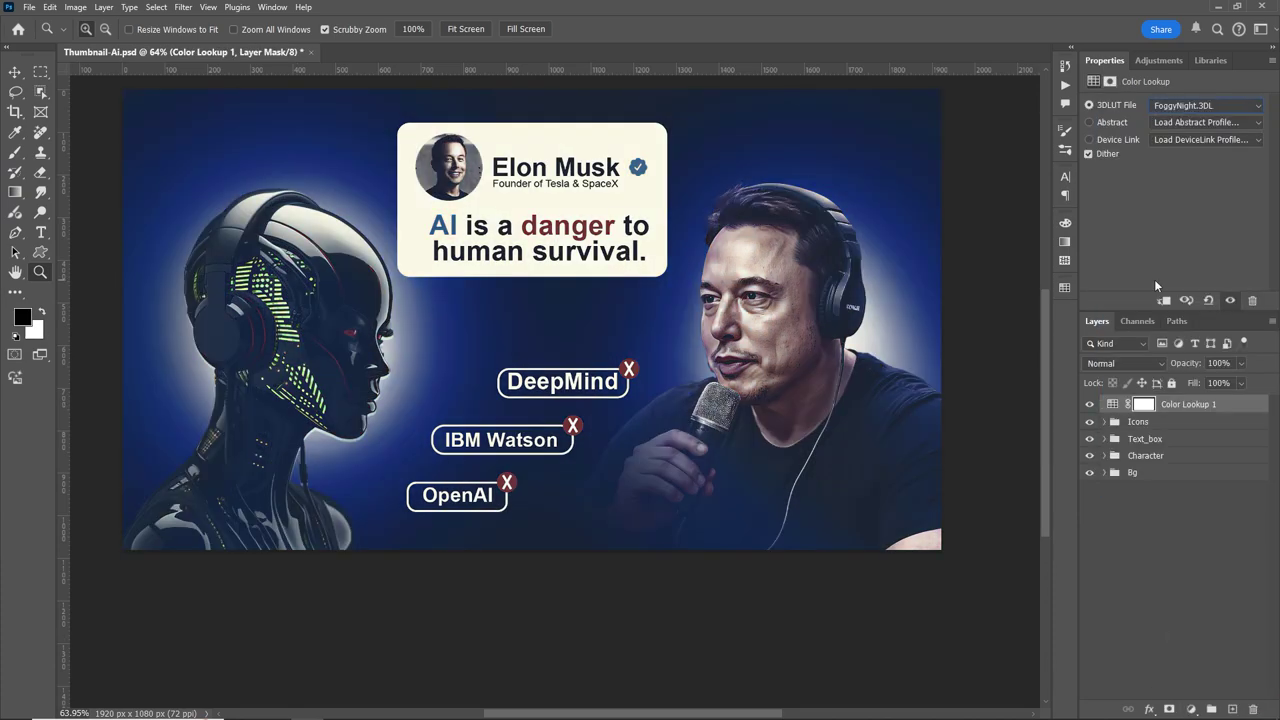
Blend the FoggyNight lookup as Soft Light, compare it, and stamp visible layers into Layer 3.
left_click(1196, 105)
left_click(1196, 105)
left_click(1142, 364)
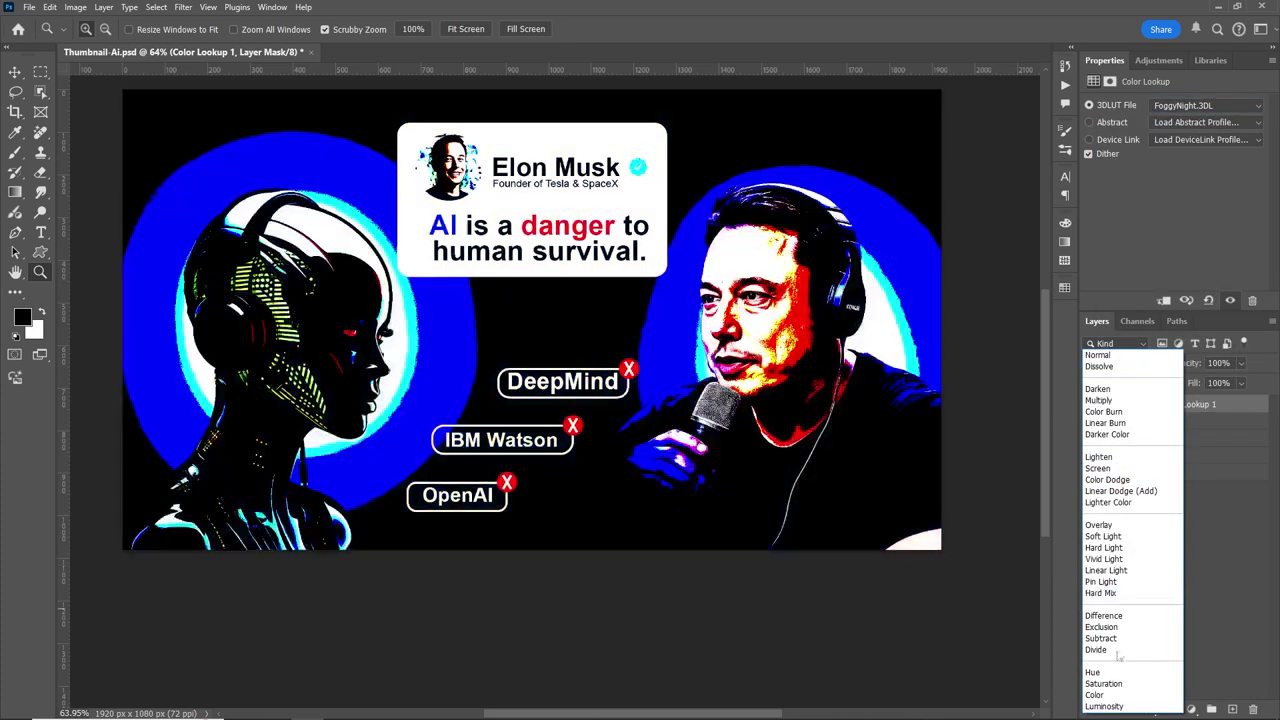
left_click(1110, 537)
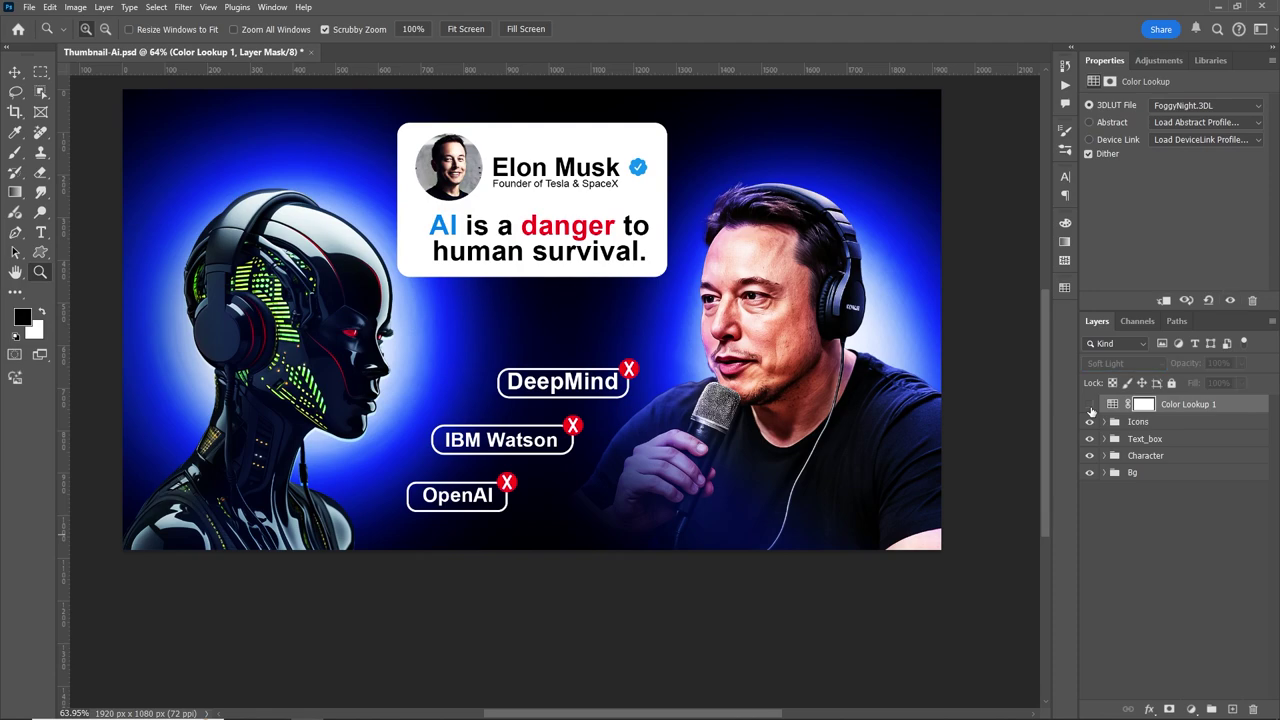
left_click(1090, 406)
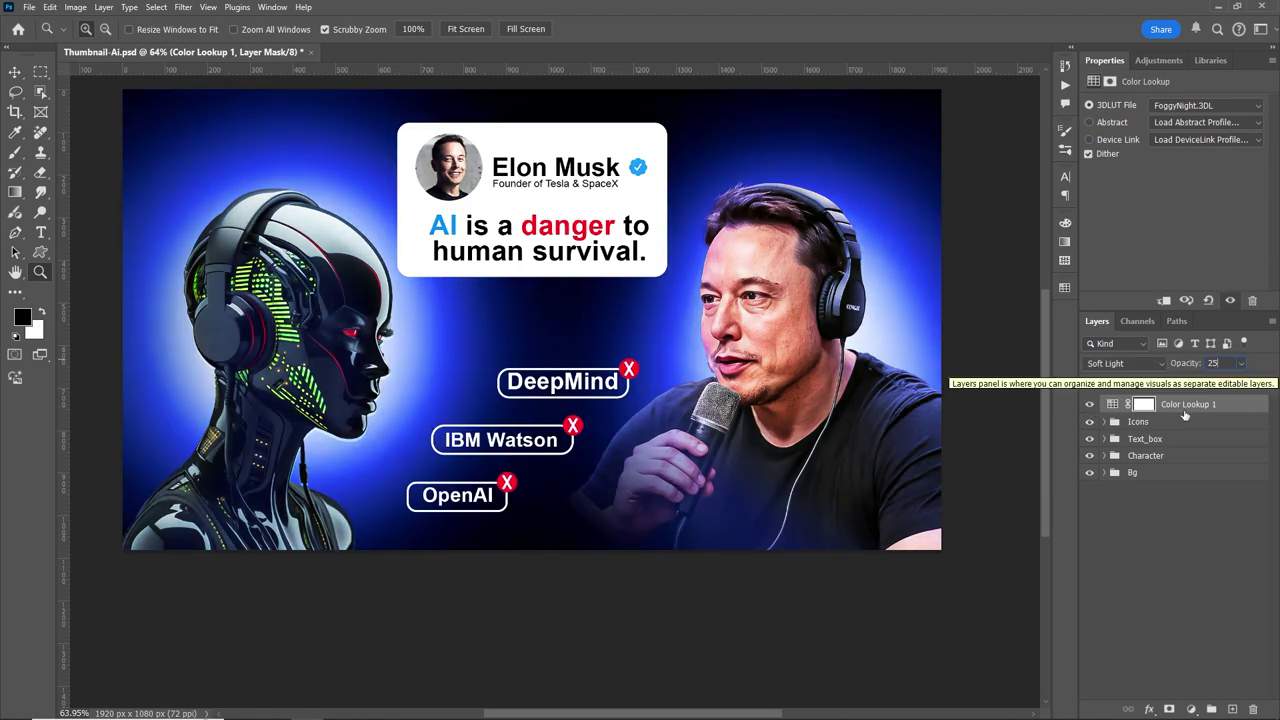
left_click(1103, 409, "ctrl")
left_click(1188, 408)
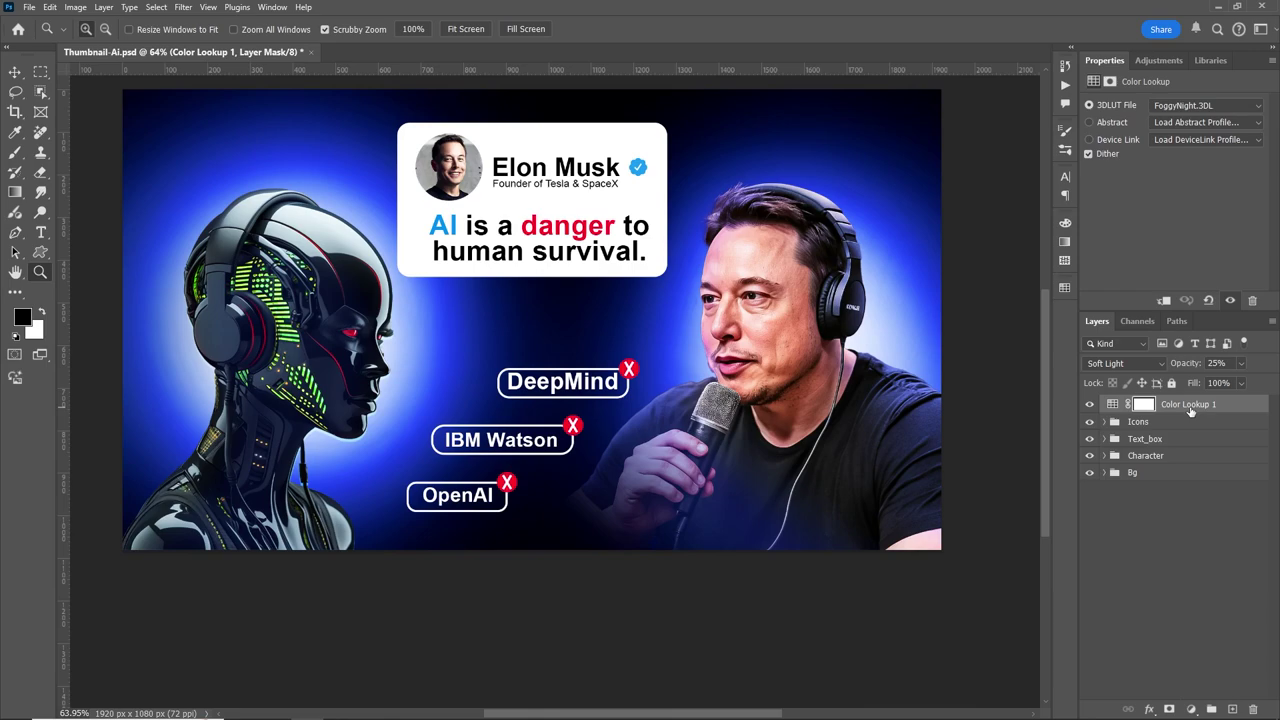
key("ctrl+shift+alt+e")
Convert Layer 3 to a smart object and open the Camera Raw Filter on it.
key("x")
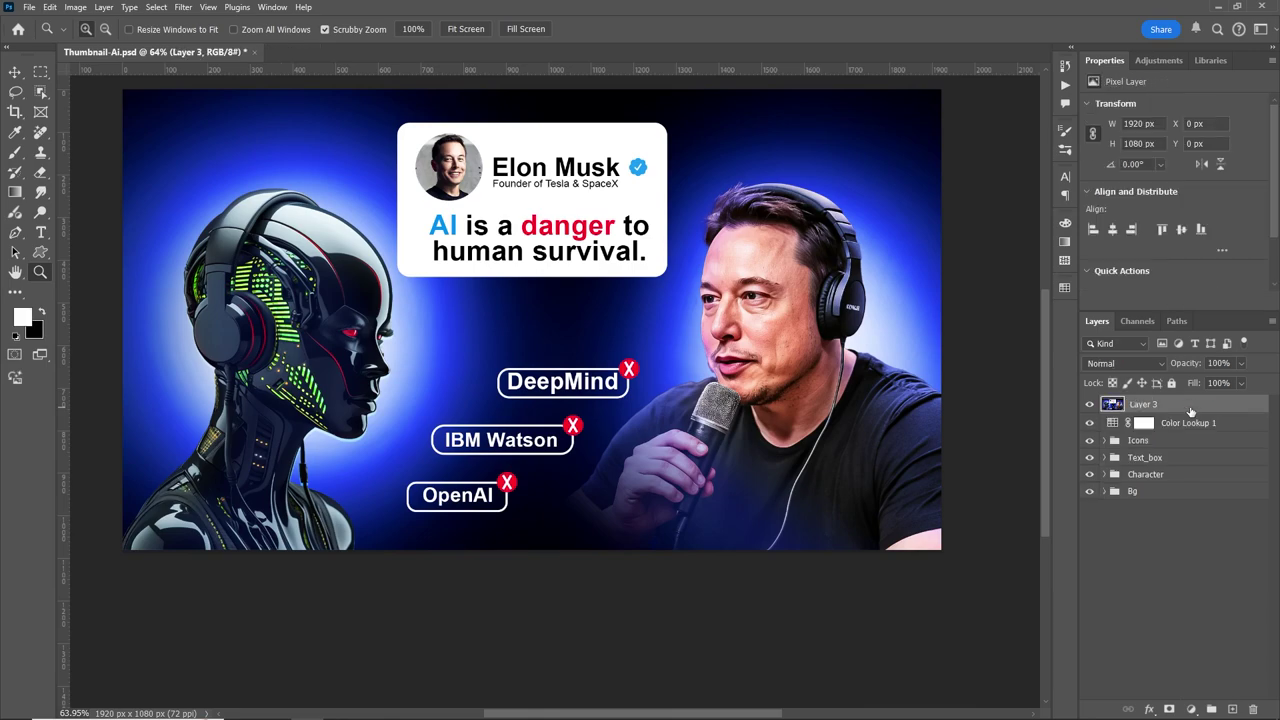
right_click(1190, 411)
left_click(1160, 304)
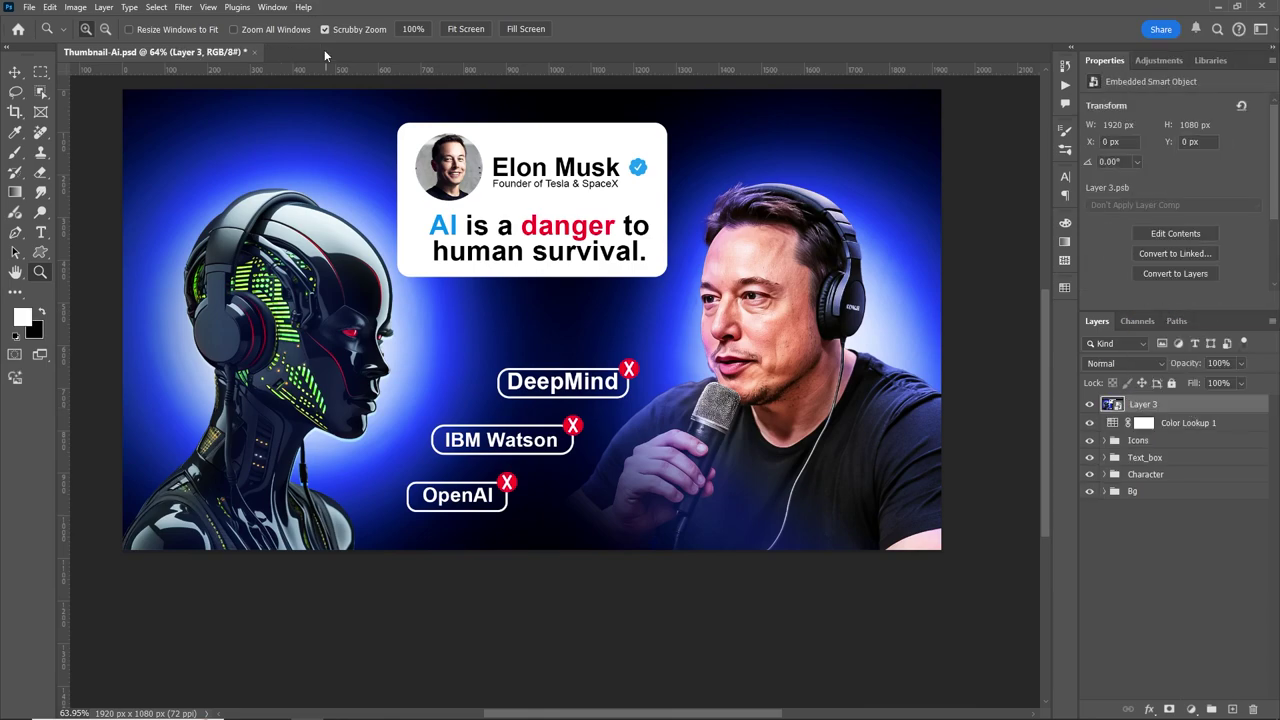
left_click(183, 7)
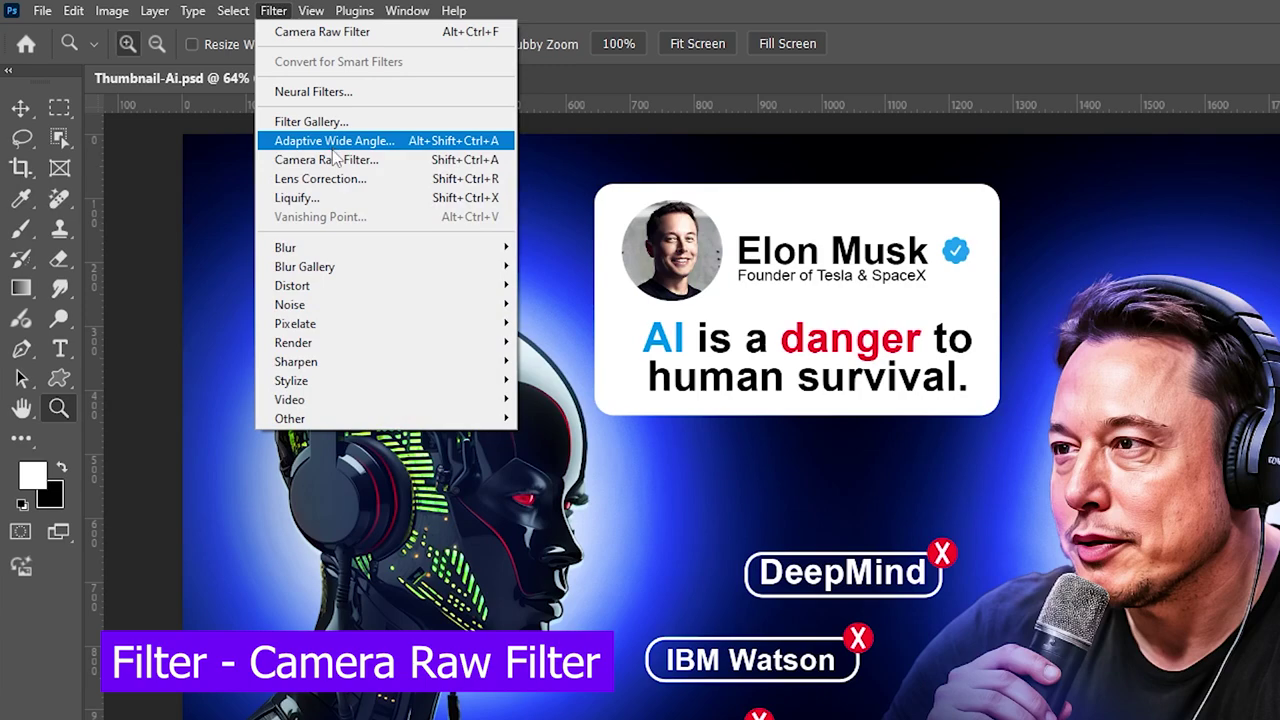
left_click(334, 158)
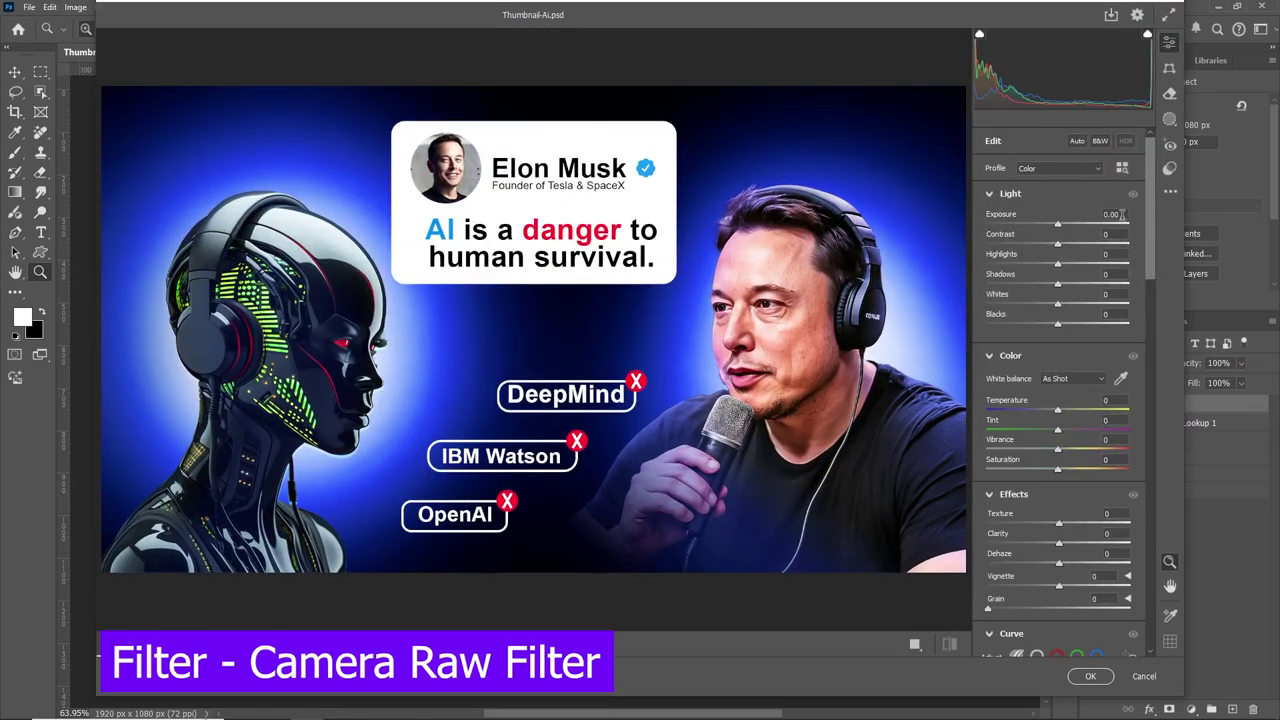
Raise exposure, contrast and texture in Camera Raw.
left_click_drag(1062, 224, 1059, 290)
scroll(1148, 277, "down", 2)
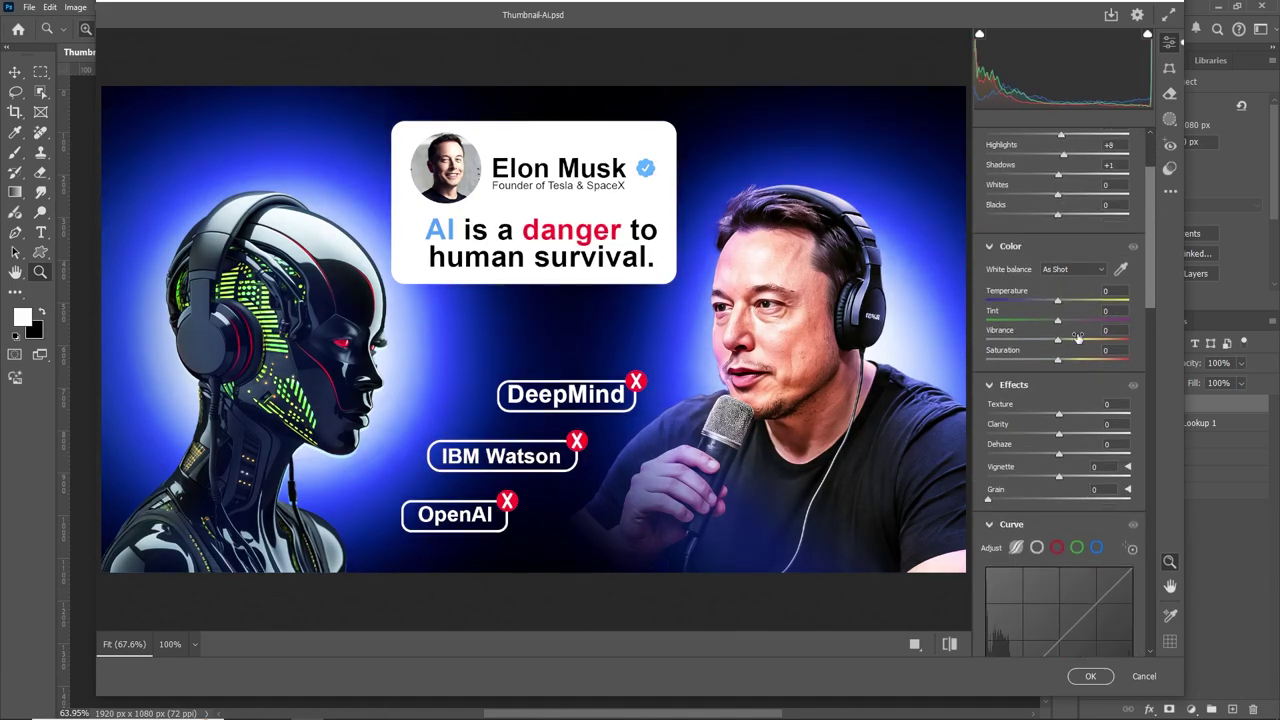
mouse_move(1058, 340)
left_mouse_down()
mouse_move(1084, 339)
mouse_move(1045, 344)
mouse_move(1063, 355)
left_mouse_up()
mouse_move(1059, 414)
left_mouse_down()
mouse_move(1078, 414)
mouse_move(1062, 452)
left_mouse_up()
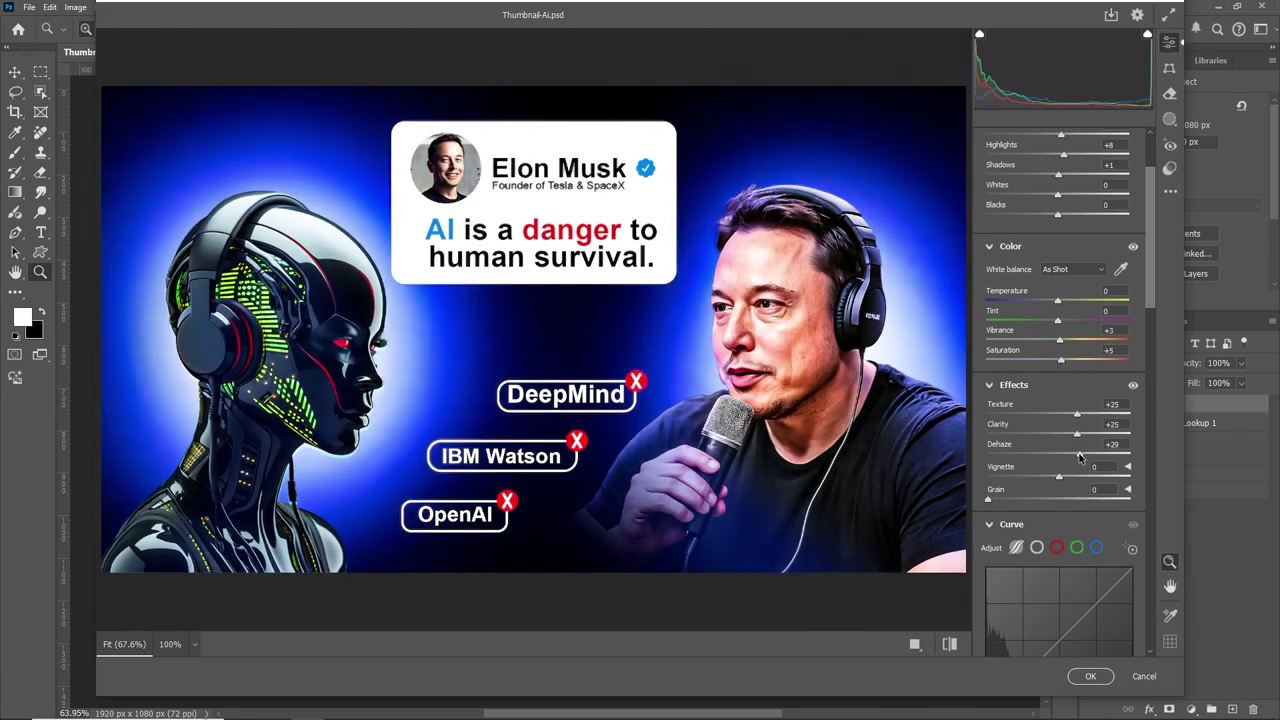
scroll(1150, 312, "down", 5)
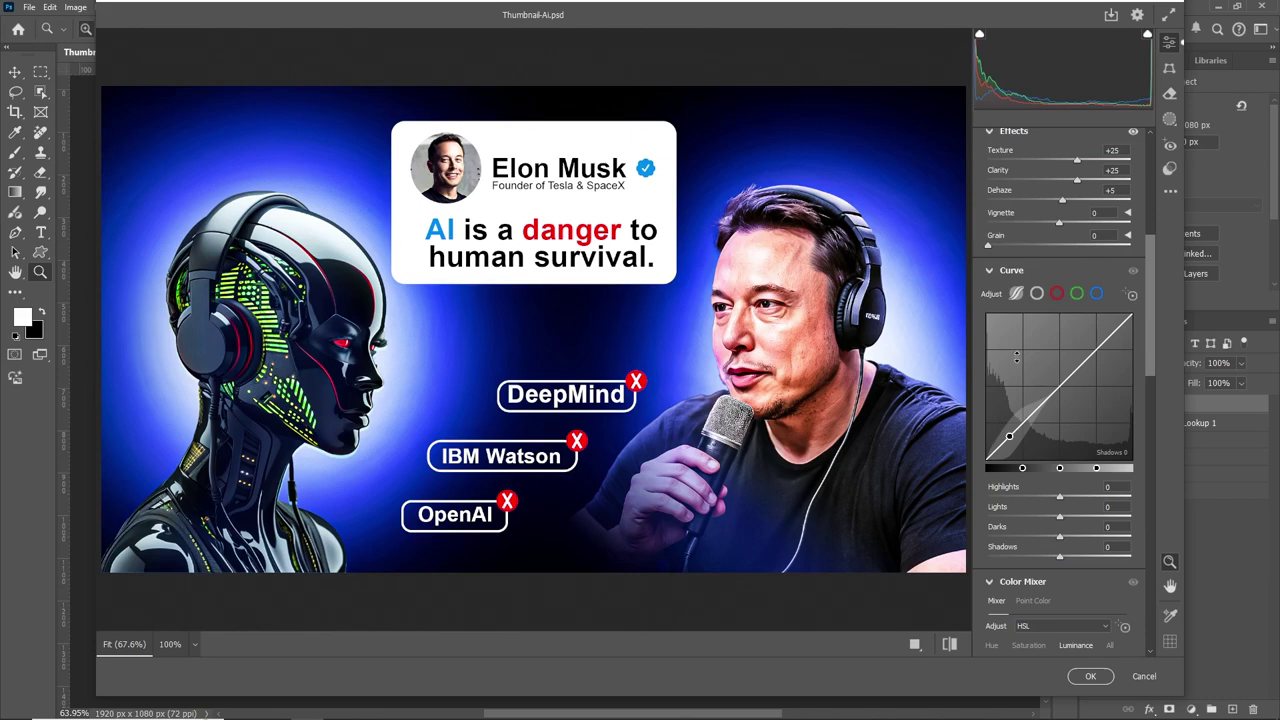
left_click_drag(988, 245, 997, 248)
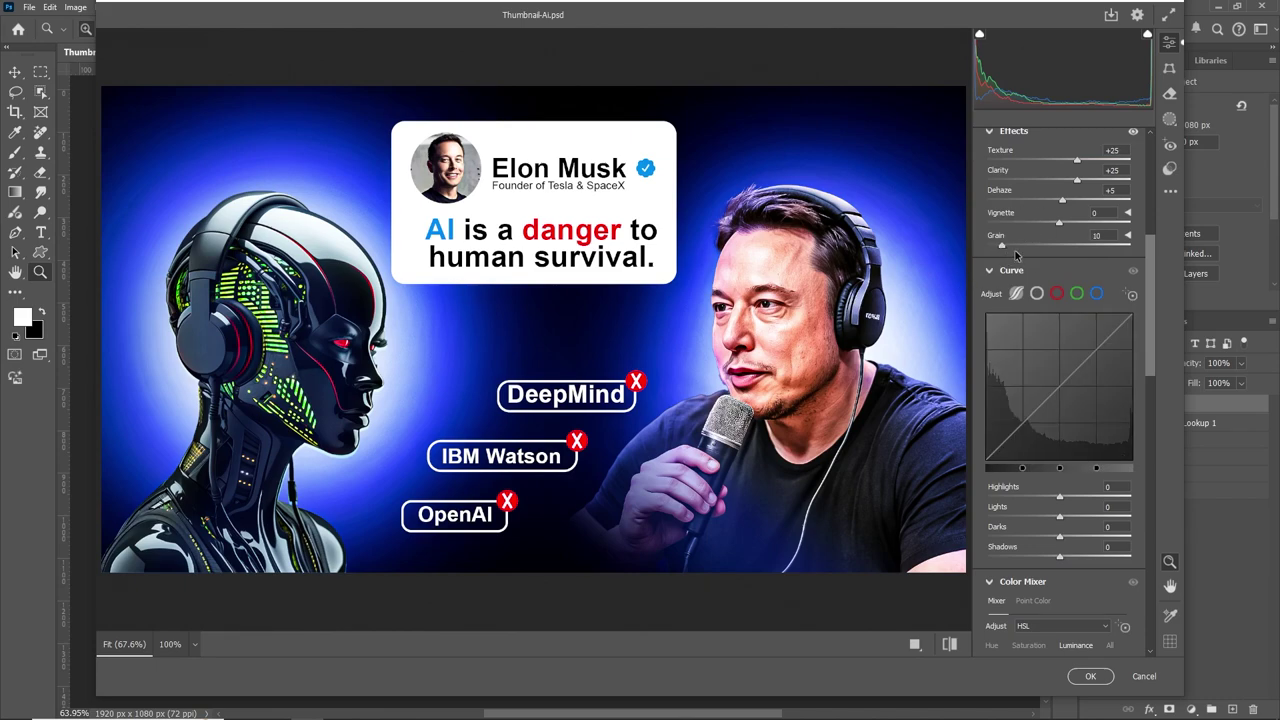
Lift the Oranges luminance to brighten the face and compare before and after.
scroll(1100, 270, "down", 3)
scroll(1088, 263, "down", 2)
mouse_move(1058, 446)
left_mouse_down()
mouse_move(1069, 447)
mouse_move(1065, 425)
left_mouse_up()
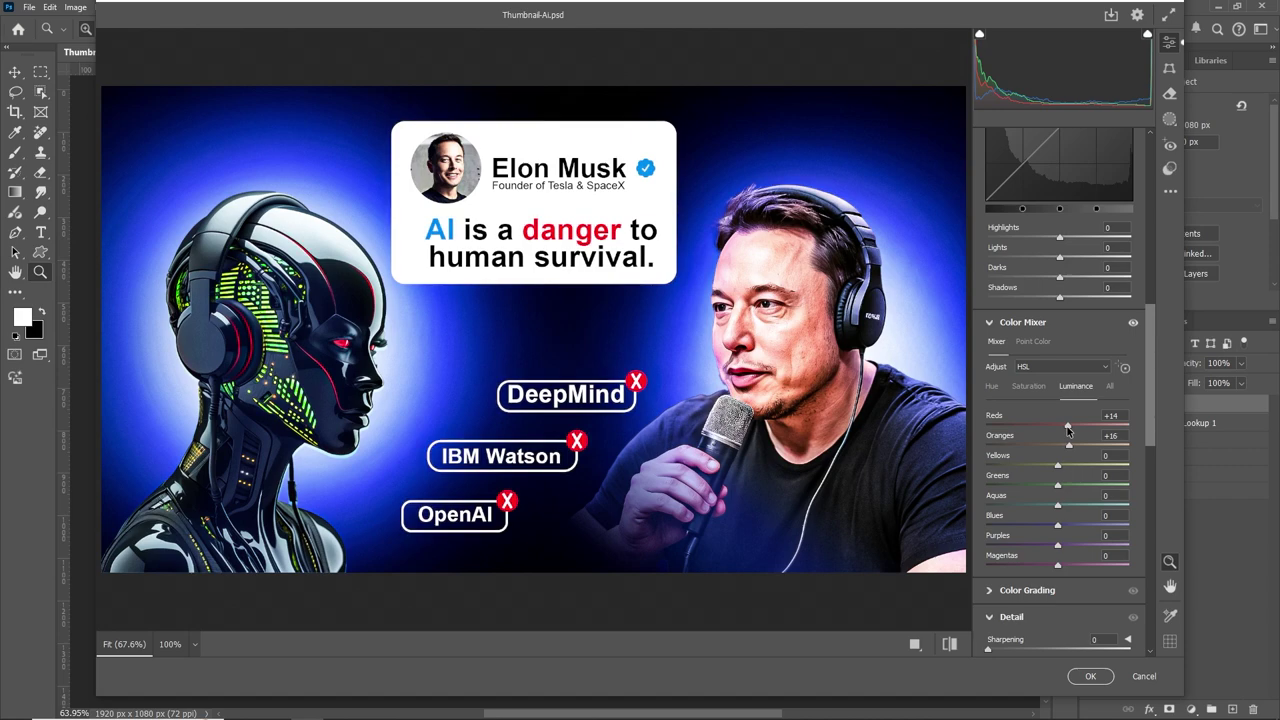
scroll(1110, 436, "down", 3)
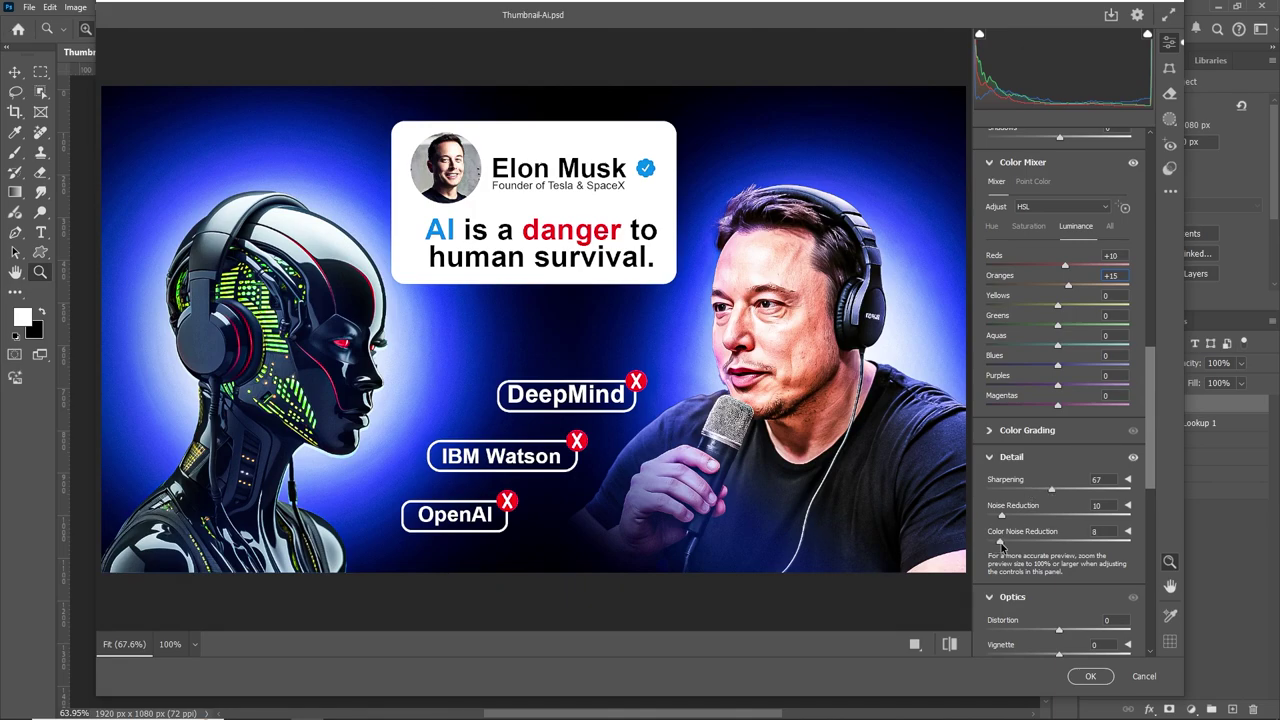
left_click(949, 644)
type("25")
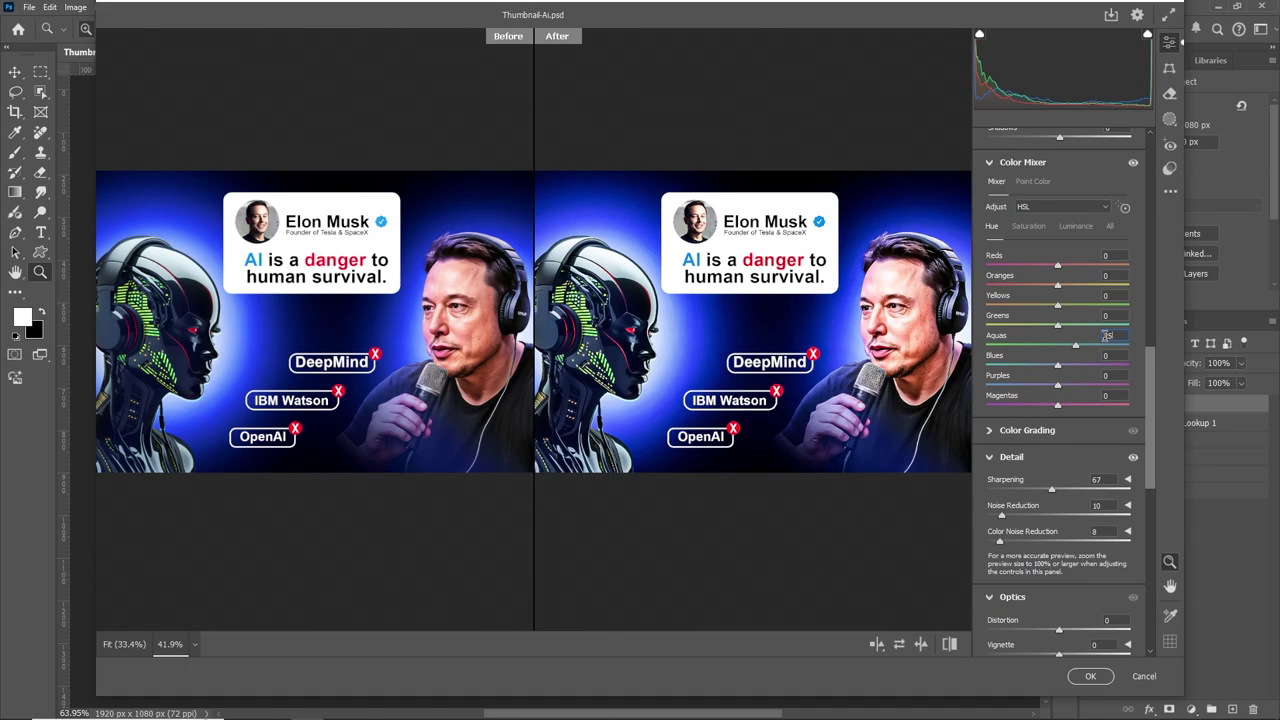
left_click(1085, 431)
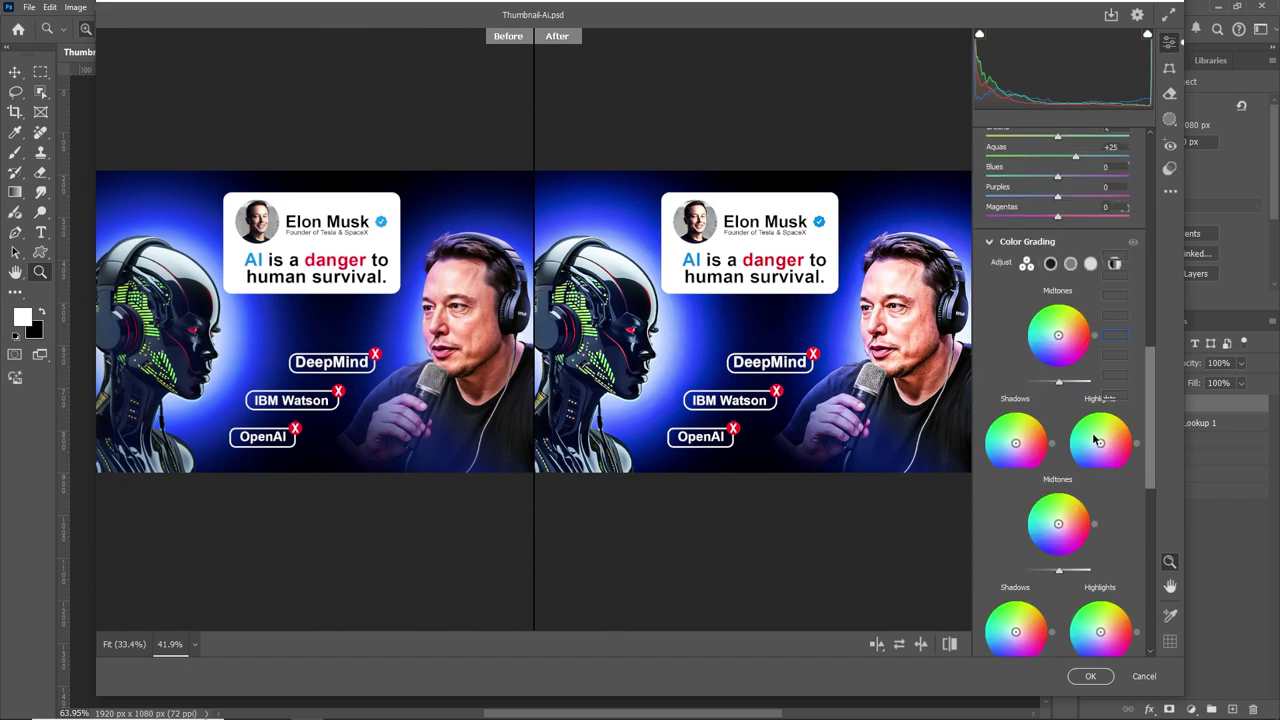
Confirm the Camera Raw edits on Layer 3 and make Group 1's red blob shapes visible.
left_click(1089, 677)
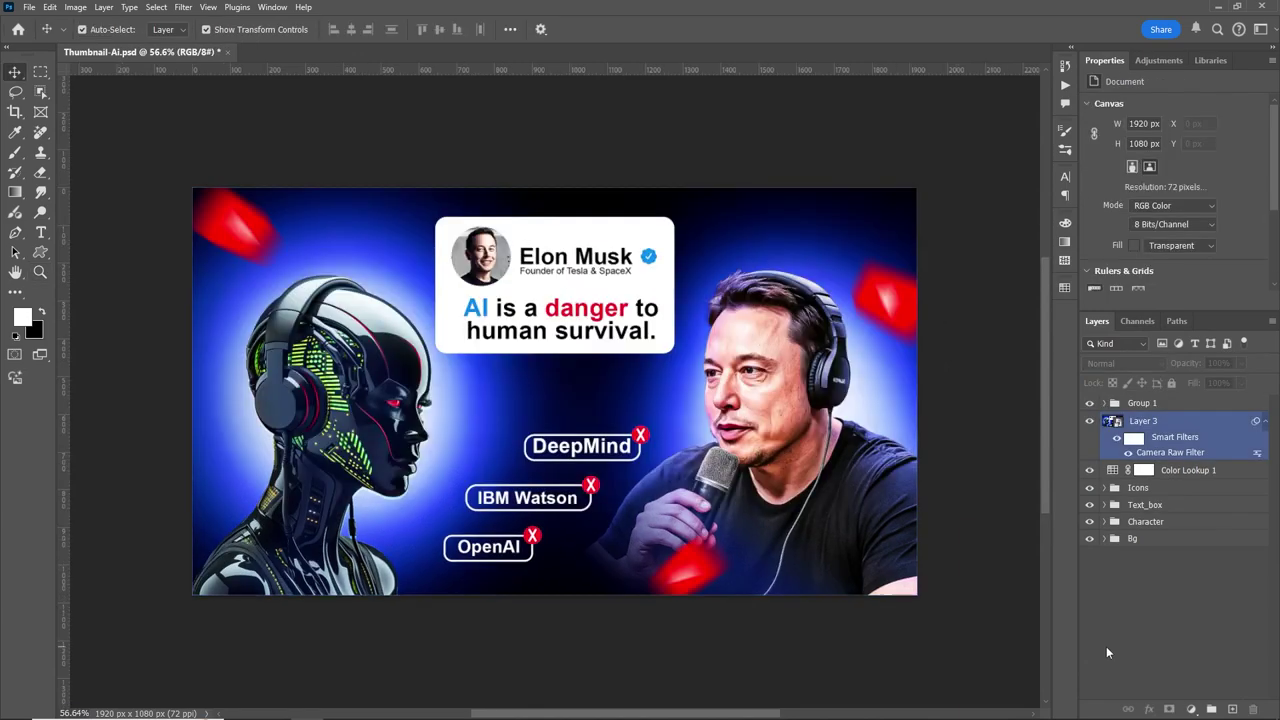
left_click(1090, 403)
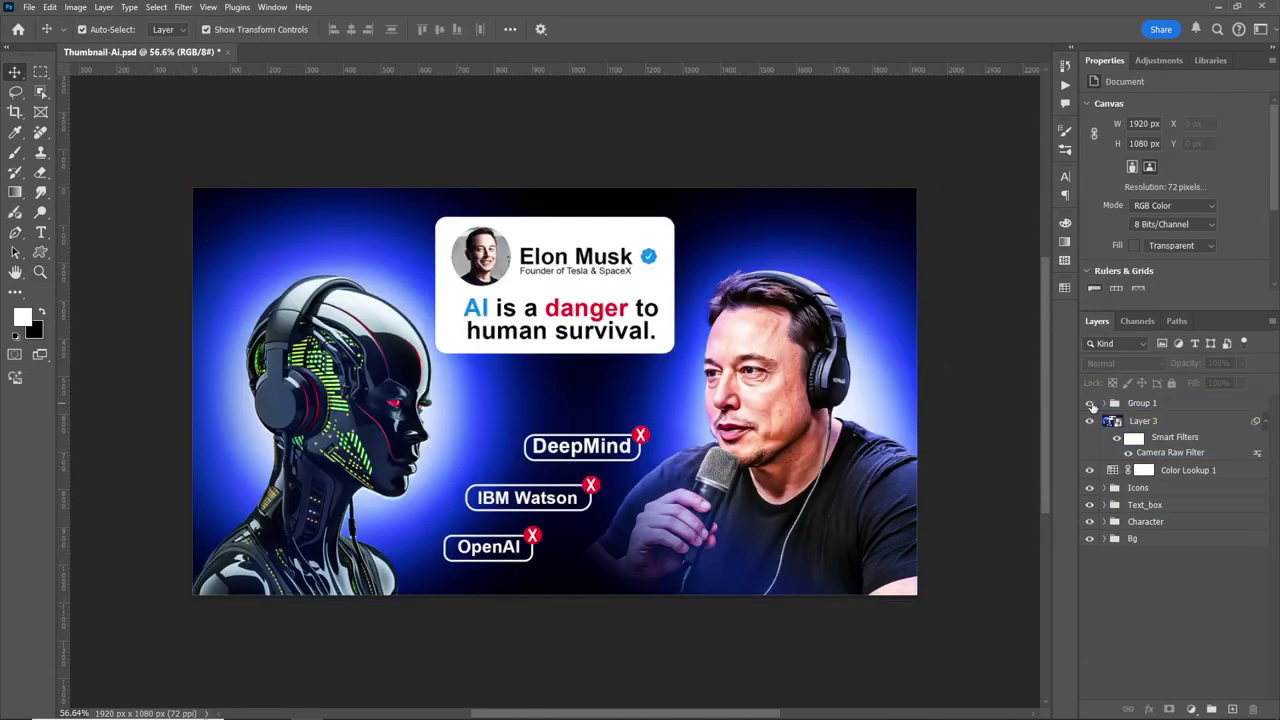